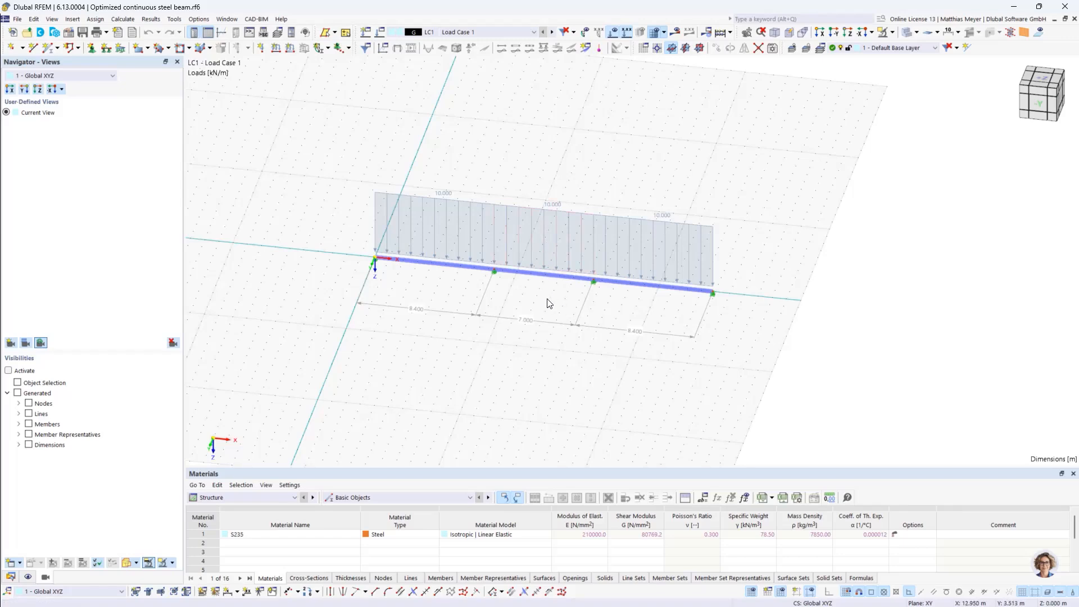
Inspect the optimized continuous steel beam from several angles and review the settings of Load Case 1
{"action": "middle_click_drag", "start_coordinate": [548, 302], "coordinate": [567, 285], "text": "ctrl"}
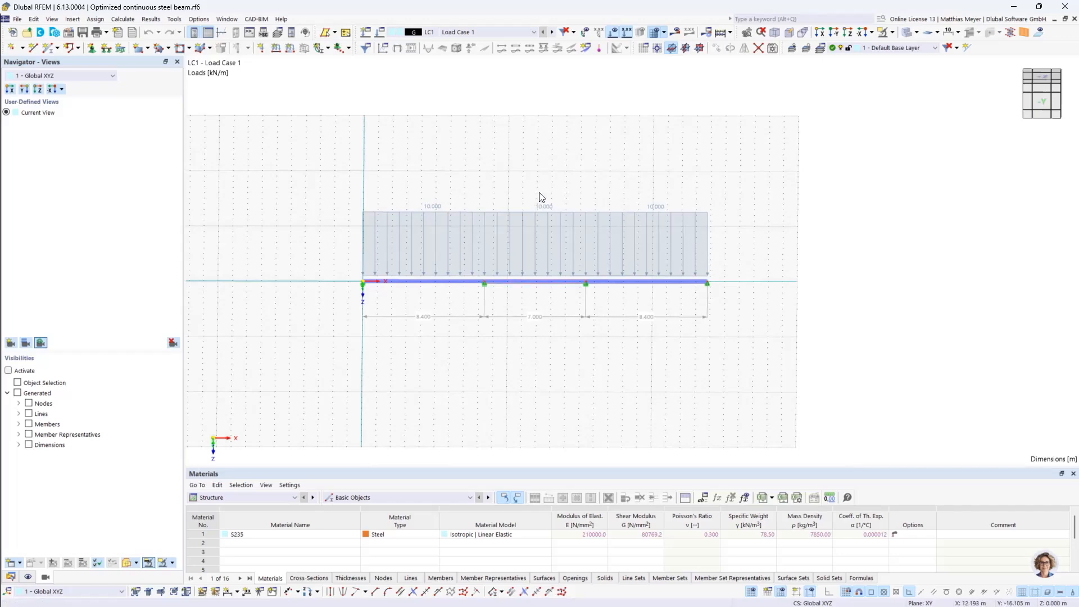
{"action": "middle_click_drag", "start_coordinate": [760, 263], "coordinate": [708, 284], "text": "ctrl"}
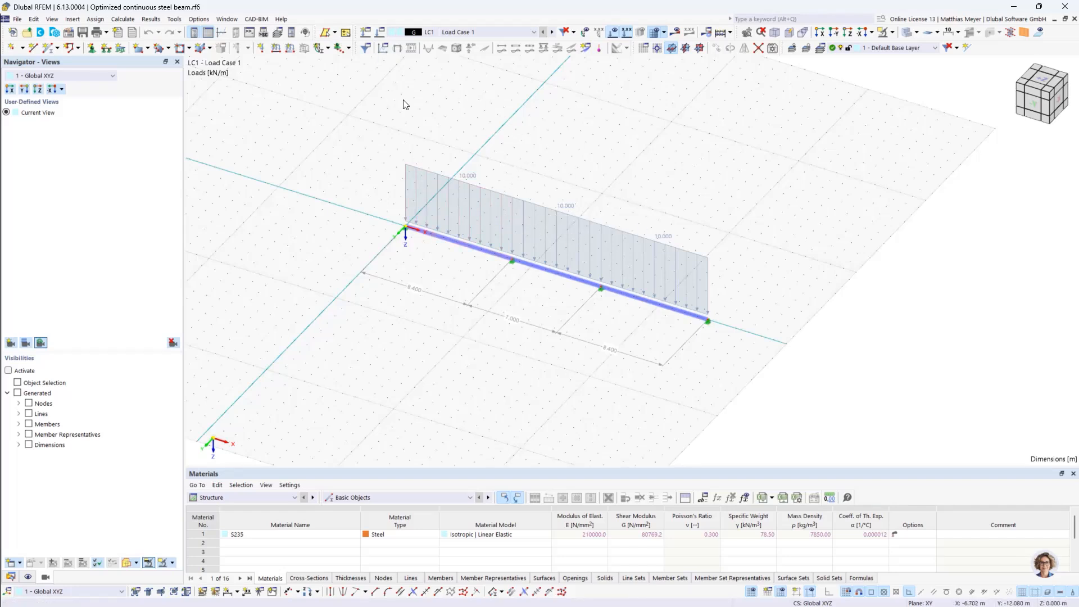
{"action": "left_click", "coordinate": [380, 32]}
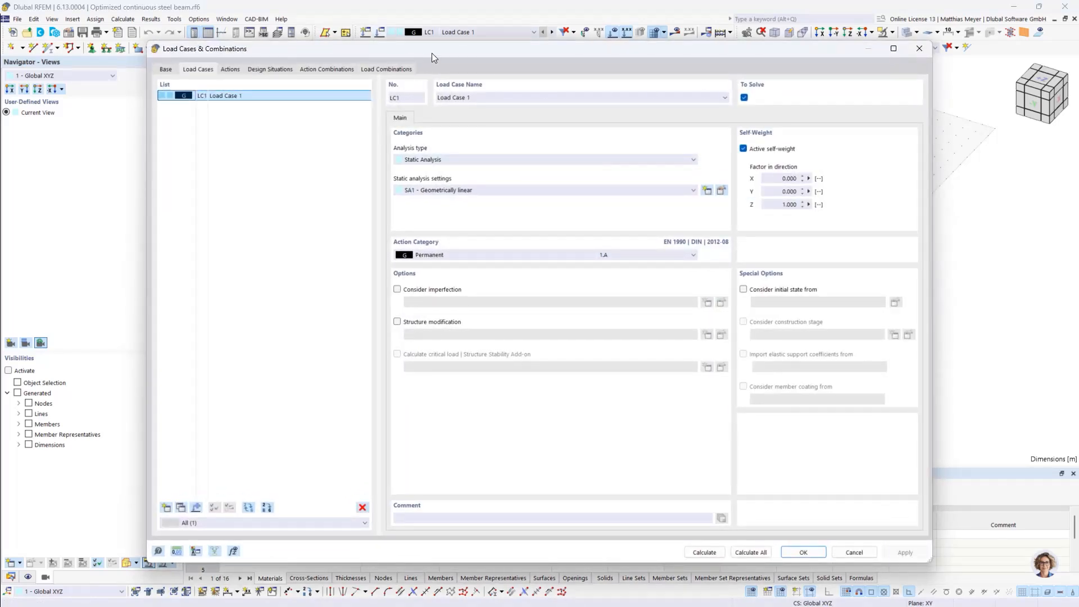
{"action": "left_click_drag", "start_coordinate": [432, 52], "coordinate": [408, 53]}
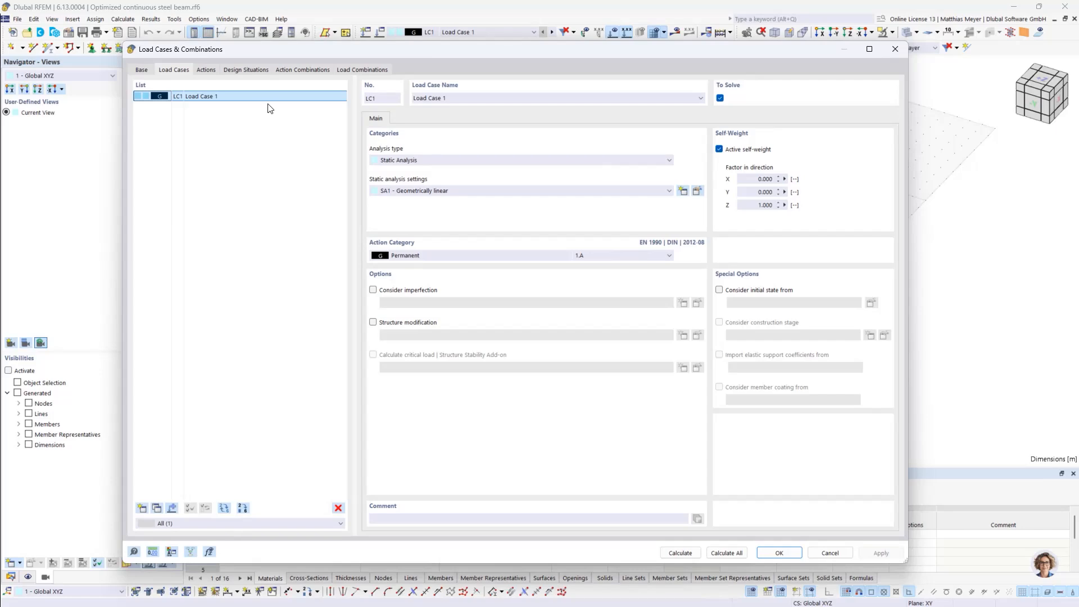
{"action": "left_click", "coordinate": [896, 49]}
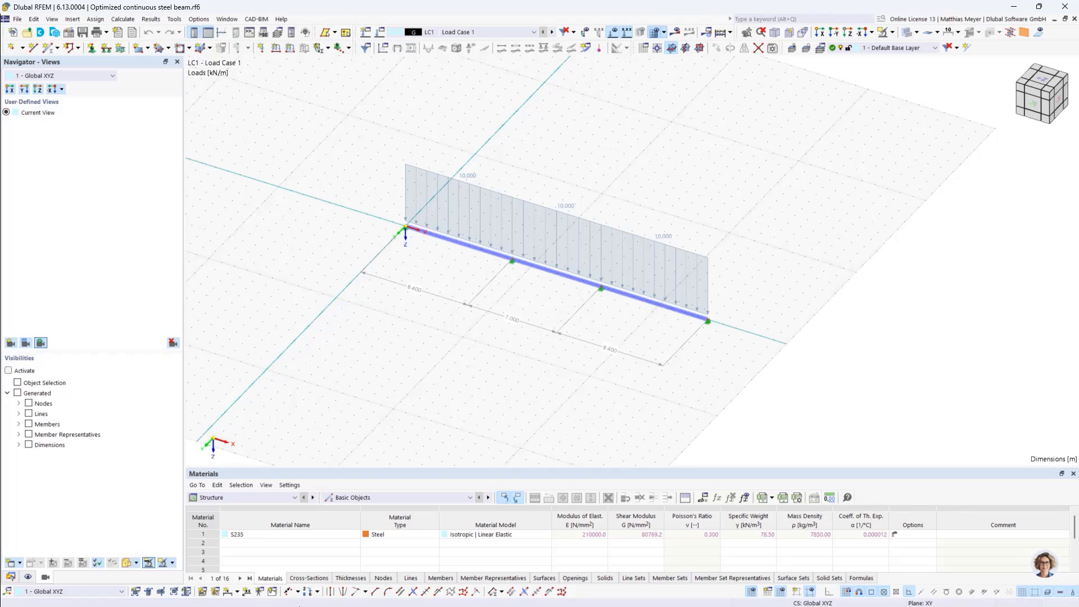
Examine the materials and cross-sections listed in the data tree of the optimized continuous steel beam model
{"action": "left_click", "coordinate": [10, 576]}
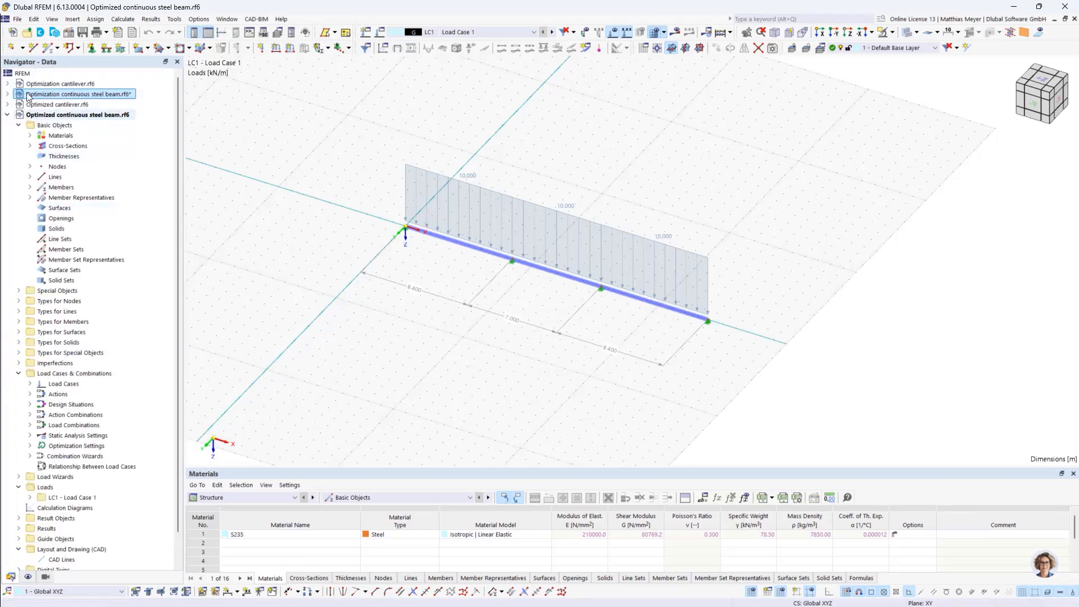
{"action": "left_click", "coordinate": [30, 136]}
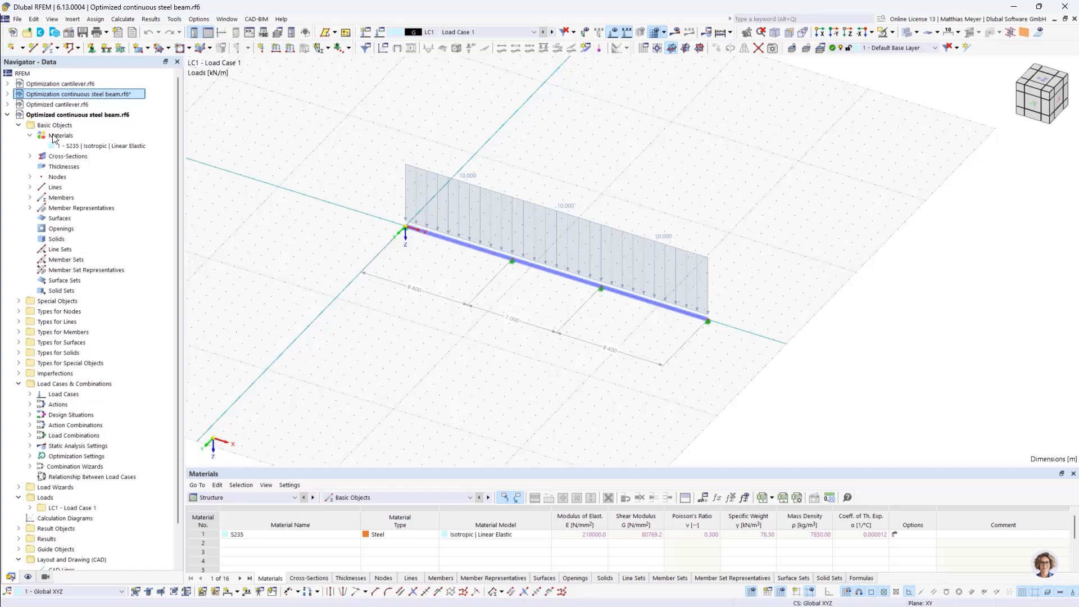
{"action": "left_click", "coordinate": [30, 156]}
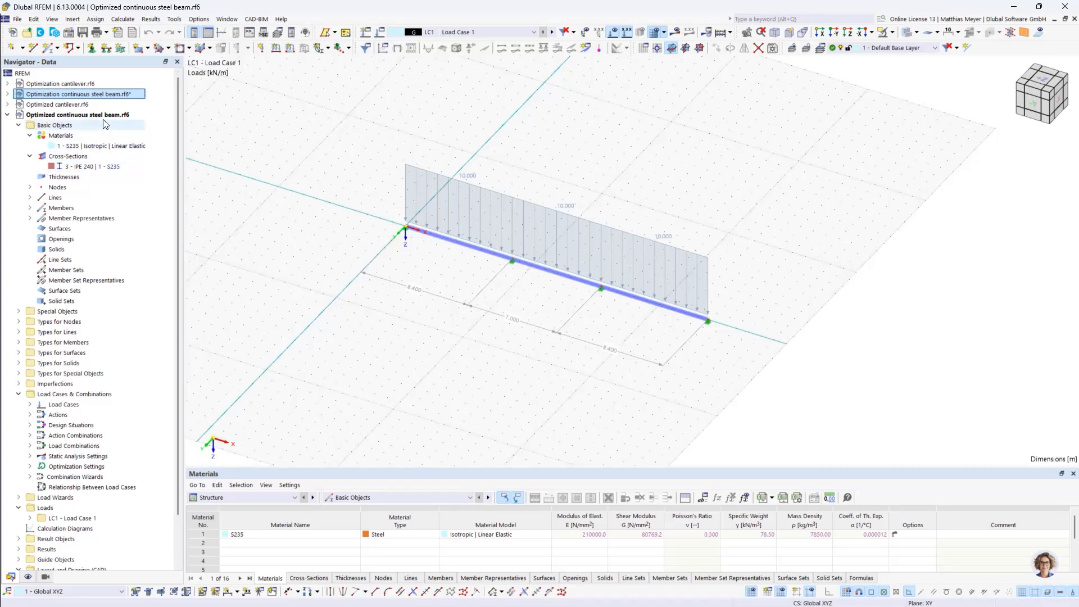
{"action": "scroll", "coordinate": [100, 126], "scroll_direction": "down", "scroll_amount": 2}
{"action": "scroll", "coordinate": [93, 144], "scroll_direction": "up", "scroll_amount": 2}
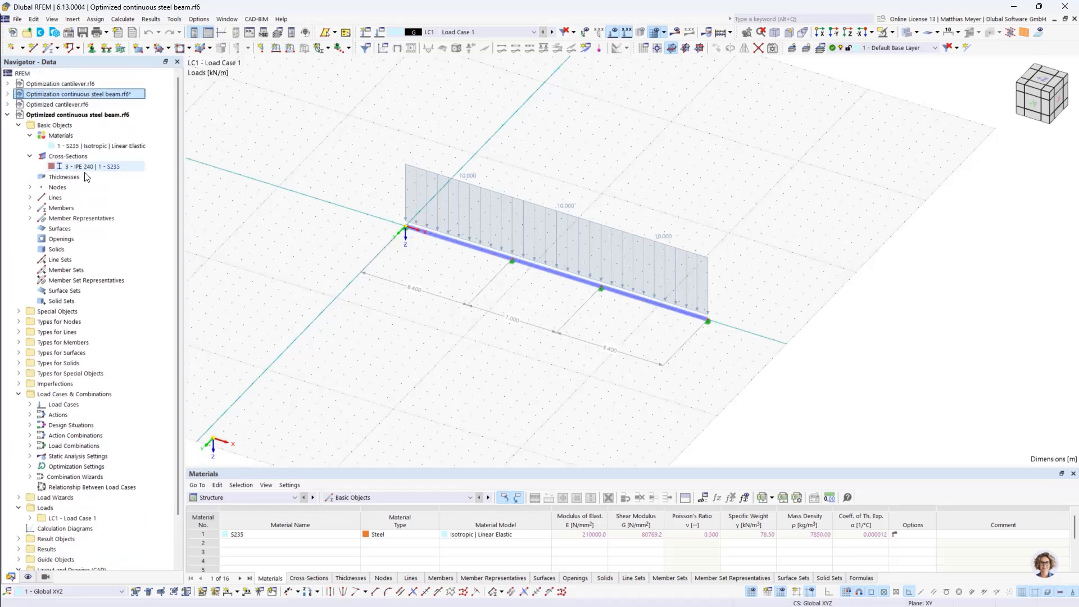
In the base data of the Optimization continuous steel beam model, activate the Steel Design and Optimization & Costs / CO2 Emission Estimation add-ons
{"action": "left_click", "coordinate": [58, 94]}
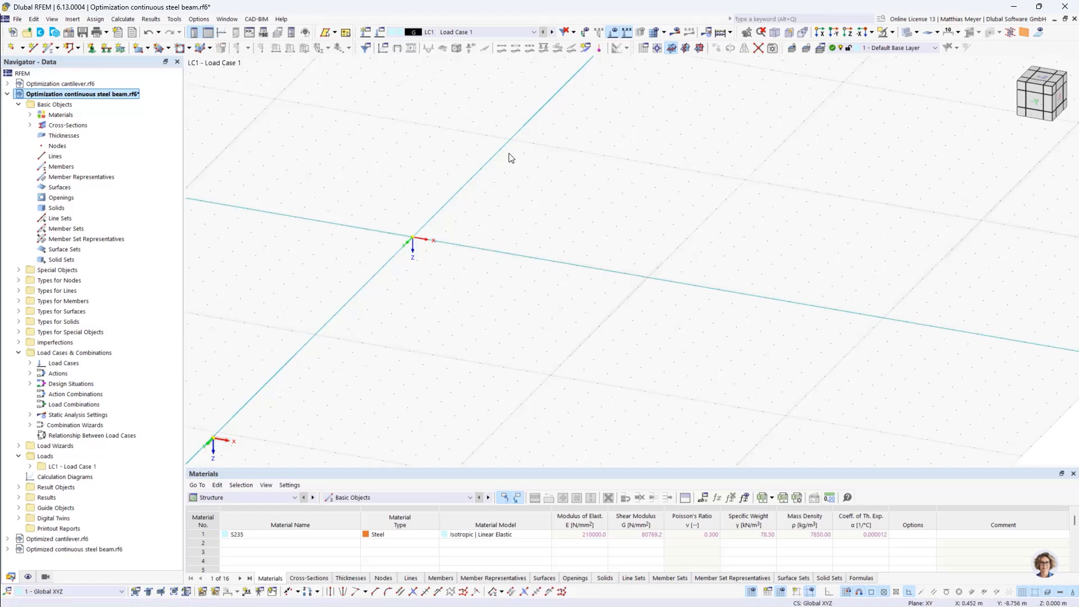
{"action": "right_click", "coordinate": [77, 97]}
{"action": "left_click", "coordinate": [101, 100]}
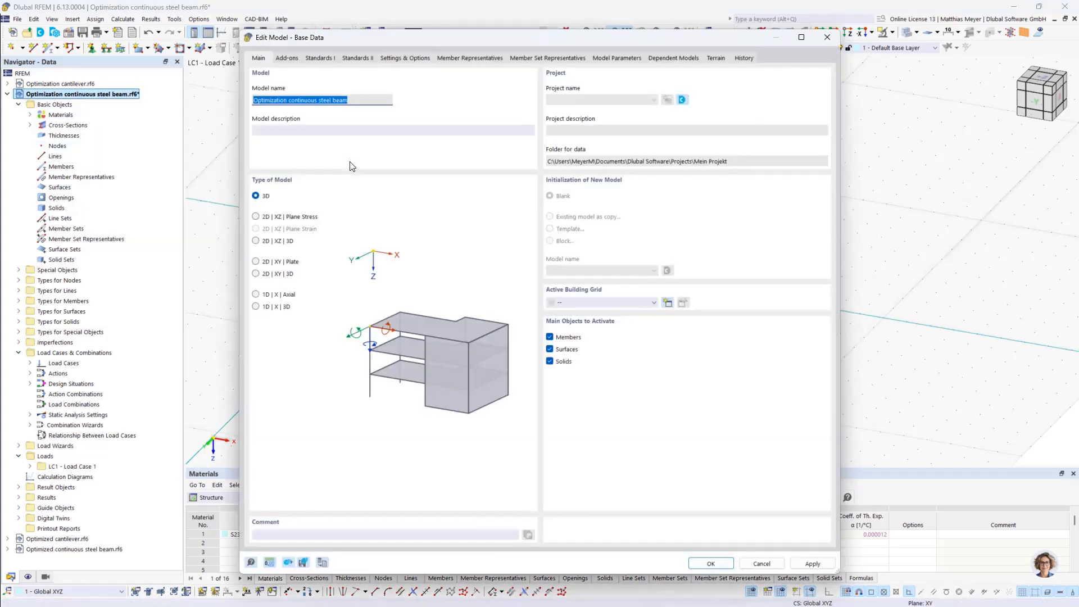
{"action": "left_click_drag", "start_coordinate": [334, 32], "coordinate": [297, 12]}
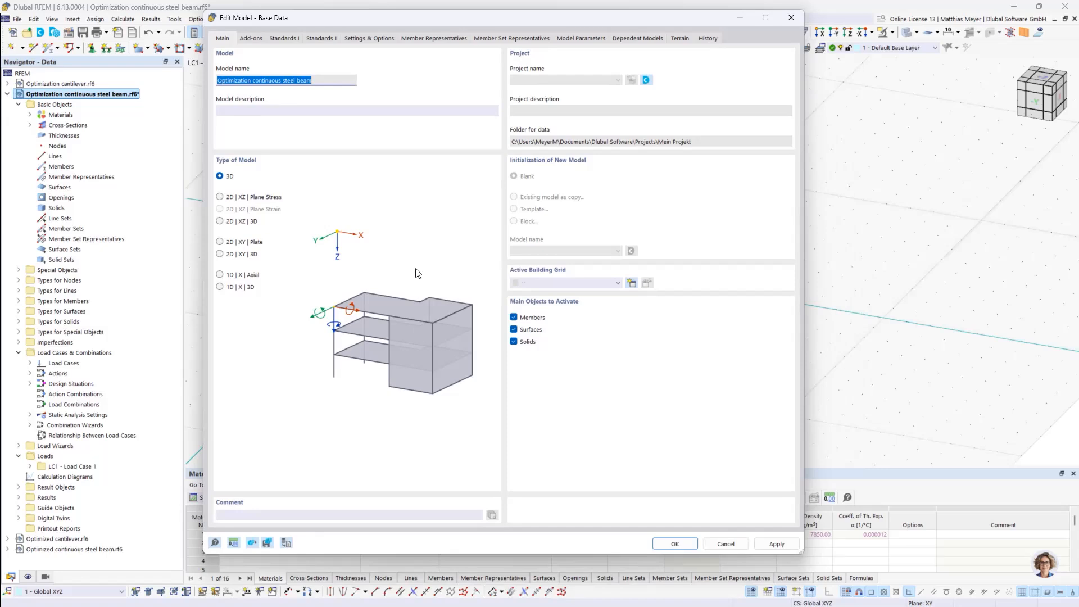
{"action": "left_click", "coordinate": [248, 37]}
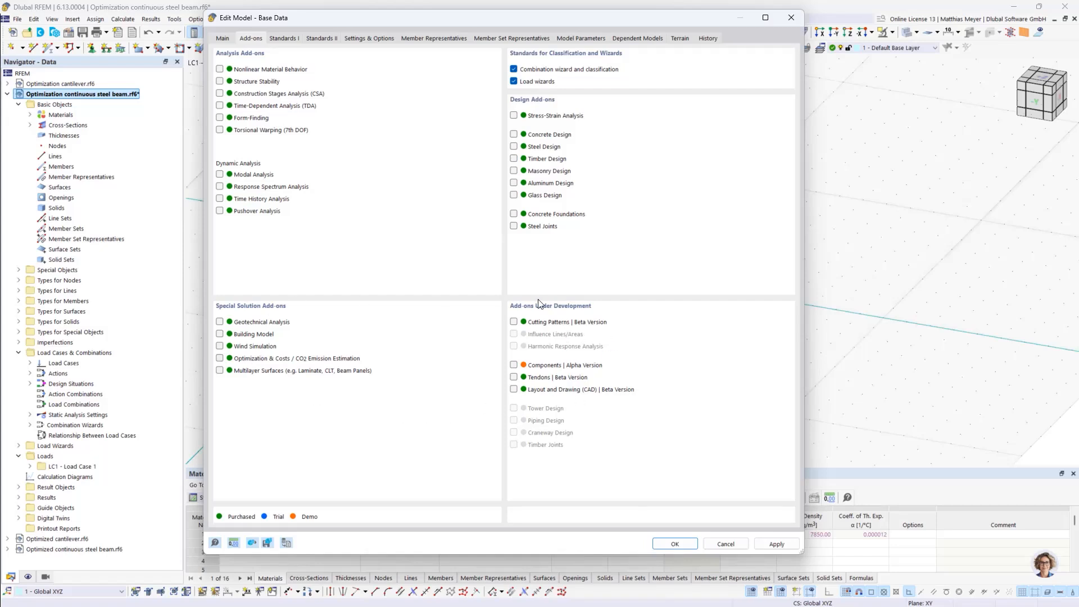
{"action": "left_click", "coordinate": [219, 360]}
Set the EN 1993 steel design national annex to CEN | 2015-06 and apply the base data
{"action": "left_click", "coordinate": [283, 38]}
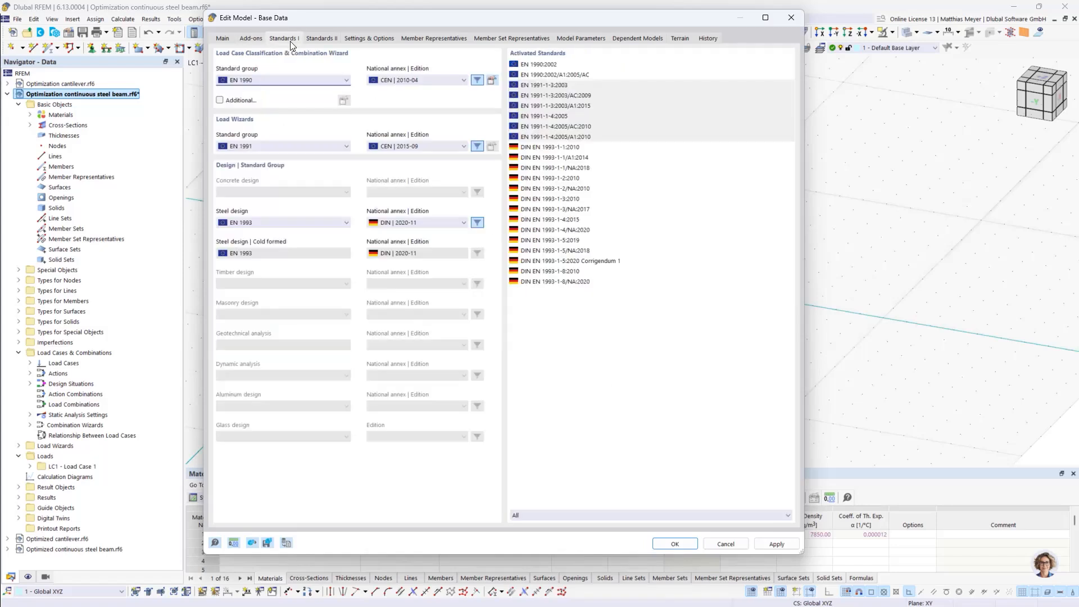
{"action": "left_click", "coordinate": [405, 222]}
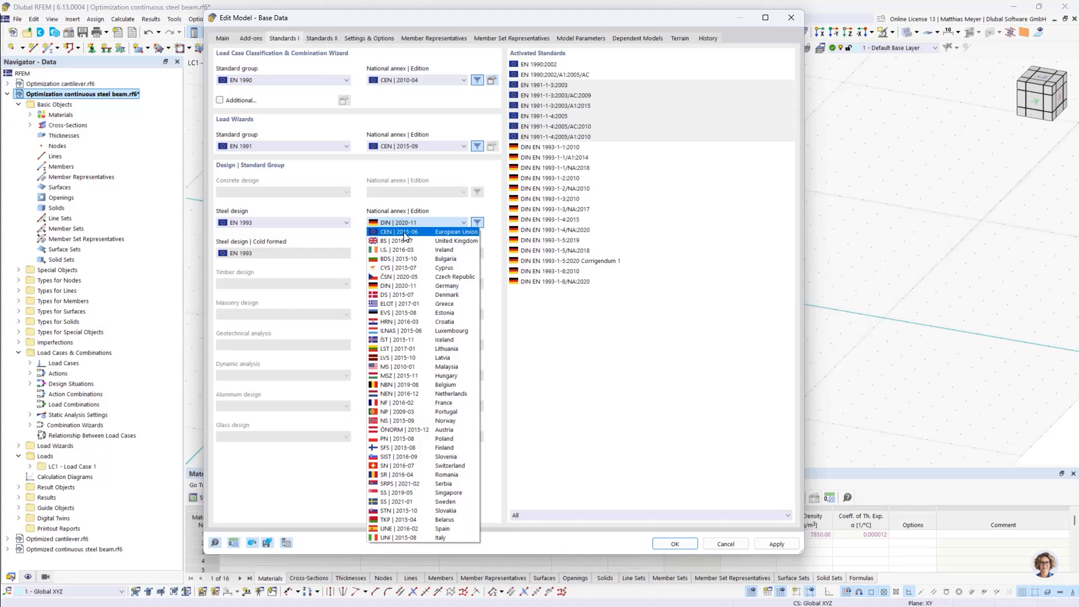
{"action": "left_click", "coordinate": [404, 231]}
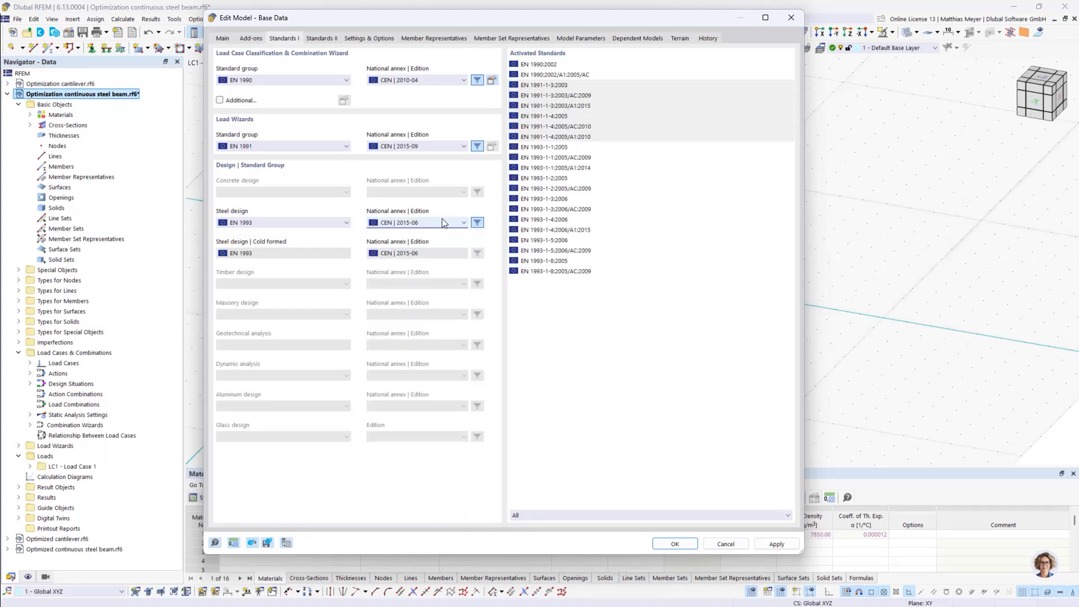
{"action": "left_click", "coordinate": [675, 544]}
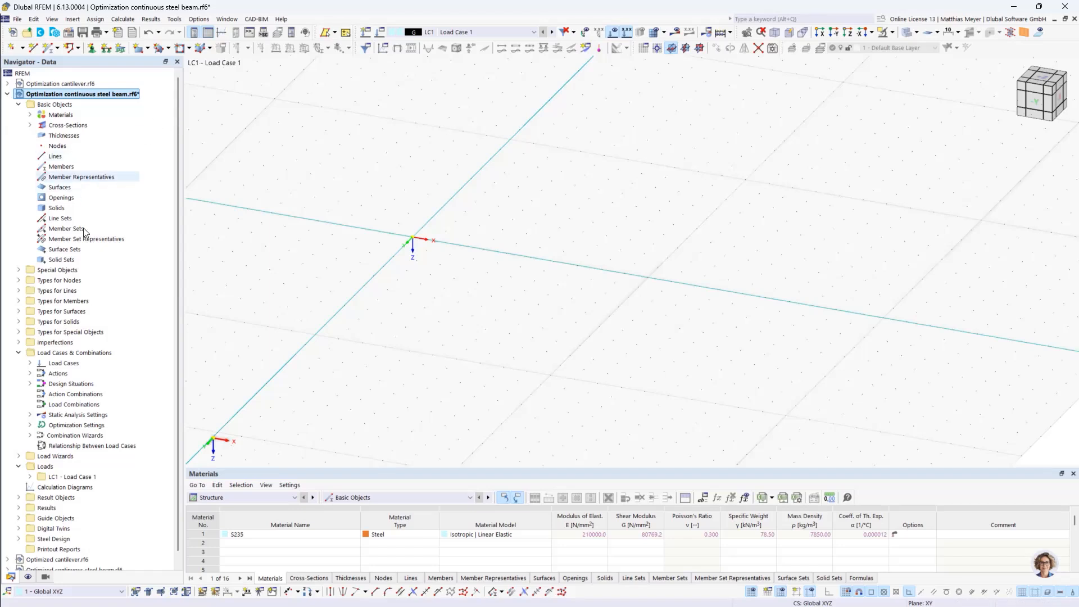
Create the first node at the coordinate origin with X, Y and Z of 0 m
{"action": "left_click", "coordinate": [11, 47]}
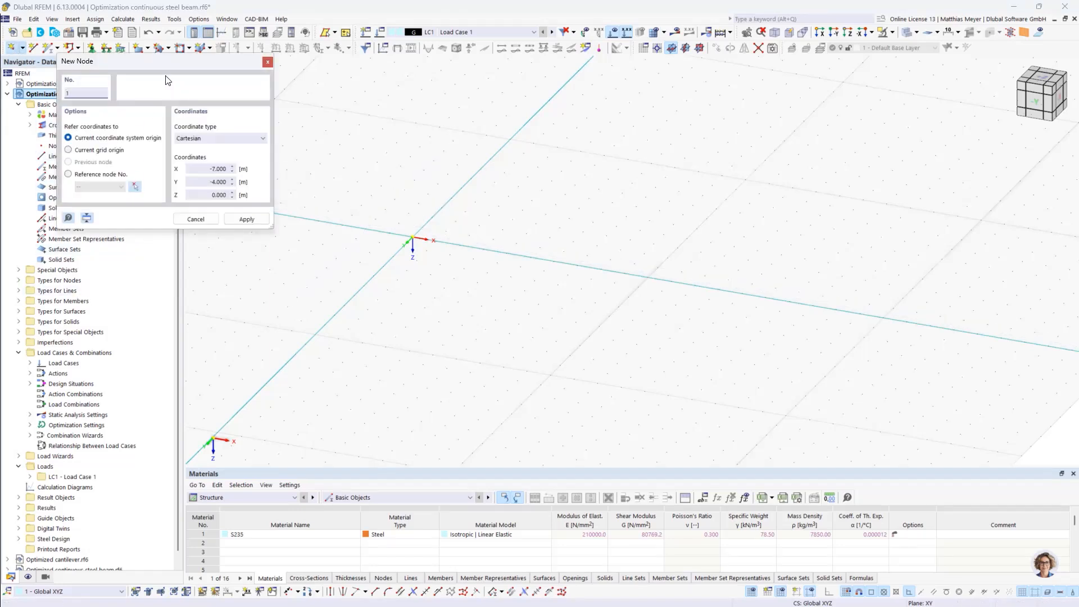
{"action": "left_click_drag", "start_coordinate": [180, 68], "coordinate": [761, 172]}
{"action": "left_click", "coordinate": [801, 273]}
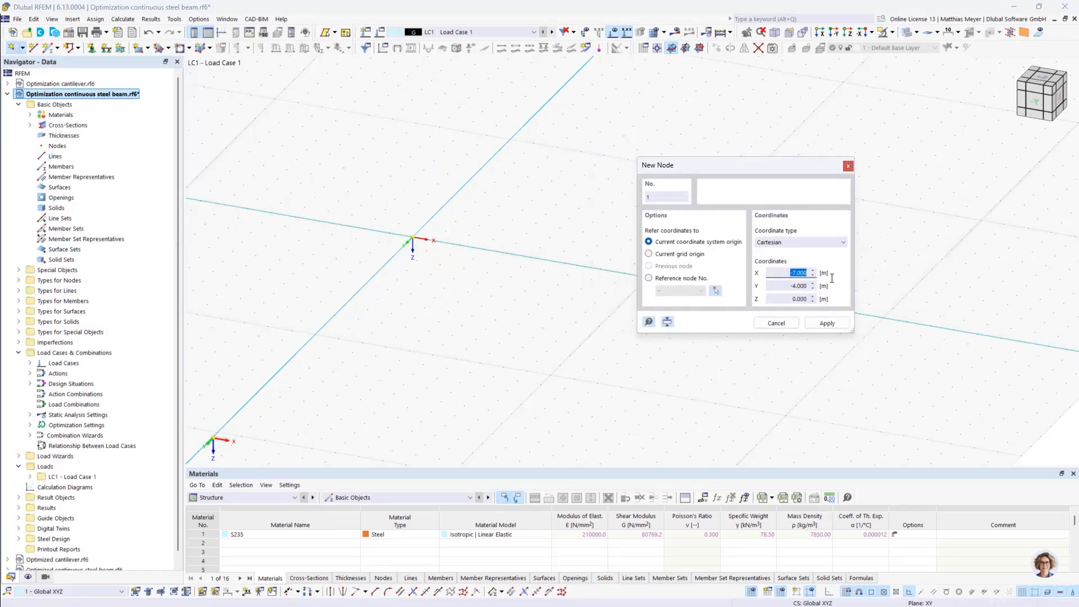
{"action": "key", "text": "BackSpace"}
{"action": "left_click", "coordinate": [800, 286]}
{"action": "type", "text": "0"}
{"action": "left_click", "coordinate": [801, 273]}
{"action": "left_click", "coordinate": [818, 324]}
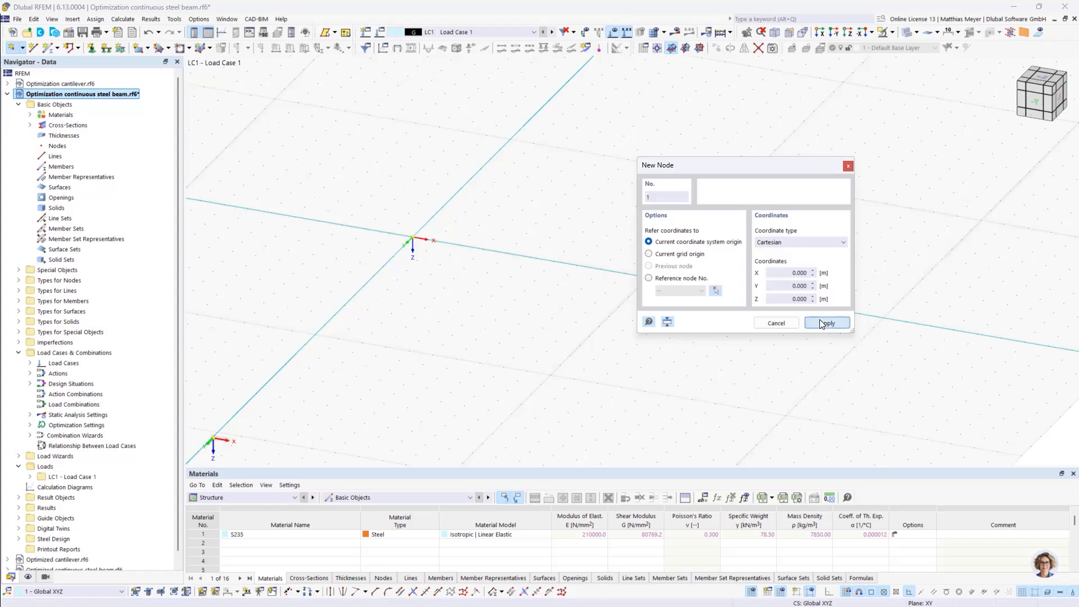
Add three more nodes along the X axis at X = 5, 10 and 15 m
{"action": "double_click", "coordinate": [817, 273]}
{"action": "type", "text": "5"}
{"action": "left_click", "coordinate": [824, 319]}
{"action": "left_click_drag", "start_coordinate": [764, 166], "coordinate": [874, 159]}
{"action": "double_click", "coordinate": [924, 265]}
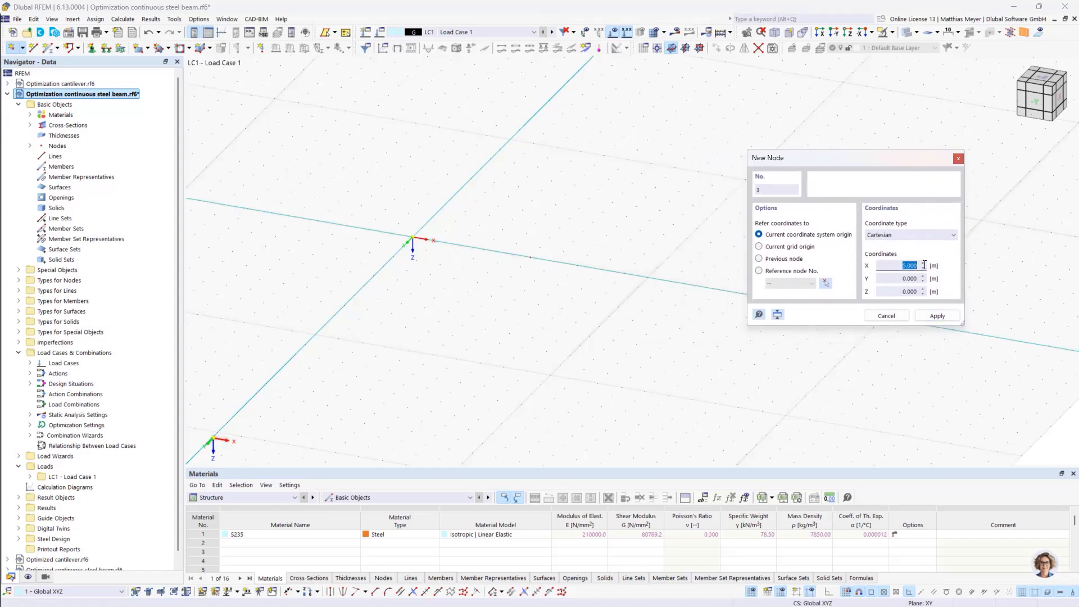
{"action": "type", "text": "10"}
{"action": "left_click", "coordinate": [936, 315]}
{"action": "double_click", "coordinate": [920, 265]}
{"action": "type", "text": "15"}
{"action": "left_click", "coordinate": [937, 316]}
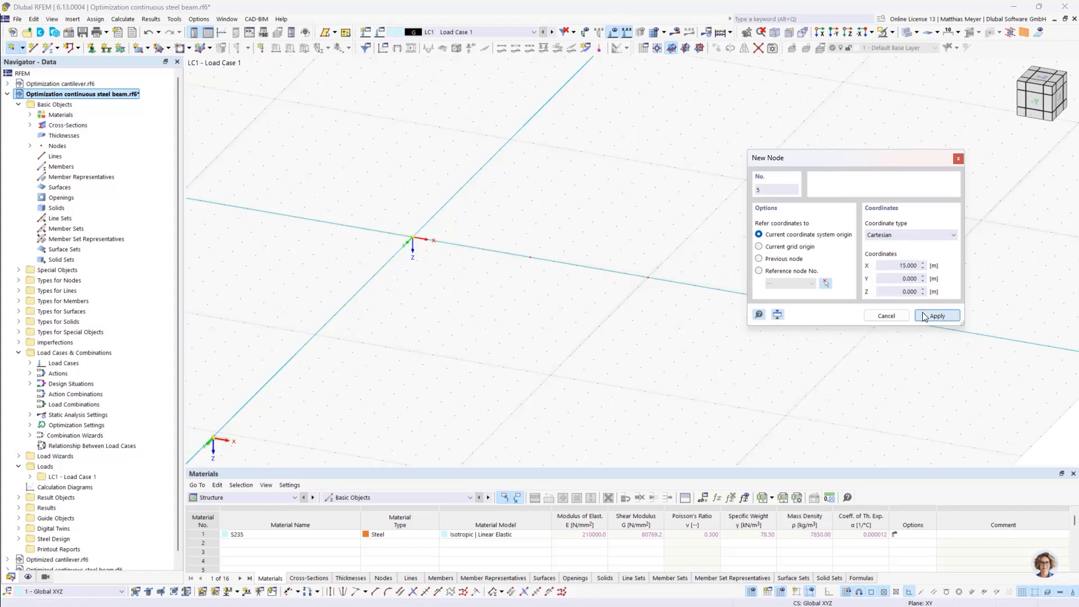
{"action": "left_click", "coordinate": [886, 315]}
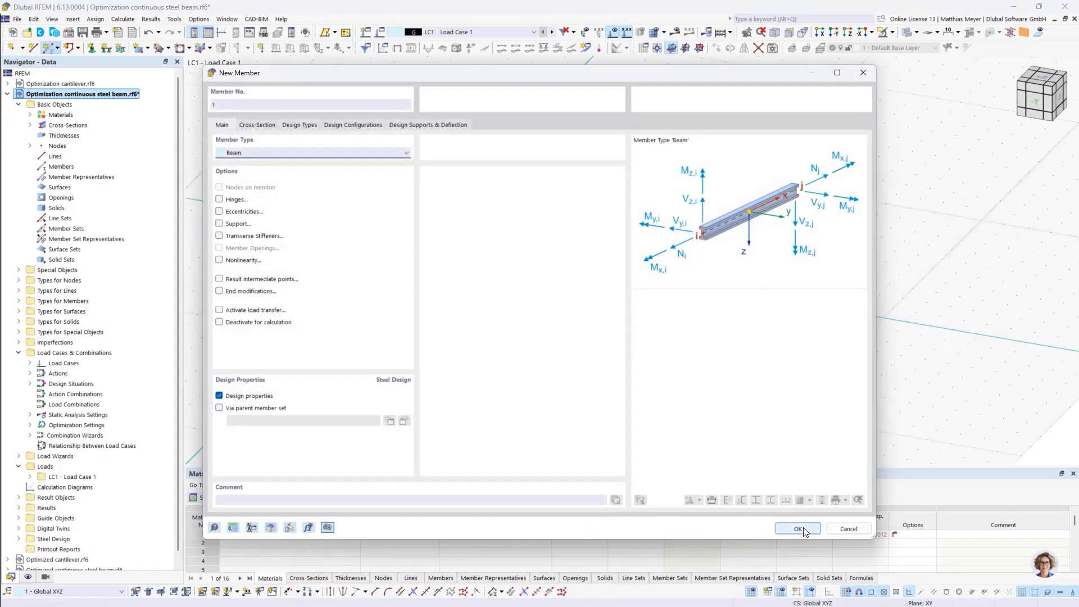
Draw three consecutive Beam members along the X axis connecting the nodes at X = 0, 5, 10 and 15 m
{"action": "left_click", "coordinate": [784, 529]}
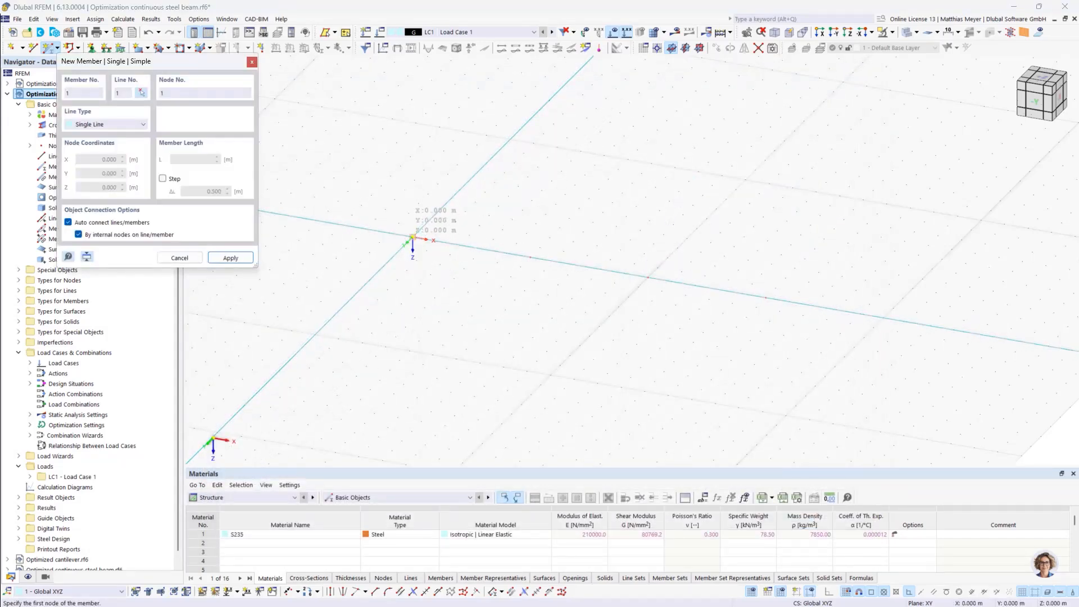
{"action": "left_click", "coordinate": [412, 238]}
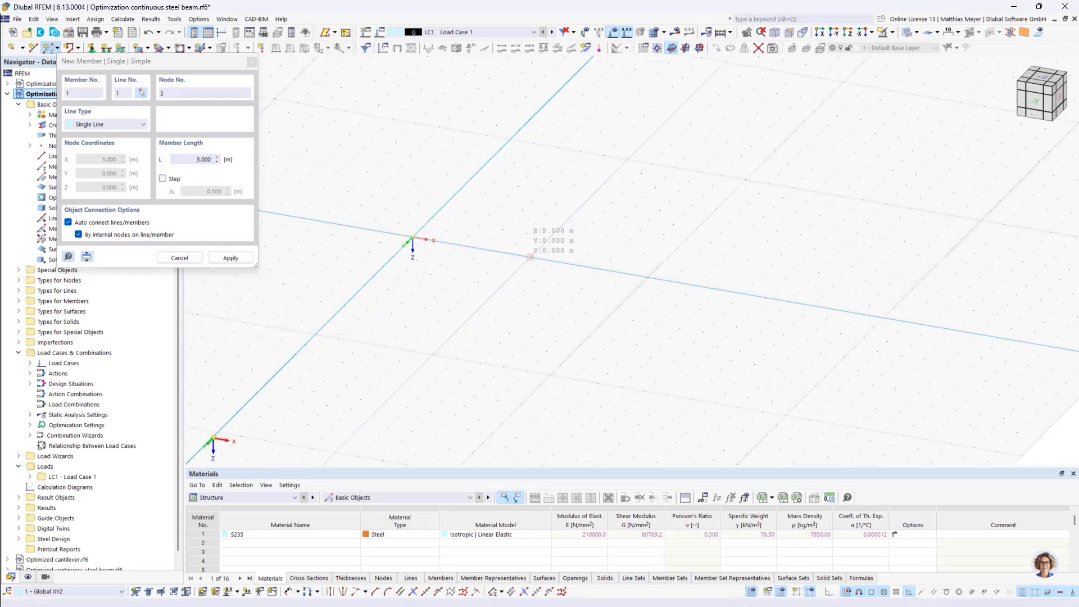
{"action": "left_click", "coordinate": [530, 257]}
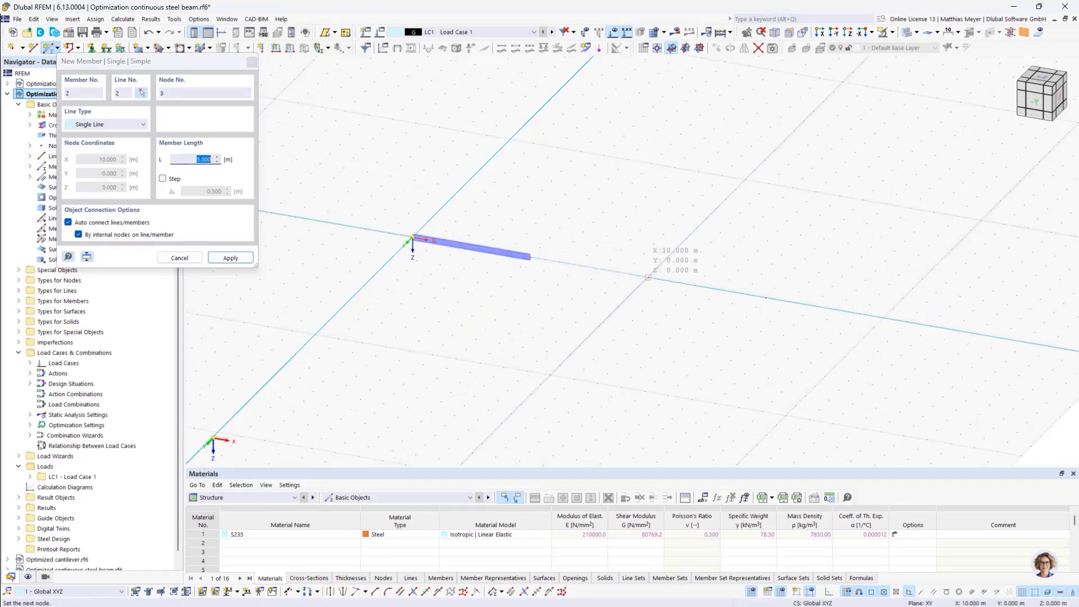
{"action": "left_click", "coordinate": [647, 276]}
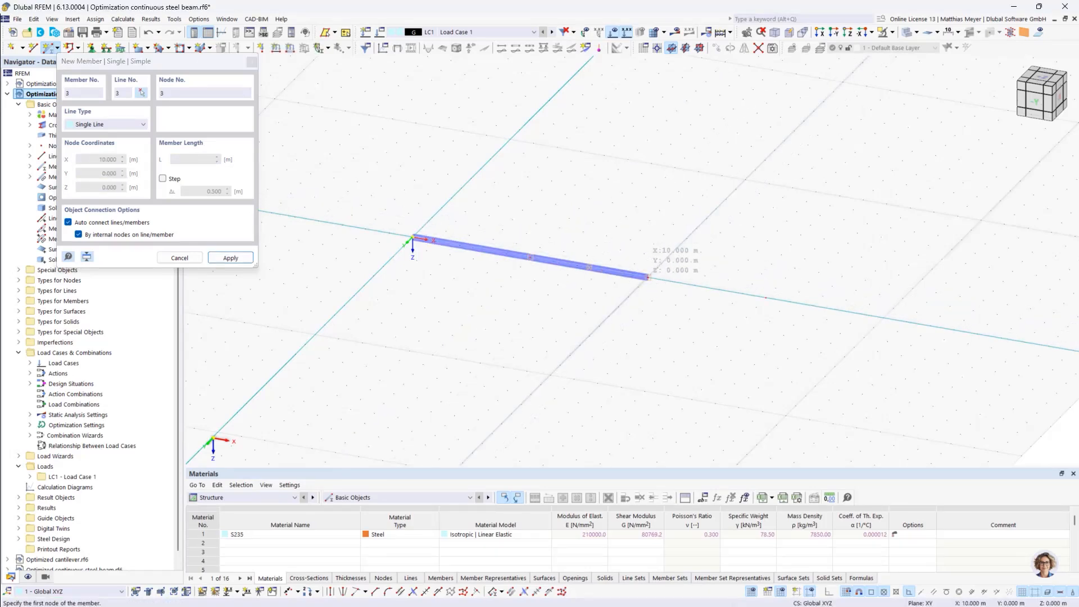
{"action": "left_click", "coordinate": [648, 276]}
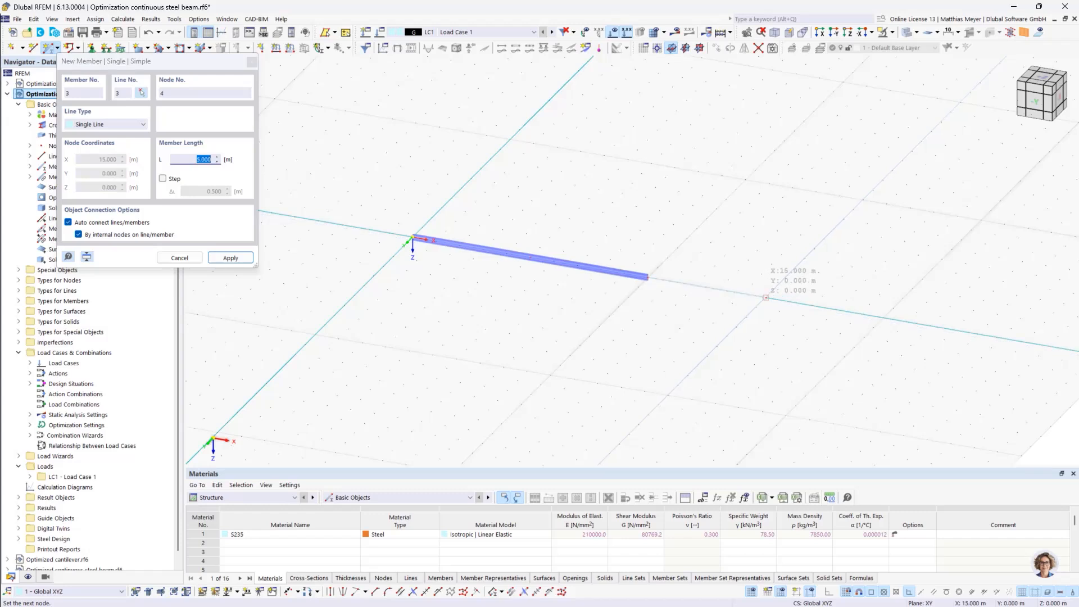
{"action": "left_click", "coordinate": [766, 297]}
{"action": "key", "text": "Escape"}
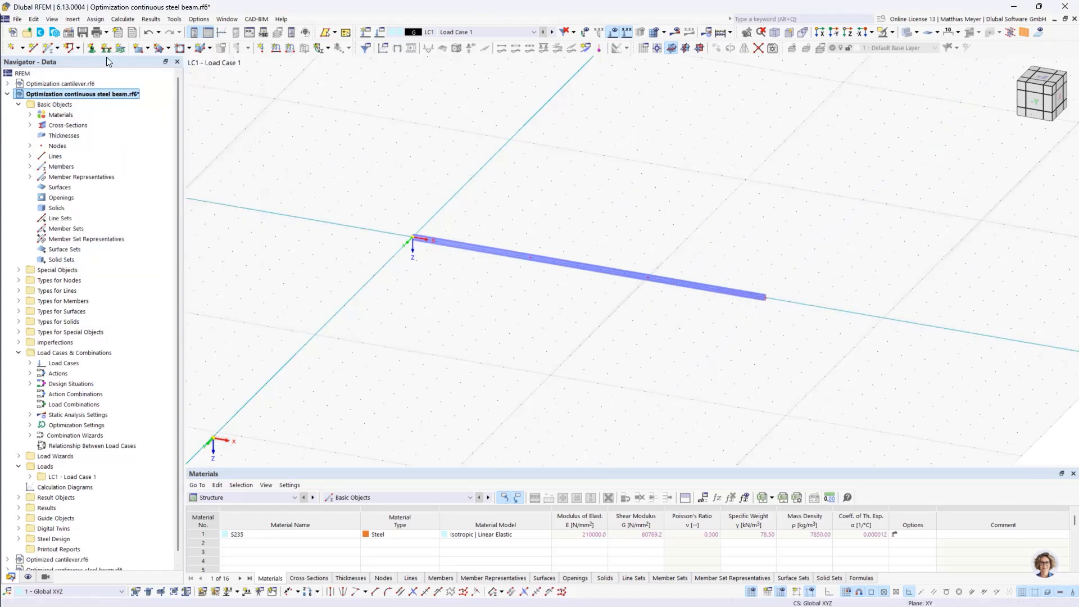
Assign the Gelenkig nodal support to node 1 at the beam's start
{"action": "left_click", "coordinate": [93, 49]}
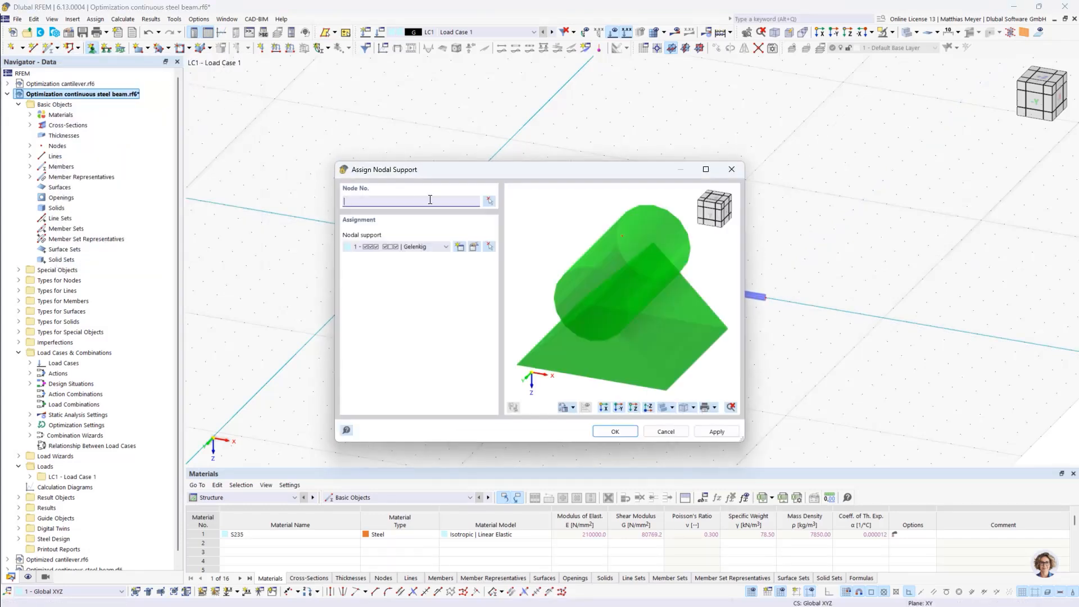
{"action": "left_click", "coordinate": [487, 202]}
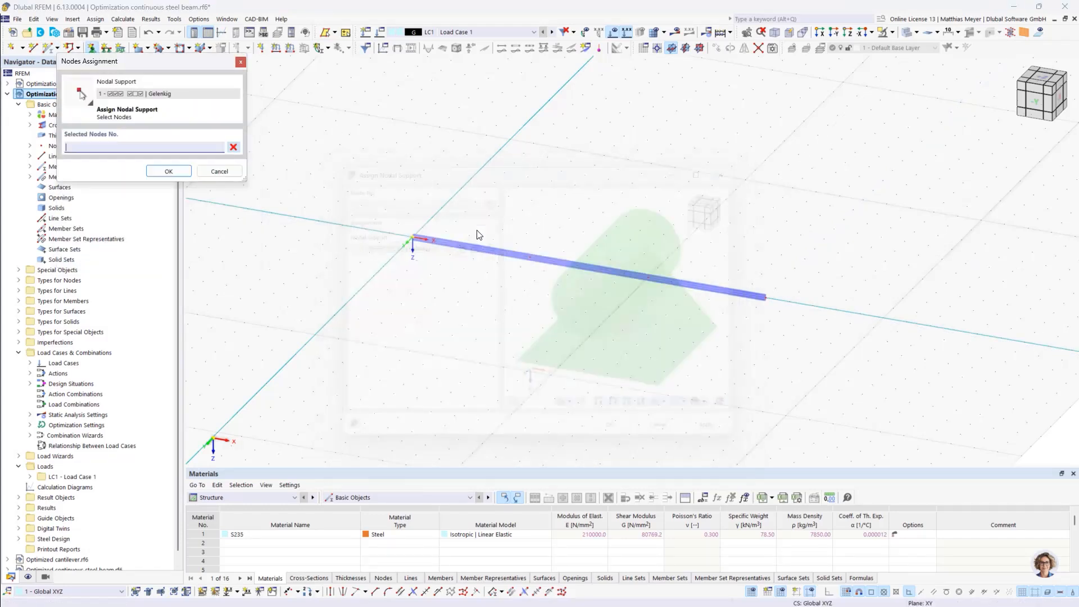
{"action": "left_click", "coordinate": [413, 237]}
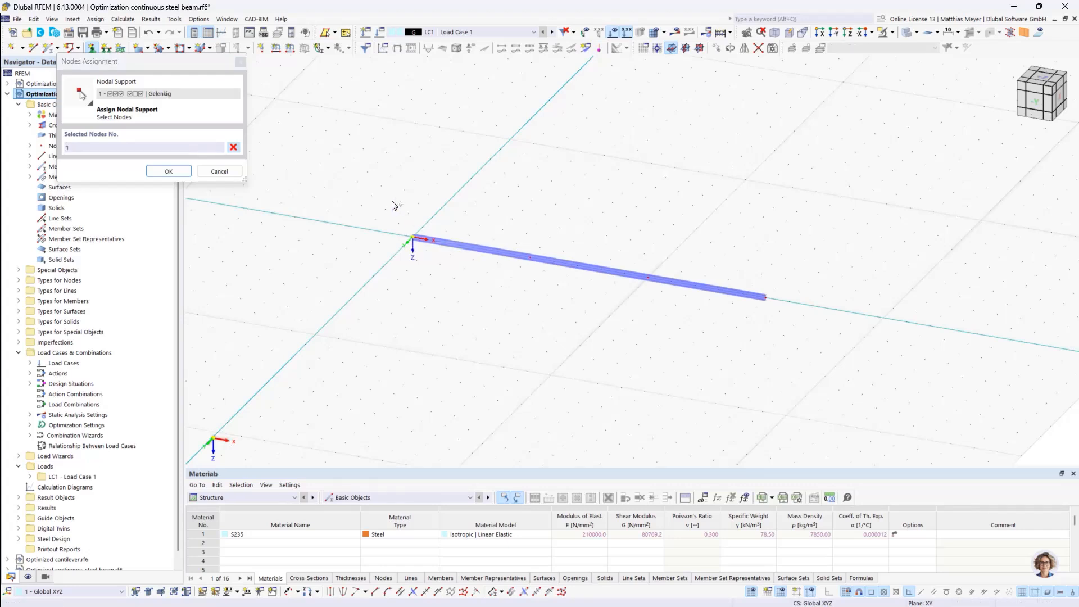
{"action": "left_click", "coordinate": [169, 171]}
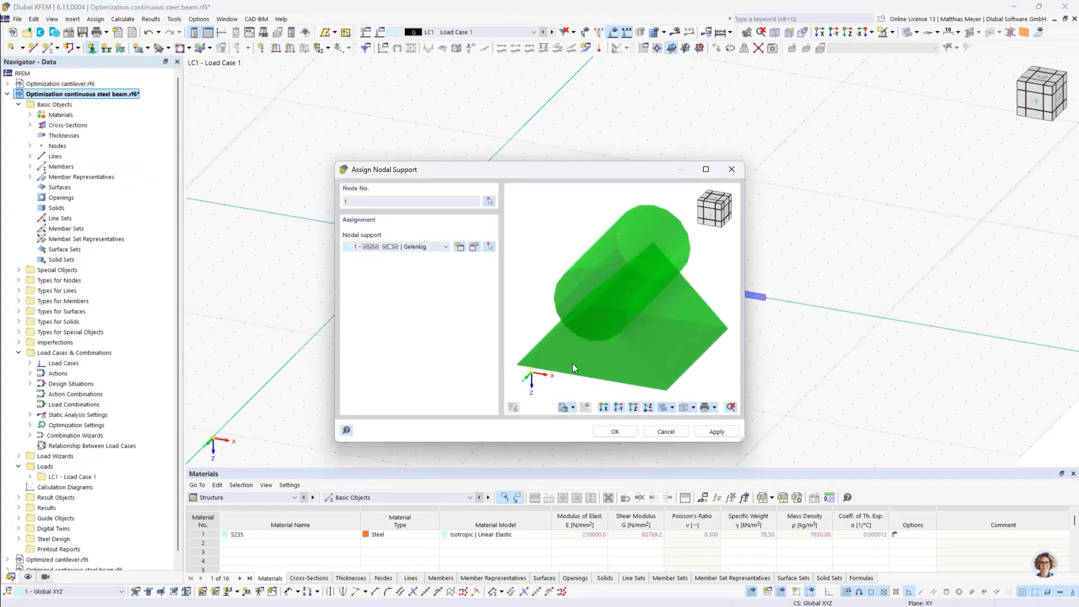
{"action": "left_click", "coordinate": [618, 431]}
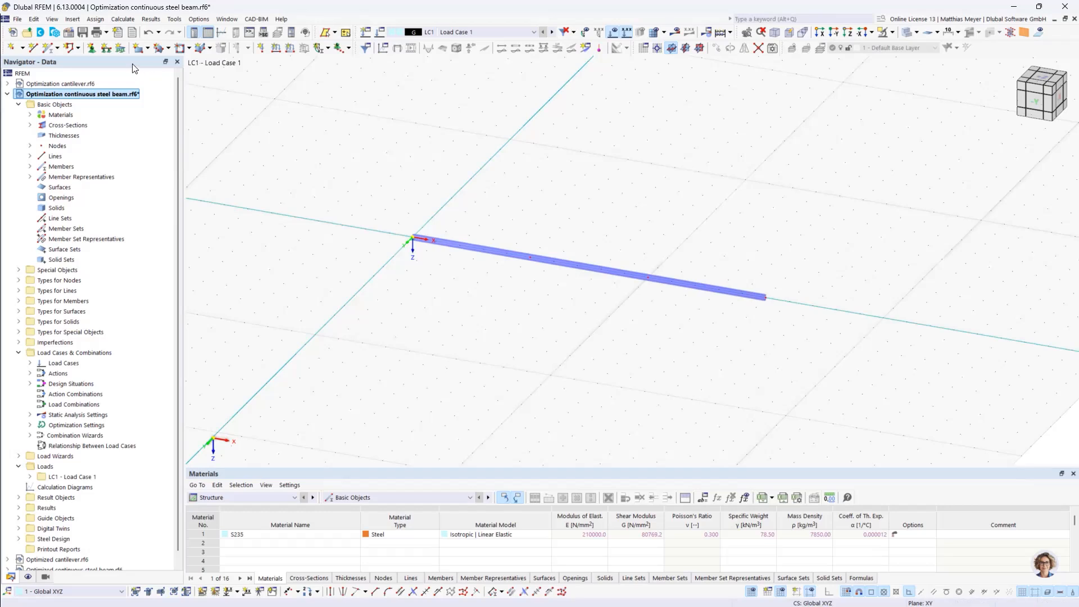
Assign the Verschieblich in X' nodal support to nodes 2 to 4 of the beam
{"action": "left_click", "coordinate": [91, 48]}
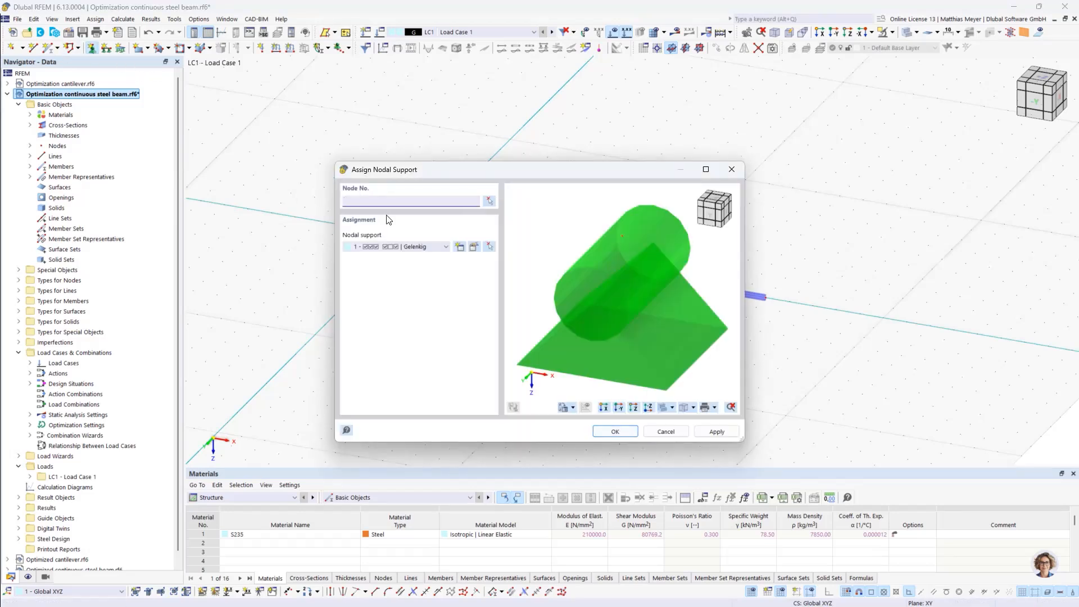
{"action": "left_click", "coordinate": [423, 246]}
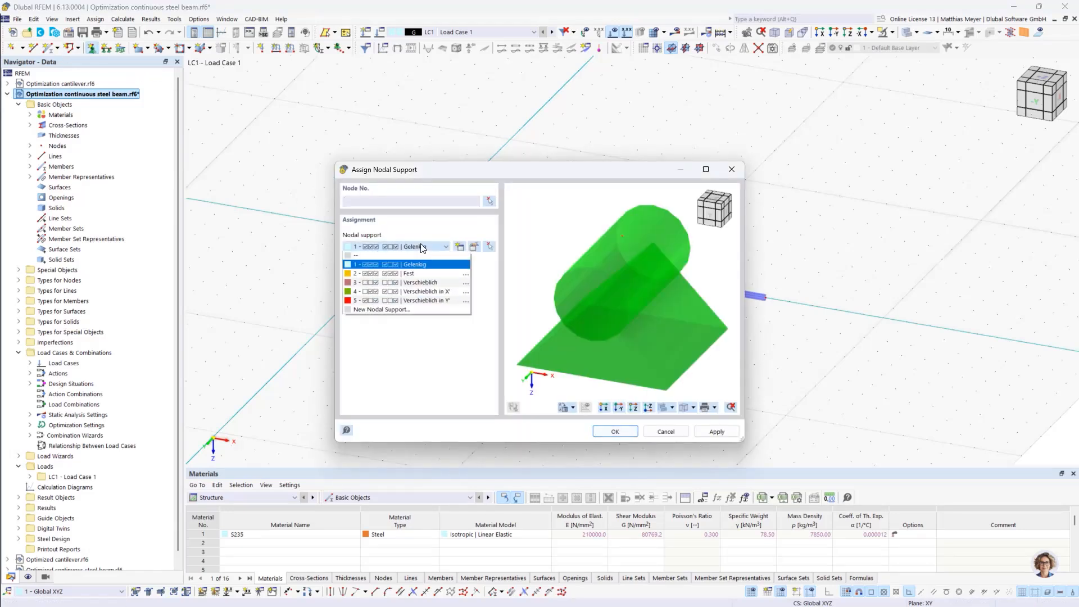
{"action": "left_click", "coordinate": [418, 296]}
{"action": "key", "text": "Return"}
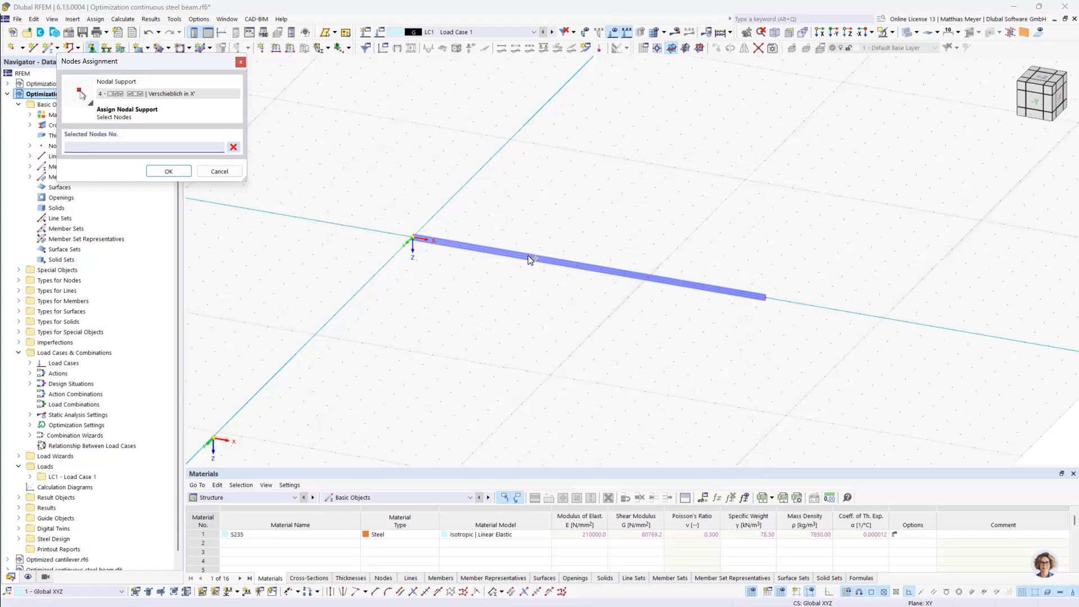
{"action": "left_click", "coordinate": [649, 280]}
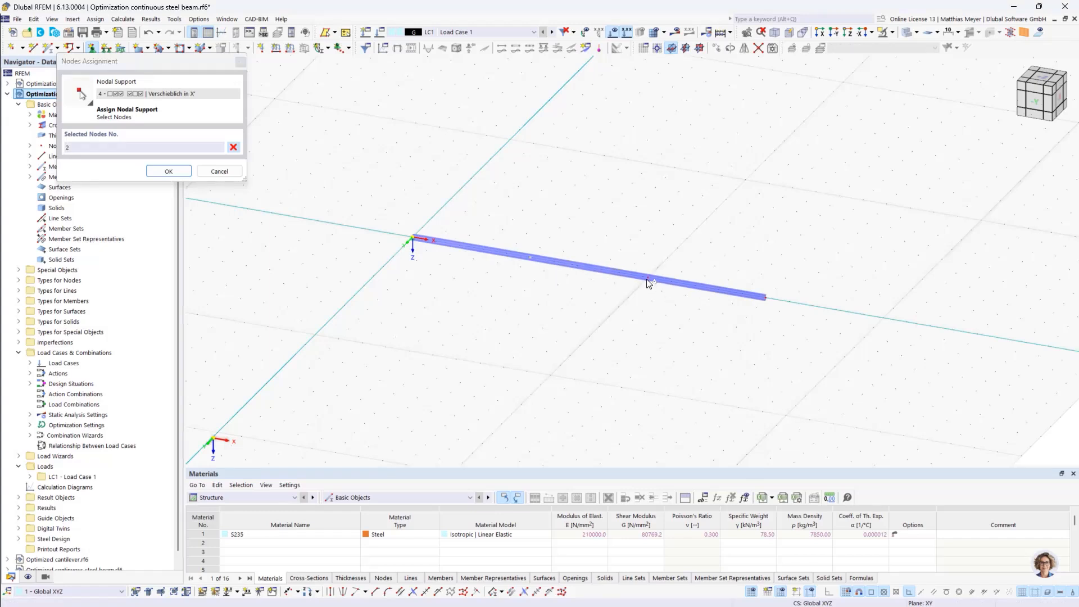
{"action": "left_click", "coordinate": [754, 294]}
{"action": "left_click", "coordinate": [764, 297]}
{"action": "left_click", "coordinate": [168, 171]}
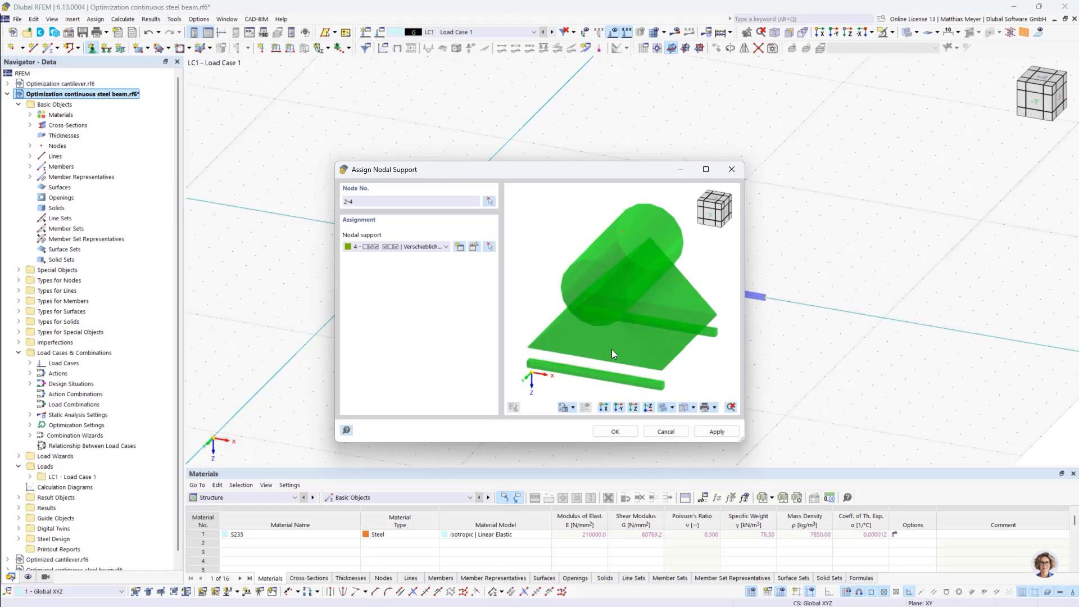
{"action": "left_click", "coordinate": [615, 432]}
{"action": "scroll", "coordinate": [458, 253], "scroll_direction": "up", "scroll_amount": 3}
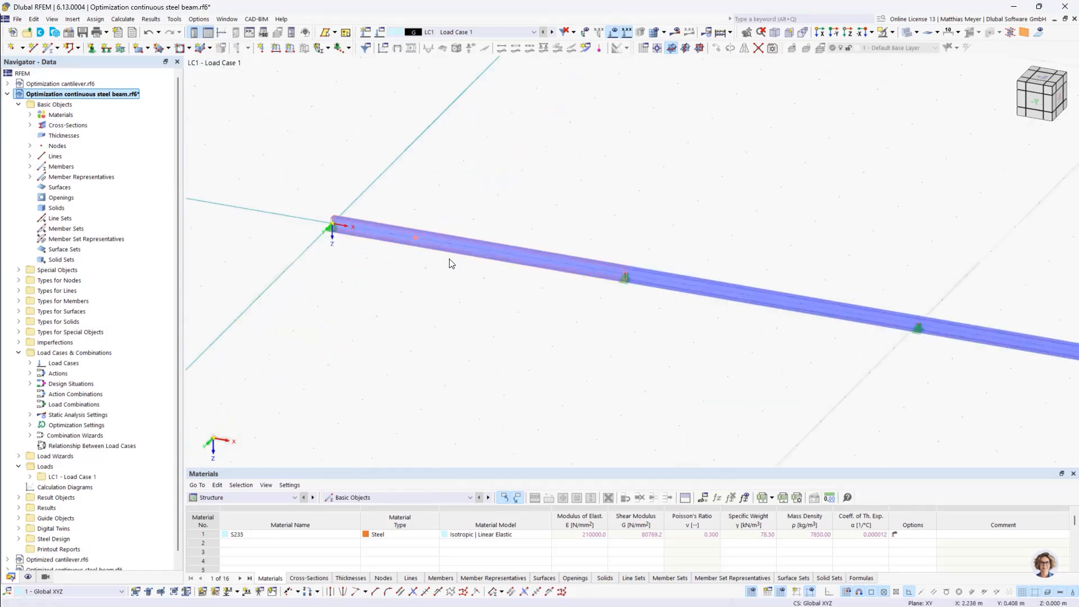
{"action": "scroll", "coordinate": [379, 234], "scroll_direction": "up", "scroll_amount": 6}
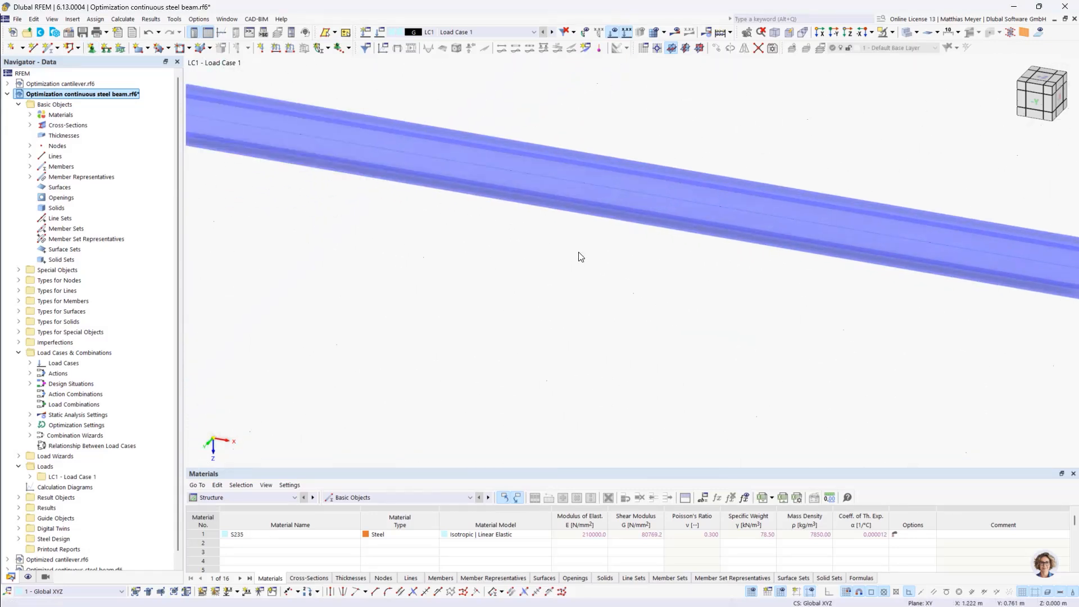
{"action": "scroll", "coordinate": [580, 257], "scroll_direction": "down", "scroll_amount": 3}
{"action": "scroll", "coordinate": [628, 265], "scroll_direction": "down", "scroll_amount": 3}
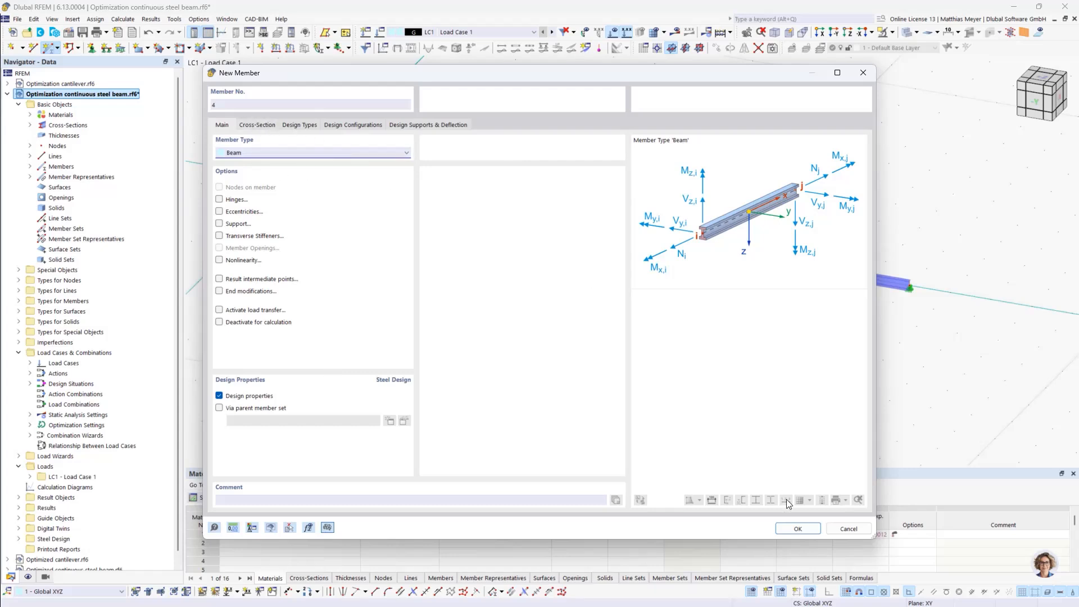
{"action": "left_click", "coordinate": [841, 529]}
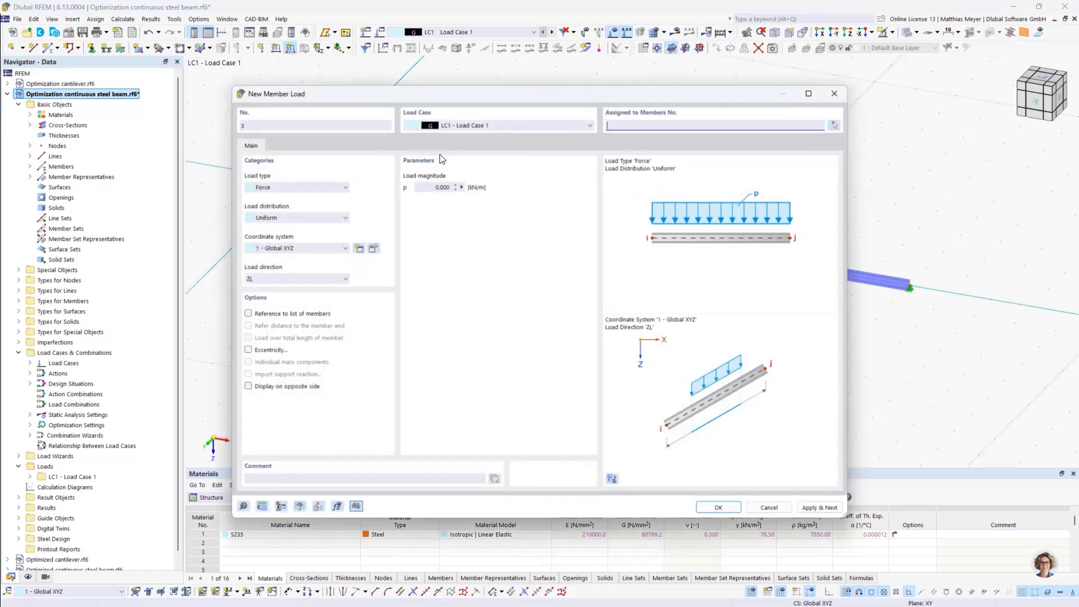
Apply a uniform 10 kN/m force load in the ZL direction to all three members in load case LC1
{"action": "left_click_drag", "start_coordinate": [433, 187], "coordinate": [490, 188]}
{"action": "type", "text": "10"}
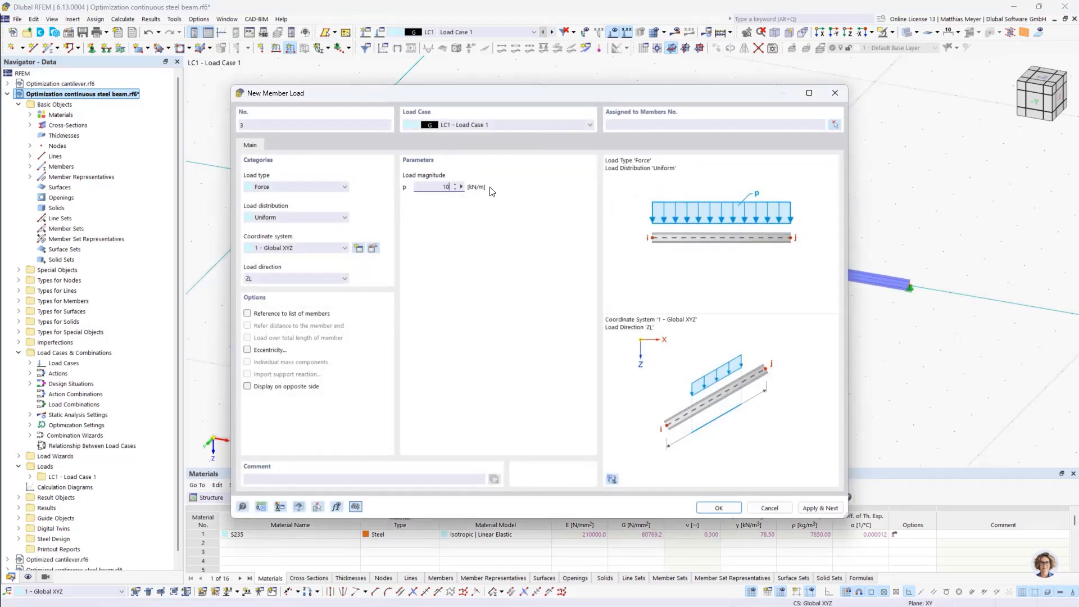
{"action": "left_click", "coordinate": [835, 124]}
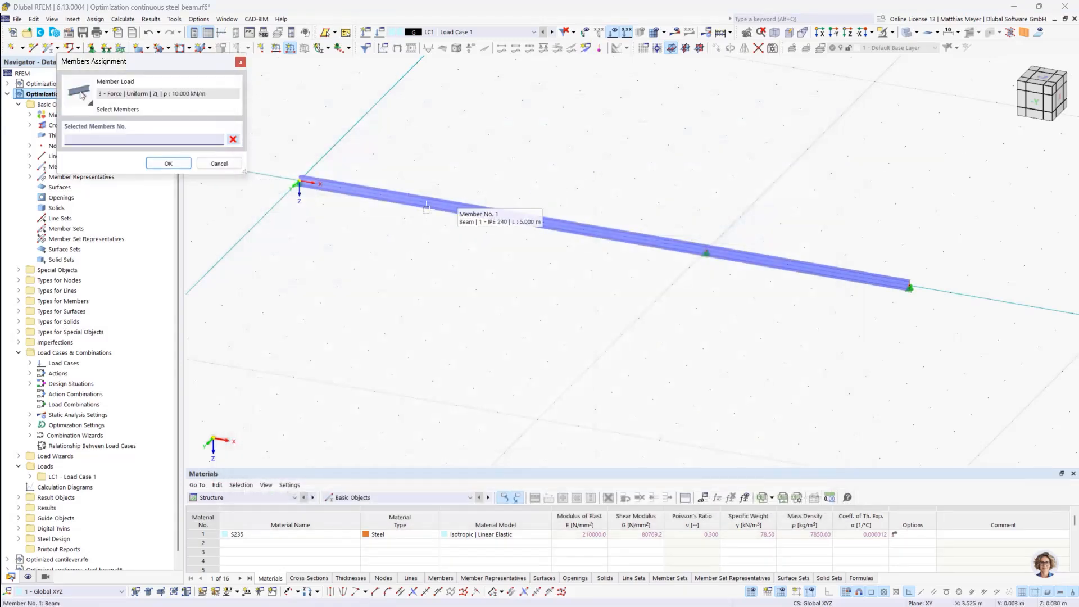
{"action": "left_click", "coordinate": [425, 201]}
{"action": "left_click", "coordinate": [610, 232]}
{"action": "left_click", "coordinate": [804, 263]}
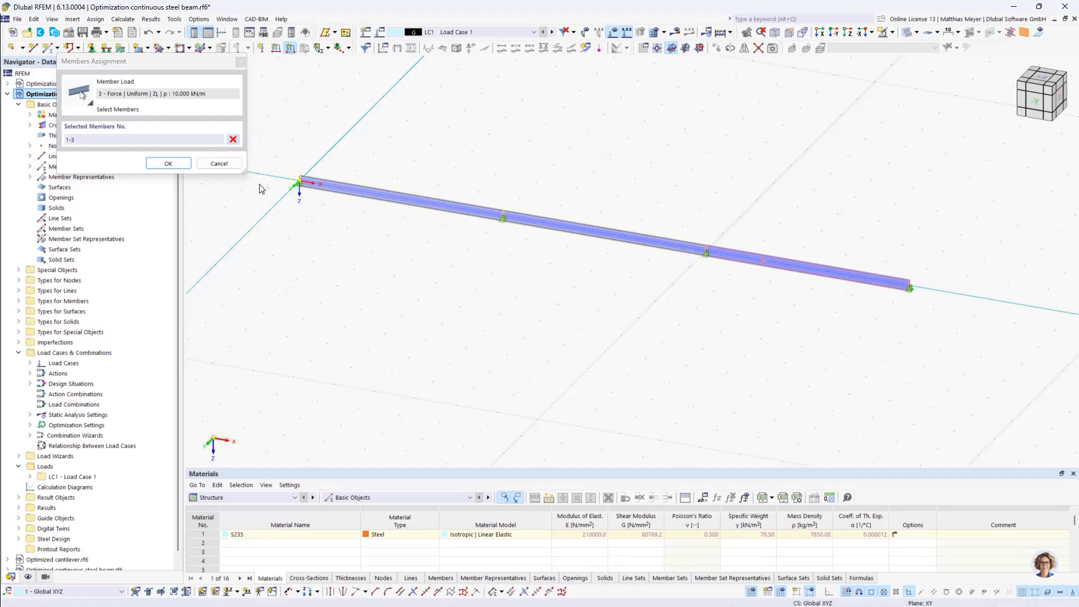
{"action": "left_click", "coordinate": [168, 164]}
{"action": "left_click", "coordinate": [736, 507]}
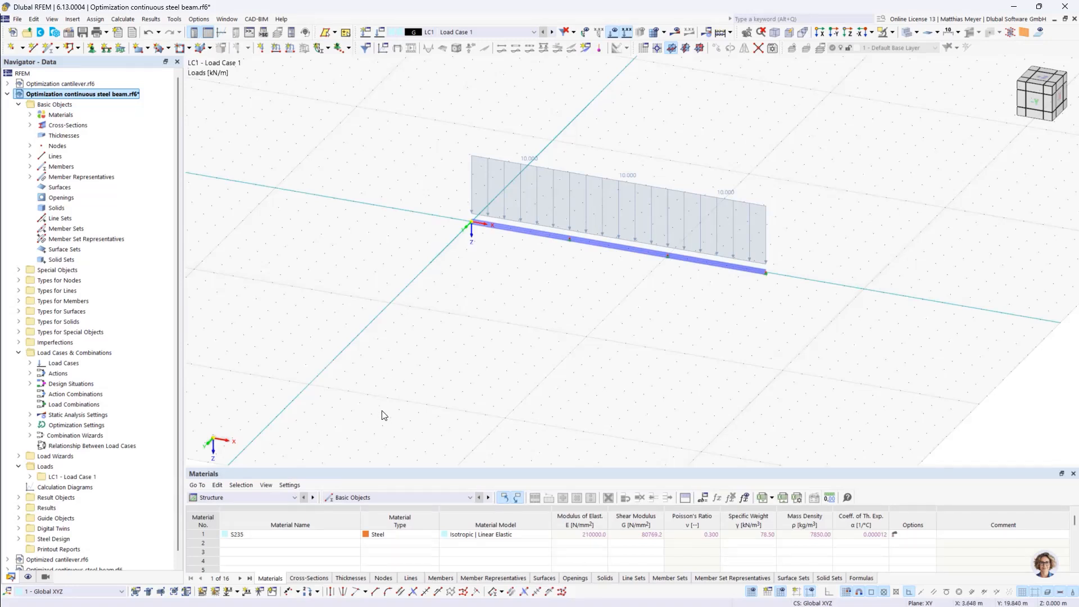
Enlarge the table area and show the Nodes table of the structure's basic objects
{"action": "left_click", "coordinate": [254, 497]}
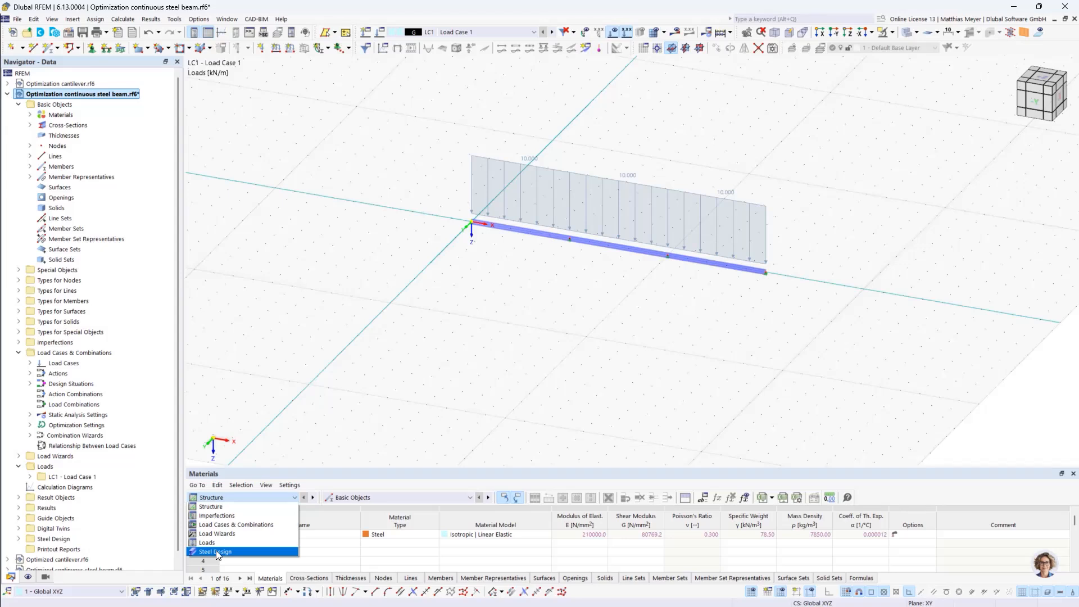
{"action": "left_click", "coordinate": [218, 507]}
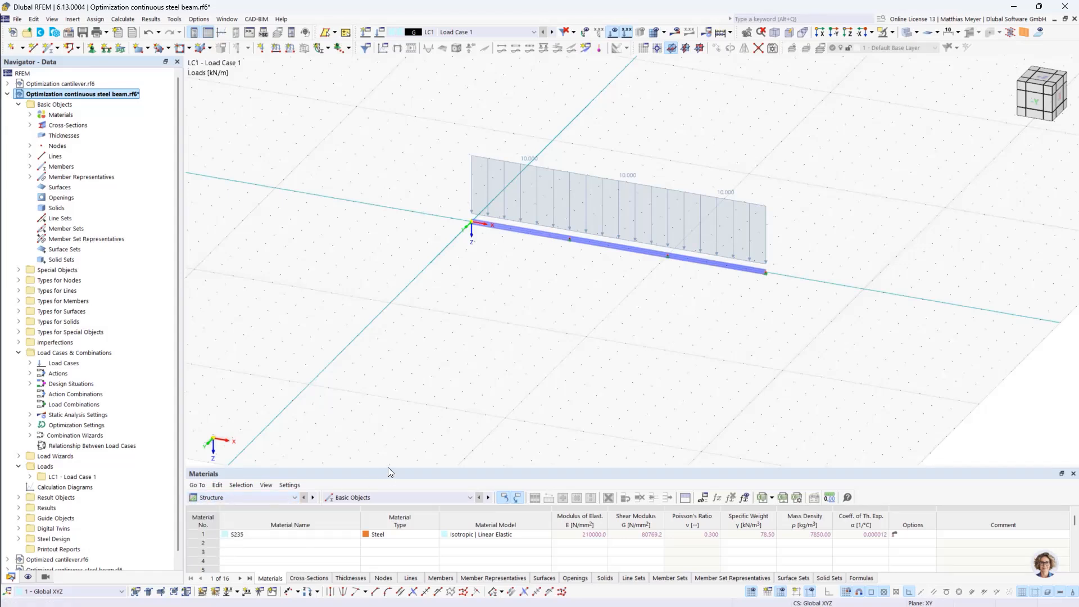
{"action": "left_click_drag", "start_coordinate": [387, 467], "coordinate": [387, 412]}
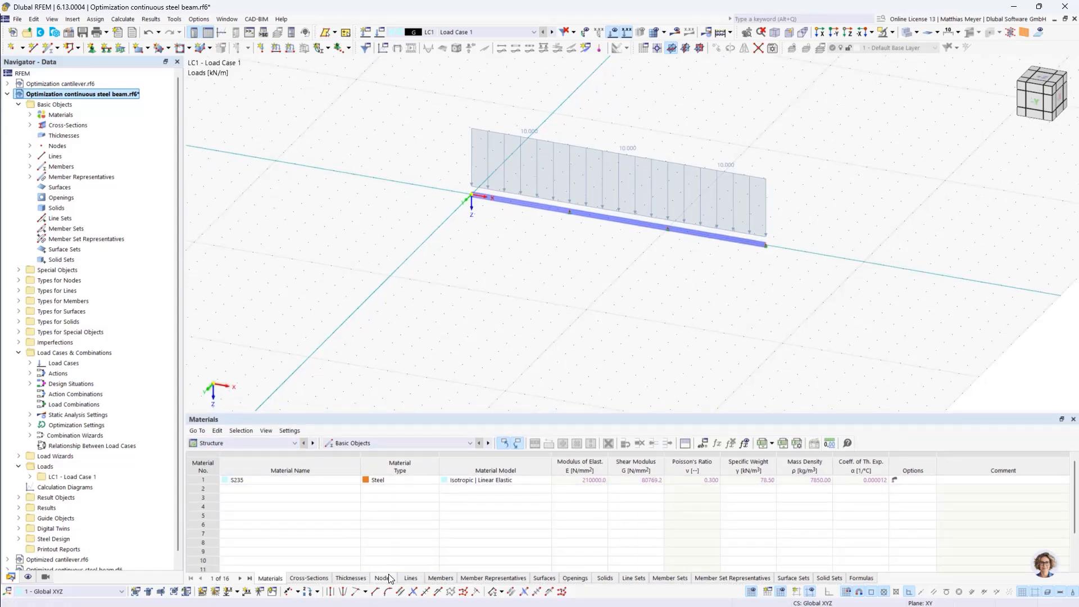
{"action": "left_click", "coordinate": [388, 578]}
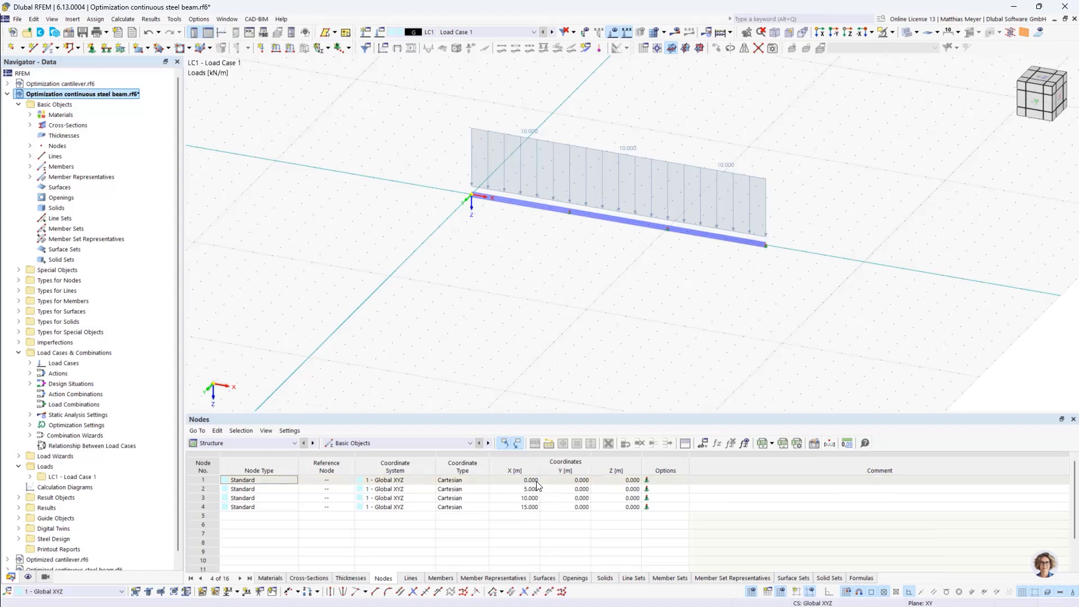
Delete all existing global parameters from the model
{"action": "left_click", "coordinate": [704, 444]}
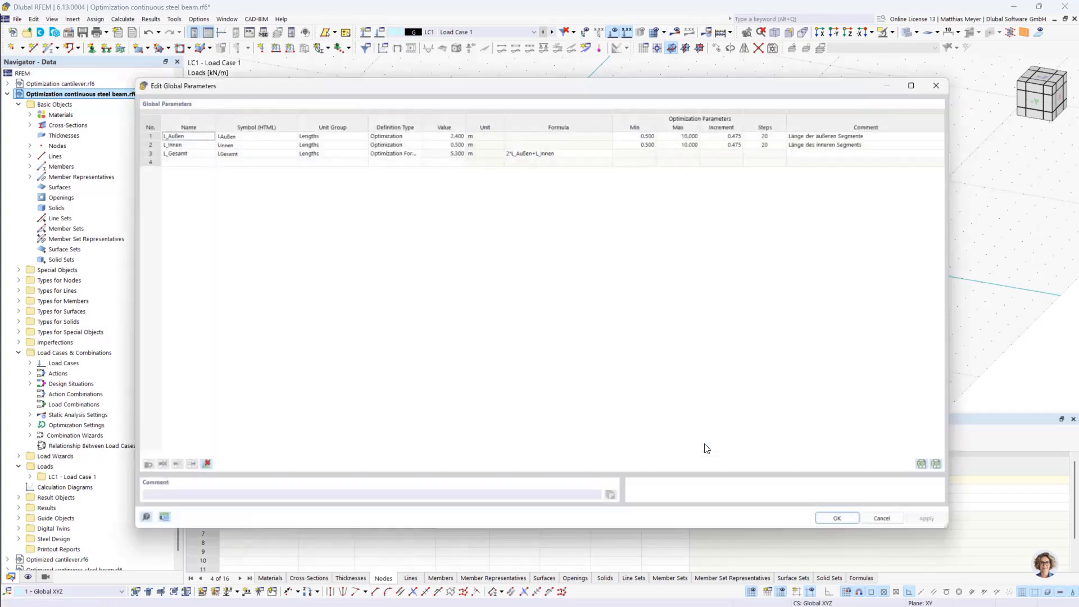
{"action": "left_click", "coordinate": [191, 474]}
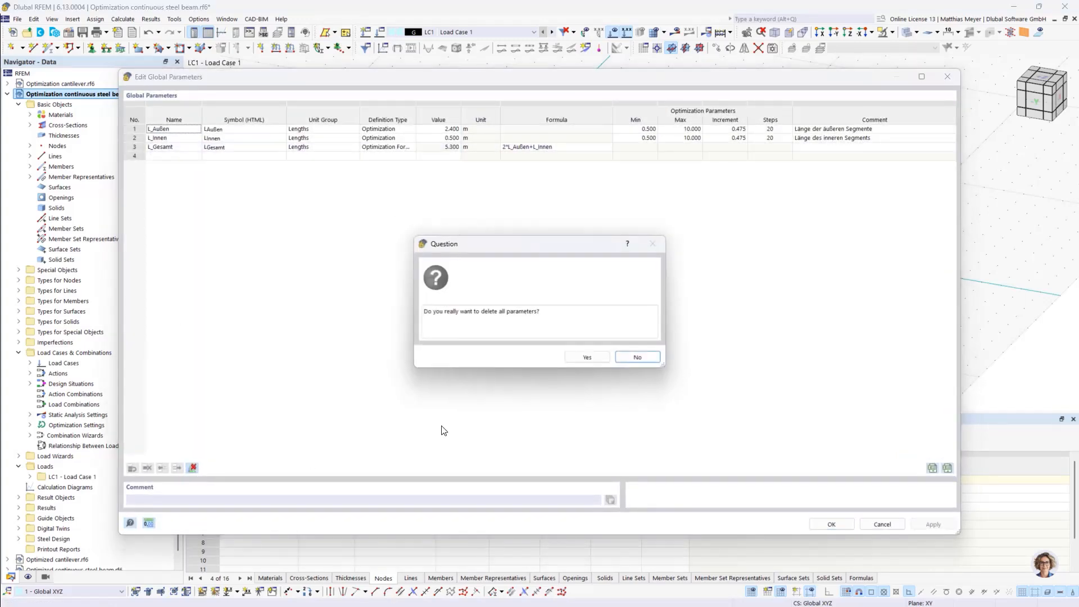
{"action": "left_click", "coordinate": [575, 359]}
{"action": "left_click_drag", "start_coordinate": [315, 77], "coordinate": [328, 112]}
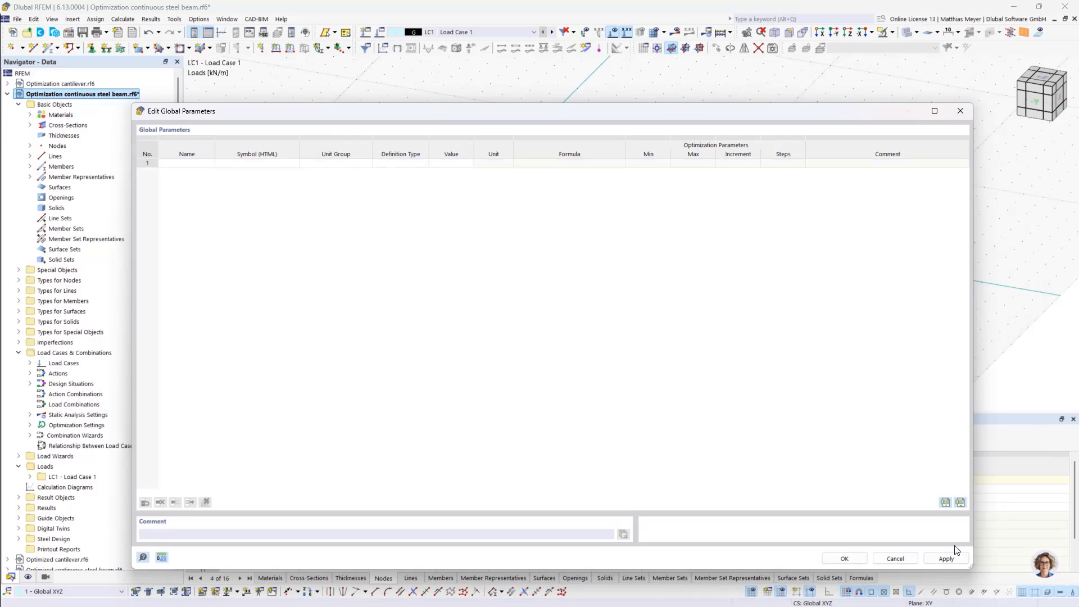
{"action": "left_click", "coordinate": [848, 558]}
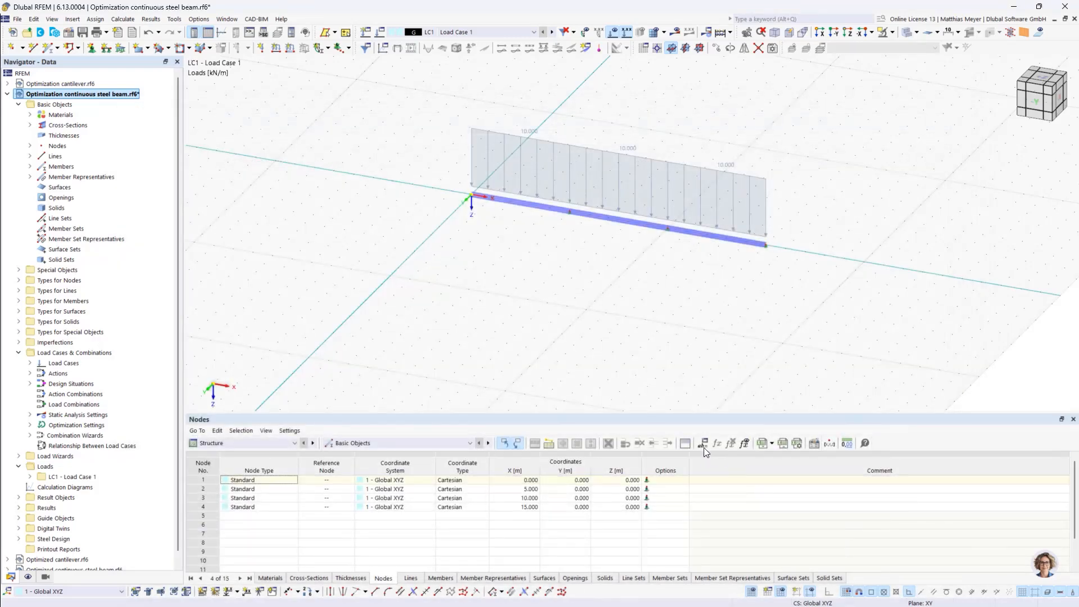
Create a global length parameter L_outer with the comment "Length of the outer fields"
{"action": "left_click", "coordinate": [33, 19]}
{"action": "left_click", "coordinate": [62, 407]}
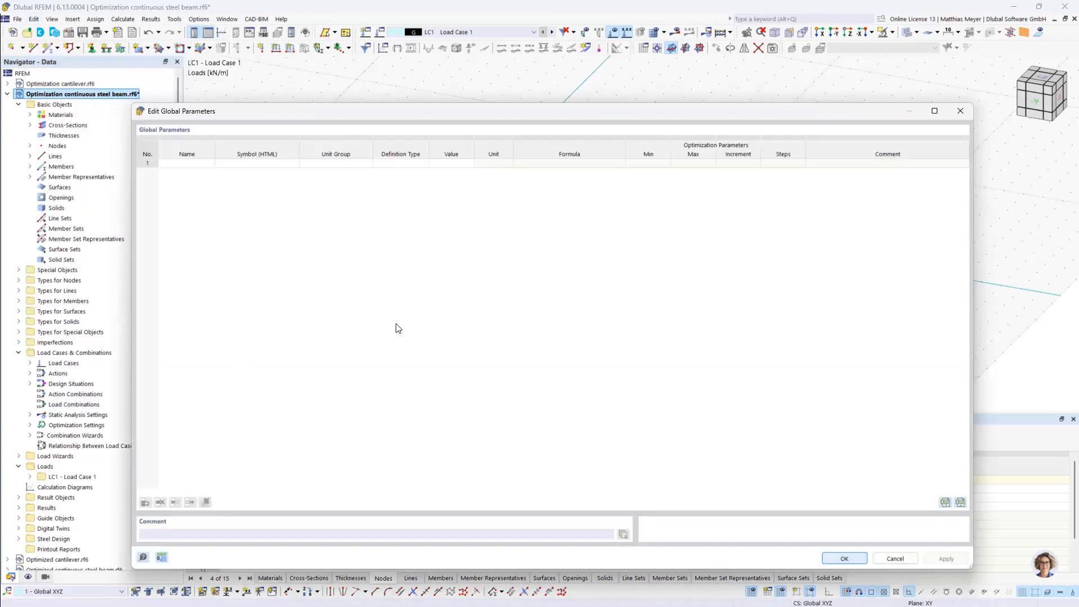
{"action": "left_click", "coordinate": [190, 163]}
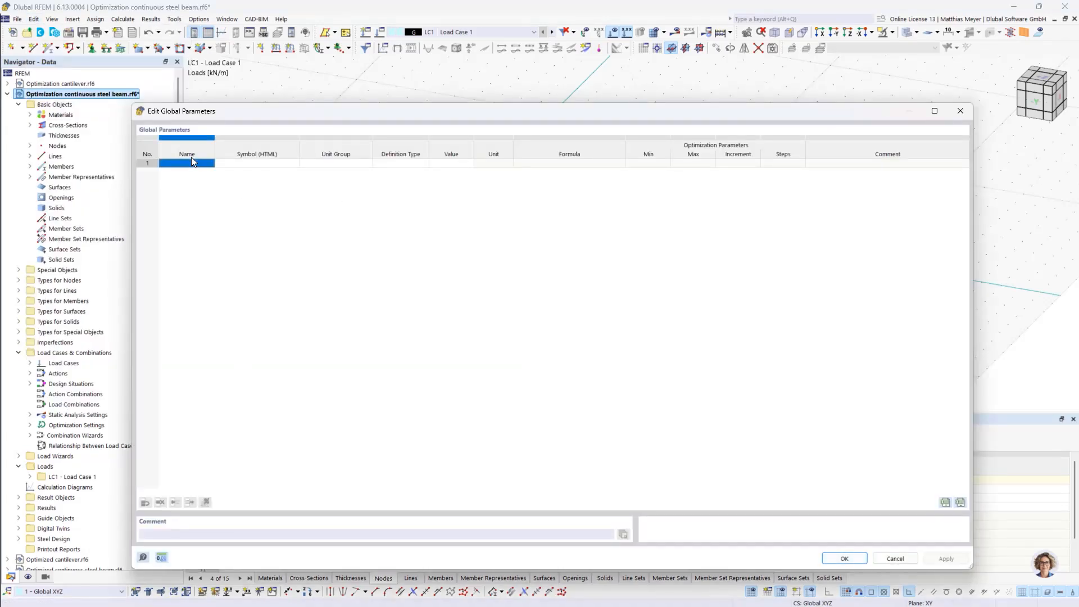
{"action": "left_click", "coordinate": [190, 163]}
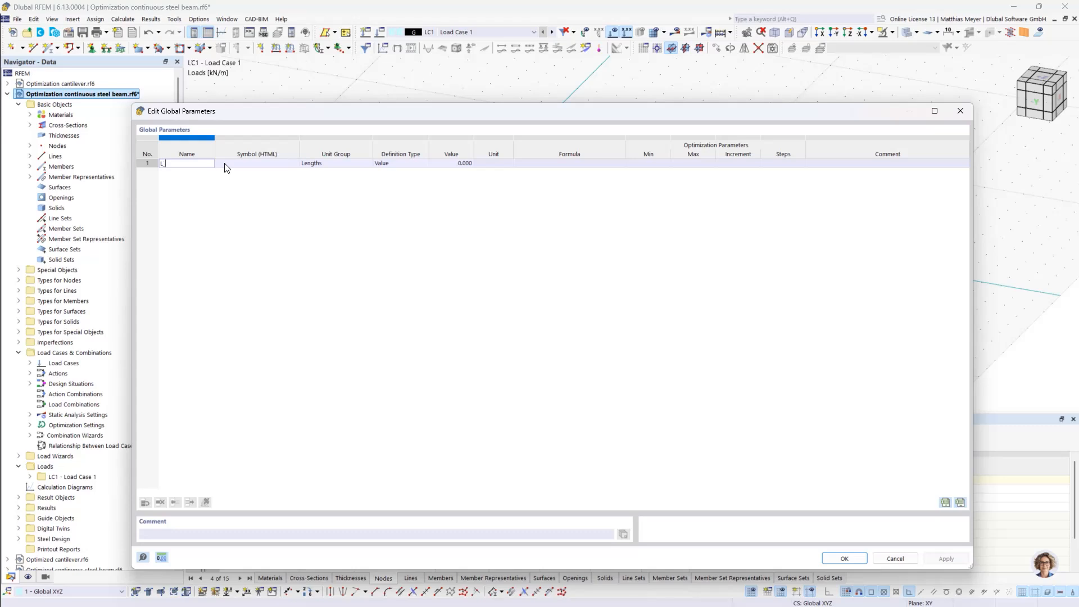
{"action": "type", "text": "r"}
{"action": "left_click", "coordinate": [862, 170]}
{"action": "left_click", "coordinate": [842, 164]}
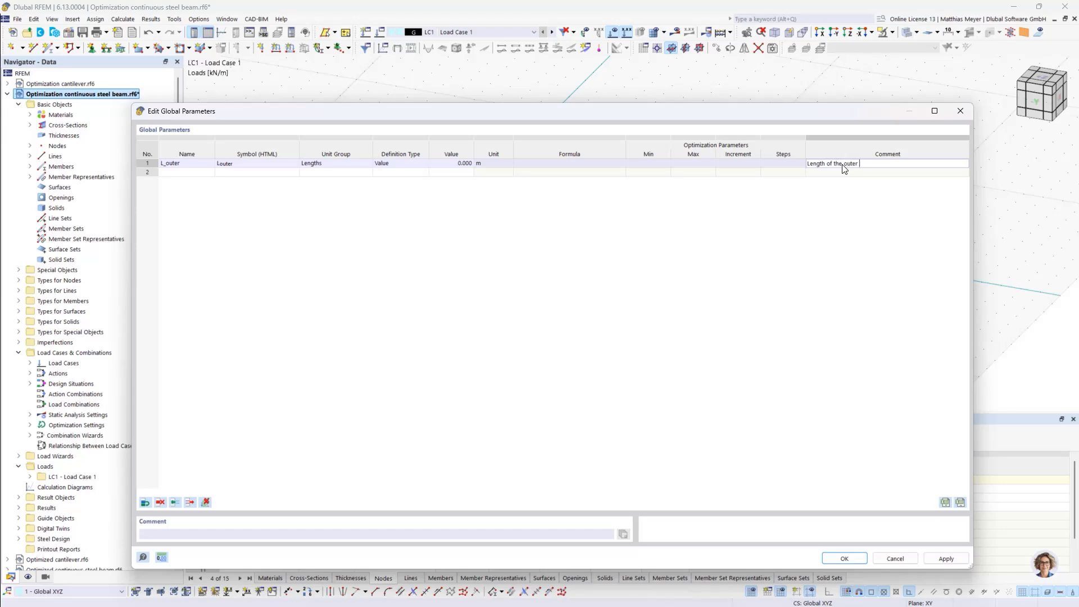
{"action": "key", "text": "Return"}
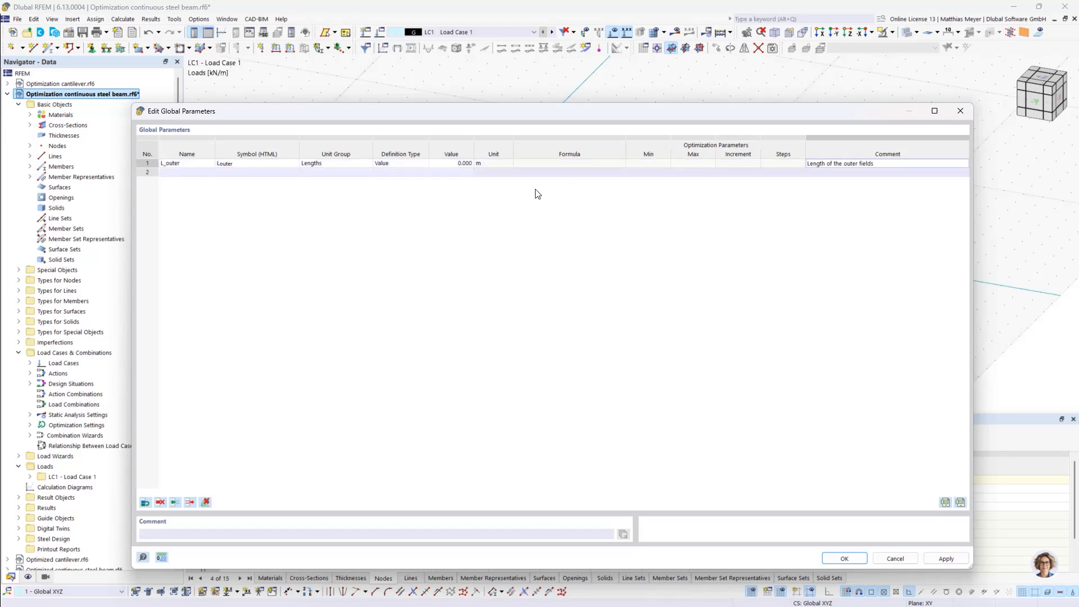
Add a second global length parameter L_inner with the comment "Length of the inner field" and accept the parameter list
{"action": "left_click", "coordinate": [216, 171]}
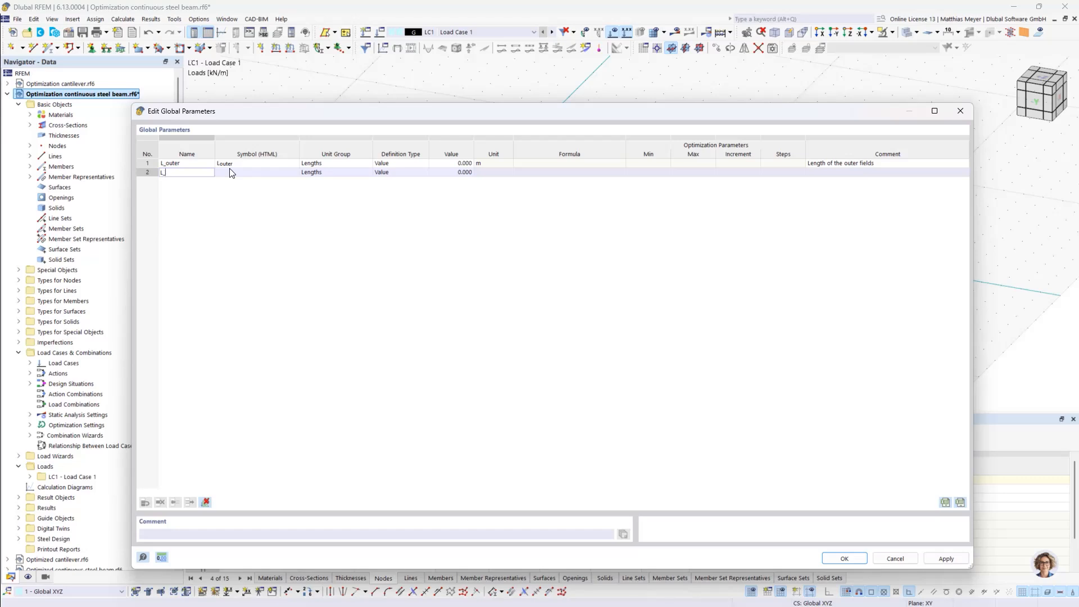
{"action": "left_click", "coordinate": [830, 173]}
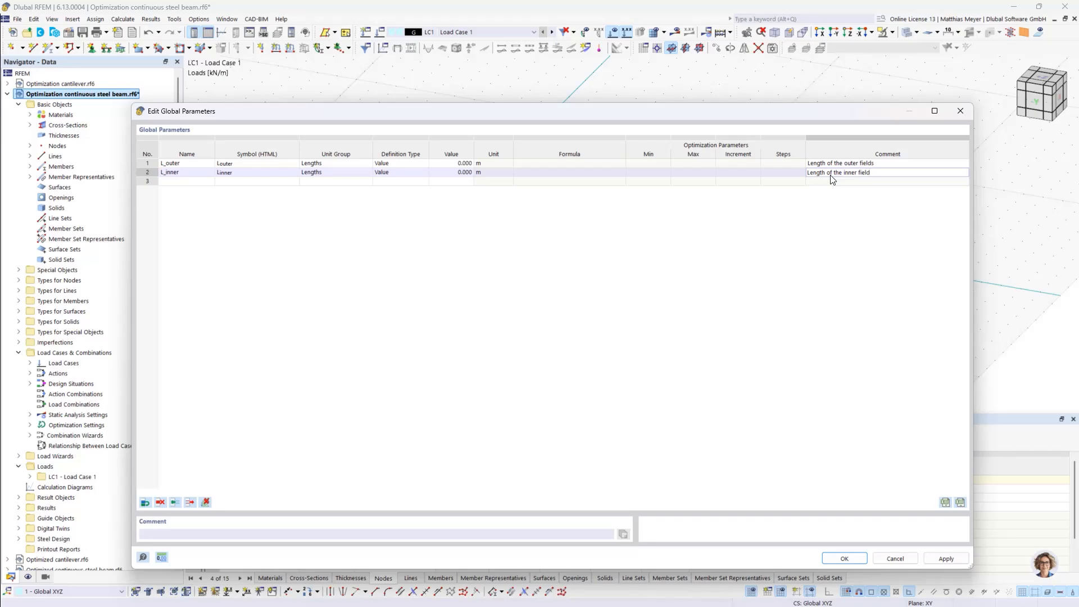
{"action": "left_click", "coordinate": [845, 559]}
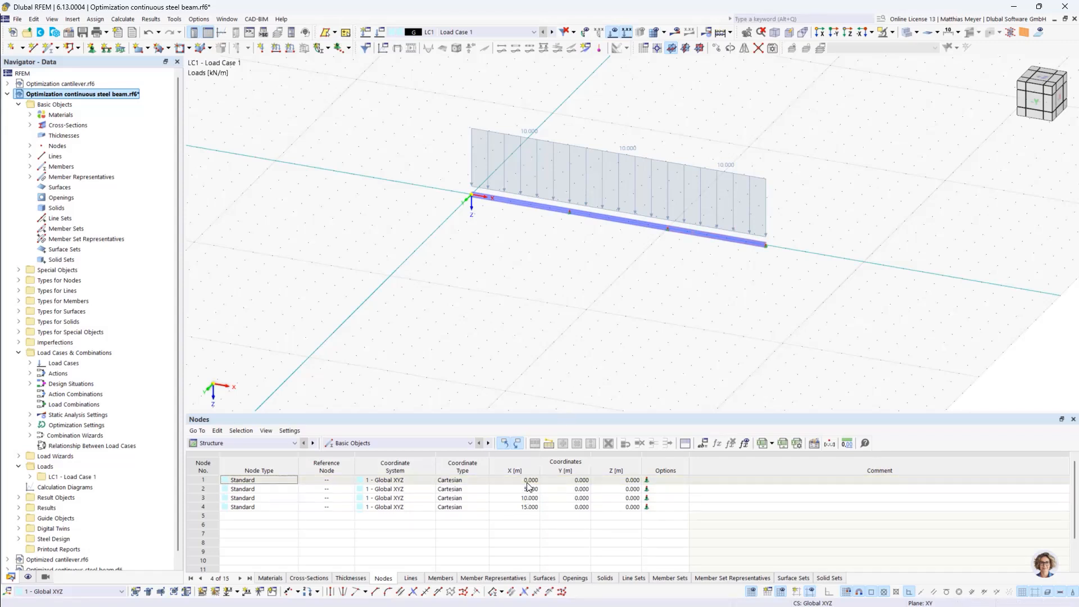
Define node 2's X coordinate by a formula using the global parameter L_outer
{"action": "left_click", "coordinate": [497, 489]}
{"action": "left_click", "coordinate": [495, 489]}
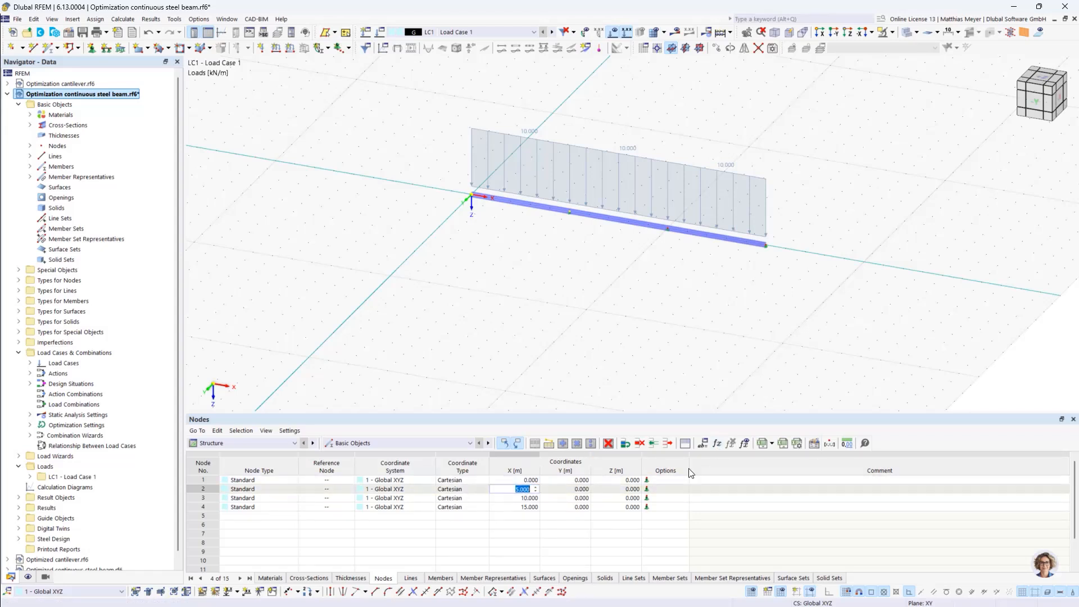
{"action": "left_click", "coordinate": [718, 443]}
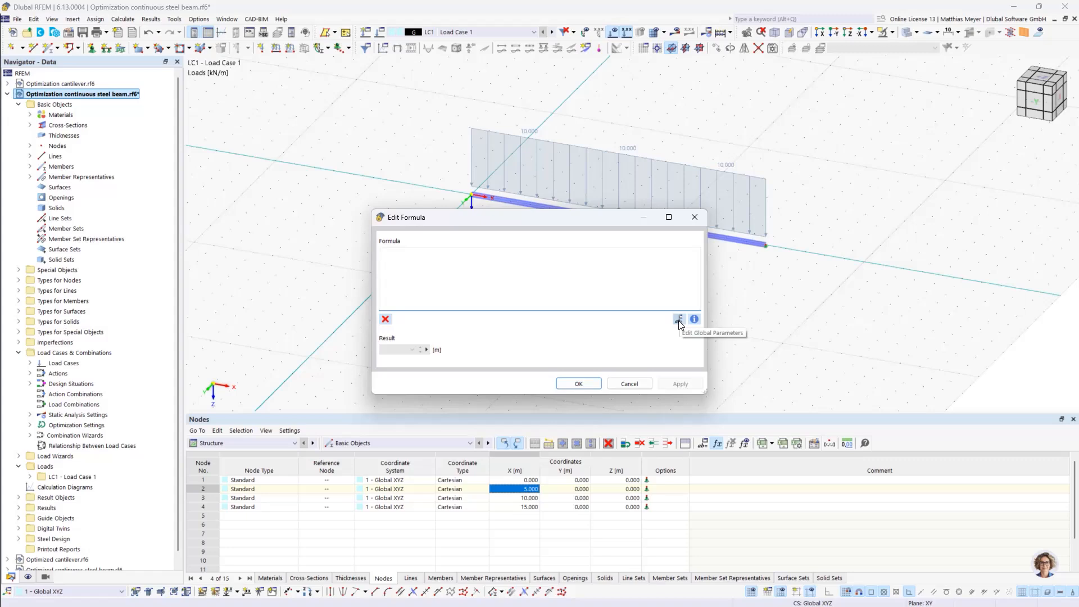
{"action": "left_click_drag", "start_coordinate": [590, 221], "coordinate": [557, 255]}
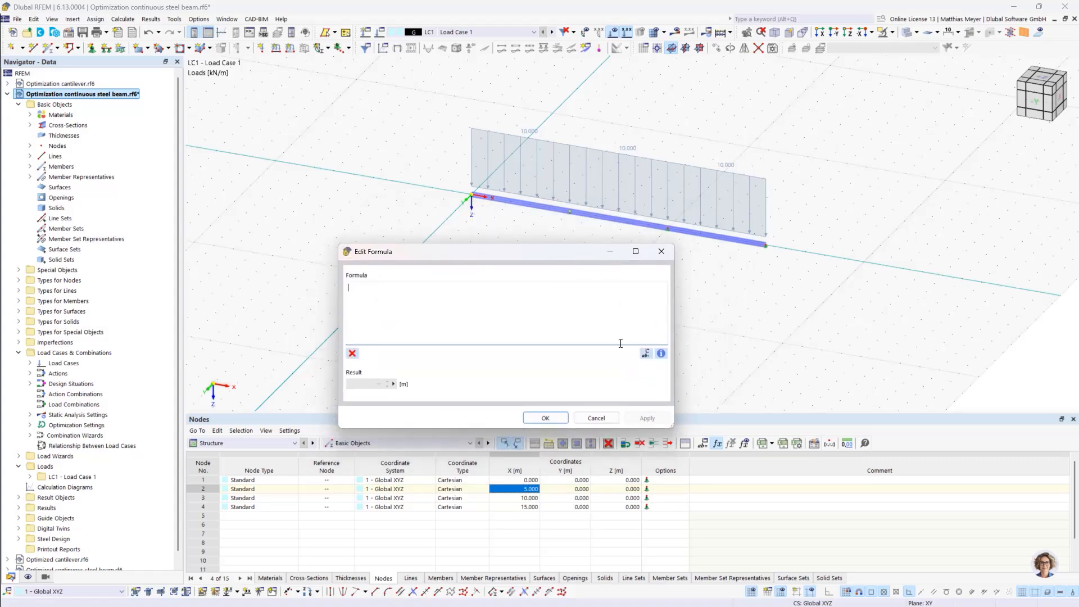
{"action": "left_click", "coordinate": [646, 353]}
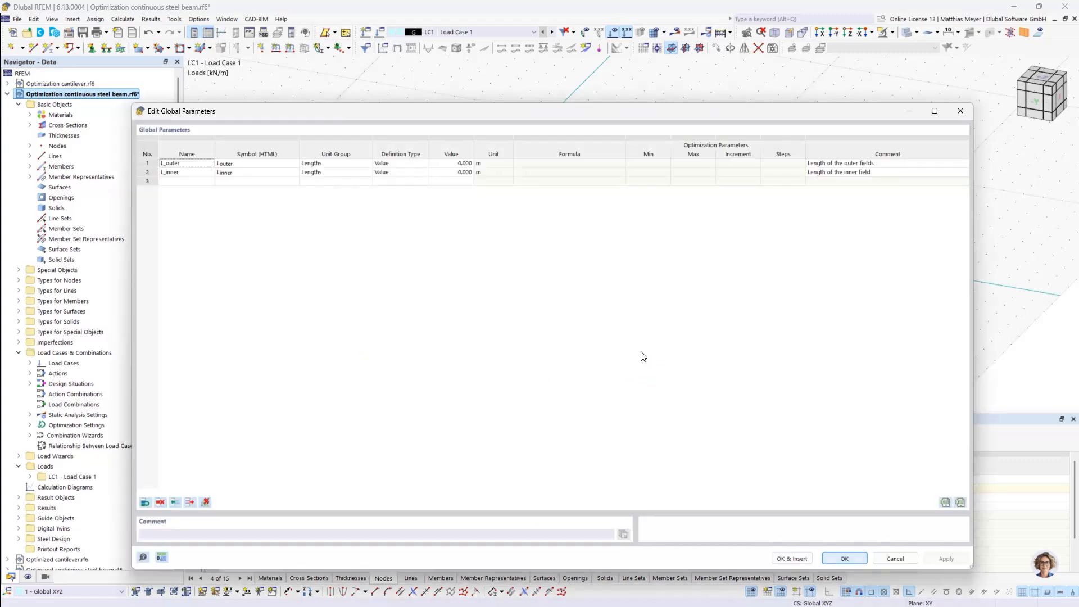
{"action": "double_click", "coordinate": [187, 164]}
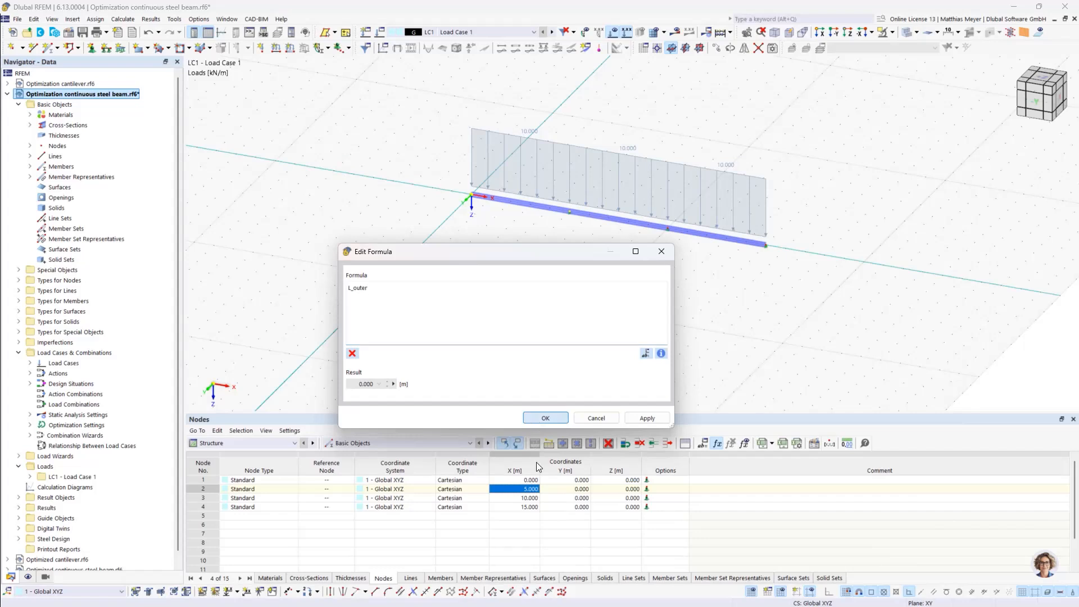
{"action": "key", "text": "Return"}
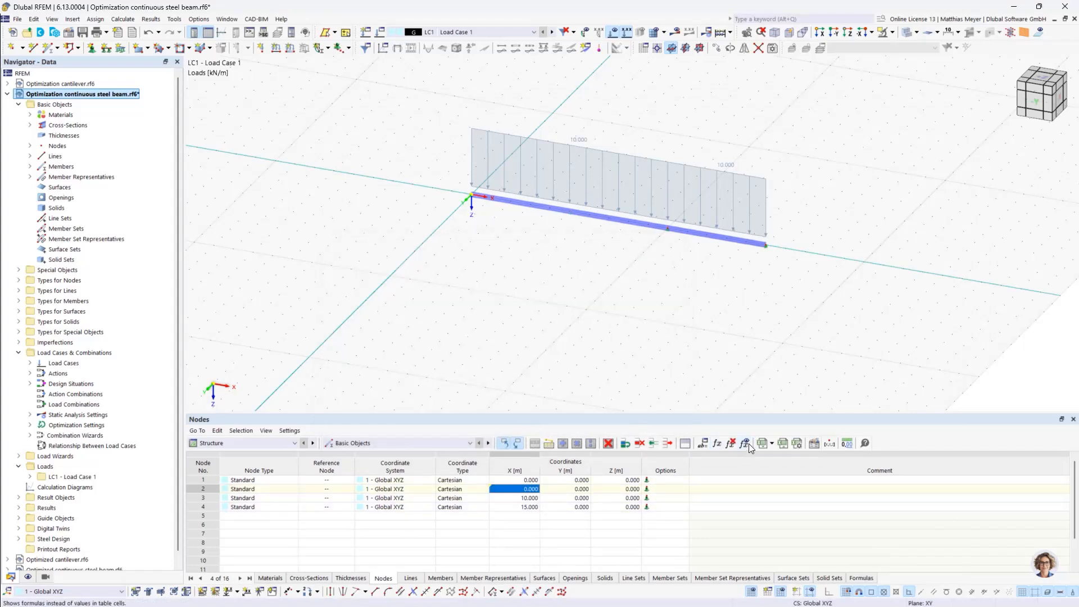
Toggle the formula display in the node table to examine the formula behind node 2's X coordinate
{"action": "left_click", "coordinate": [748, 443]}
{"action": "left_click", "coordinate": [749, 444]}
{"action": "left_click", "coordinate": [749, 443]}
{"action": "left_click", "coordinate": [746, 446]}
{"action": "left_click", "coordinate": [747, 446]}
{"action": "left_click", "coordinate": [746, 446]}
{"action": "left_click", "coordinate": [747, 446]}
{"action": "left_click", "coordinate": [746, 446]}
{"action": "left_click", "coordinate": [746, 446]}
{"action": "left_click", "coordinate": [746, 446]}
{"action": "left_click", "coordinate": [746, 446]}
{"action": "left_click", "coordinate": [746, 446]}
Define node 3's X coordinate by the formula L_outer+L_inner using the global parameters
{"action": "double_click", "coordinate": [522, 498]}
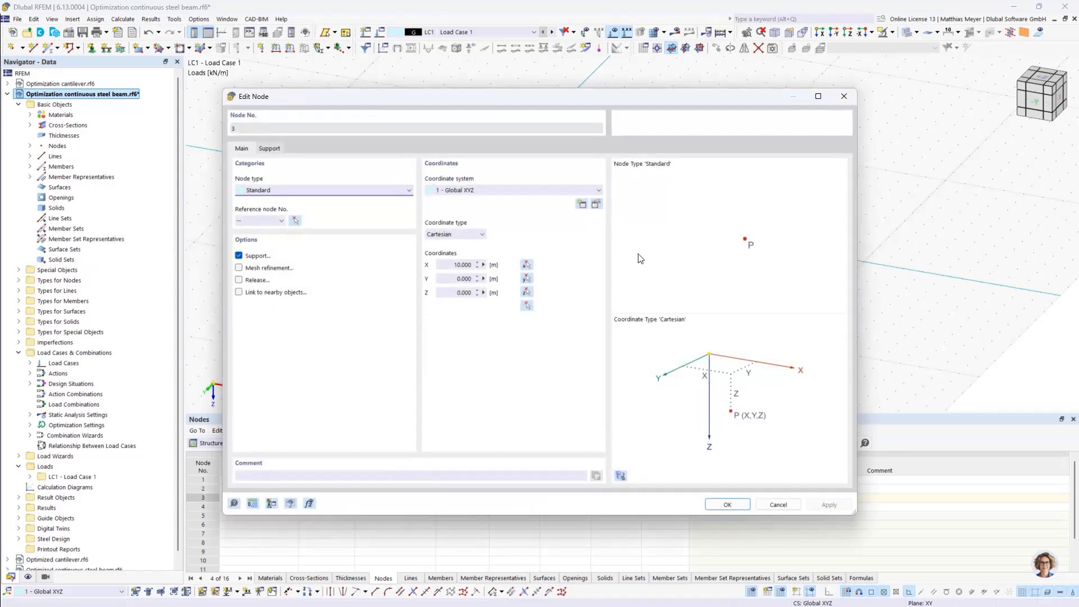
{"action": "left_click", "coordinate": [786, 506]}
{"action": "left_click", "coordinate": [716, 443]}
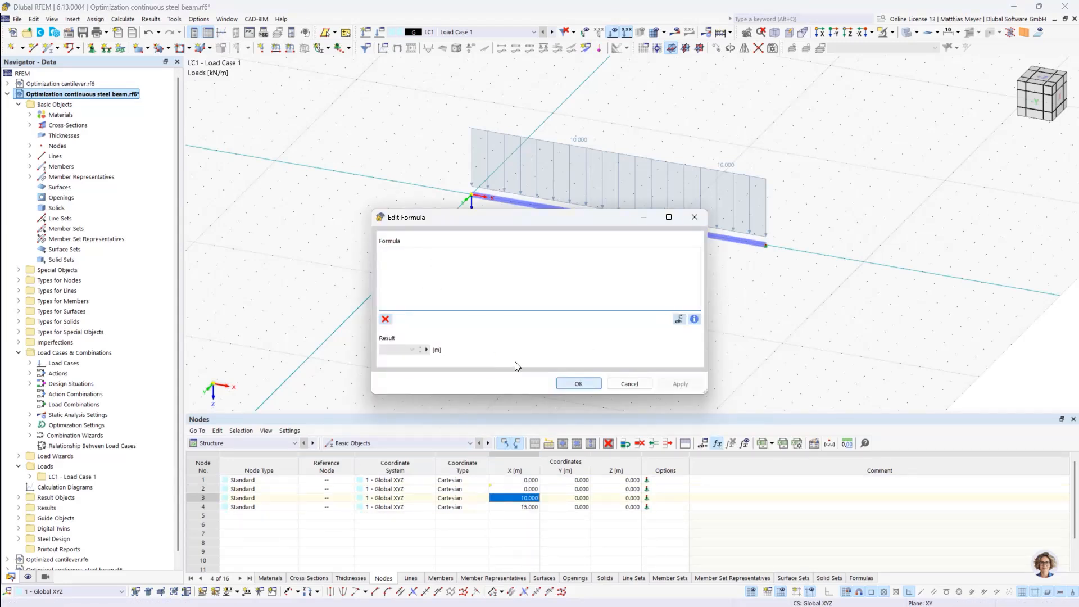
{"action": "left_click", "coordinate": [679, 319]}
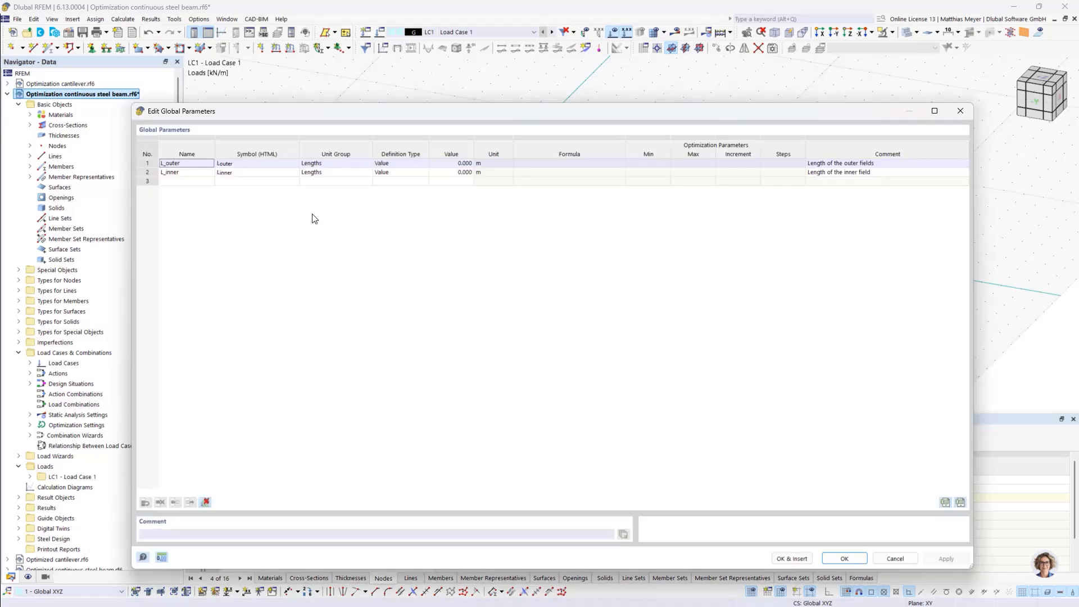
{"action": "double_click", "coordinate": [186, 164]}
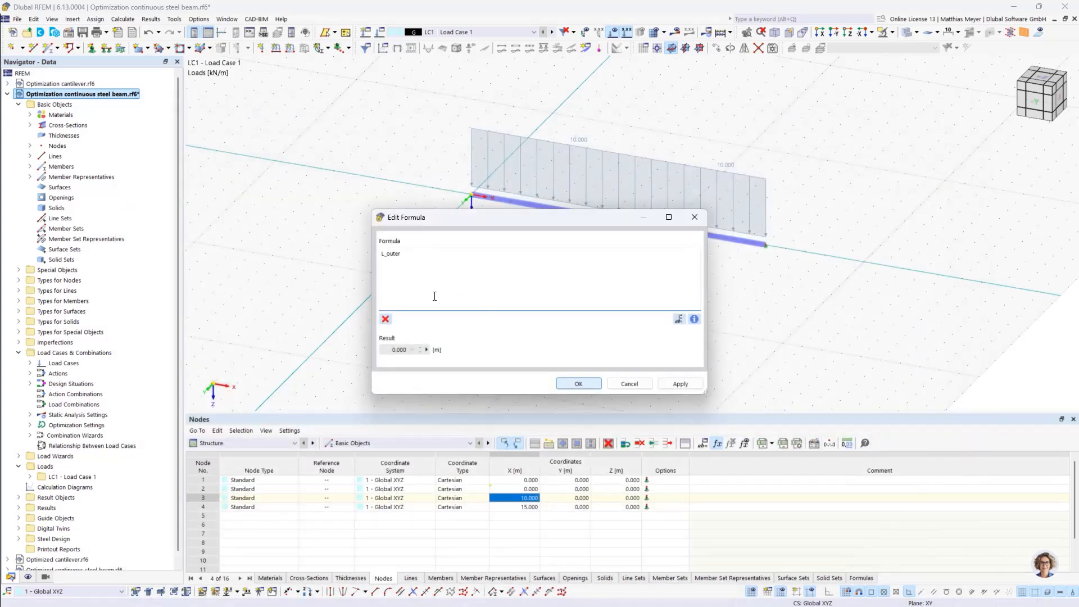
{"action": "type", "text": "+"}
{"action": "left_click", "coordinate": [678, 319]}
{"action": "double_click", "coordinate": [189, 172]}
{"action": "left_click", "coordinate": [590, 383]}
Define node 4's X coordinate by the formula 2*L_outer+L_inner using the global parameters
{"action": "double_click", "coordinate": [525, 507]}
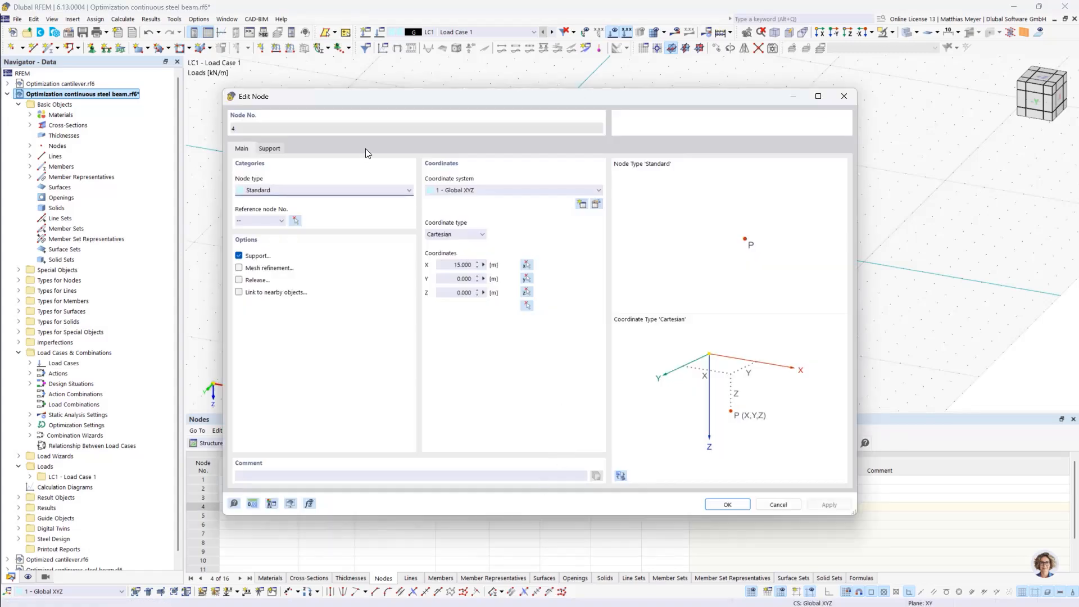
{"action": "left_click", "coordinate": [778, 503]}
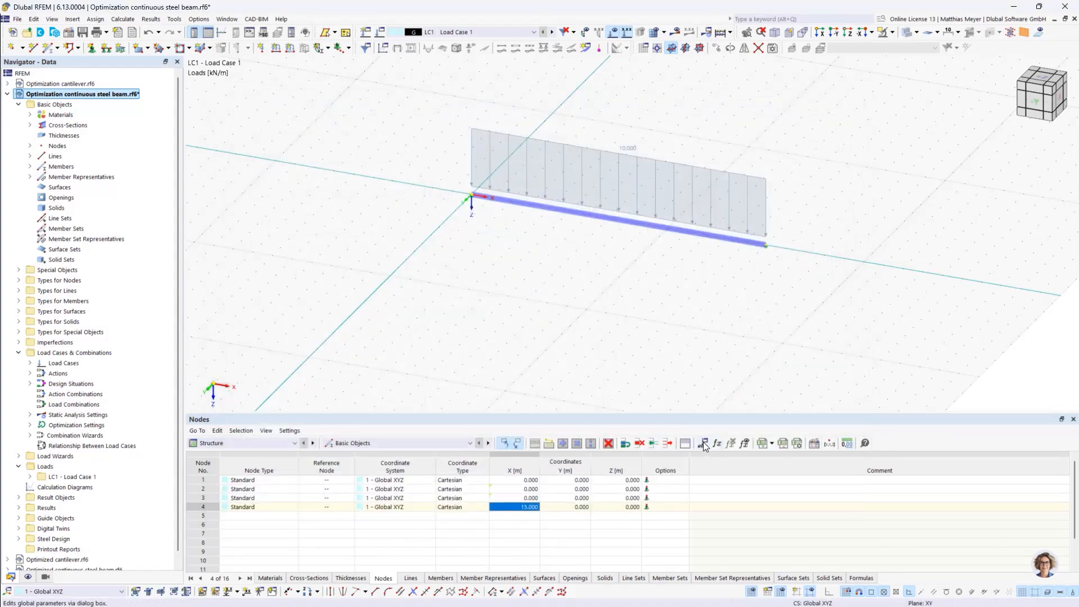
{"action": "left_click", "coordinate": [702, 443]}
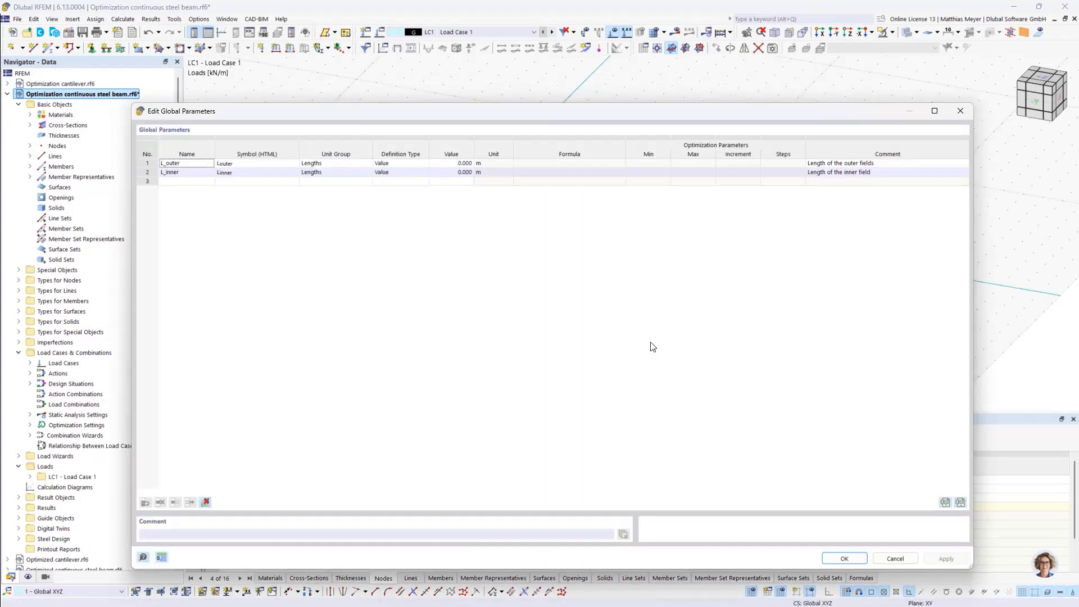
{"action": "left_click", "coordinate": [844, 559]}
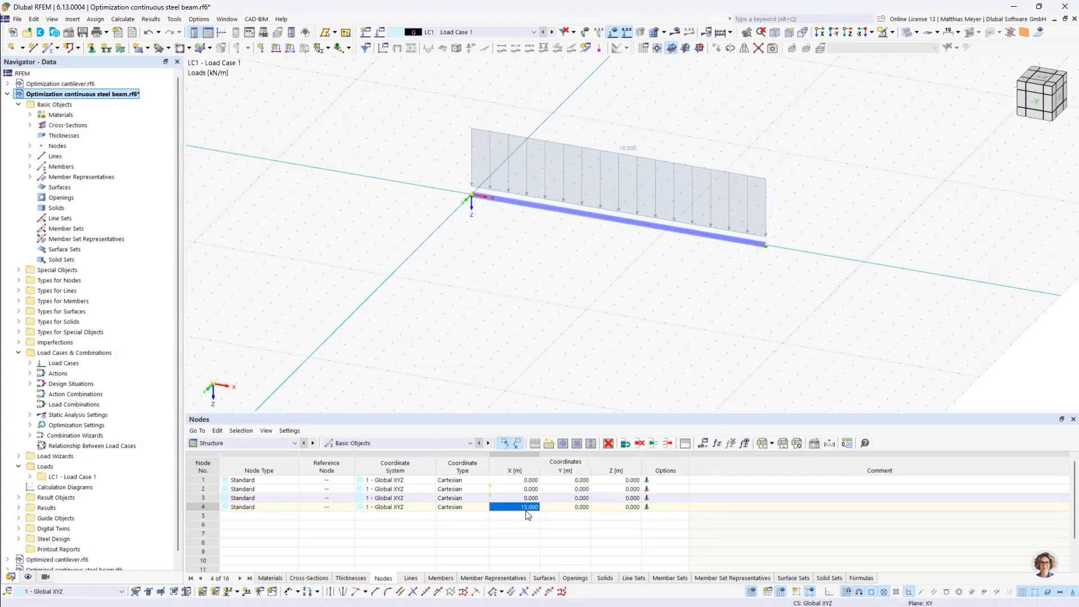
{"action": "left_click", "coordinate": [717, 443]}
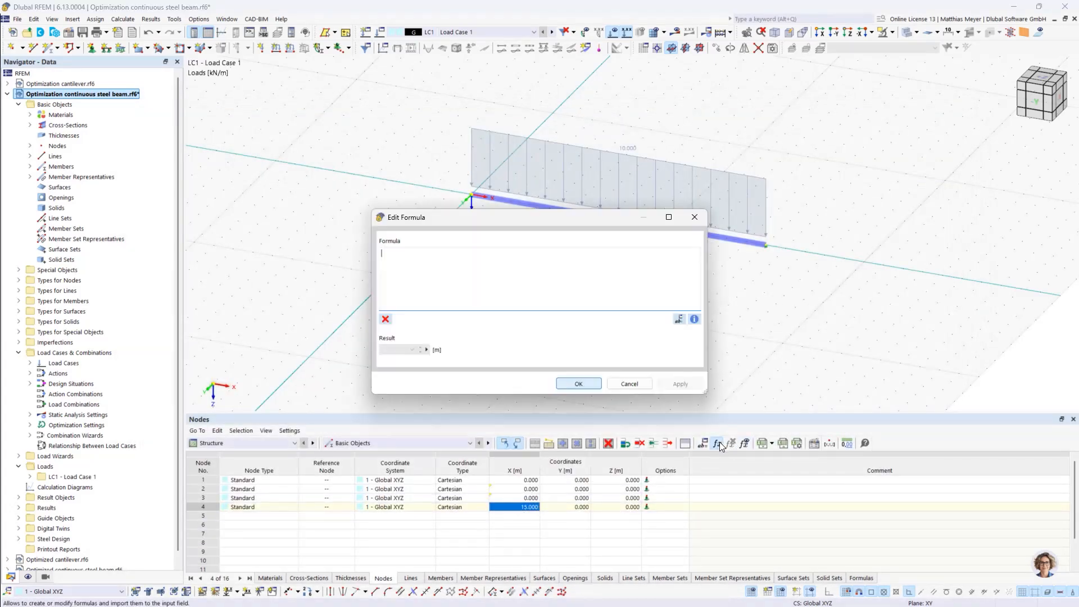
{"action": "left_click", "coordinate": [679, 319]}
{"action": "double_click", "coordinate": [193, 162]}
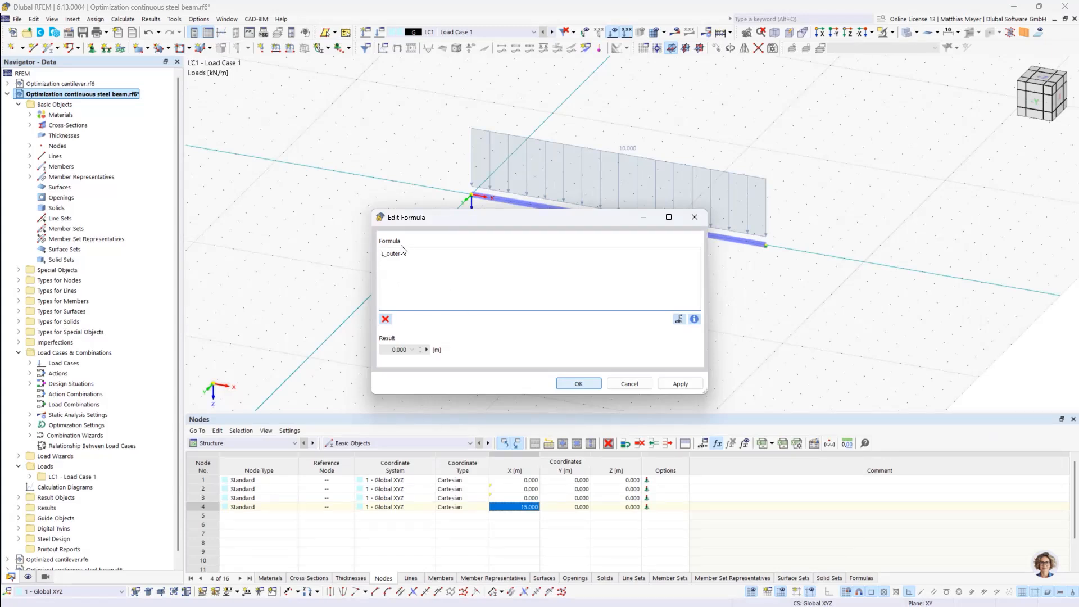
{"action": "type", "text": "2*"}
{"action": "type", "text": "+"}
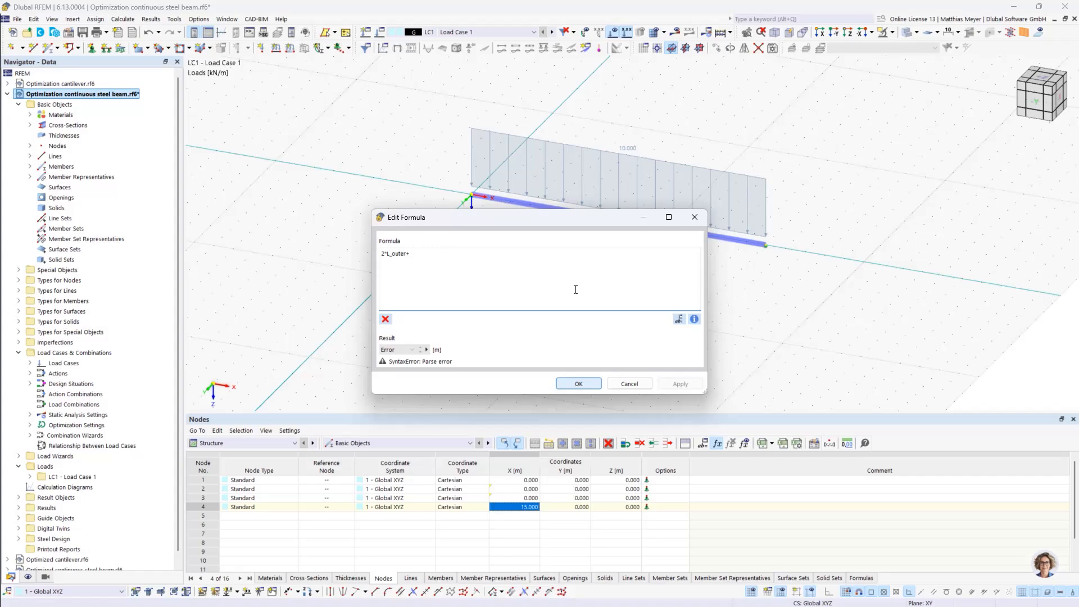
{"action": "left_click", "coordinate": [679, 319]}
{"action": "double_click", "coordinate": [190, 172]}
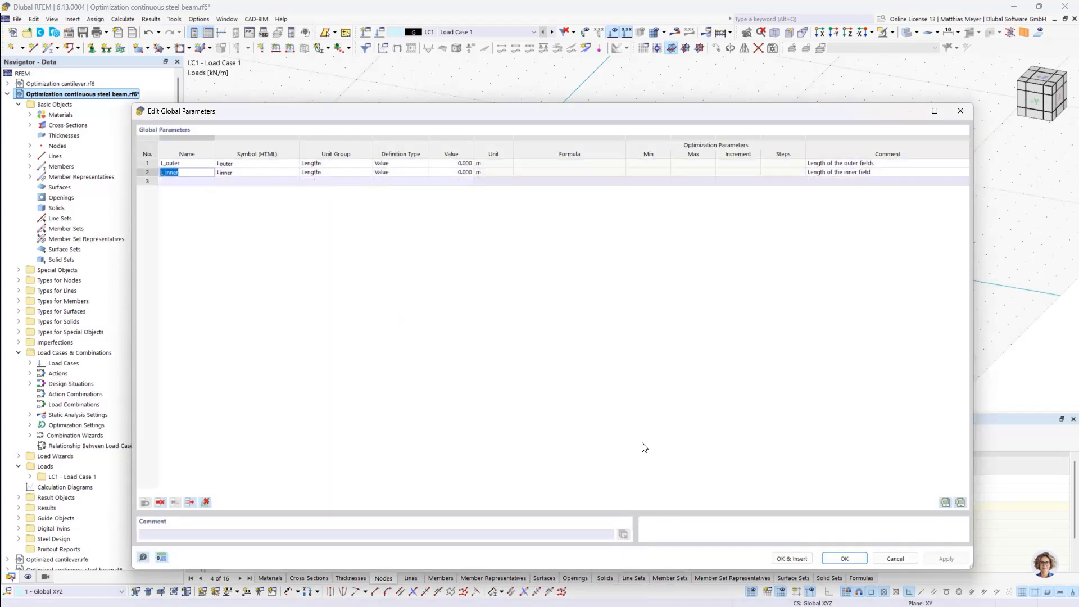
{"action": "left_click", "coordinate": [840, 559]}
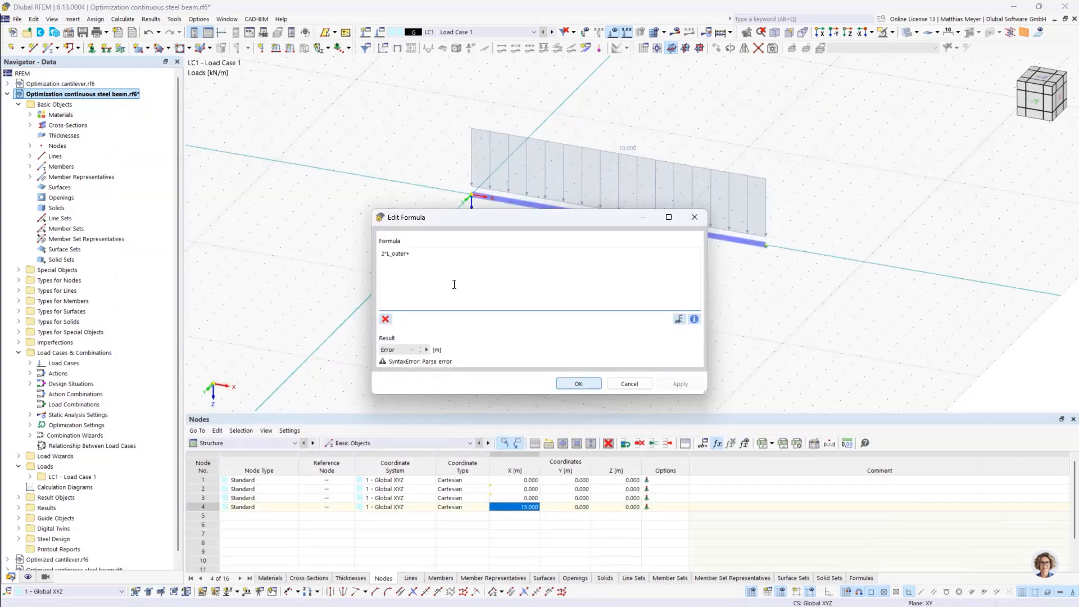
{"action": "left_click", "coordinate": [678, 319]}
{"action": "double_click", "coordinate": [189, 175]}
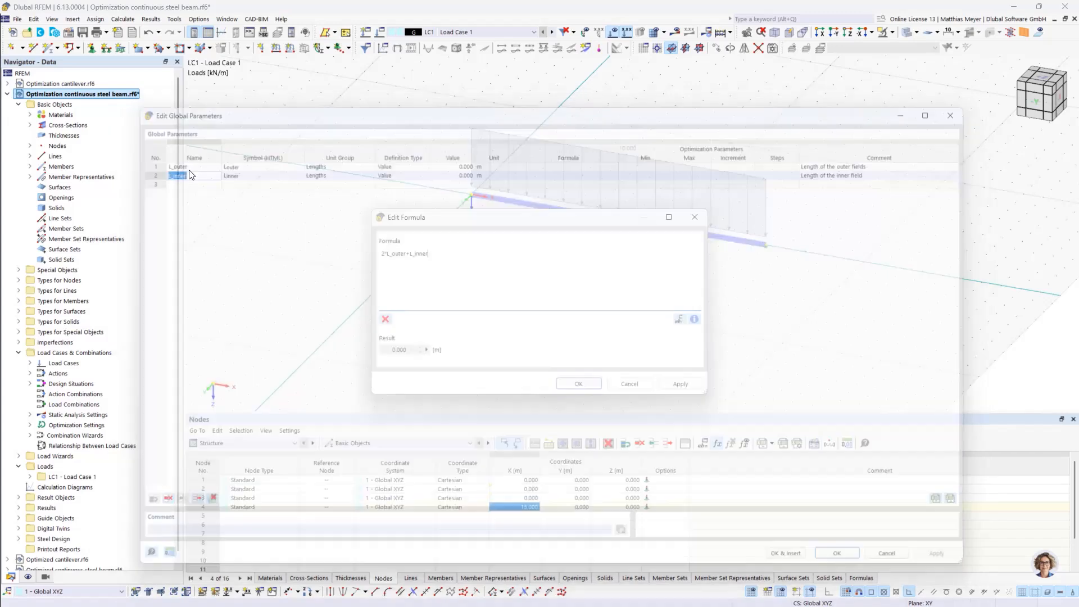
{"action": "left_click", "coordinate": [592, 383]}
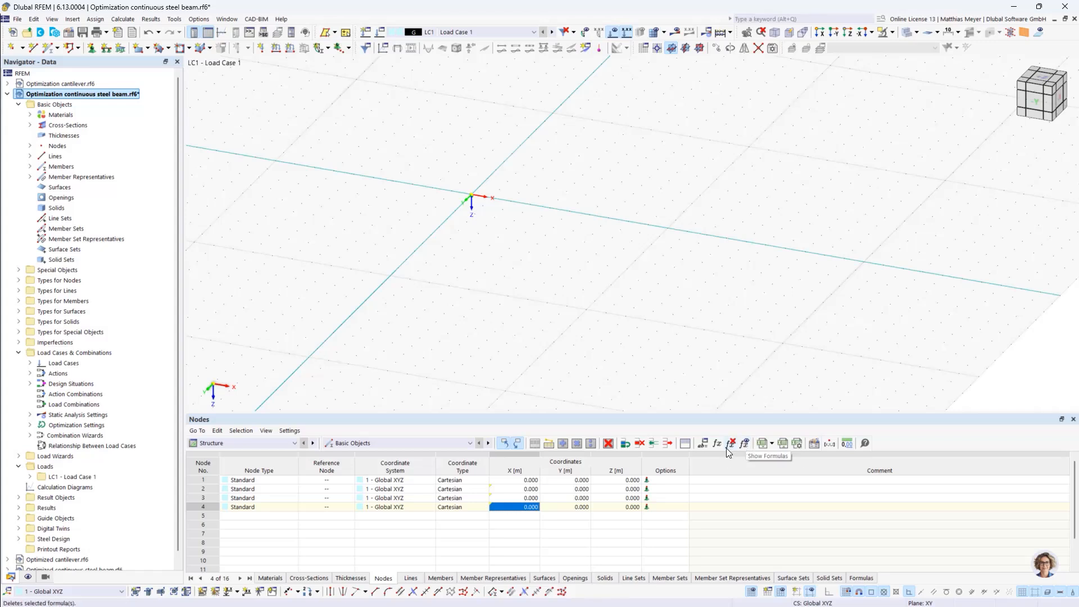
Set the values of the global parameters L_outer and L_inner to 5 m each
{"action": "mouse_move", "coordinate": [513, 507]}
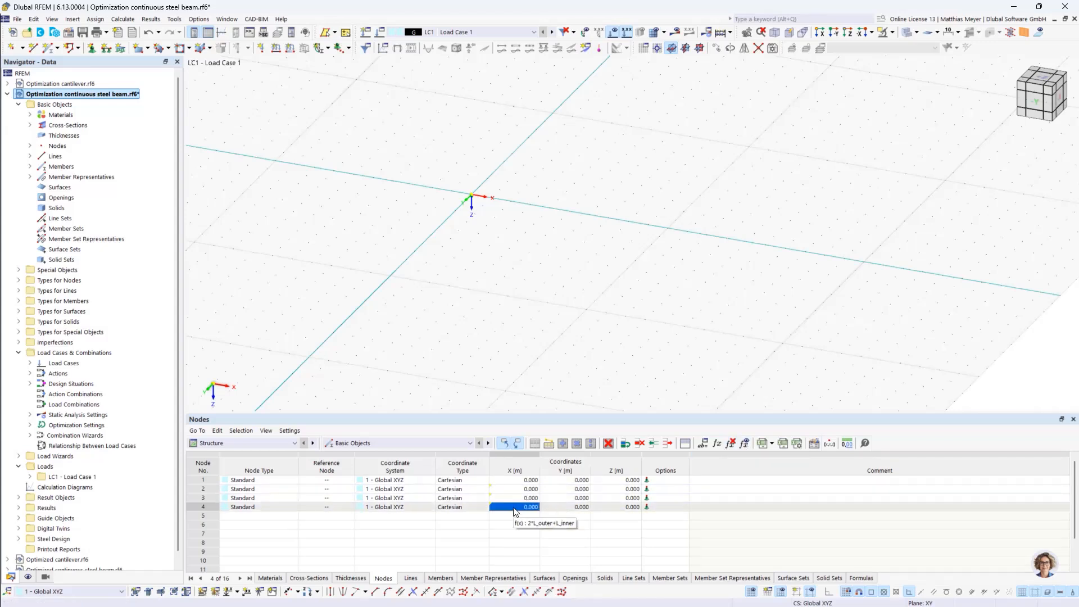
{"action": "left_click", "coordinate": [702, 442]}
{"action": "left_click", "coordinate": [452, 164]}
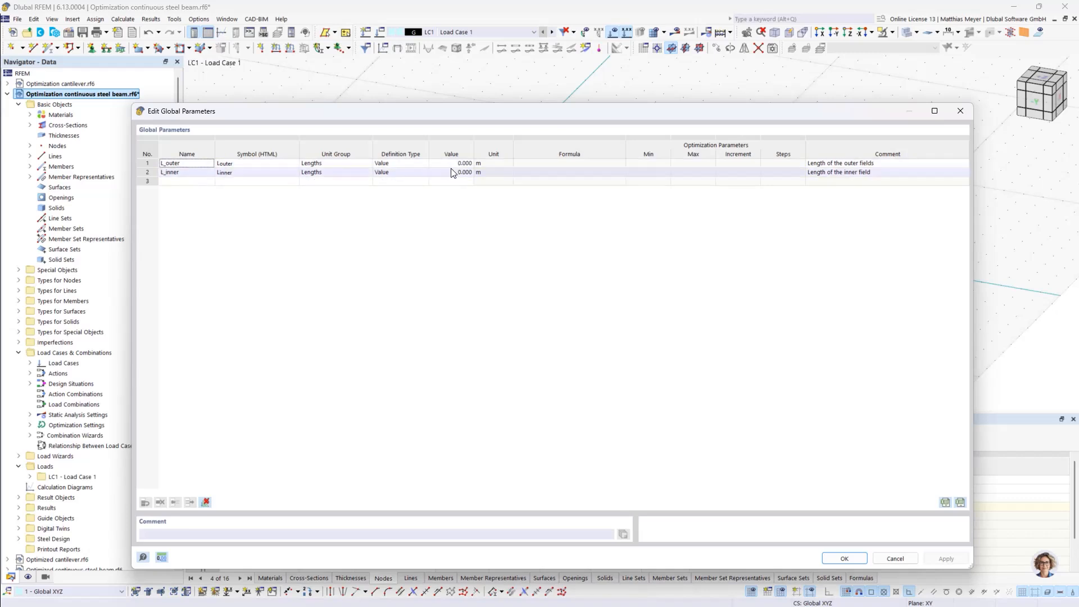
{"action": "double_click", "coordinate": [453, 164]}
{"action": "type", "text": "5"}
{"action": "key", "text": "Return"}
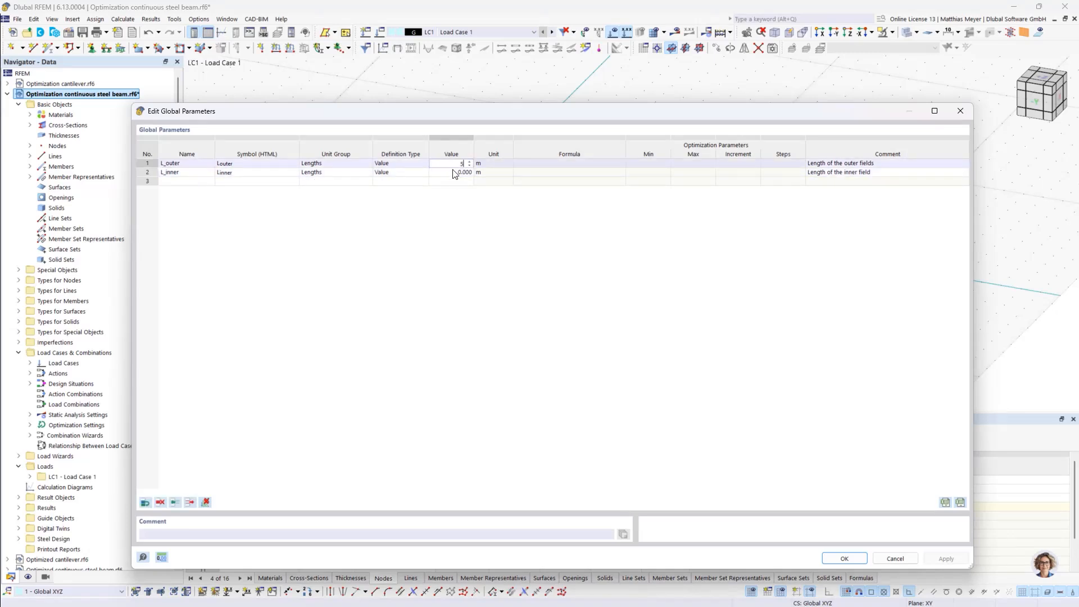
{"action": "type", "text": "5"}
{"action": "key", "text": "Return"}
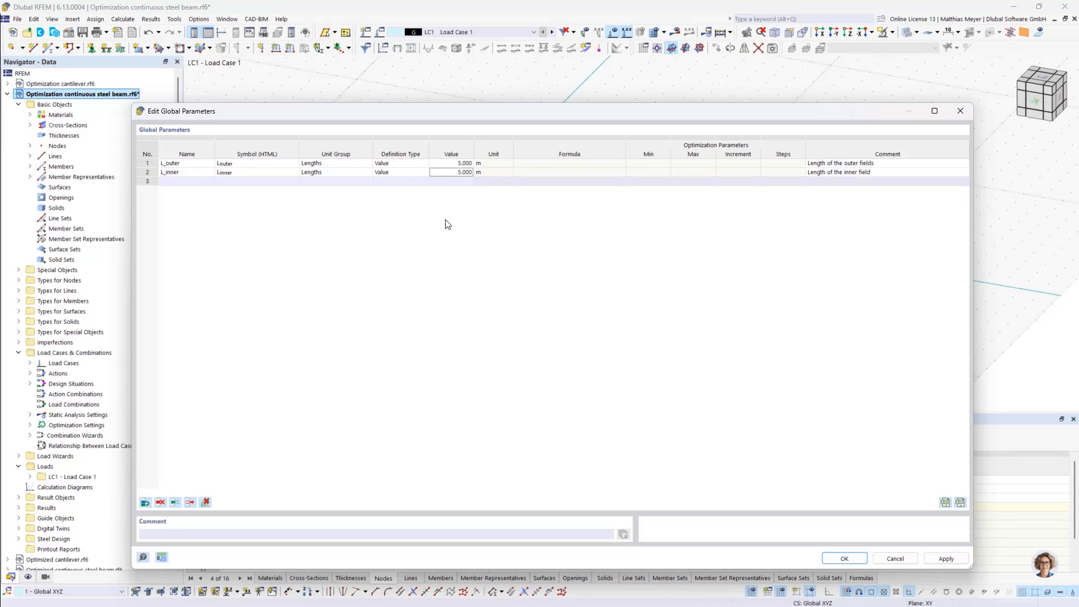
Add a third global length parameter L_whole with the comment "Whole length of the beam"
{"action": "left_click", "coordinate": [416, 163]}
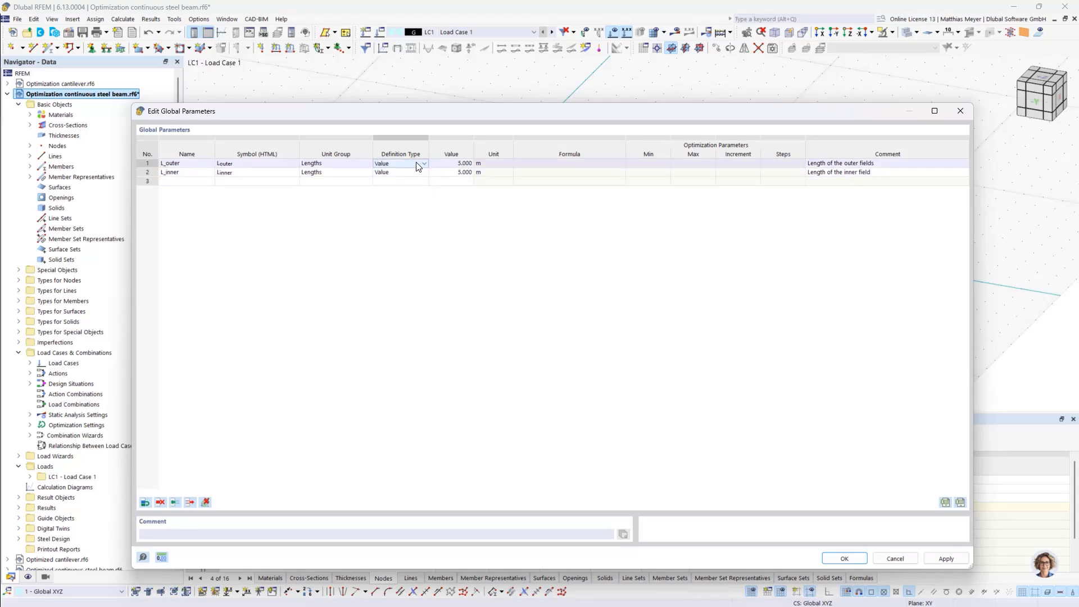
{"action": "left_click", "coordinate": [200, 184]}
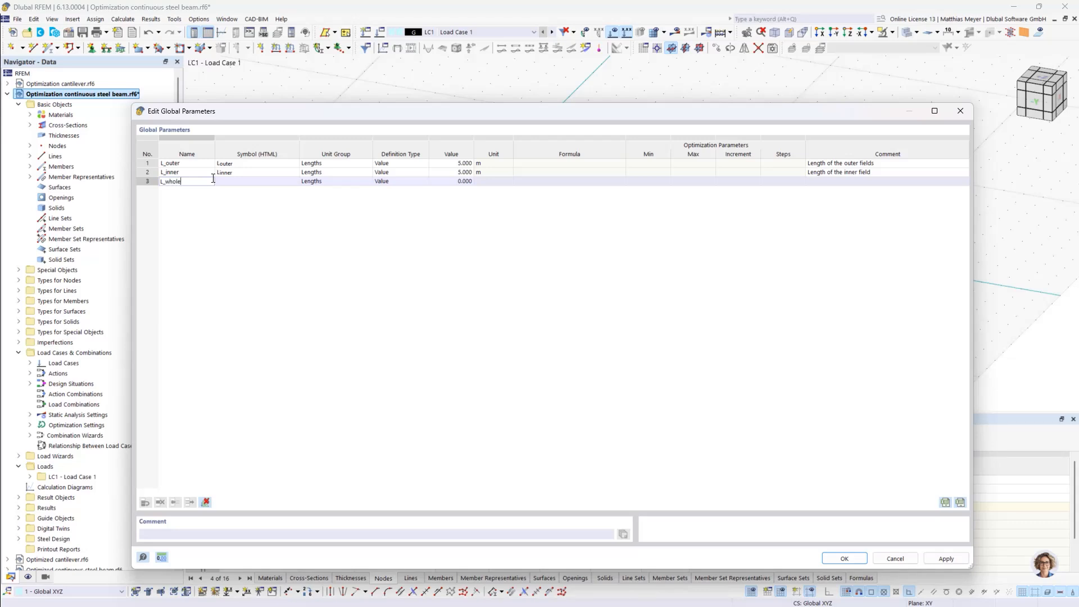
{"action": "left_click", "coordinate": [825, 181]}
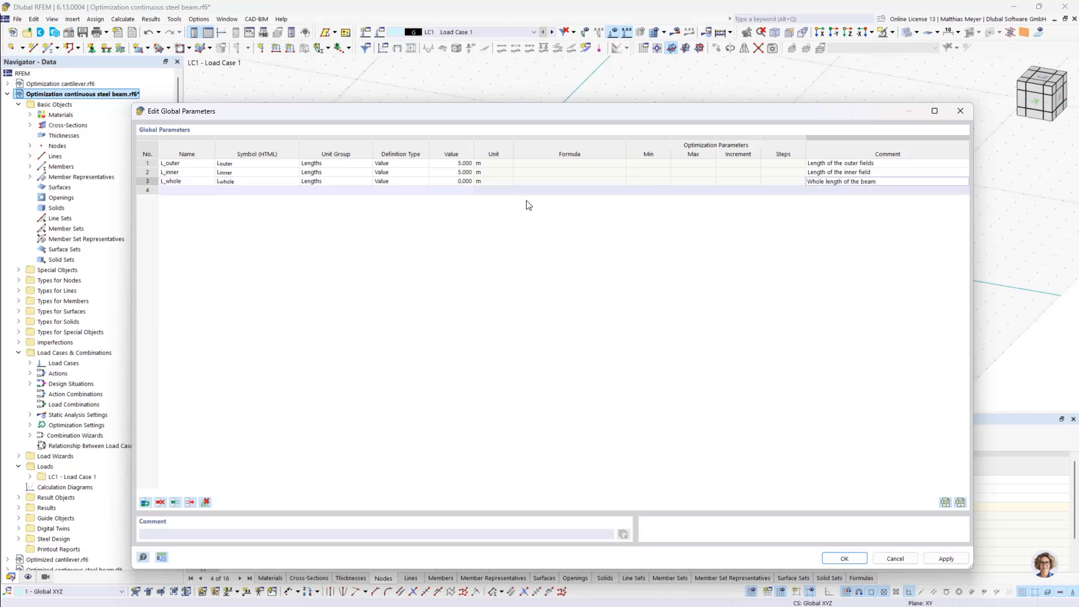
Give L_whole the definition type Optimization Formula with the formula 2*L_outer+L_inner and accept the global parameters
{"action": "double_click", "coordinate": [457, 181]}
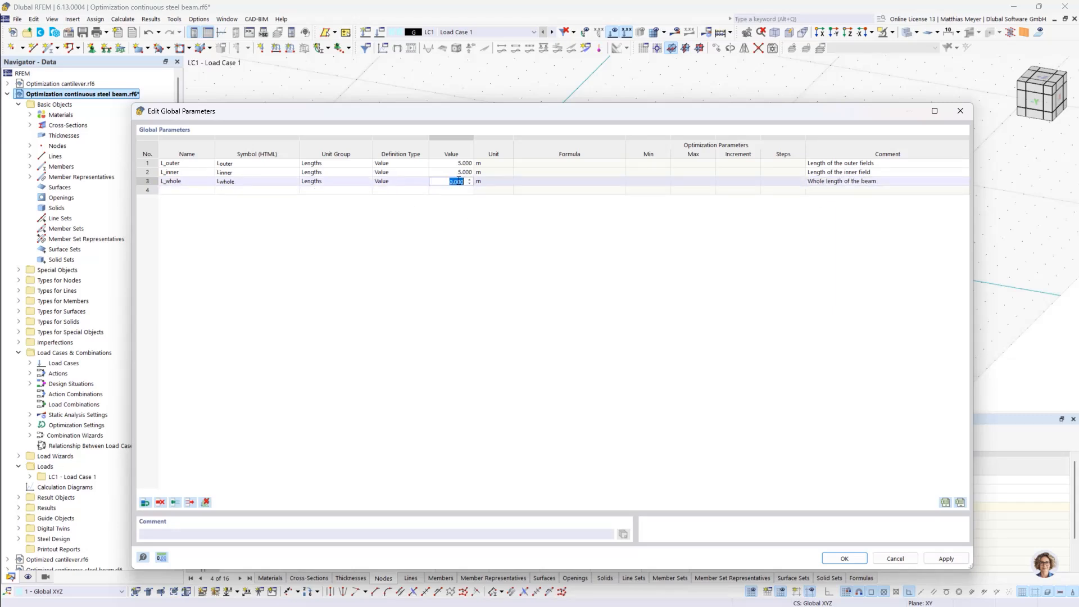
{"action": "left_click", "coordinate": [400, 181]}
{"action": "left_click", "coordinate": [402, 182]}
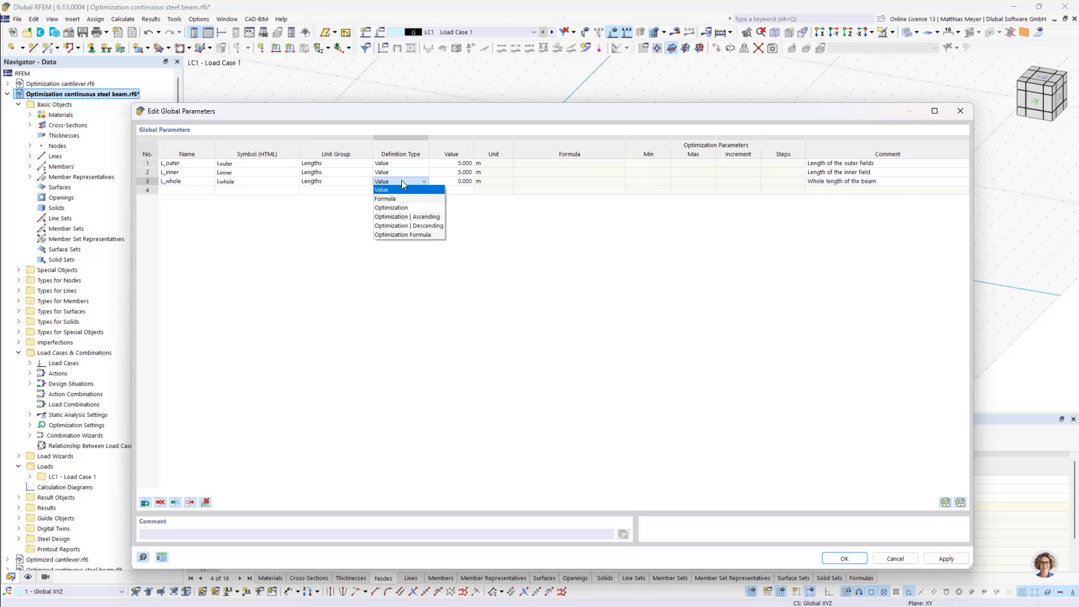
{"action": "left_click", "coordinate": [408, 234]}
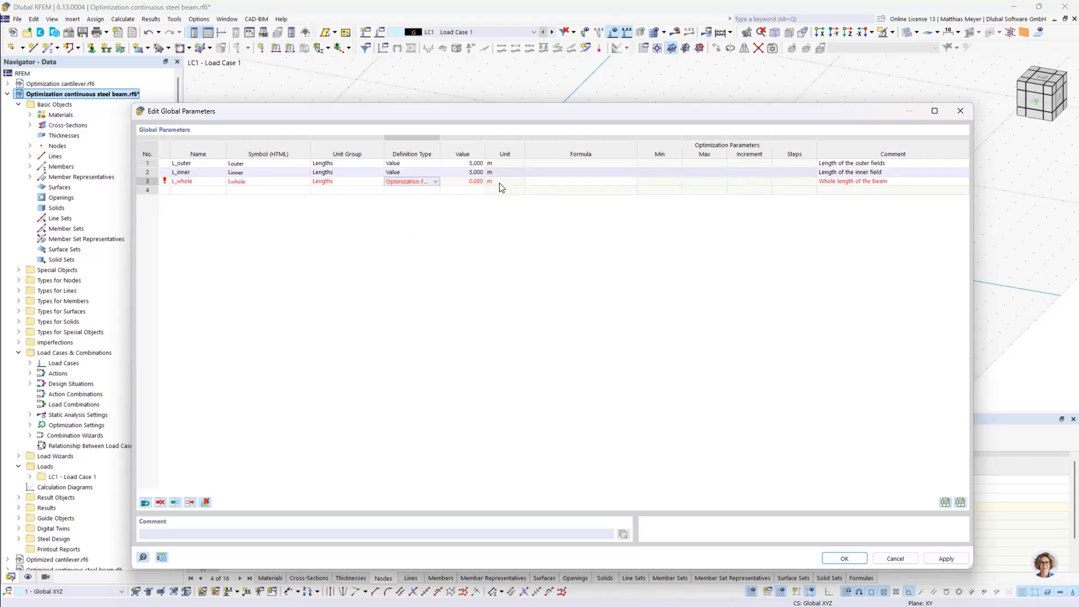
{"action": "left_click", "coordinate": [470, 182]}
{"action": "left_click", "coordinate": [578, 179]}
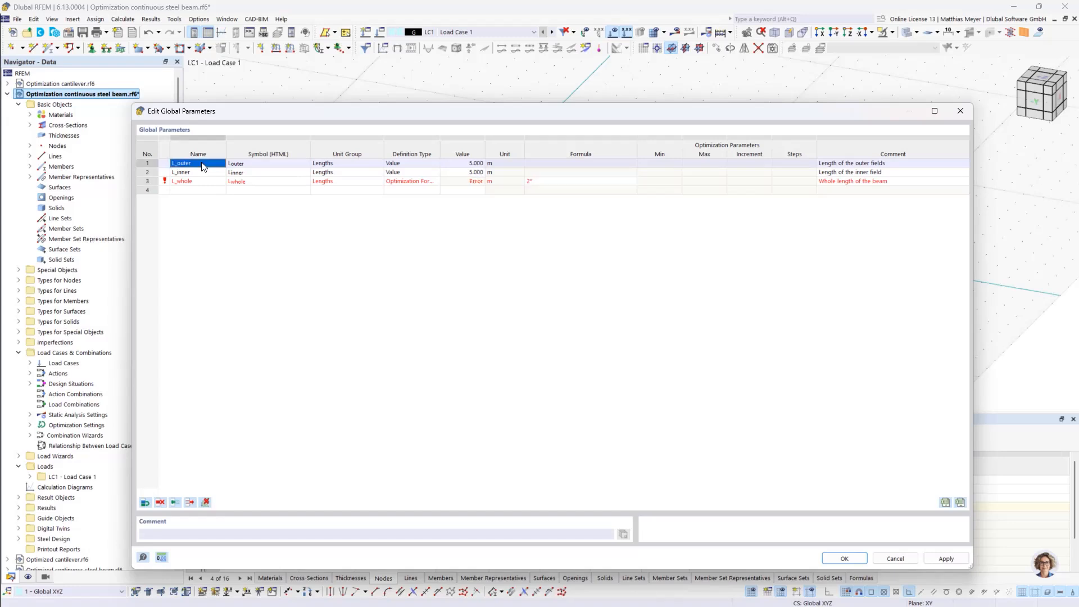
{"action": "left_click", "coordinate": [537, 179]}
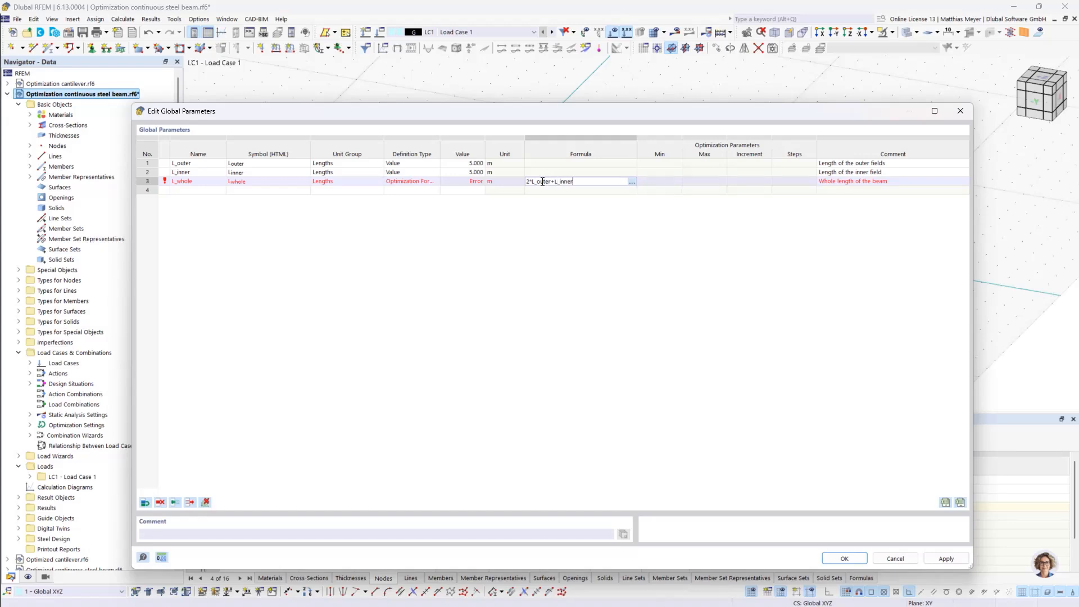
{"action": "key", "text": "Return"}
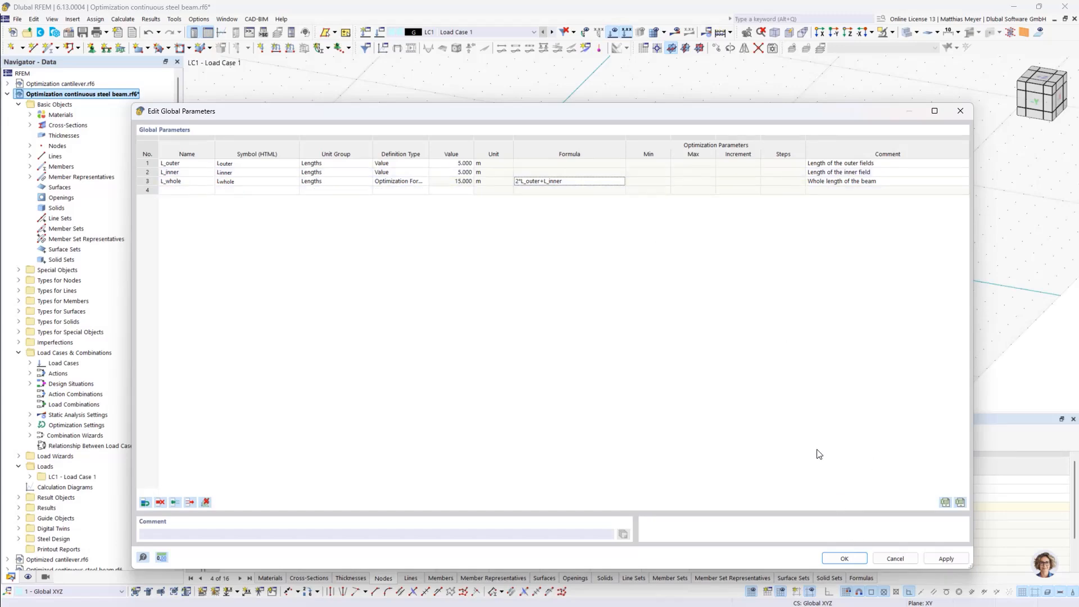
{"action": "left_click", "coordinate": [842, 561]}
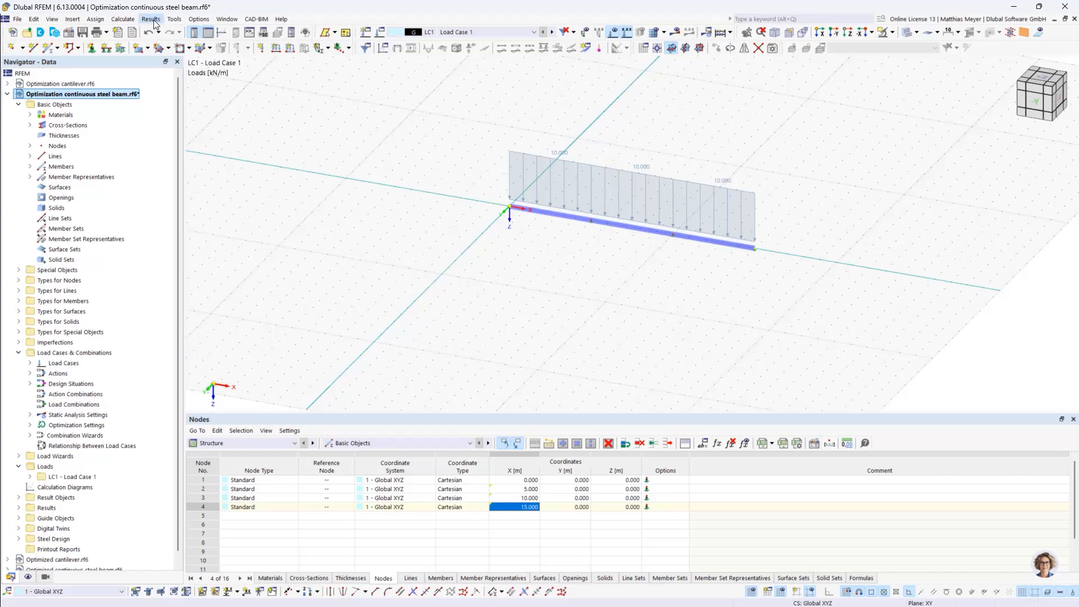
Set the target value in the optimization settings to Max. global parameter for L_whole and accept the settings
{"action": "left_click", "coordinate": [197, 20]}
{"action": "mouse_move", "coordinate": [177, 21]}
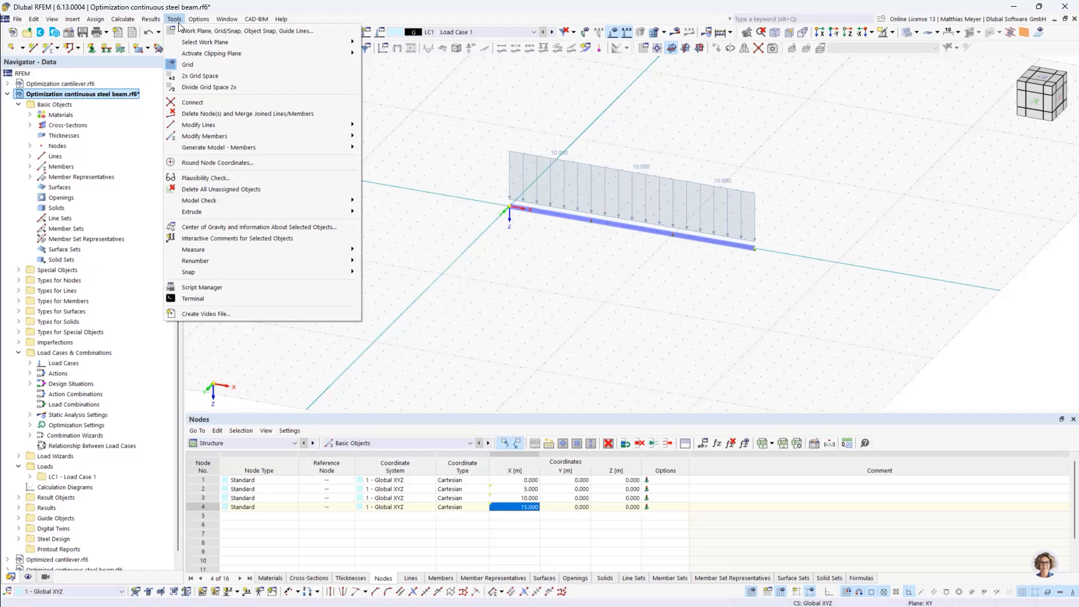
{"action": "mouse_move", "coordinate": [122, 19]}
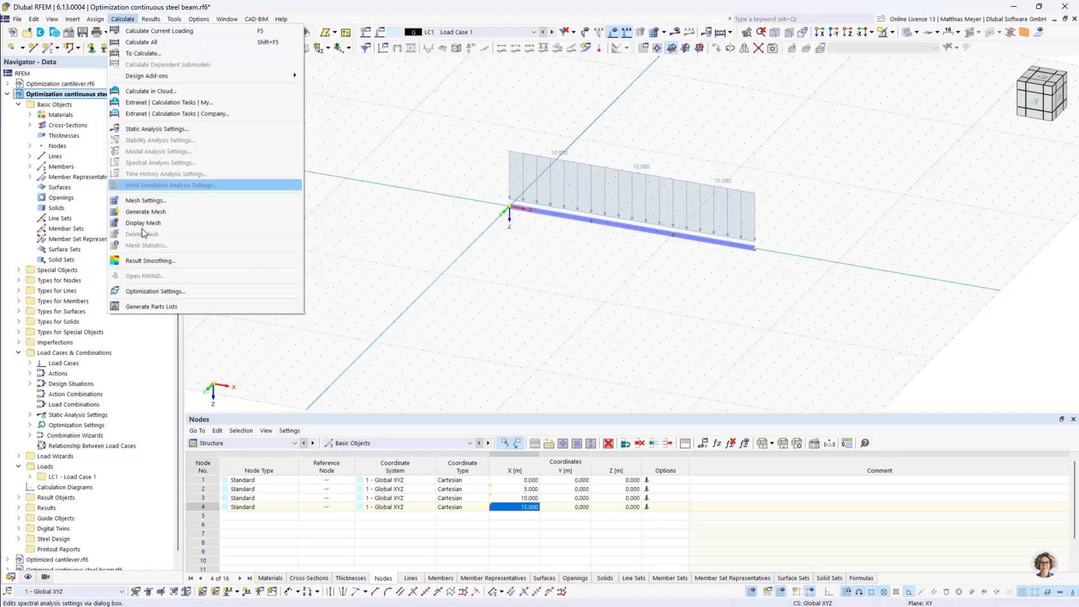
{"action": "left_click", "coordinate": [156, 292]}
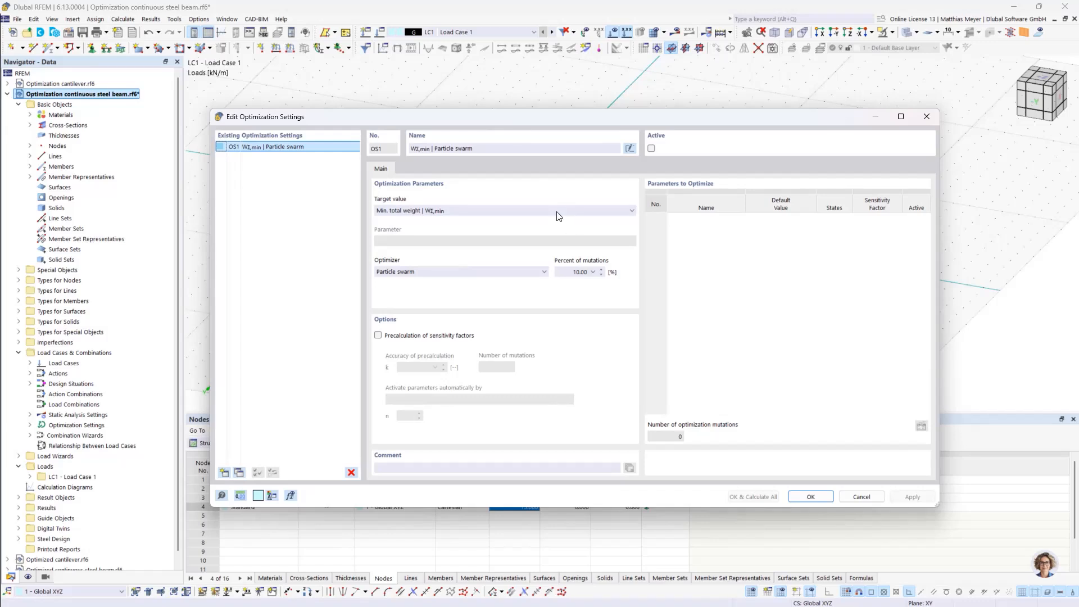
{"action": "left_click", "coordinate": [558, 216]}
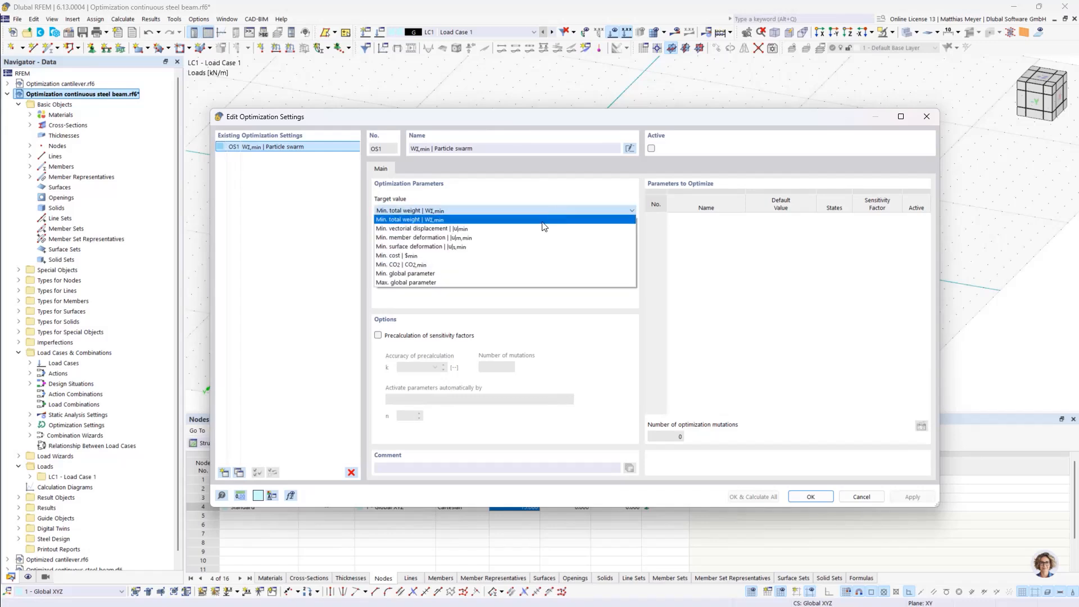
{"action": "left_click", "coordinate": [479, 283]}
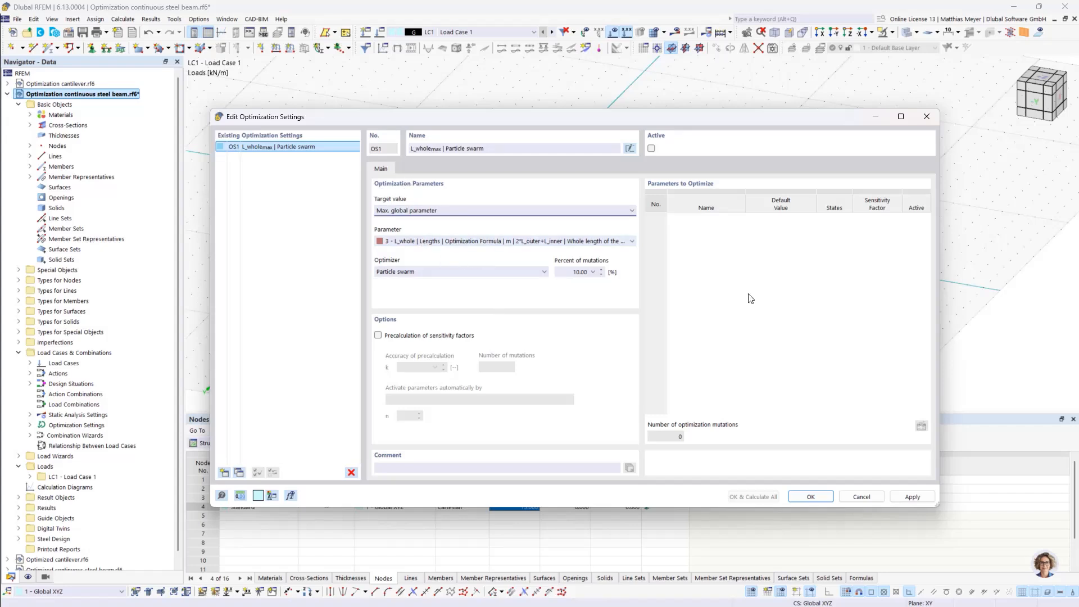
{"action": "left_click", "coordinate": [419, 212]}
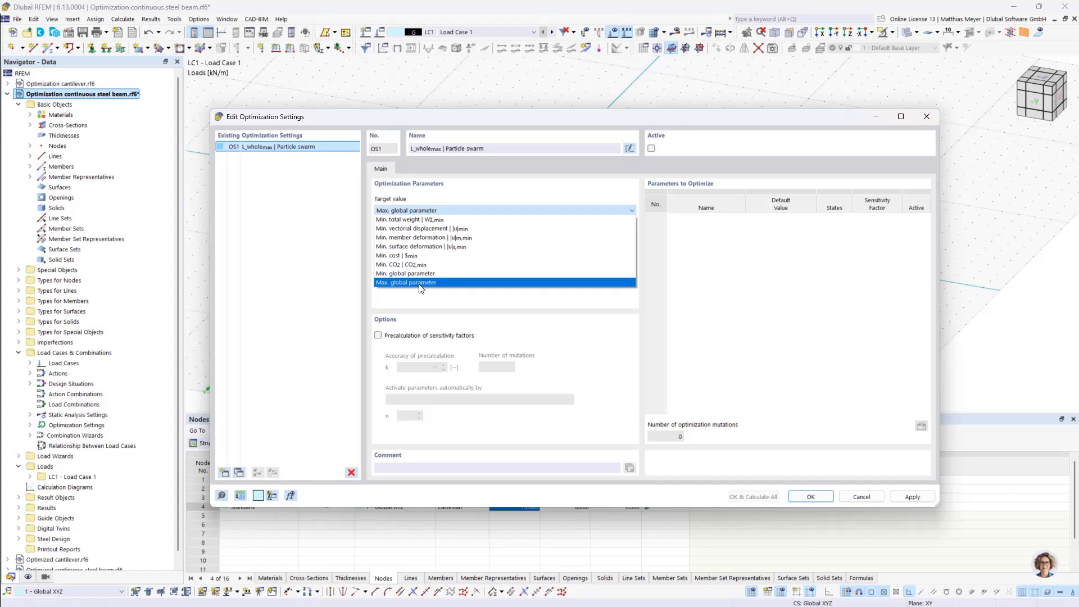
{"action": "left_click", "coordinate": [420, 282]}
{"action": "left_click", "coordinate": [407, 210]}
{"action": "left_click", "coordinate": [428, 281]}
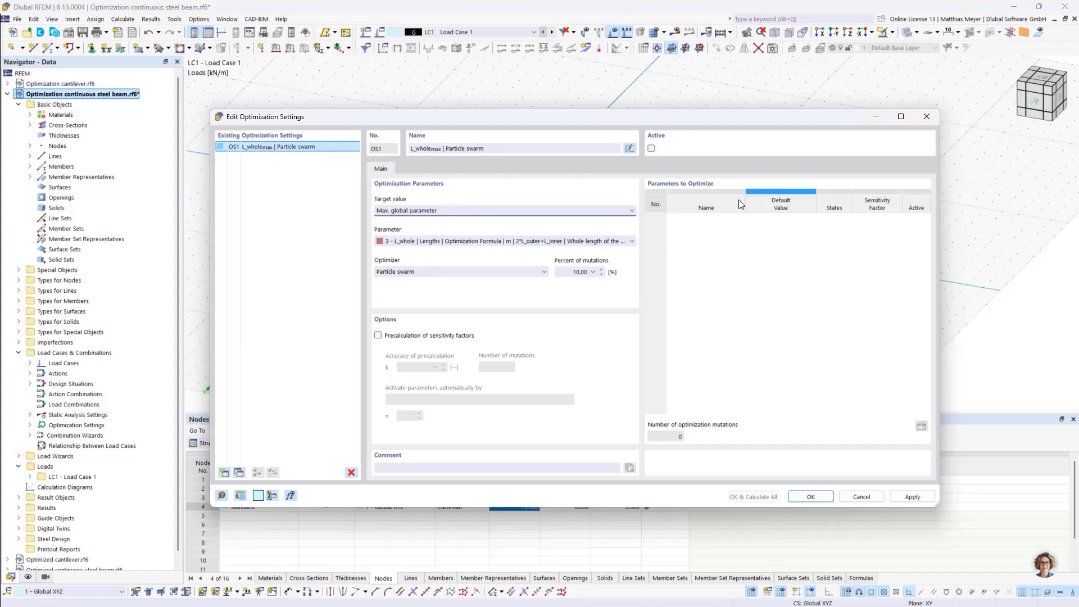
{"action": "left_click", "coordinate": [811, 498]}
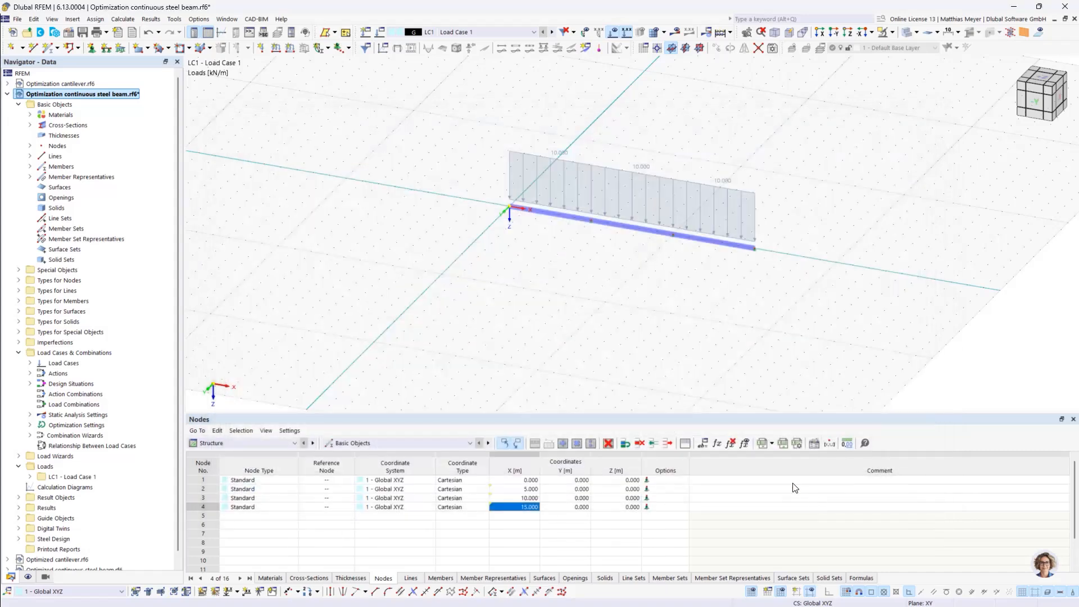
Change the definition type of the global parameters L_outer and L_inner to Optimization
{"action": "left_click", "coordinate": [707, 441]}
{"action": "left_click", "coordinate": [424, 164]}
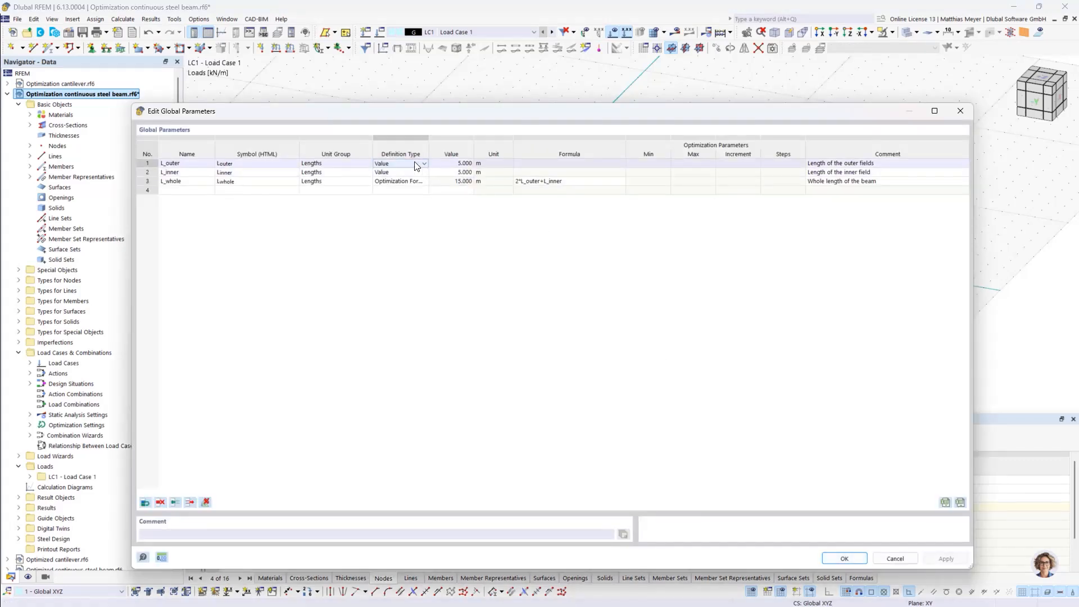
{"action": "left_click", "coordinate": [408, 163]}
{"action": "left_click", "coordinate": [405, 187]}
{"action": "left_click", "coordinate": [404, 174]}
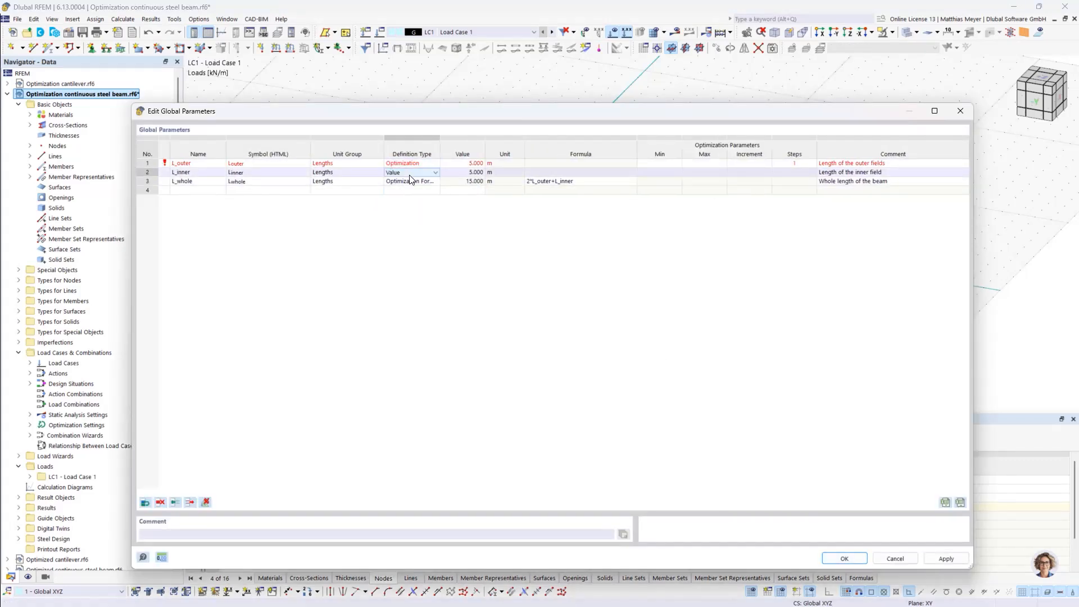
{"action": "left_click", "coordinate": [436, 173]}
{"action": "left_click", "coordinate": [413, 197]}
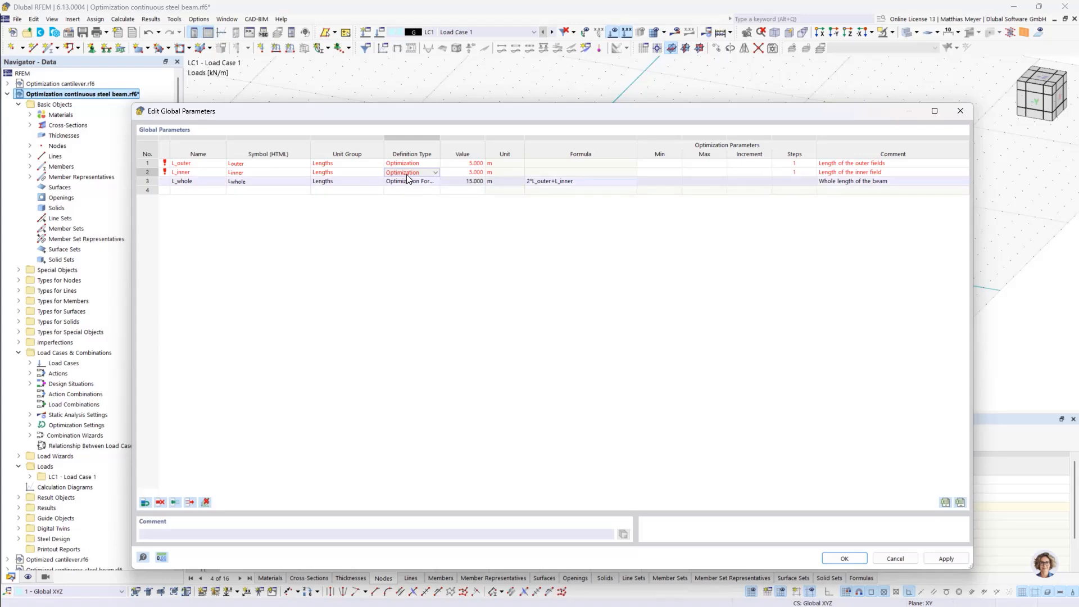
Set the optimization range of both L_outer and L_inner to a minimum of 0.5 m and a maximum of 10 m
{"action": "left_click", "coordinate": [654, 163]}
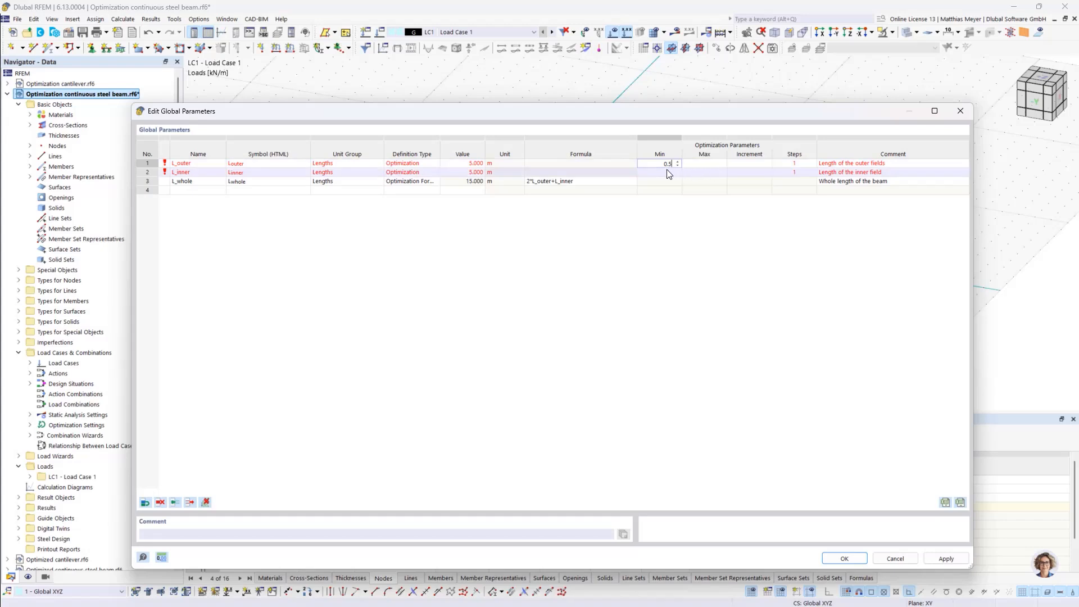
{"action": "left_click", "coordinate": [703, 164]}
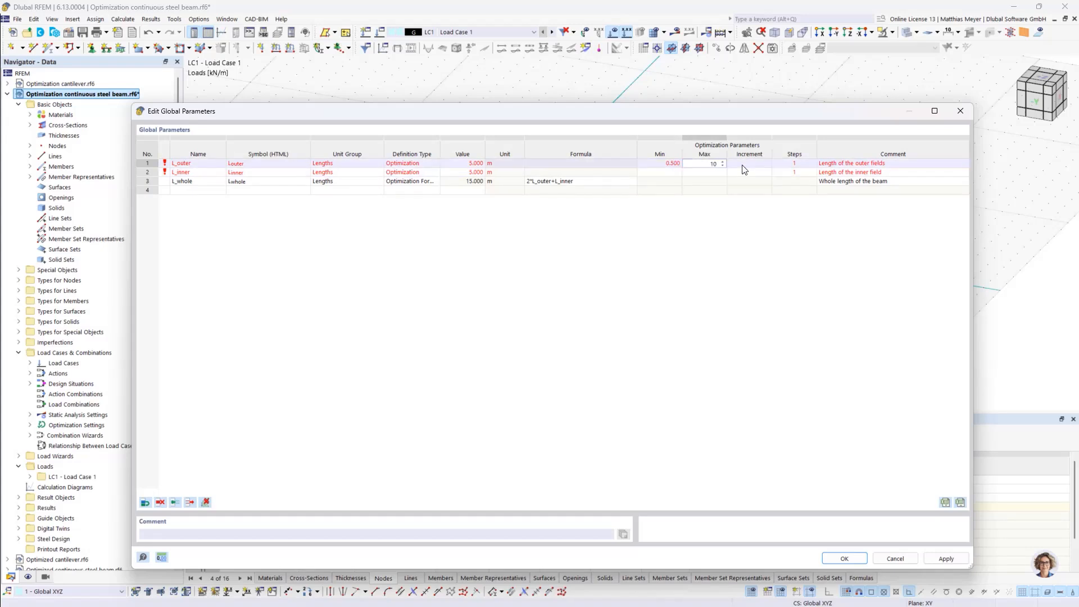
{"action": "left_click", "coordinate": [659, 172]}
{"action": "type", "text": "0."}
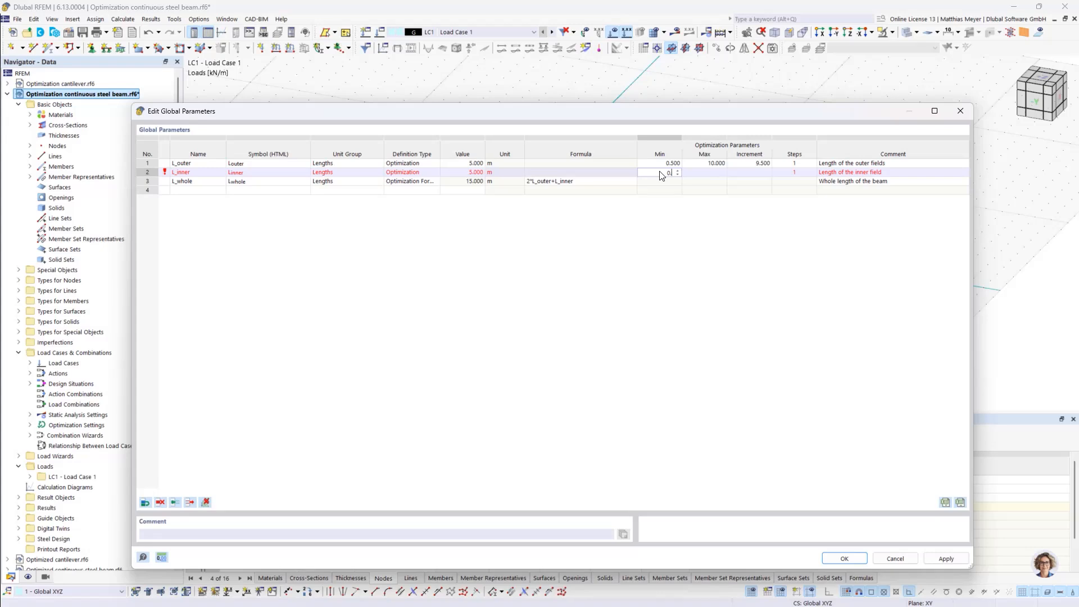
{"action": "type", "text": "5"}
{"action": "left_click", "coordinate": [698, 174]}
{"action": "left_click", "coordinate": [623, 302]}
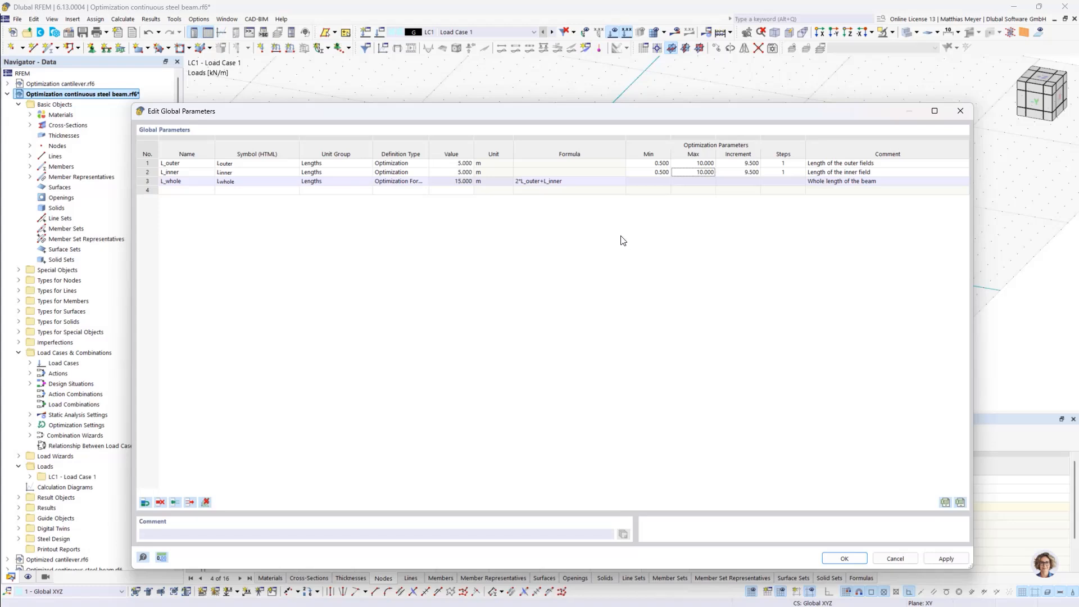
Set the number of optimization steps to 20 for L_outer and L_inner and accept the global parameters
{"action": "left_click", "coordinate": [781, 164]}
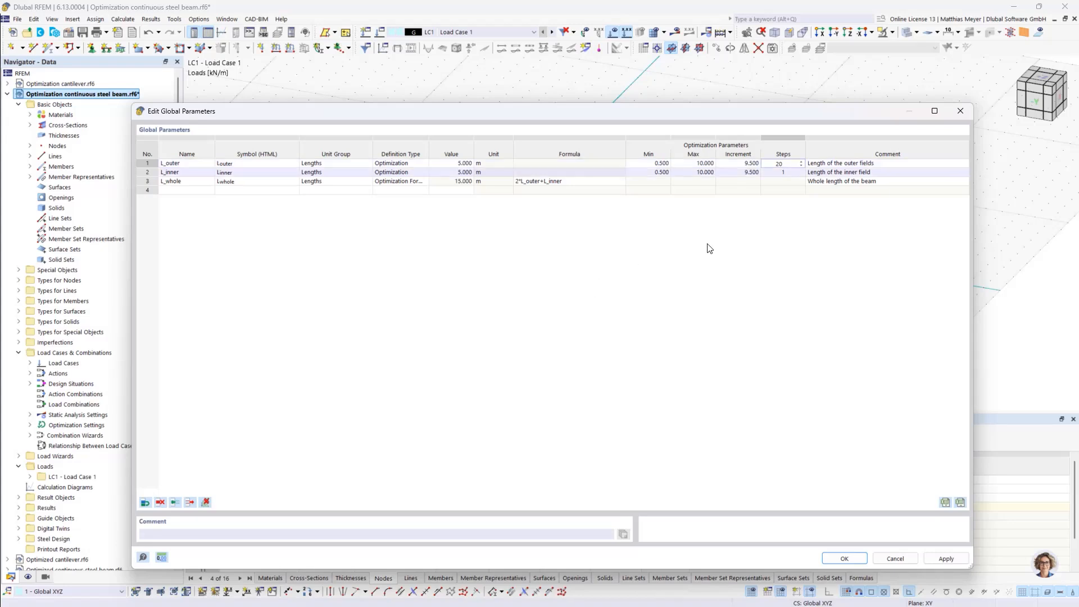
{"action": "left_click", "coordinate": [775, 172]}
{"action": "type", "text": "20"}
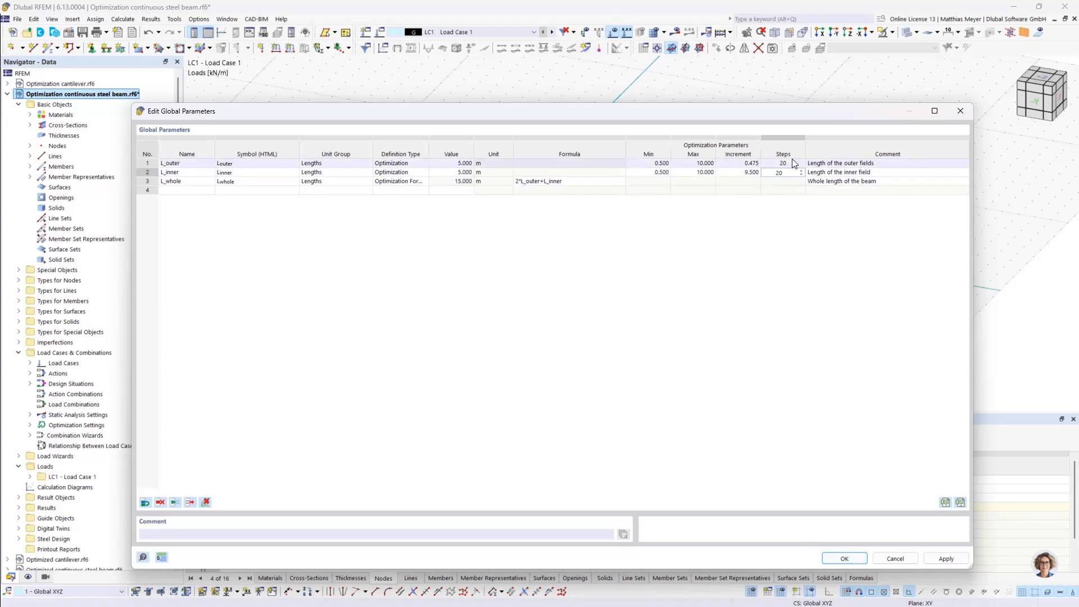
{"action": "left_click", "coordinate": [842, 559]}
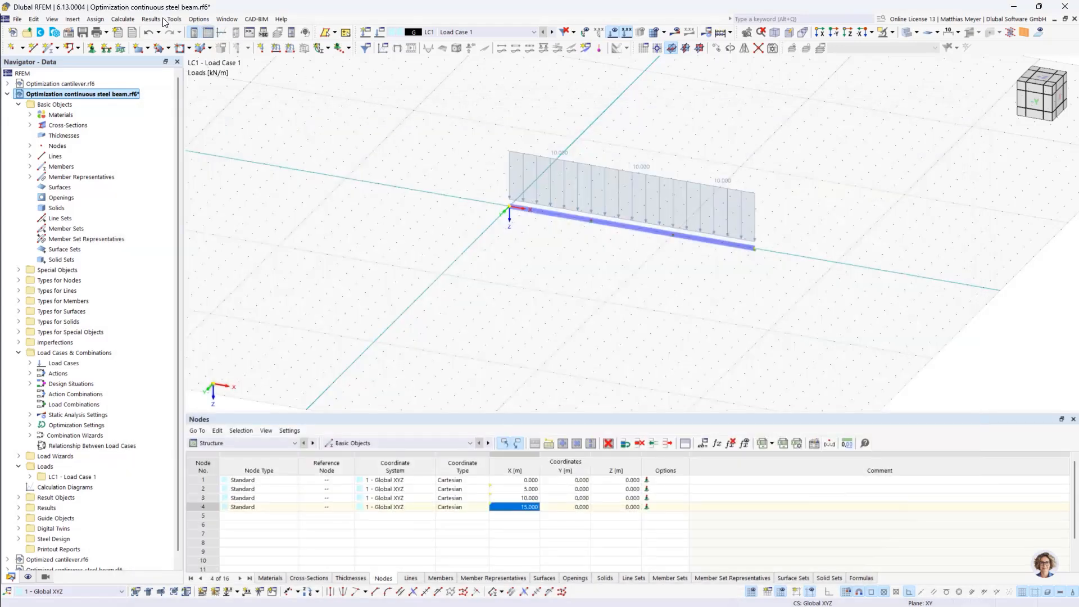
Open the optimization settings and review the parameters to optimize together with their ranges and steps in the global parameters
{"action": "left_click", "coordinate": [123, 19]}
{"action": "left_click", "coordinate": [157, 292]}
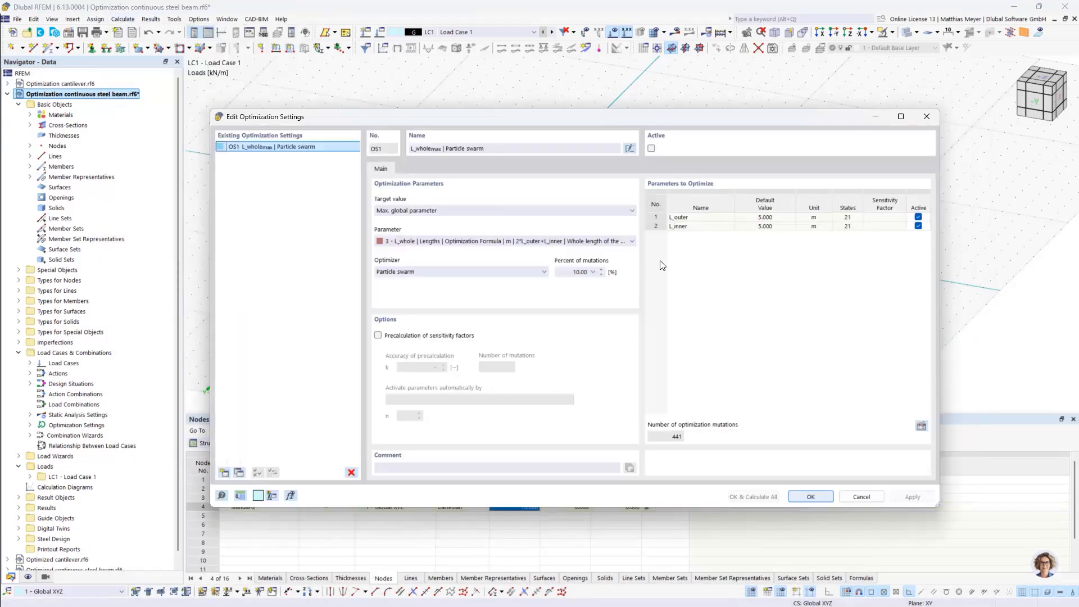
{"action": "left_click", "coordinate": [678, 228]}
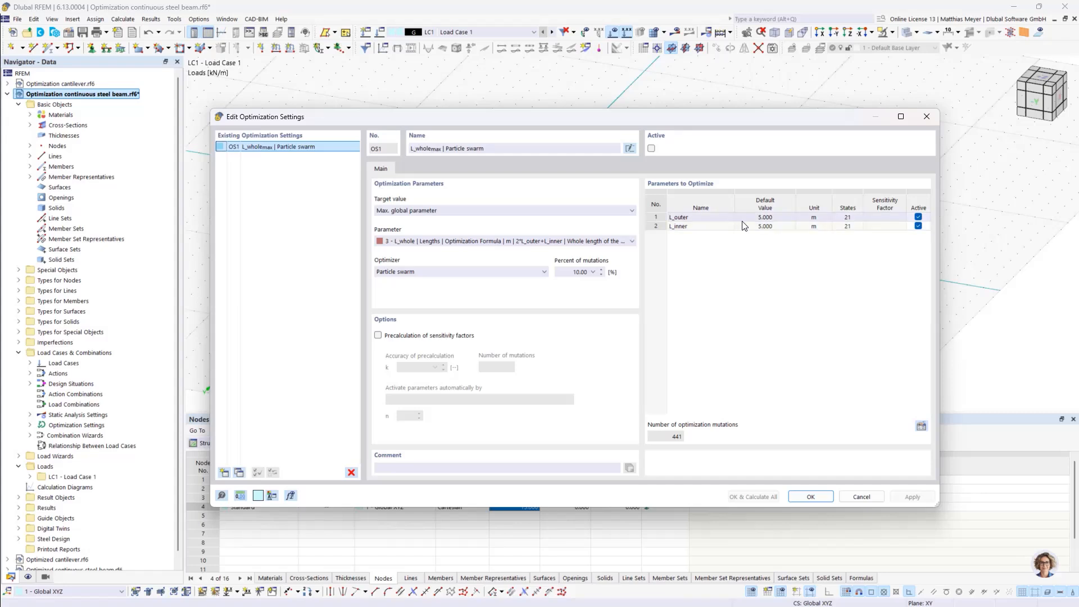
{"action": "left_click_drag", "start_coordinate": [742, 119], "coordinate": [755, 41]}
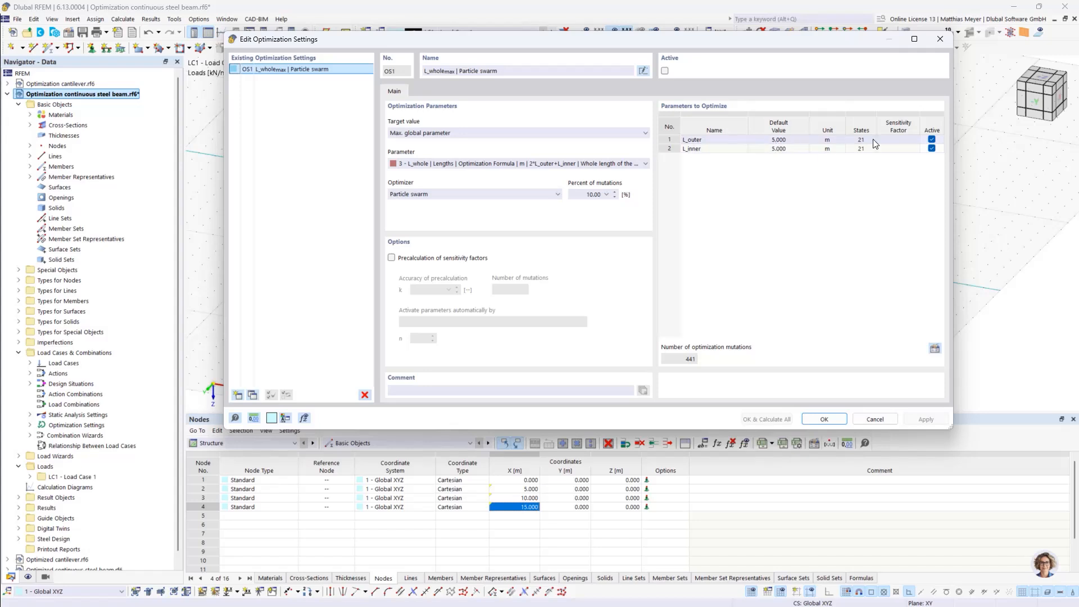
{"action": "left_click", "coordinate": [934, 348]}
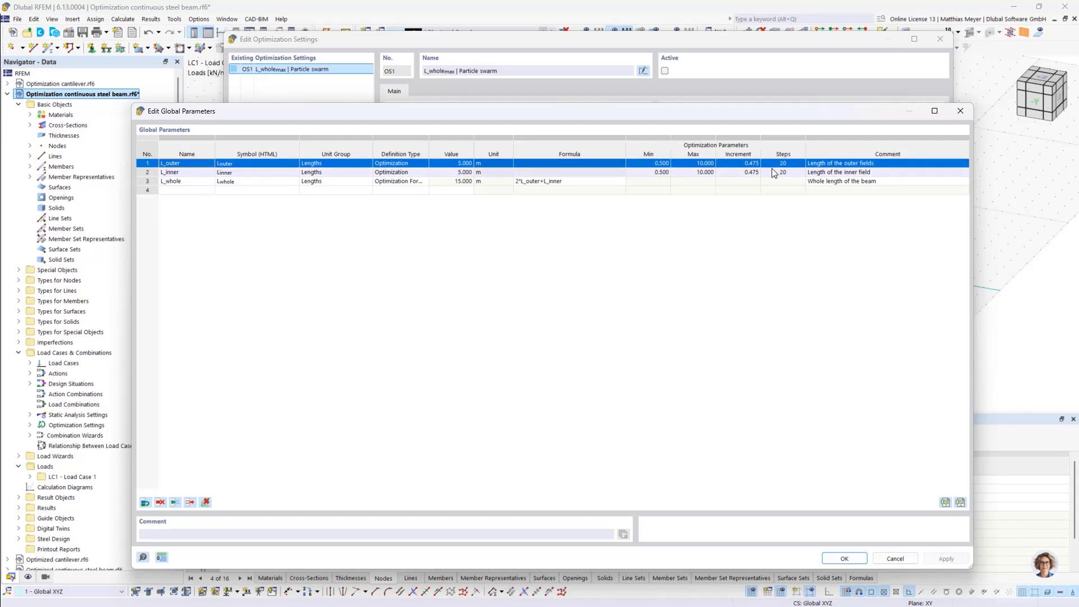
{"action": "left_click", "coordinate": [843, 558]}
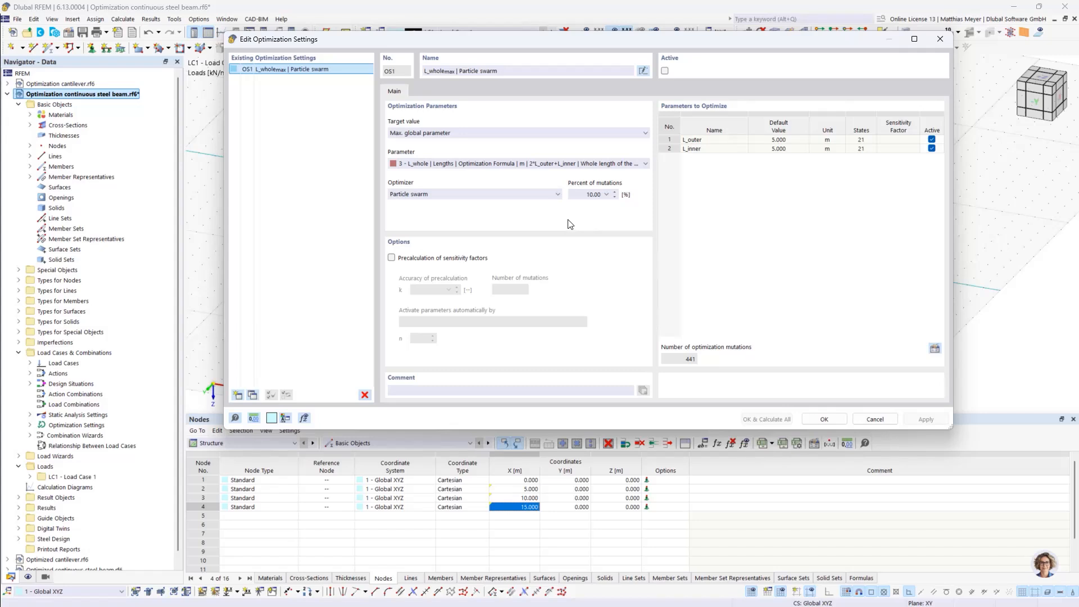
Set the optimizer of the L_whole optimization setting to All mutations
{"action": "left_click", "coordinate": [520, 194]}
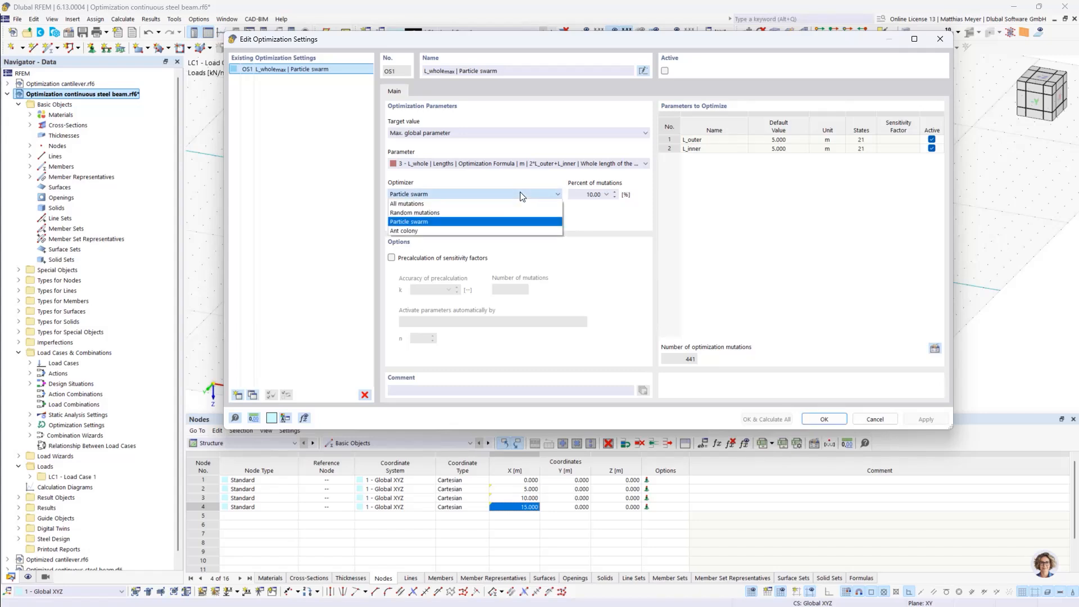
{"action": "left_click", "coordinate": [476, 204]}
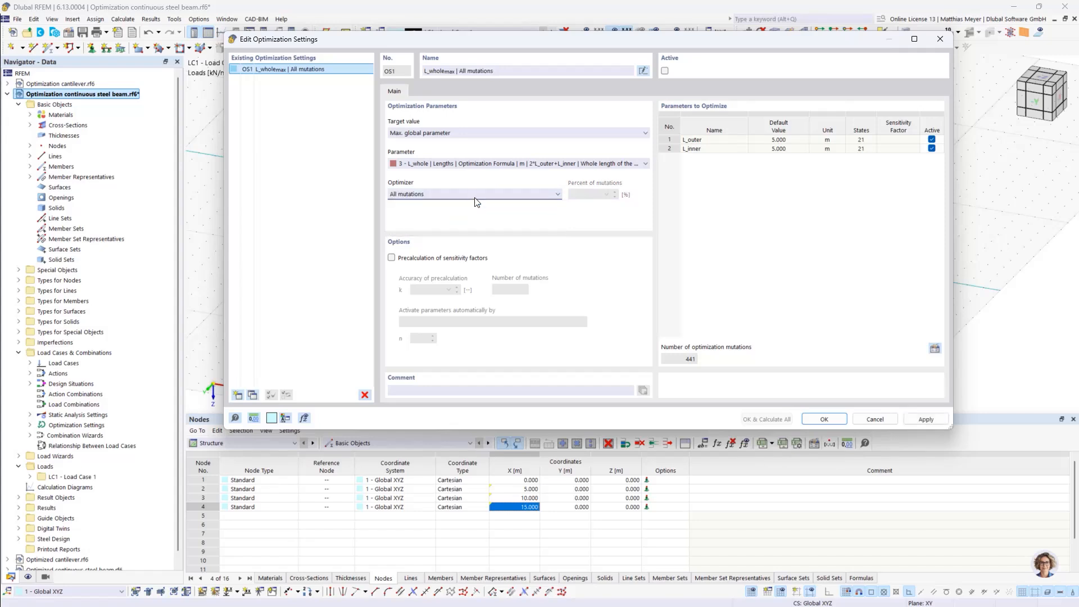
{"action": "left_click", "coordinate": [476, 194]}
{"action": "left_click", "coordinate": [472, 204]}
{"action": "left_click", "coordinate": [466, 195]}
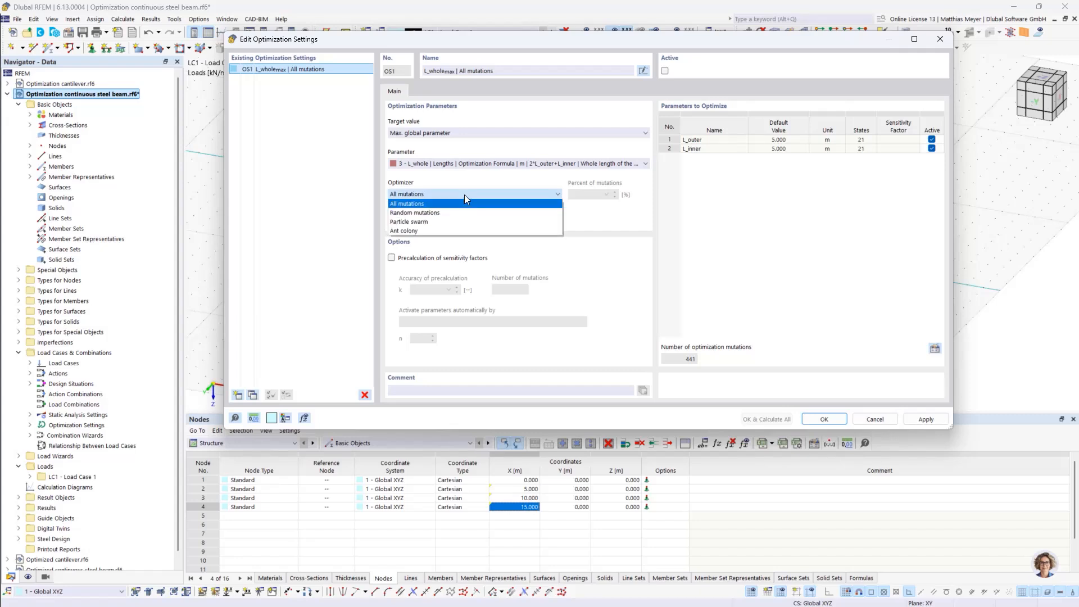
{"action": "left_click", "coordinate": [459, 203]}
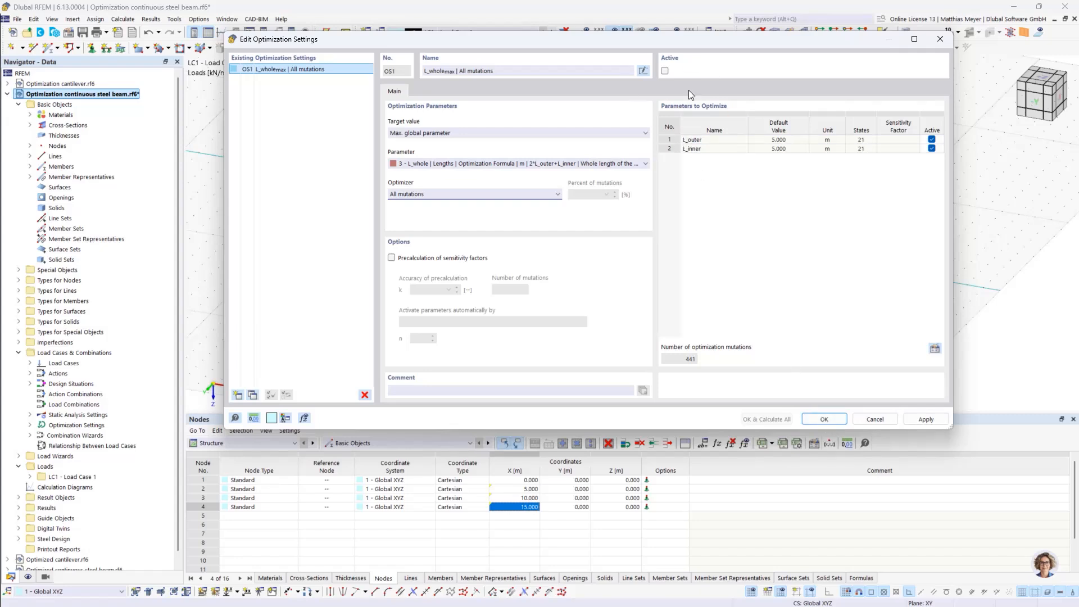
Activate the L_whole optimization setting, apply the change and close the optimization settings
{"action": "left_click", "coordinate": [665, 71]}
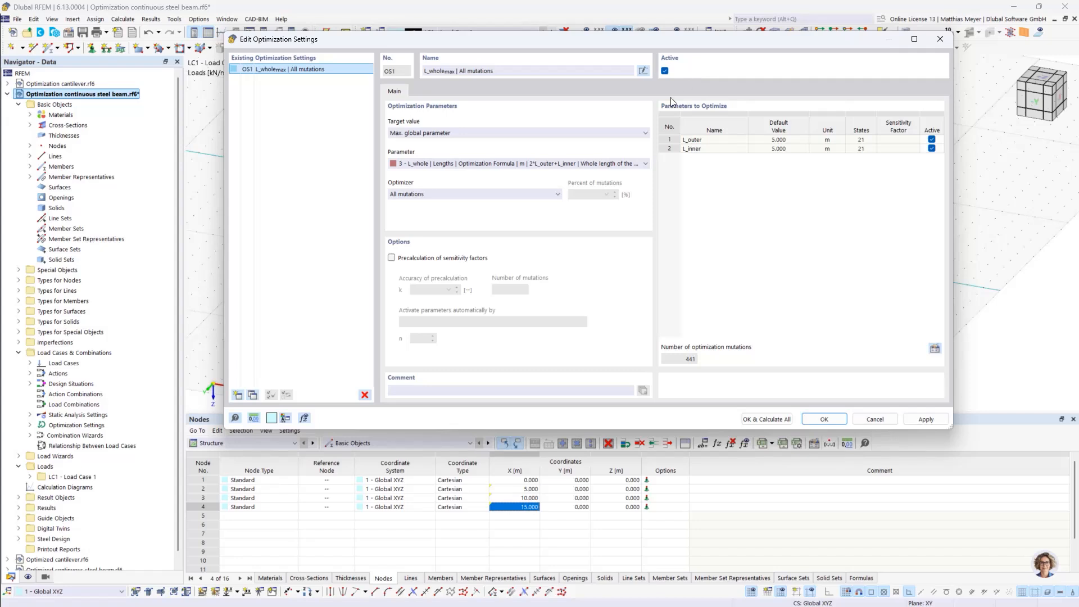
{"action": "left_click", "coordinate": [925, 419]}
{"action": "left_click", "coordinate": [875, 420]}
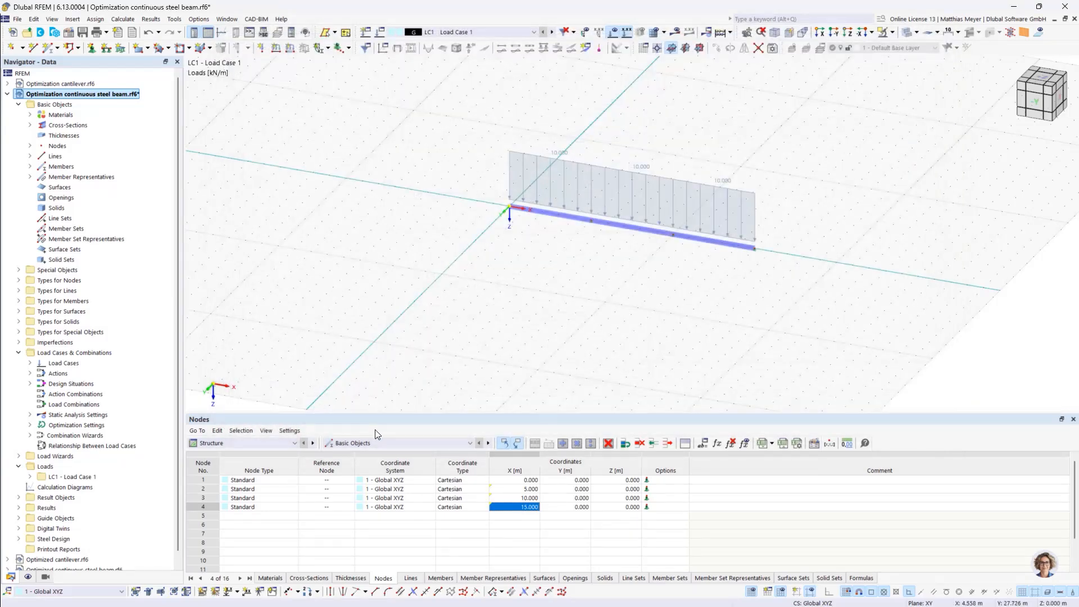
Exclude the SLS design situations DS2, DS3 and DS4 from the Steel Design so that only the ULS situation is designed
{"action": "left_click", "coordinate": [286, 442]}
{"action": "left_click", "coordinate": [219, 497]}
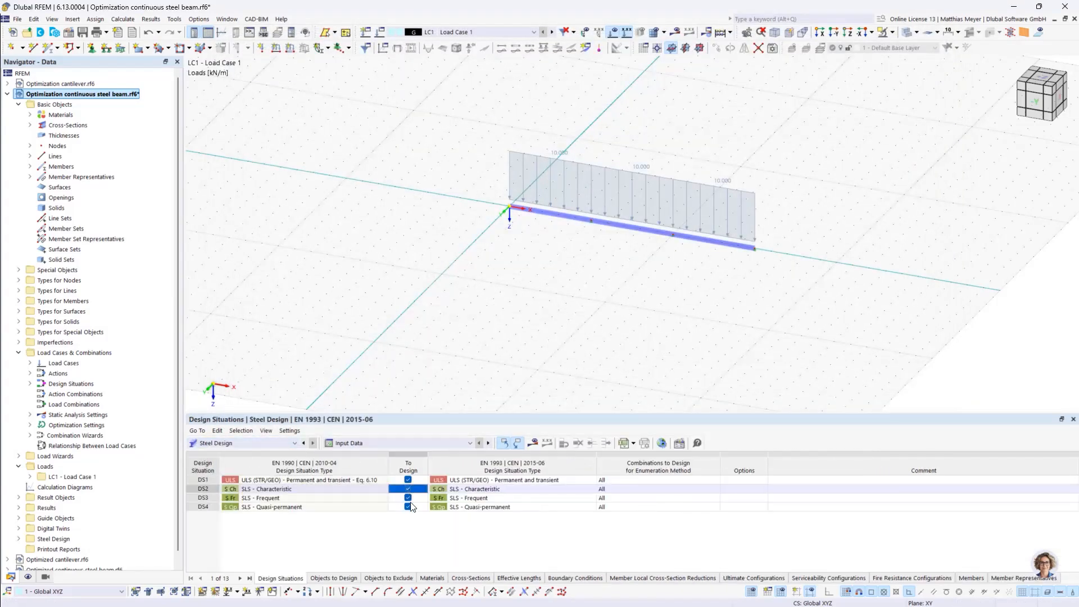
{"action": "left_click", "coordinate": [408, 498]}
{"action": "left_click", "coordinate": [408, 507]}
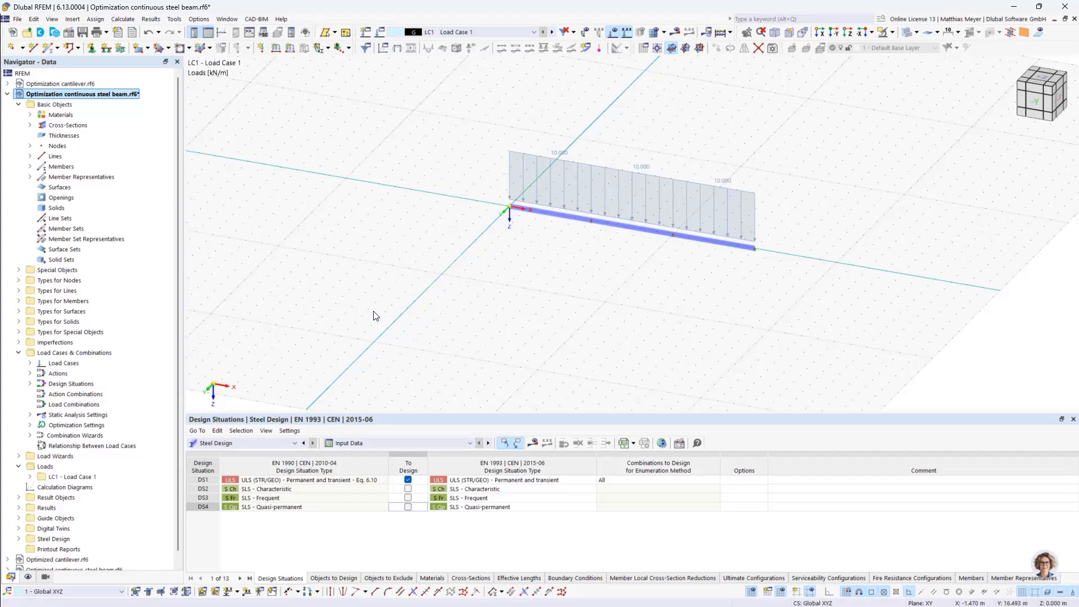
Start the optimization calculation from the optimization settings and follow the mutations in the model and the optimized values table
{"action": "left_click", "coordinate": [198, 19]}
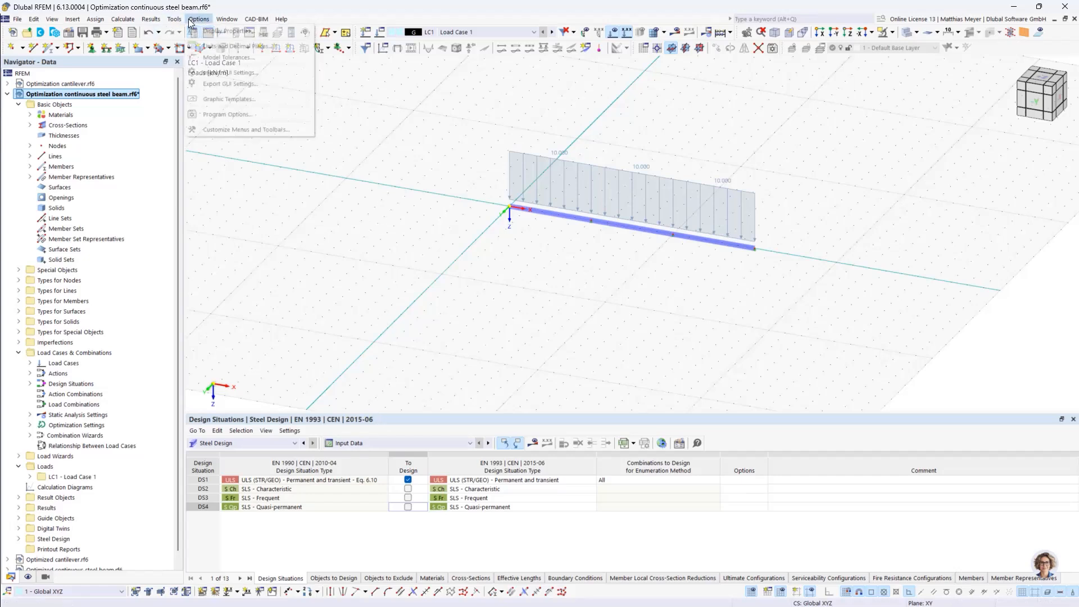
{"action": "mouse_move", "coordinate": [123, 20]}
{"action": "left_click", "coordinate": [155, 291]}
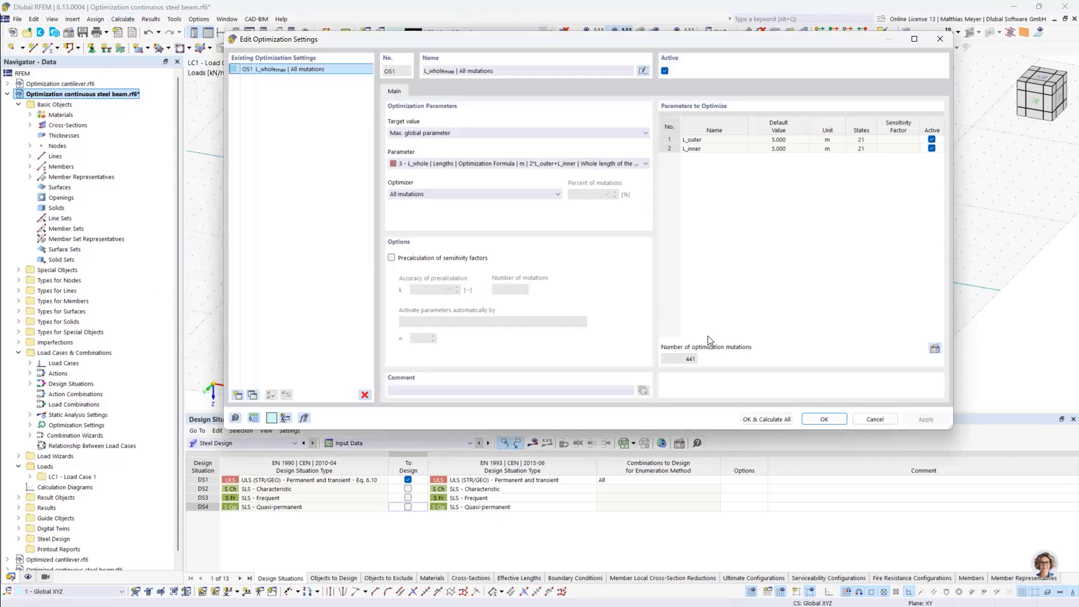
{"action": "left_click", "coordinate": [781, 420]}
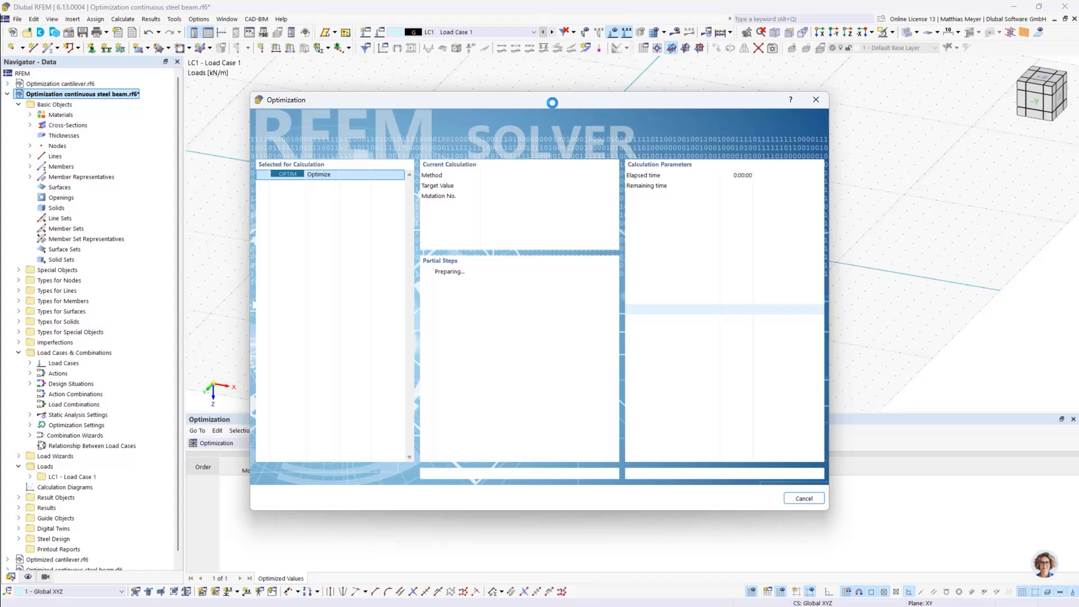
{"action": "left_click_drag", "start_coordinate": [535, 100], "coordinate": [729, 38]}
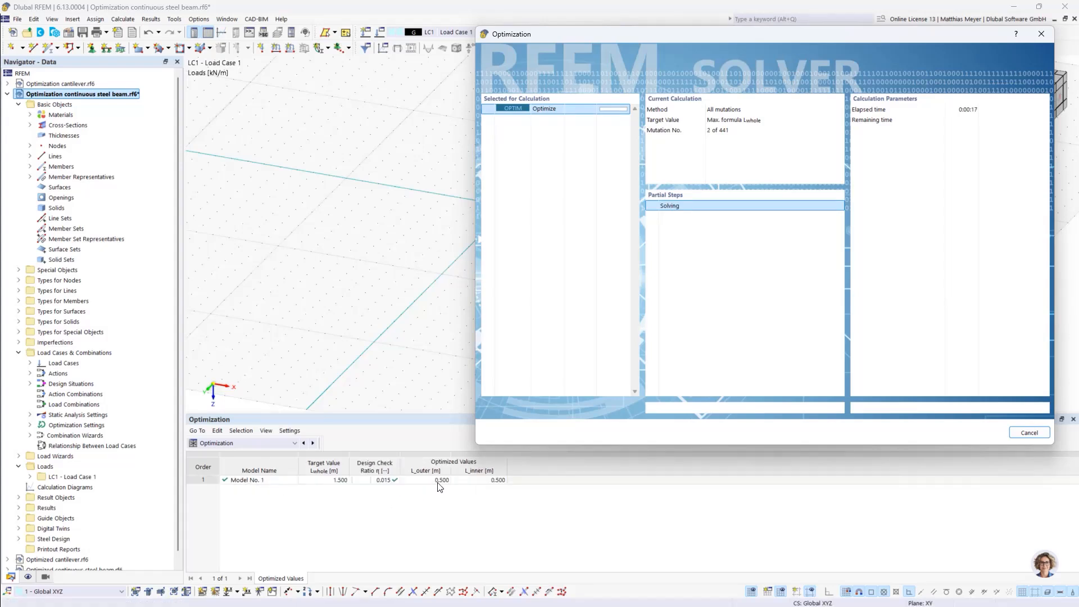
{"action": "left_click_drag", "start_coordinate": [655, 32], "coordinate": [786, 270]}
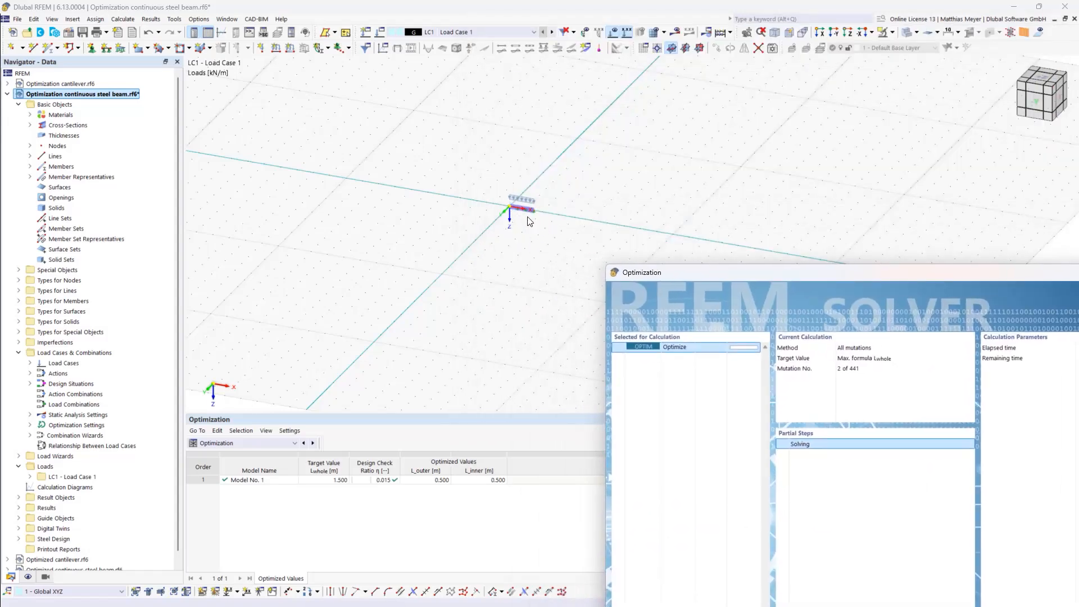
{"action": "left_click_drag", "start_coordinate": [676, 272], "coordinate": [664, 214]}
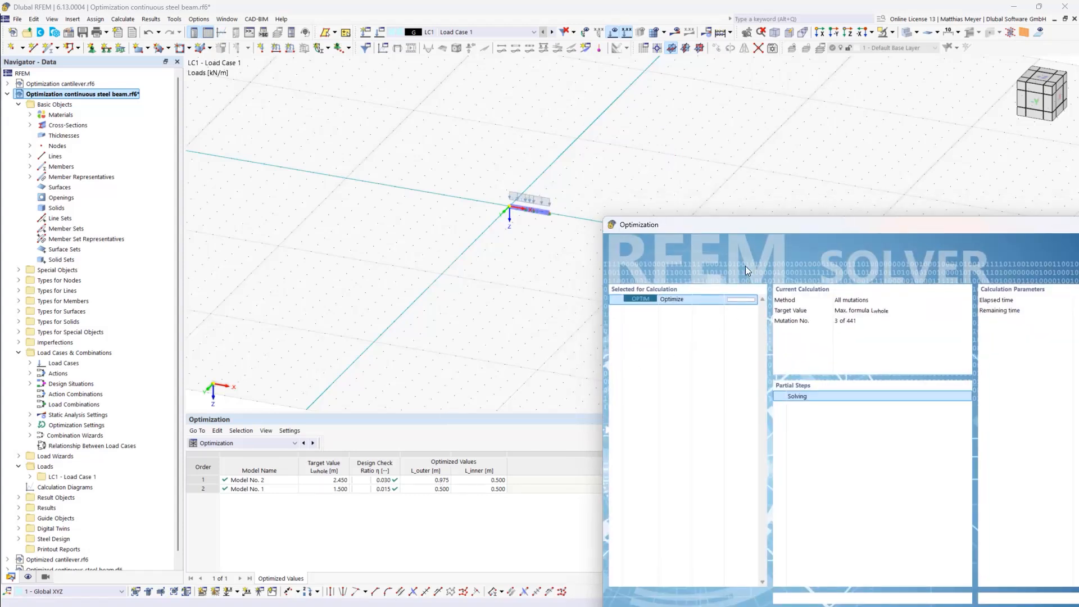
{"action": "left_click_drag", "start_coordinate": [731, 227], "coordinate": [693, 77]}
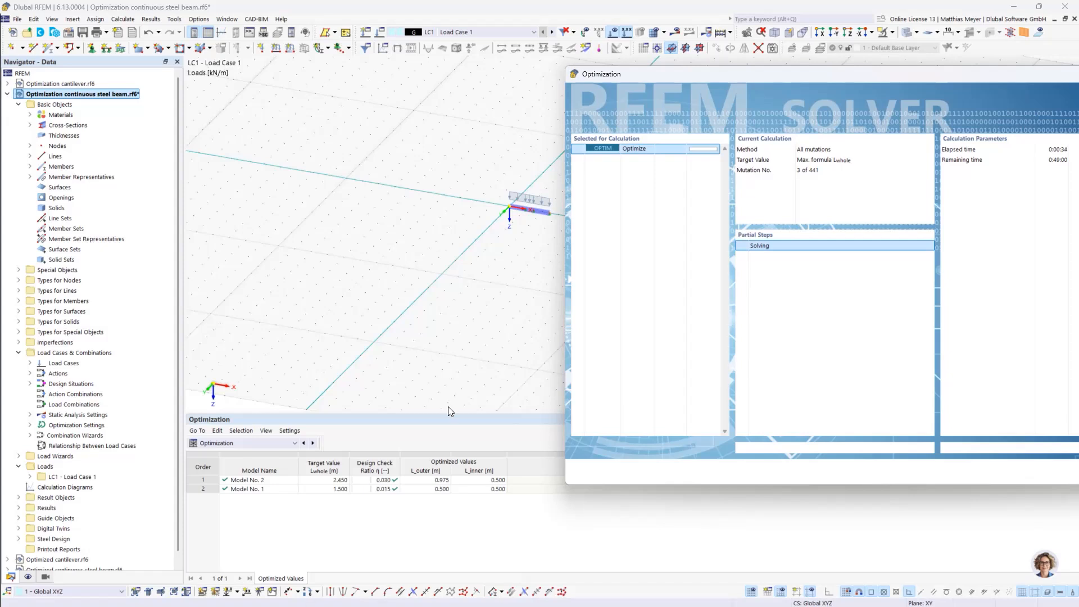
{"action": "left_click_drag", "start_coordinate": [778, 76], "coordinate": [649, 30]}
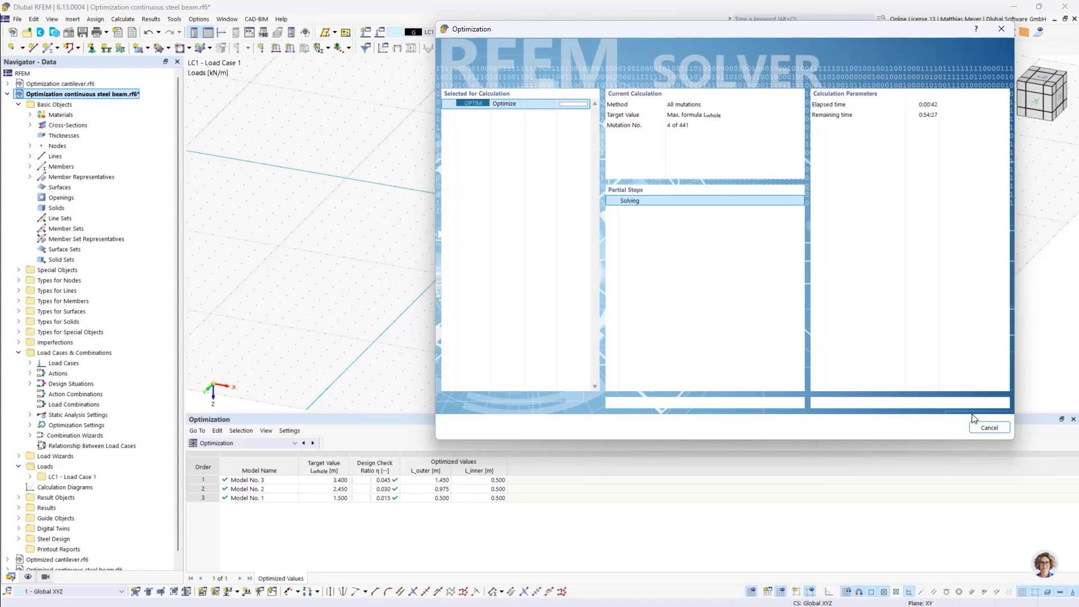
Cancel the running optimization calculation and dismiss the cancellation notice
{"action": "left_click", "coordinate": [991, 428]}
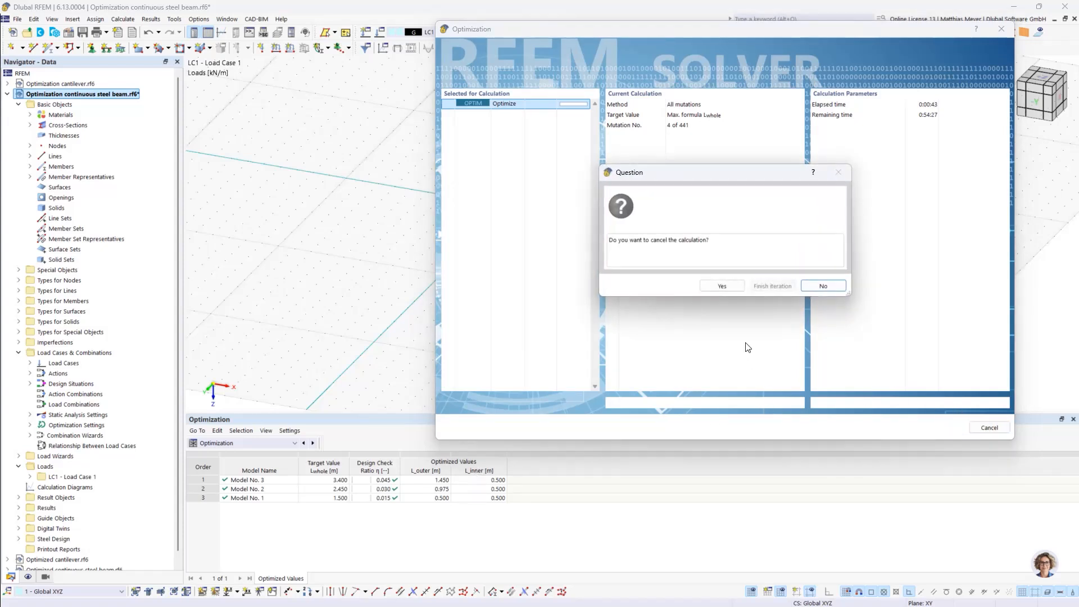
{"action": "left_click", "coordinate": [722, 286]}
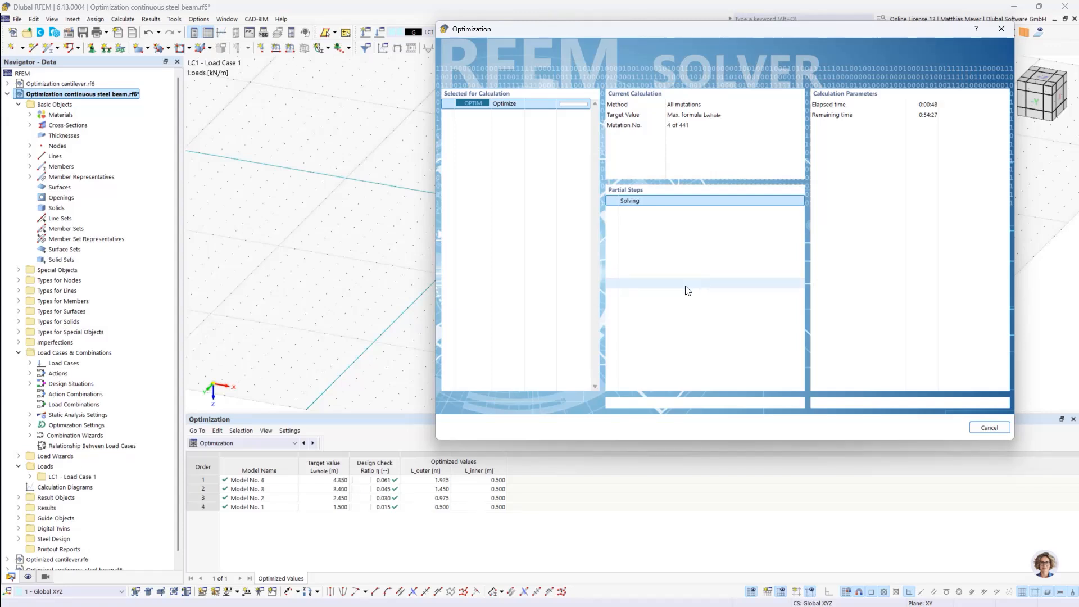
{"action": "left_click", "coordinate": [989, 428]}
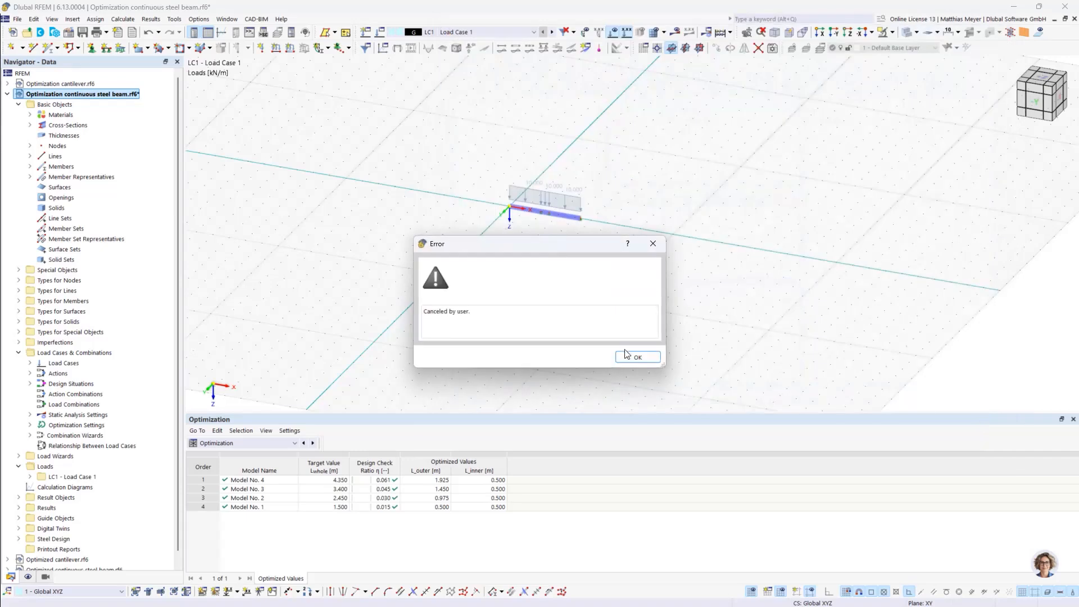
{"action": "left_click", "coordinate": [636, 358]}
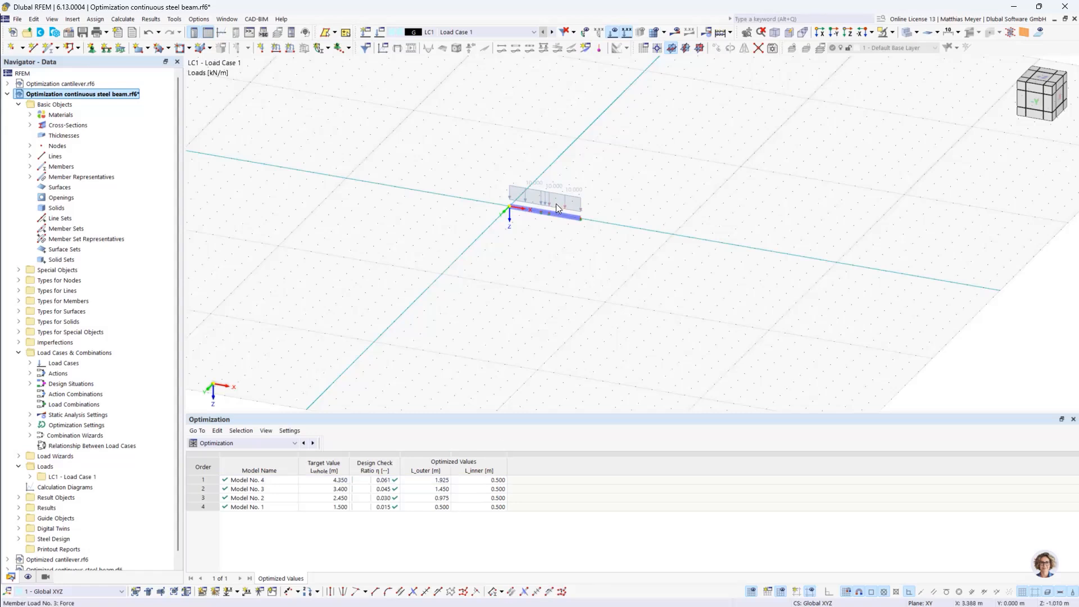
Review the L_whole optimization settings and the global parameters behind them, including the parameter ranges and increments
{"action": "scroll", "coordinate": [555, 204], "scroll_direction": "up", "scroll_amount": 5}
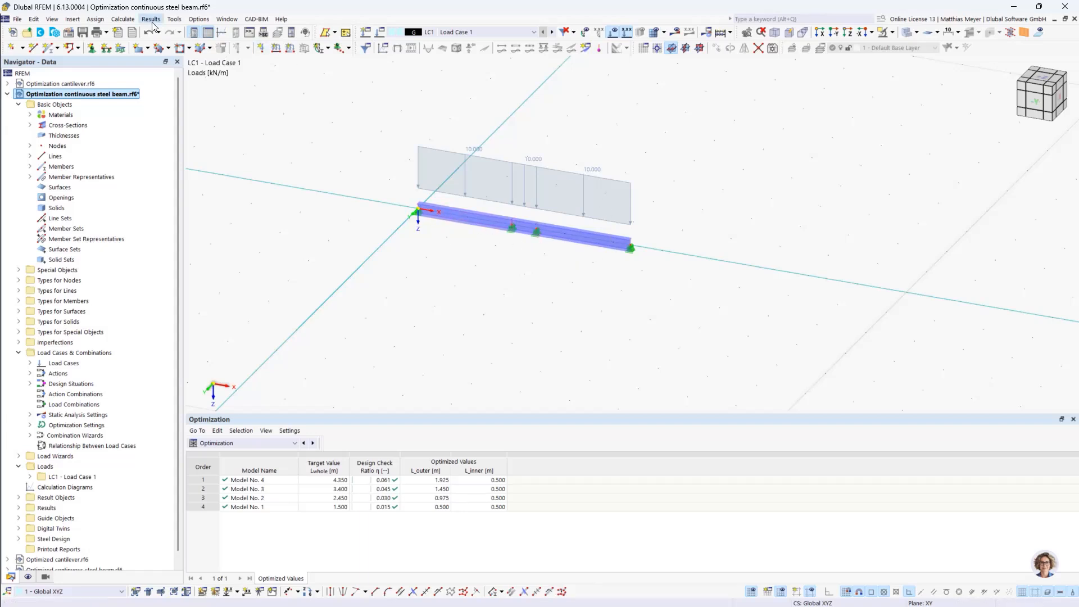
{"action": "left_click", "coordinate": [122, 18]}
{"action": "left_click", "coordinate": [153, 291]}
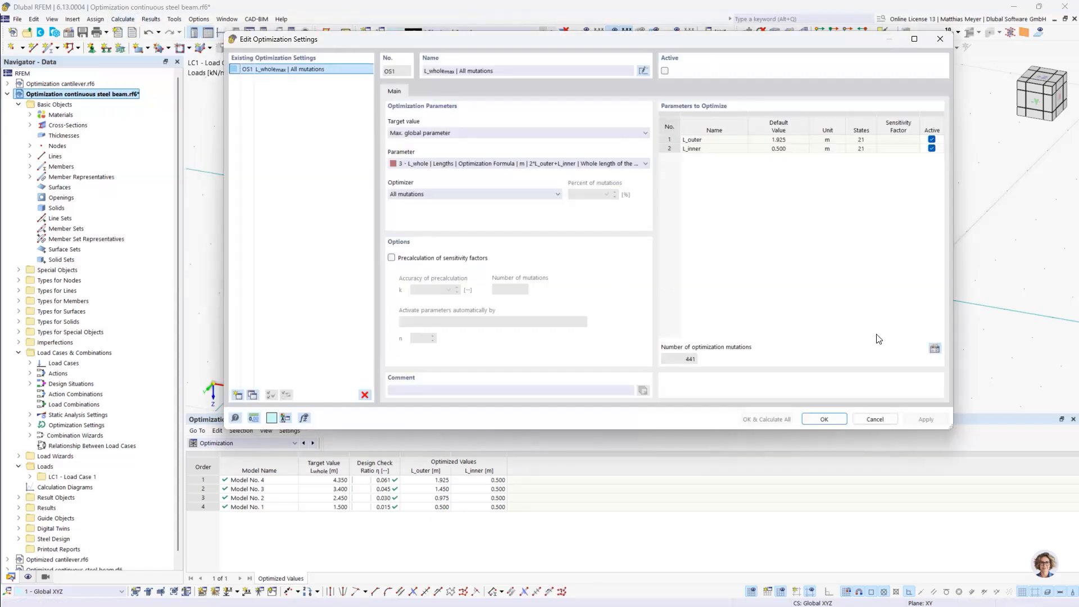
{"action": "left_click", "coordinate": [934, 349]}
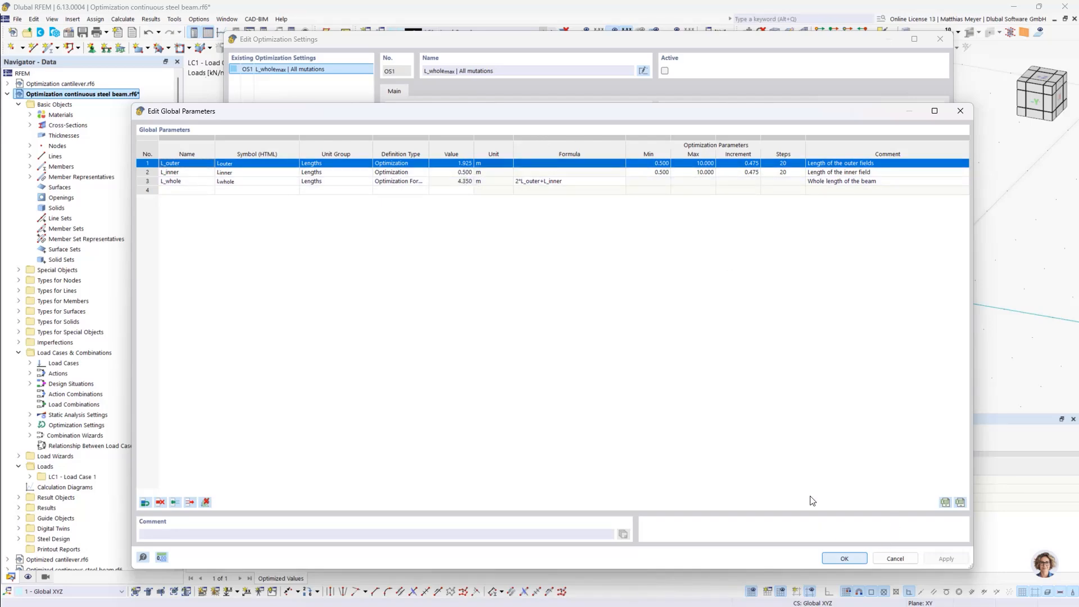
{"action": "left_click", "coordinate": [844, 558]}
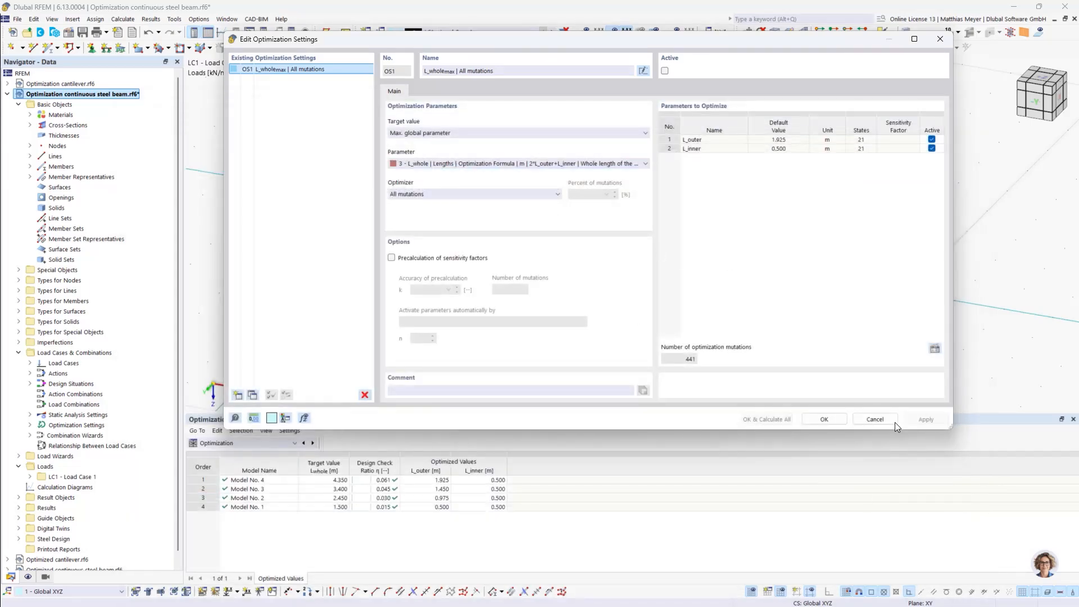
{"action": "left_click", "coordinate": [856, 418]}
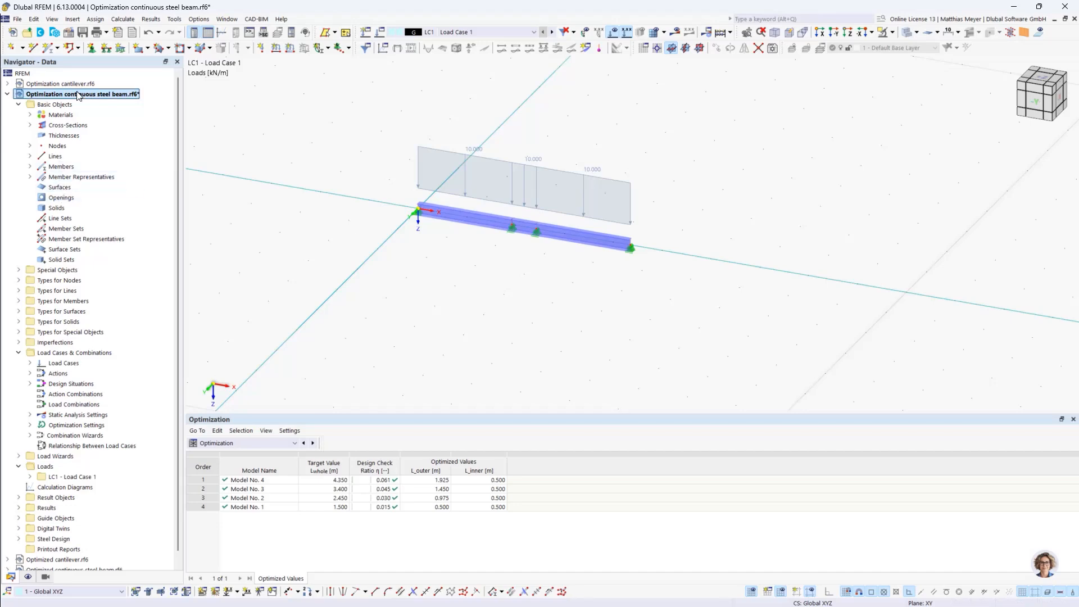
Switch to the Optimized continuous steel beam model and review the values and optimization ranges of its global parameters
{"action": "scroll", "coordinate": [71, 188], "scroll_direction": "down", "scroll_amount": 1}
{"action": "left_click", "coordinate": [77, 559]}
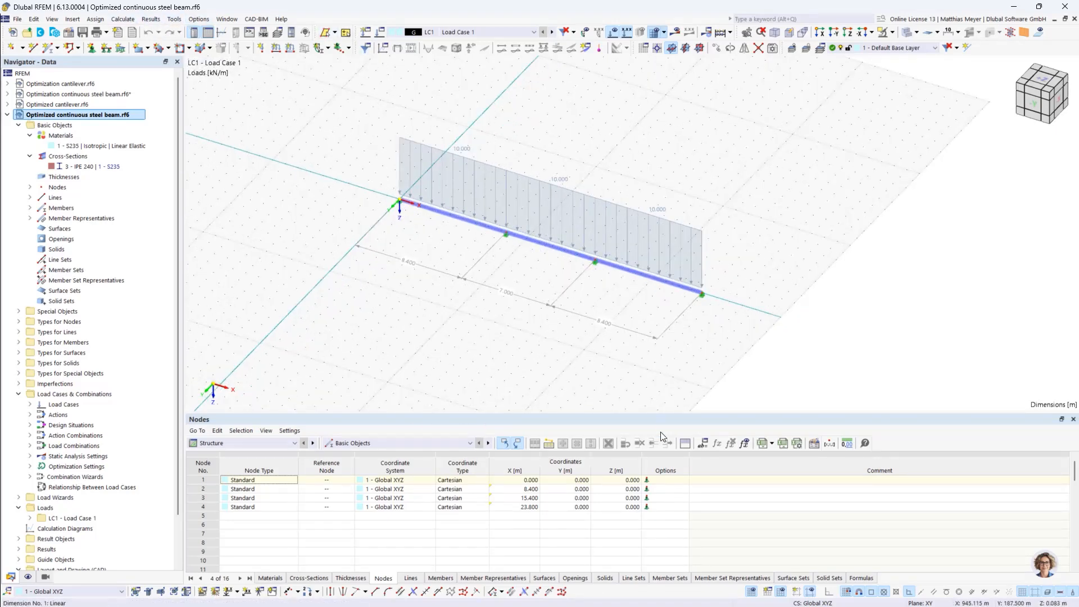
{"action": "left_click", "coordinate": [707, 438]}
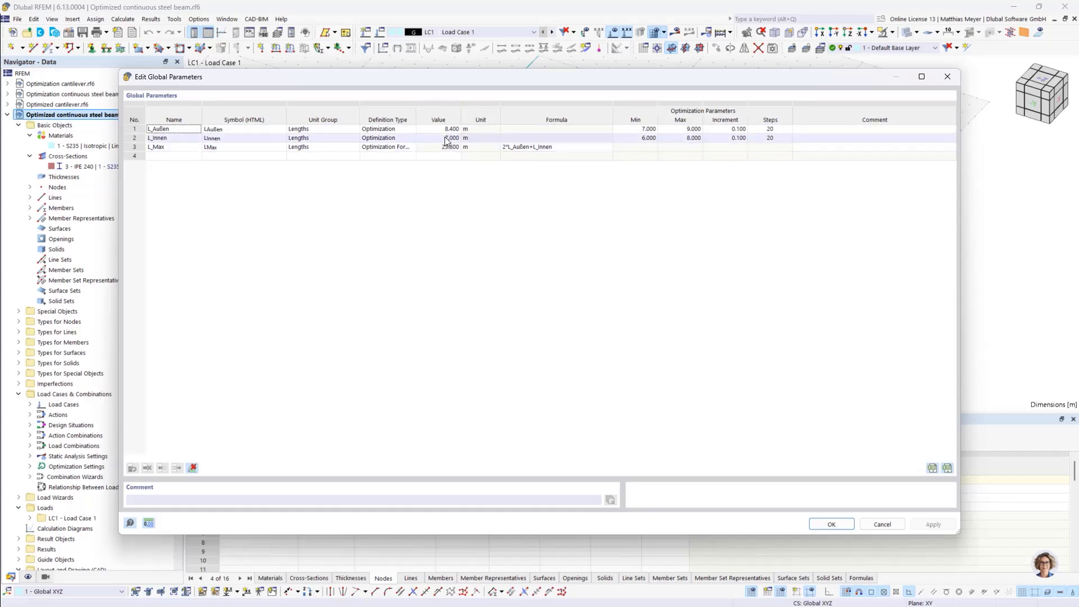
{"action": "left_click", "coordinate": [828, 523]}
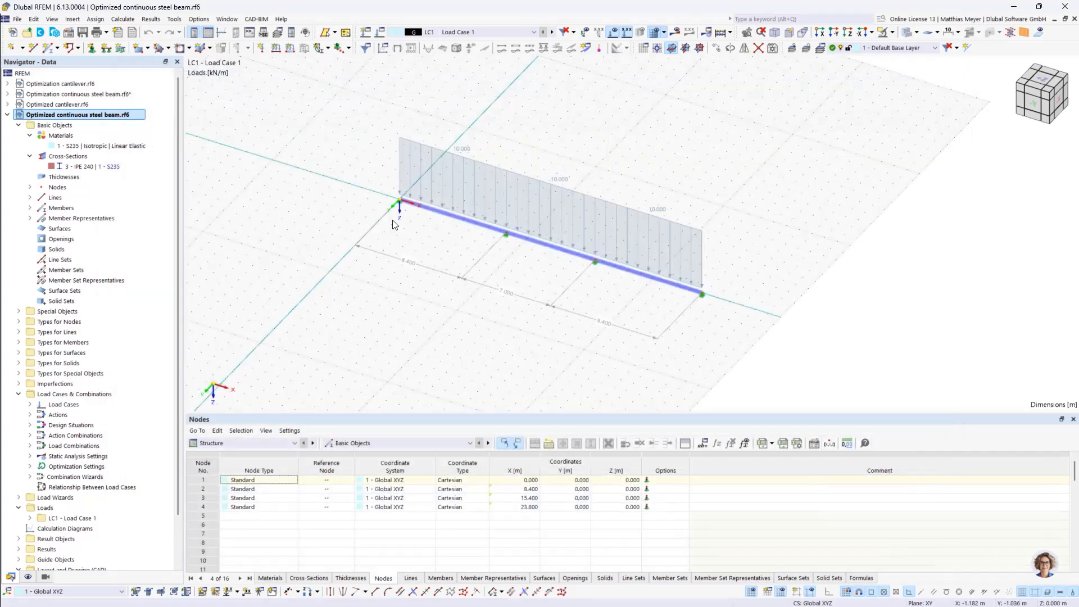
Show the Steel Design ratios on members in the results table and as a diagram on the optimized beam
{"action": "left_click", "coordinate": [283, 447]}
{"action": "left_click", "coordinate": [264, 518]}
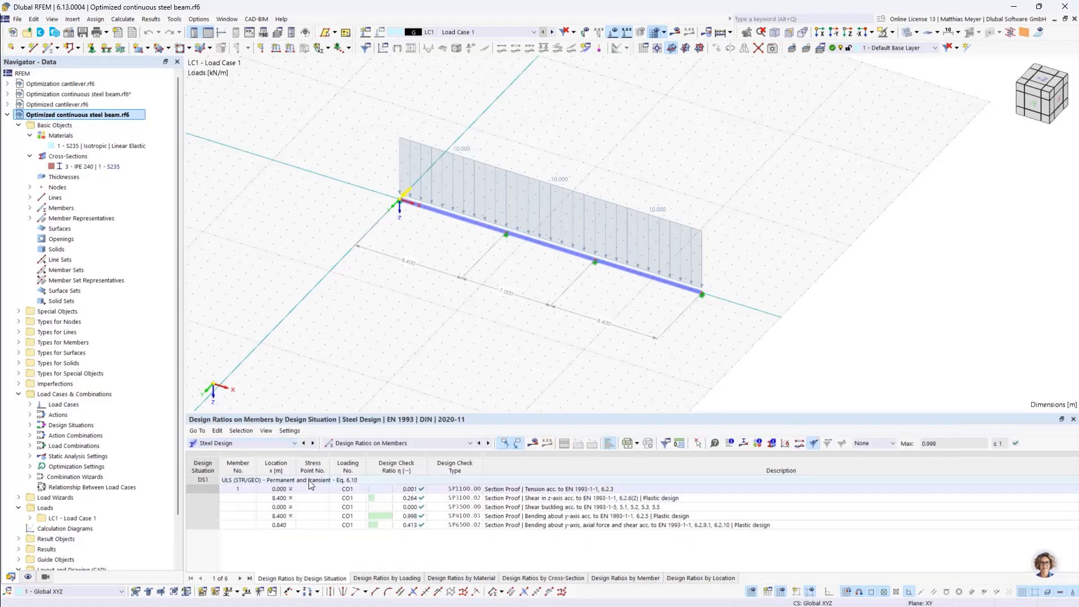
{"action": "left_click", "coordinate": [524, 442]}
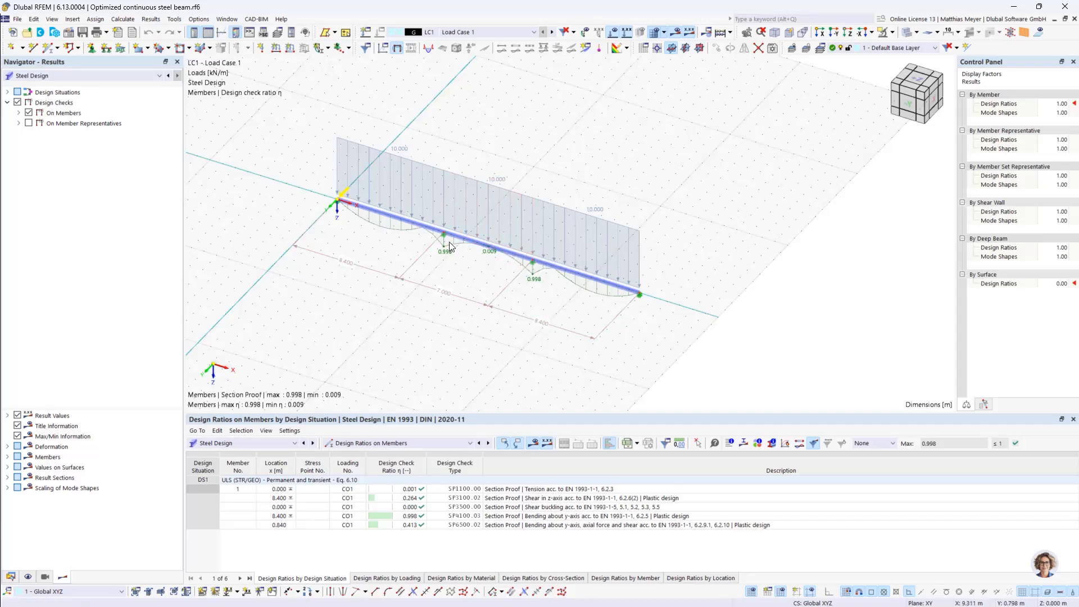
{"action": "left_click", "coordinate": [261, 443]}
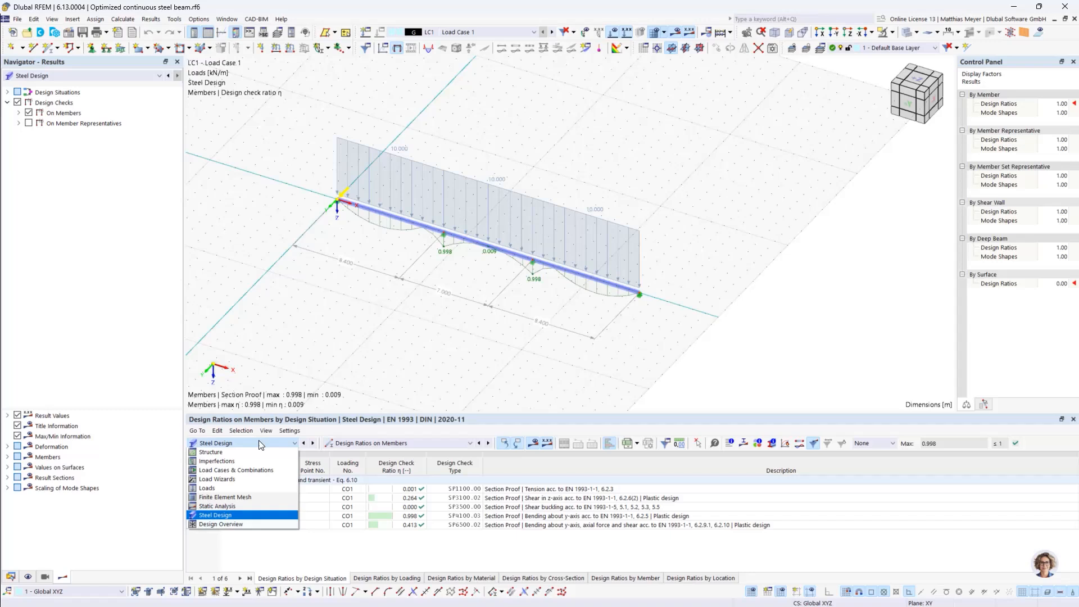
{"action": "left_click", "coordinate": [249, 516]}
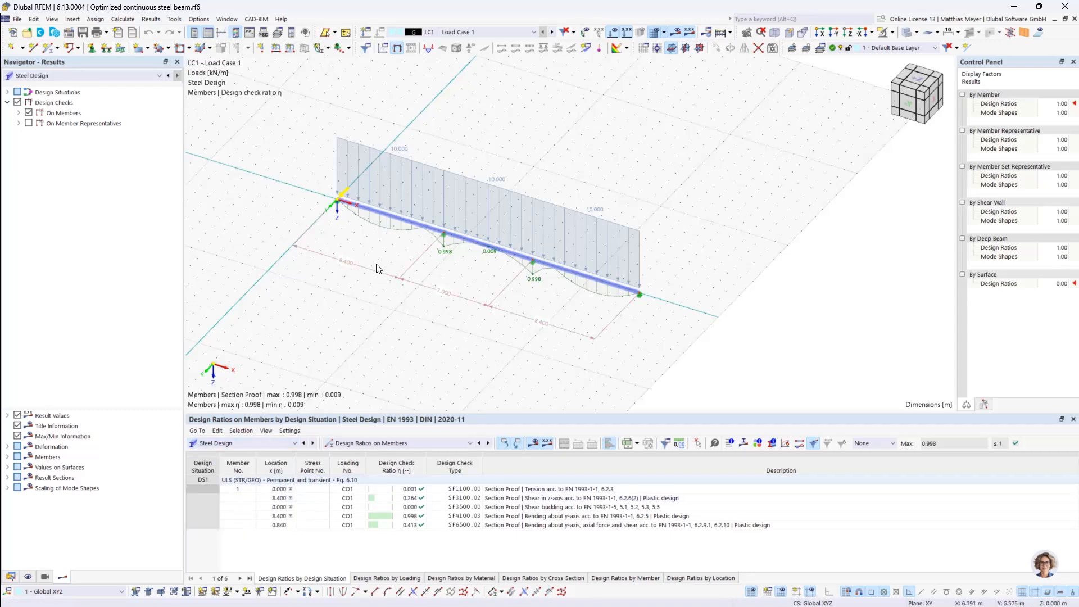
Add a linear dimension over the beam's whole length by selecting points, offset about 10 m from the beam
{"action": "left_click", "coordinate": [72, 20]}
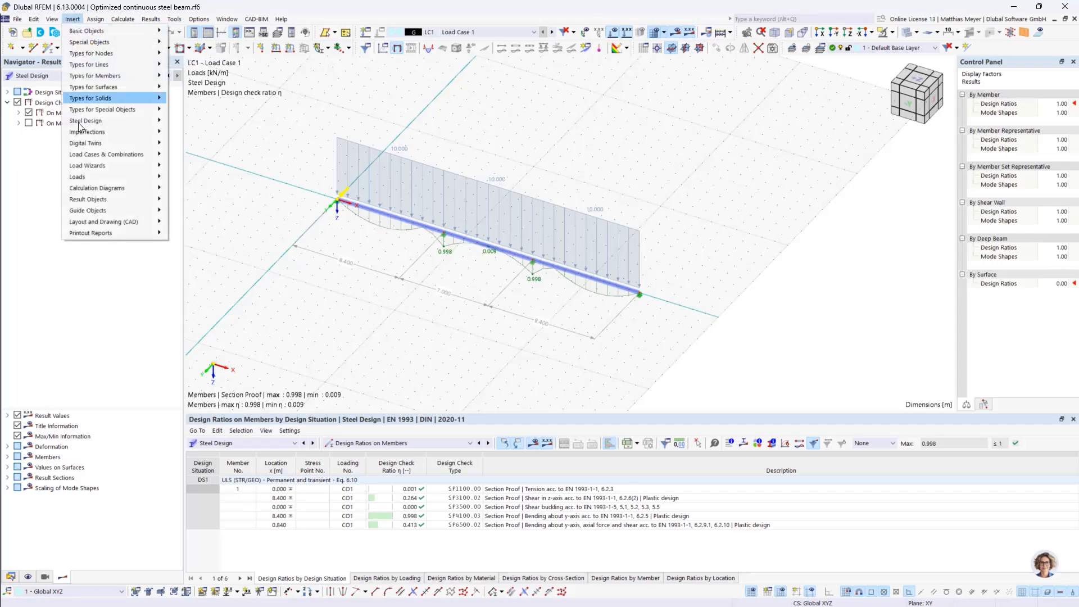
{"action": "mouse_move", "coordinate": [122, 211]}
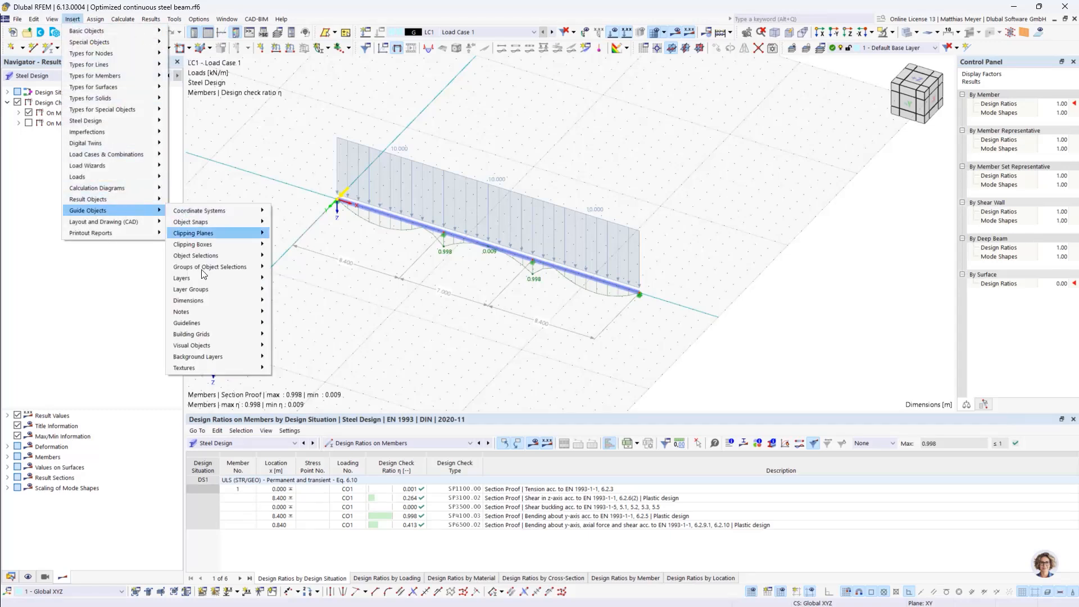
{"action": "mouse_move", "coordinate": [257, 302]}
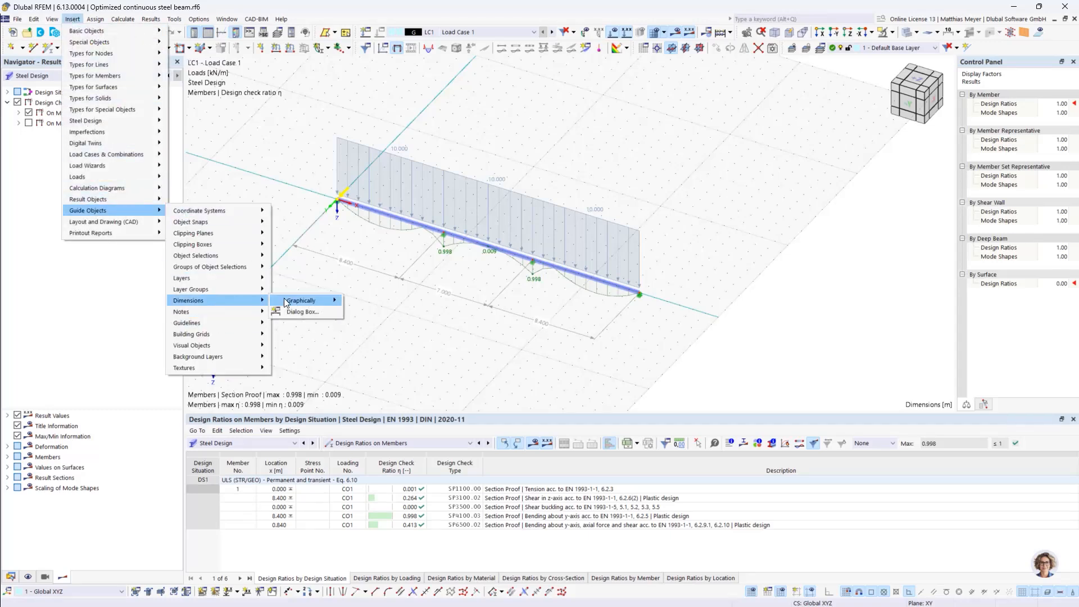
{"action": "mouse_move", "coordinate": [293, 301]}
{"action": "left_click", "coordinate": [358, 301]}
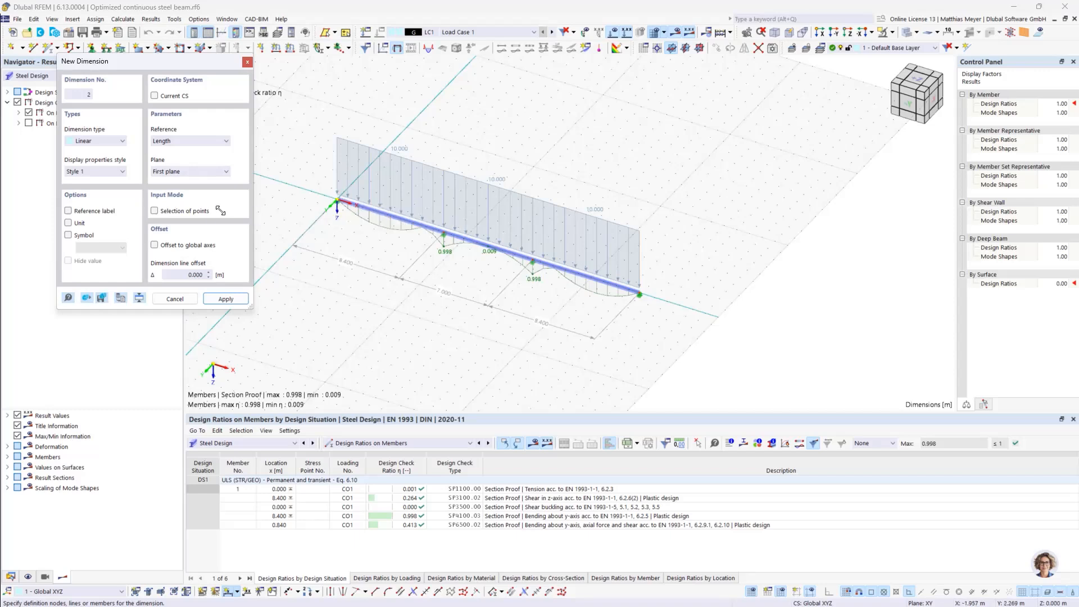
{"action": "left_click", "coordinate": [155, 212]}
{"action": "left_click", "coordinate": [640, 293]}
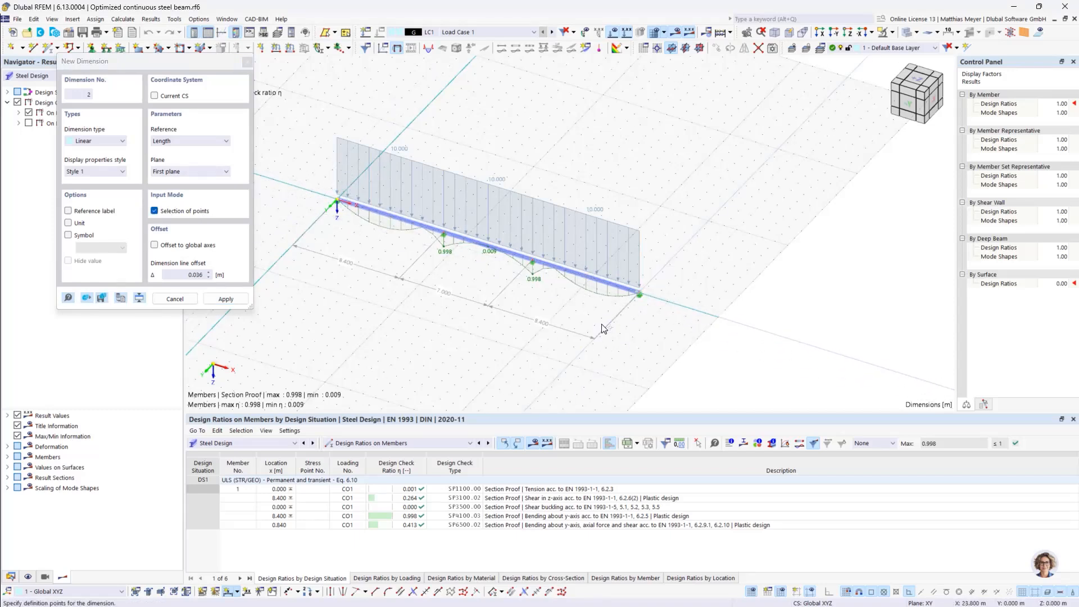
{"action": "left_click", "coordinate": [550, 363]}
{"action": "key", "text": "Escape"}
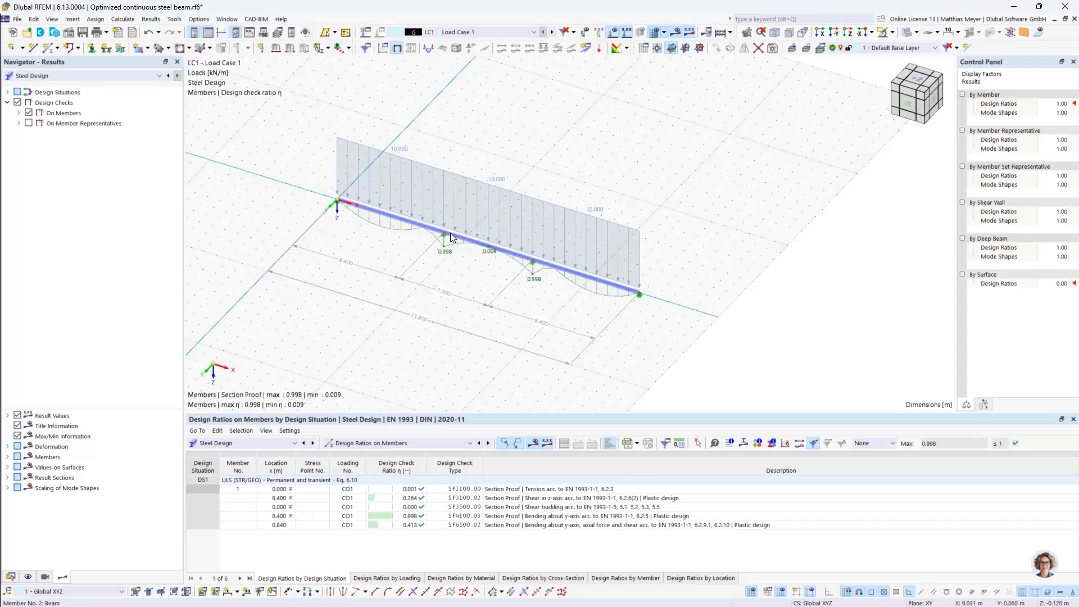
{"action": "scroll", "coordinate": [443, 248], "scroll_direction": "up", "scroll_amount": 3}
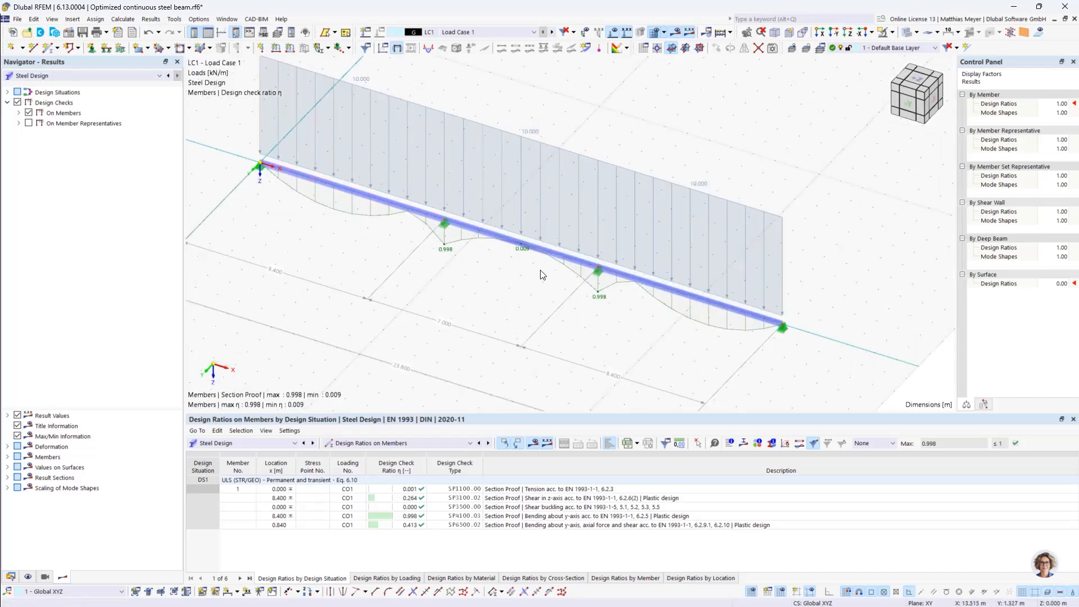
{"action": "scroll", "coordinate": [541, 275], "scroll_direction": "down", "scroll_amount": 2}
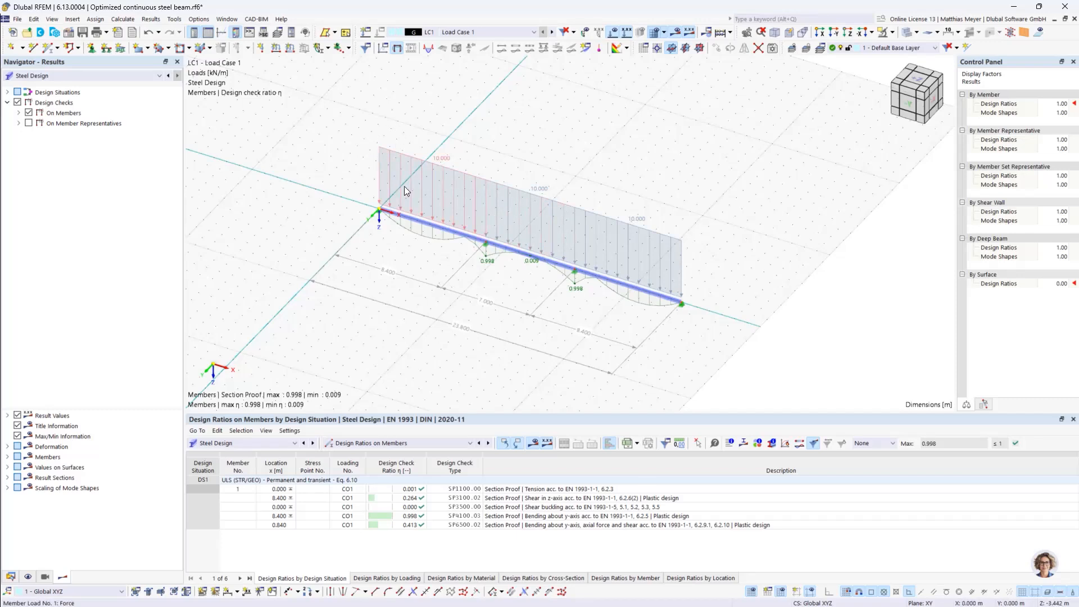
Switch to the Optimized cantilever model and examine its segments, dimensions, cross-sections and displayed load
{"action": "left_click", "coordinate": [12, 577]}
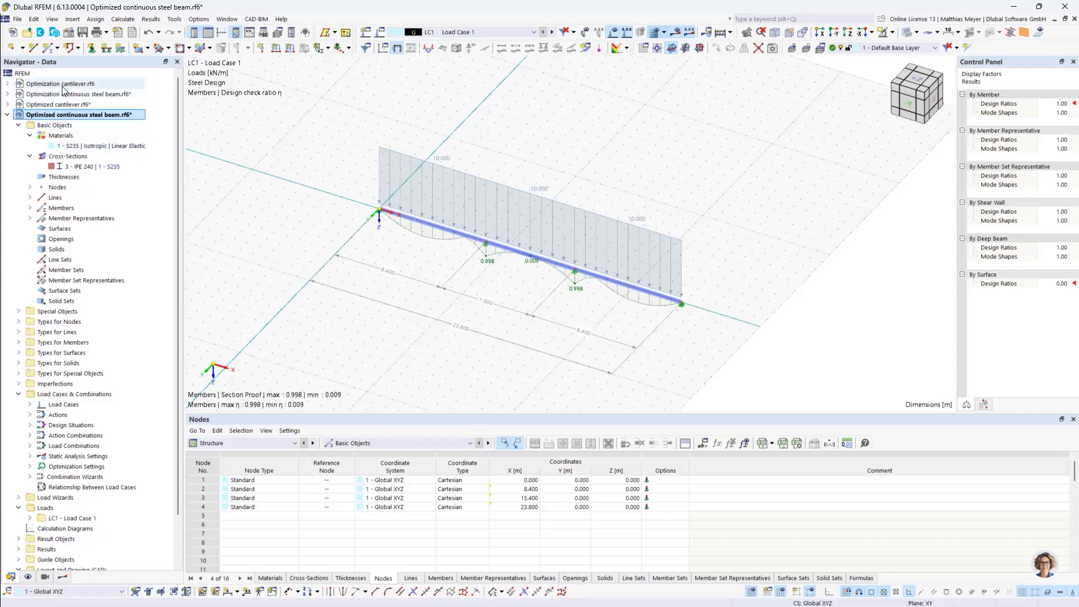
{"action": "left_click", "coordinate": [63, 105]}
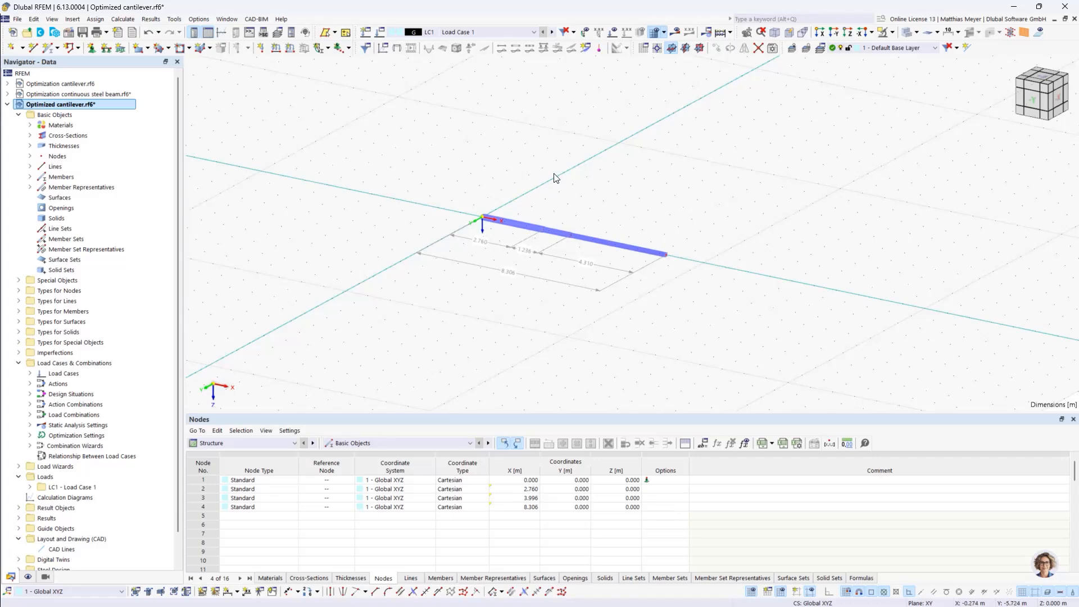
{"action": "middle_click_drag", "start_coordinate": [572, 158], "coordinate": [582, 187], "text": "ctrl"}
{"action": "scroll", "coordinate": [584, 188], "scroll_direction": "up", "scroll_amount": 1}
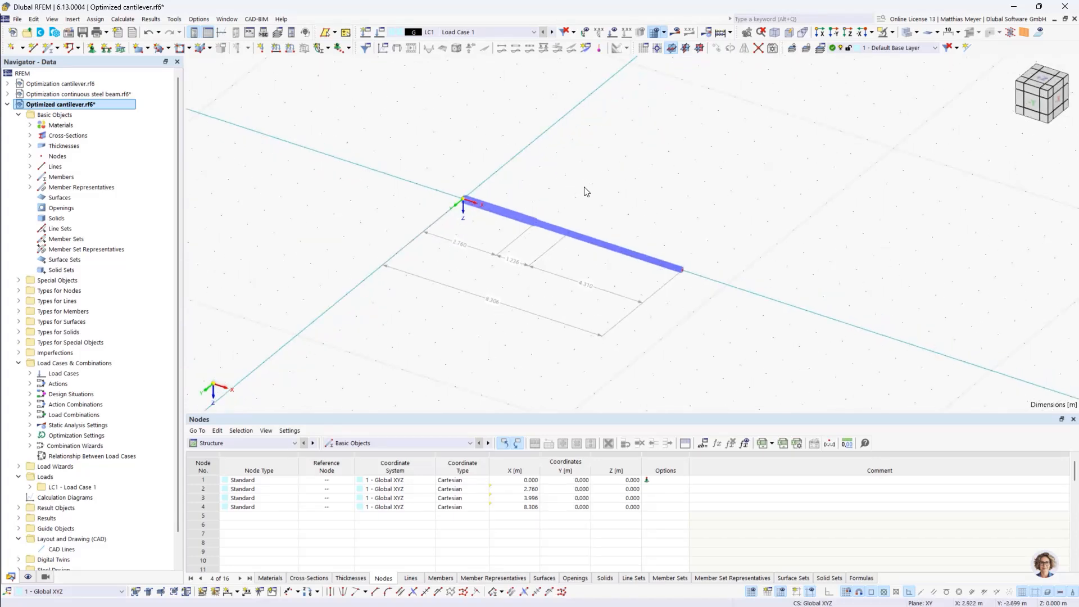
{"action": "scroll", "coordinate": [586, 192], "scroll_direction": "up", "scroll_amount": 1}
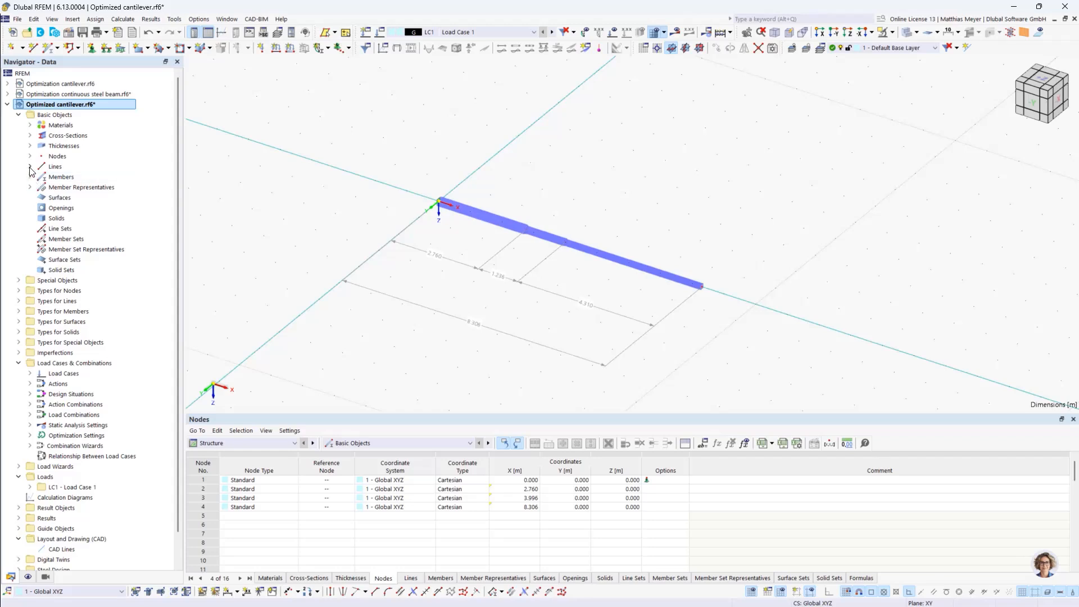
{"action": "left_click", "coordinate": [30, 136]}
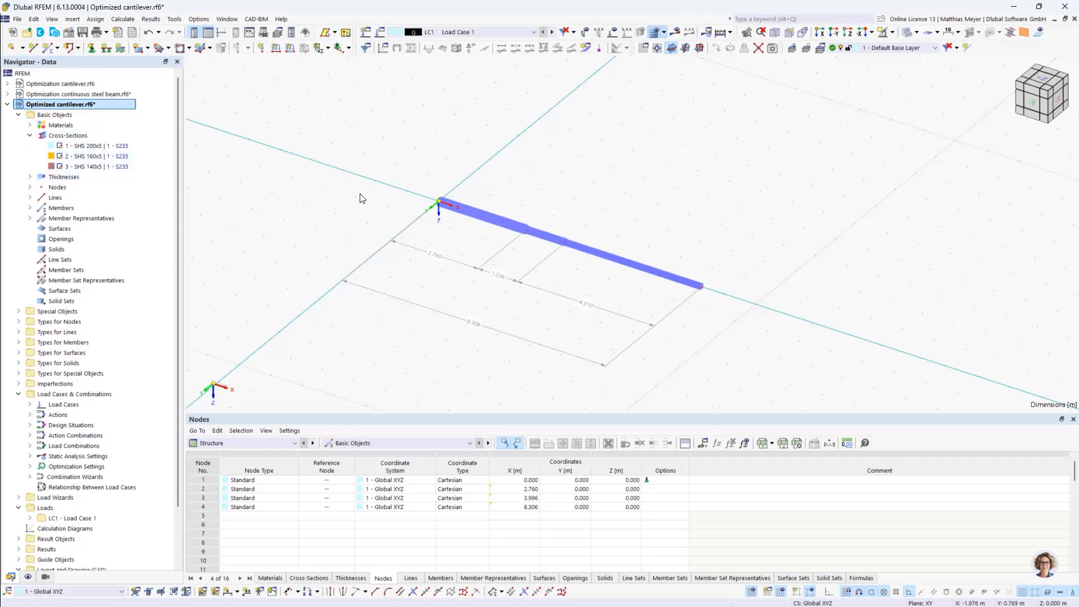
{"action": "middle_click_drag", "start_coordinate": [685, 241], "coordinate": [483, 203], "text": "ctrl"}
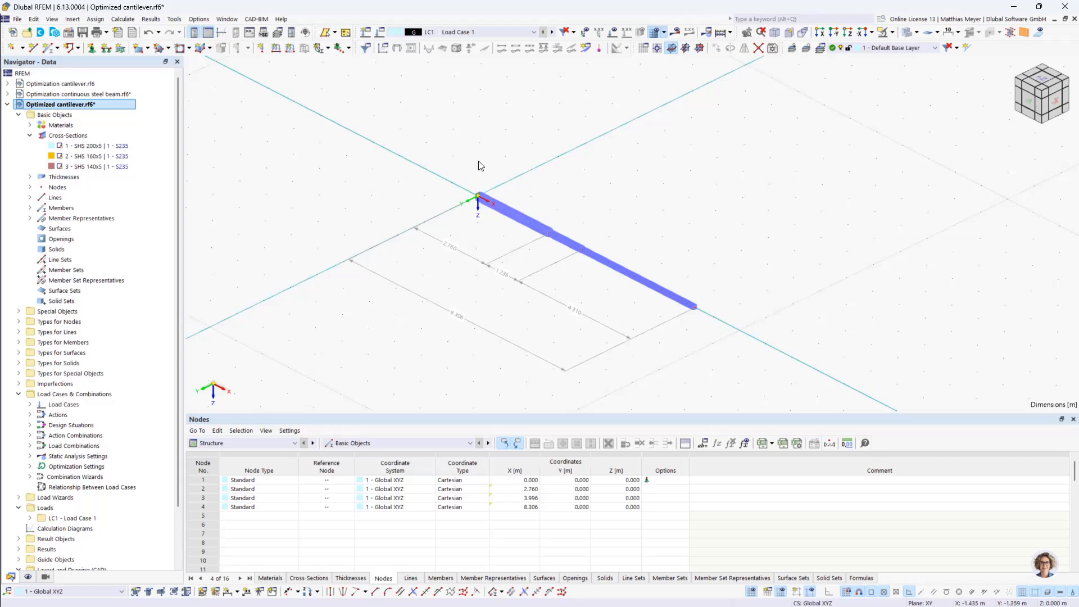
{"action": "left_click", "coordinate": [614, 32]}
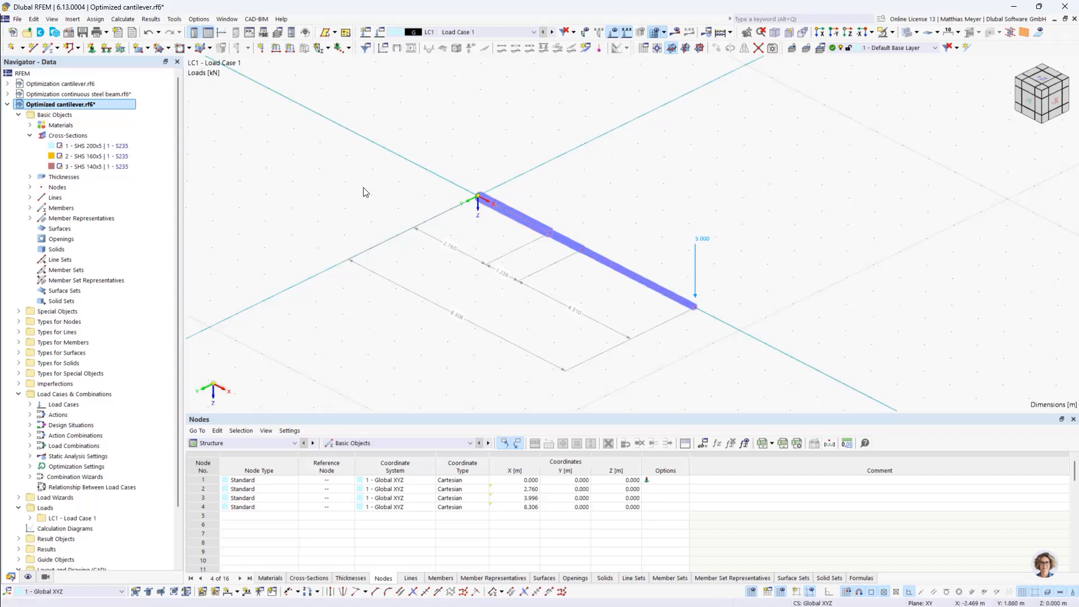
Activate the Optimization & Costs / CO2 Emission Estimation and Steel Design add-ons in the Optimization cantilever model's base data and check the standards
{"action": "double_click", "coordinate": [67, 84]}
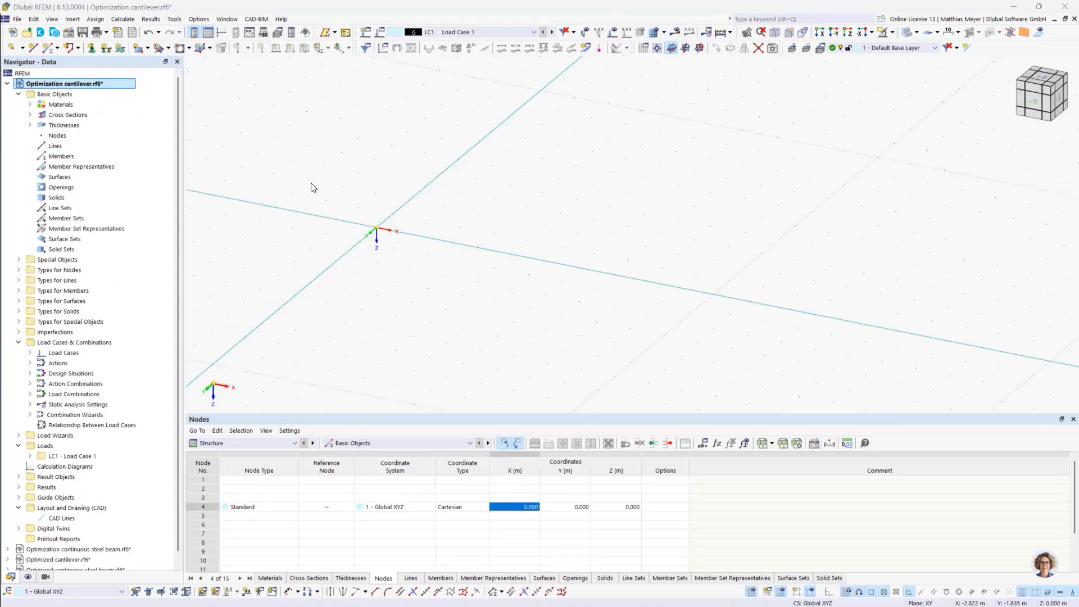
{"action": "right_click", "coordinate": [45, 82]}
{"action": "left_click", "coordinate": [76, 87]}
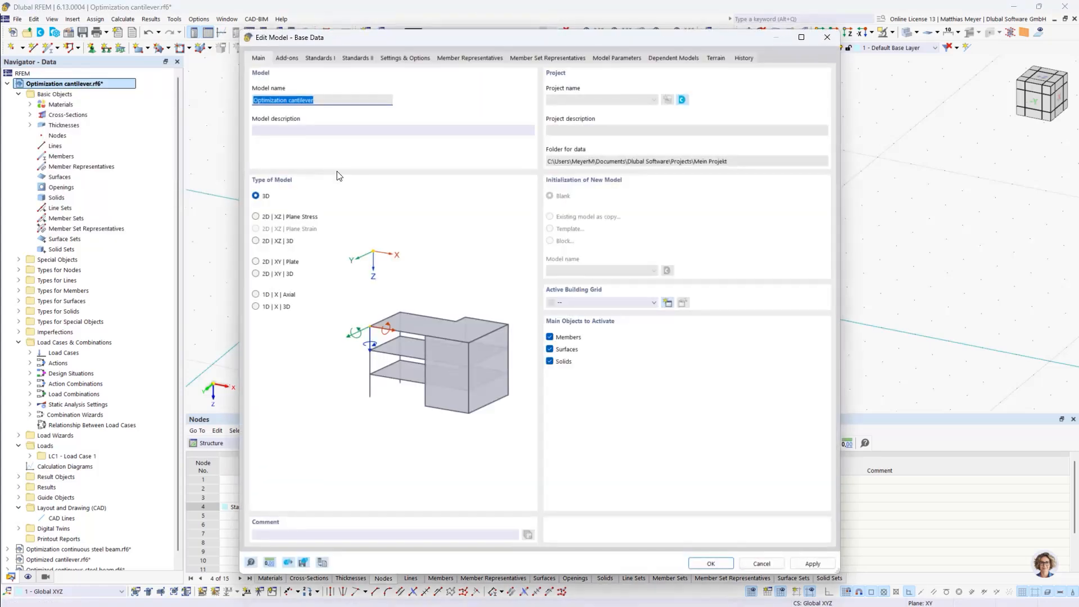
{"action": "left_click", "coordinate": [286, 59]}
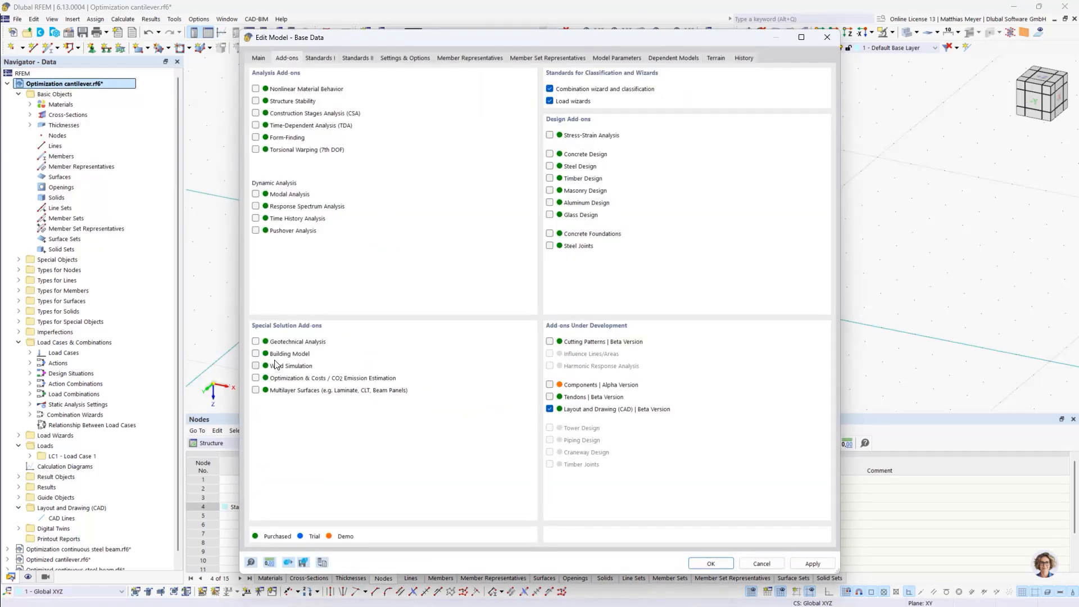
{"action": "left_click", "coordinate": [256, 378]}
{"action": "left_click", "coordinate": [550, 166]}
{"action": "left_click", "coordinate": [328, 57]}
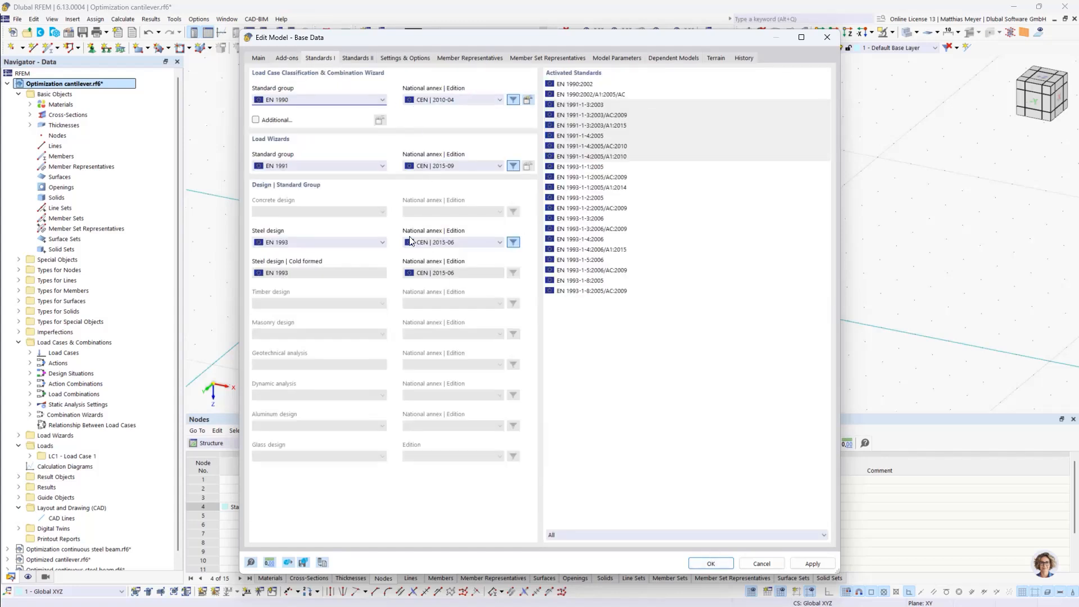
{"action": "left_click", "coordinate": [711, 564]}
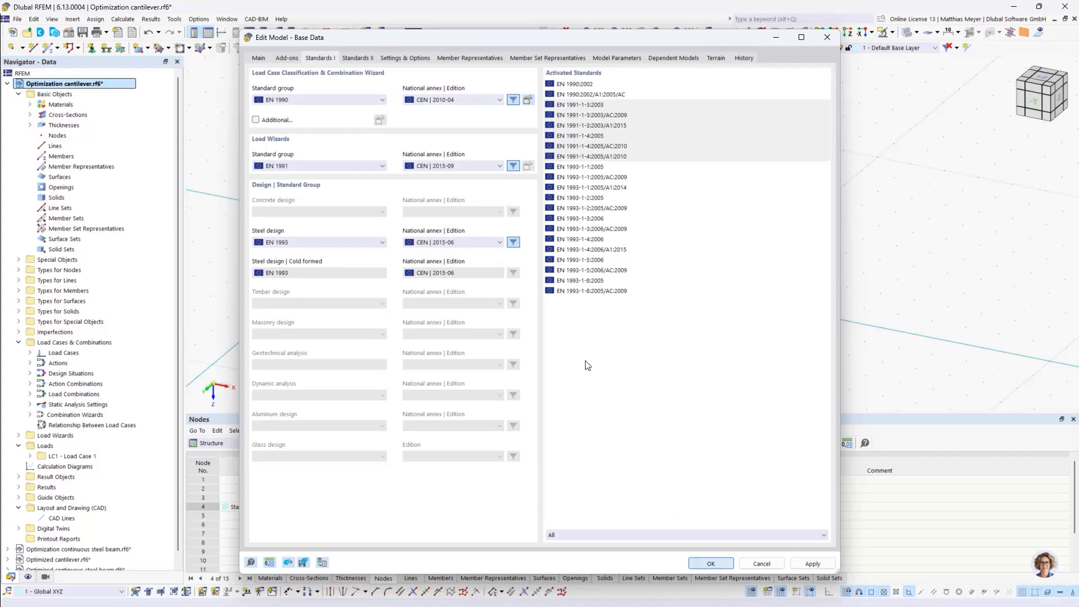
Create node 1 at the coordinate system origin with X, Y and Z at 0 m
{"action": "left_click", "coordinate": [12, 47]}
{"action": "left_click_drag", "start_coordinate": [188, 60], "coordinate": [345, 94]}
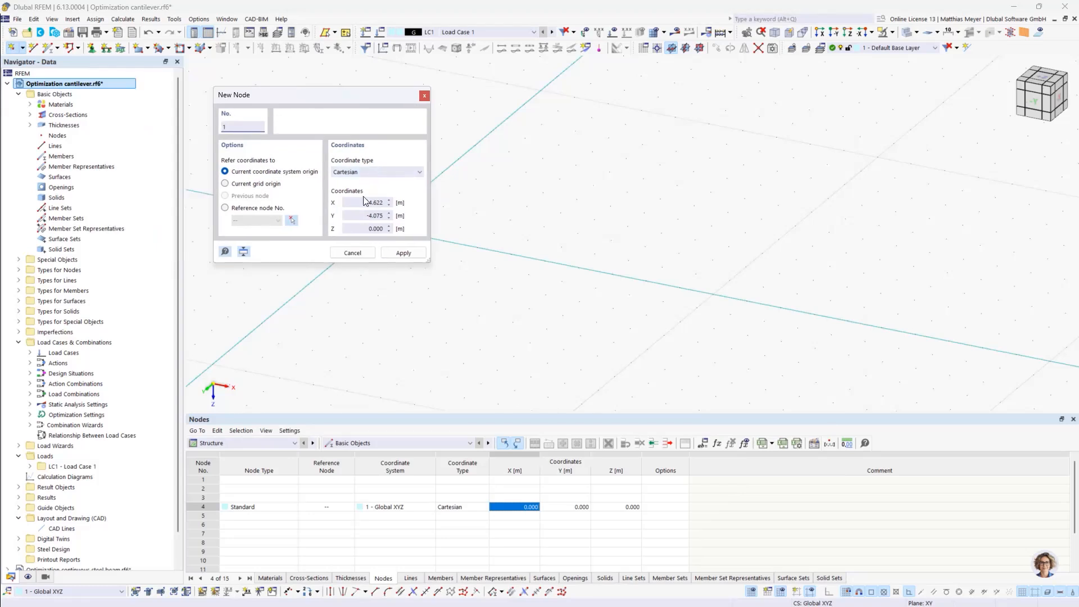
{"action": "type", "text": "0"}
{"action": "key", "text": "Tab"}
{"action": "type", "text": "0"}
{"action": "left_click", "coordinate": [403, 253]}
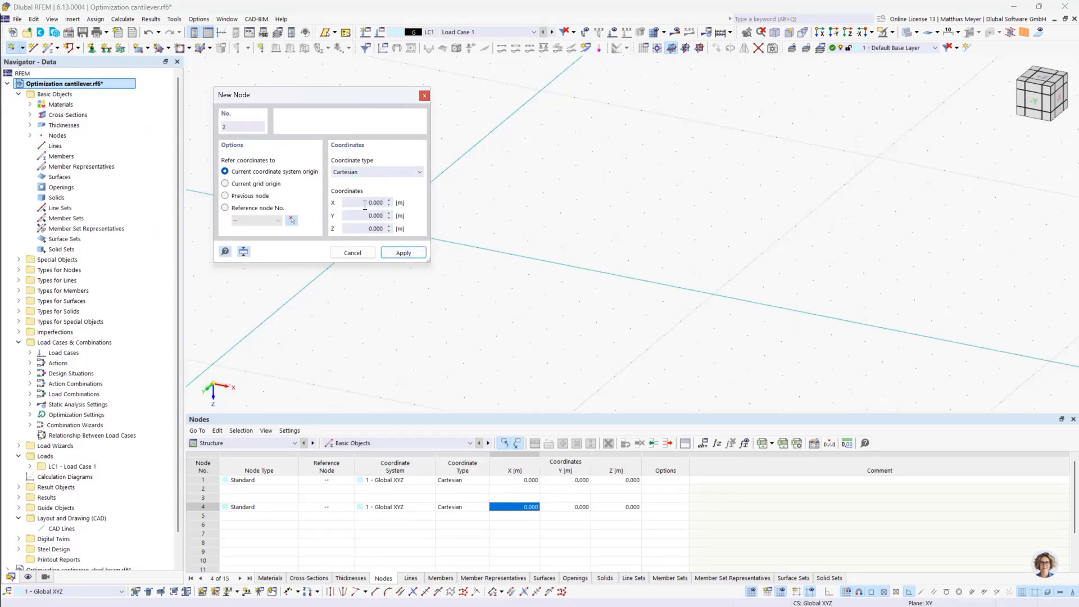
Create nodes 2, 3 and 4 along the X-axis at X = 3, 6 and 9 m, with Y and Z at 0 m
{"action": "left_click_drag", "start_coordinate": [364, 205], "coordinate": [384, 204]}
{"action": "type", "text": "3"}
{"action": "left_click", "coordinate": [405, 253]}
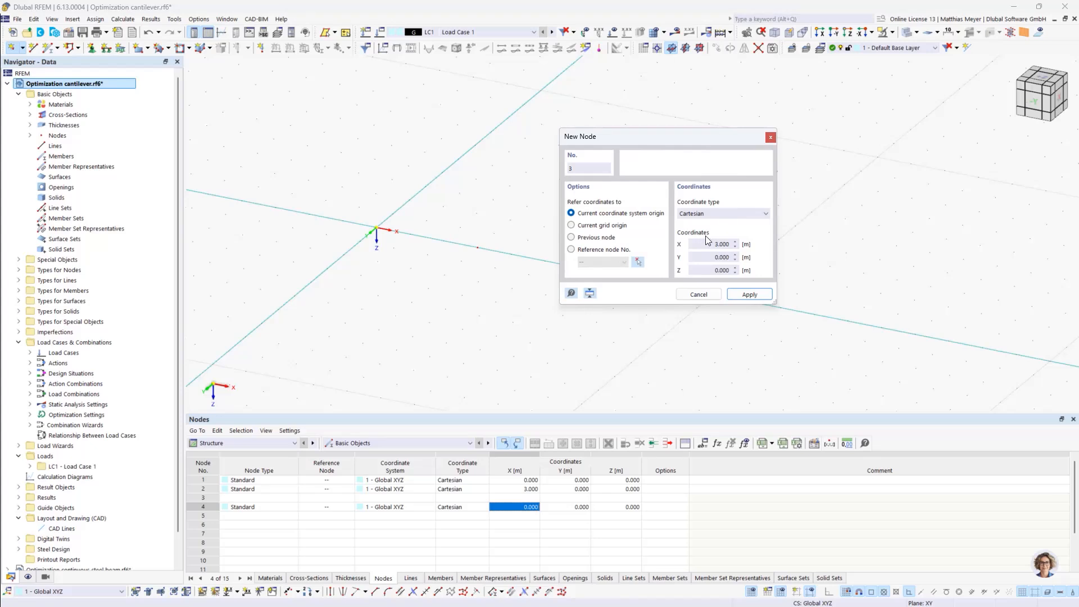
{"action": "left_click", "coordinate": [725, 244]}
{"action": "type", "text": "6"}
{"action": "left_click", "coordinate": [749, 294]}
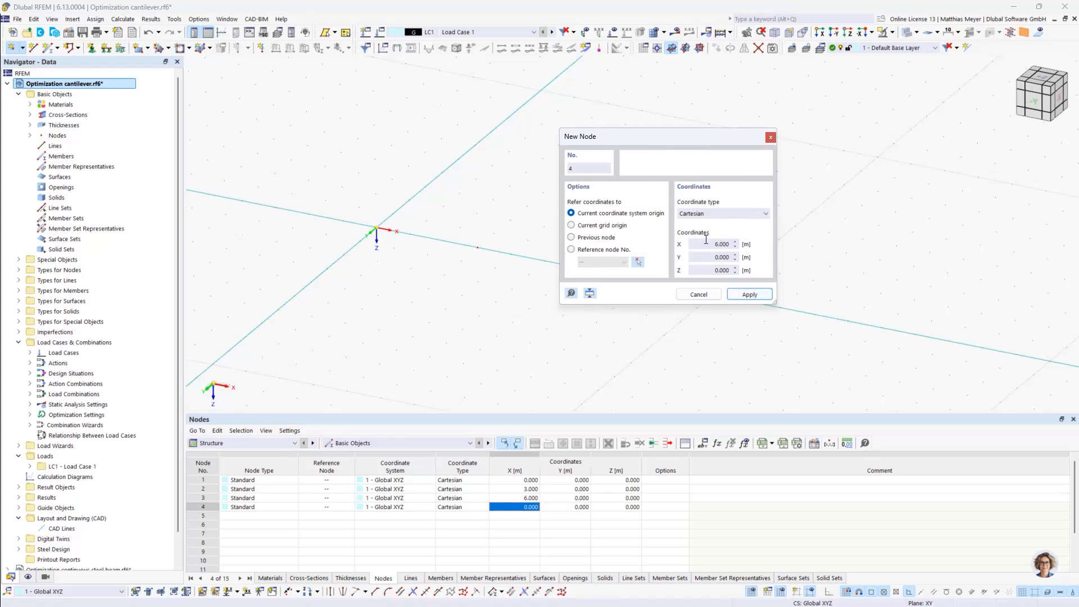
{"action": "left_click", "coordinate": [733, 245]}
{"action": "type", "text": "9"}
{"action": "left_click", "coordinate": [741, 296]}
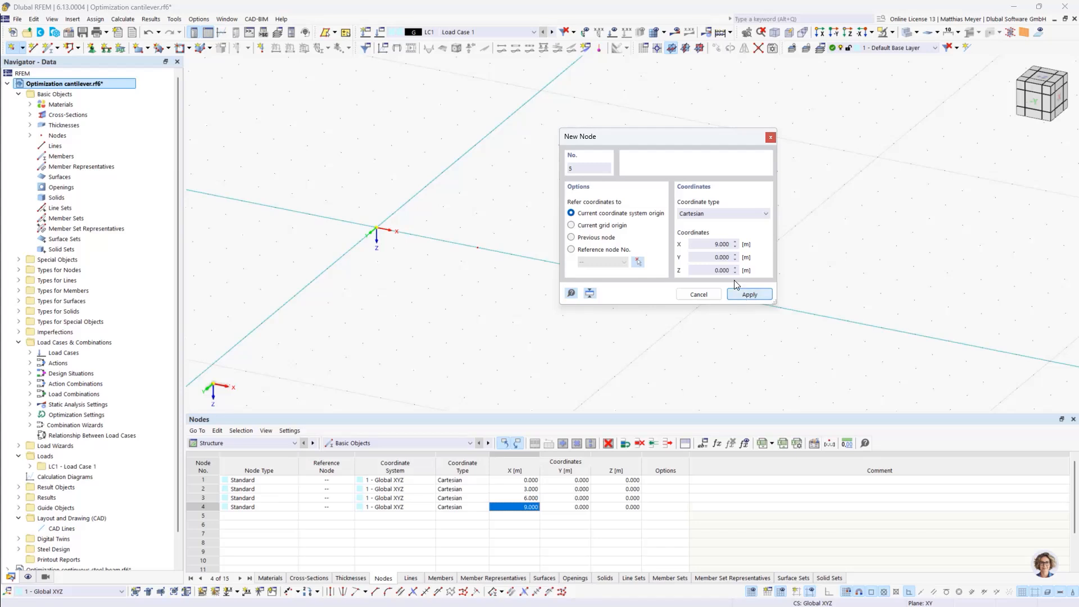
{"action": "left_click", "coordinate": [706, 293]}
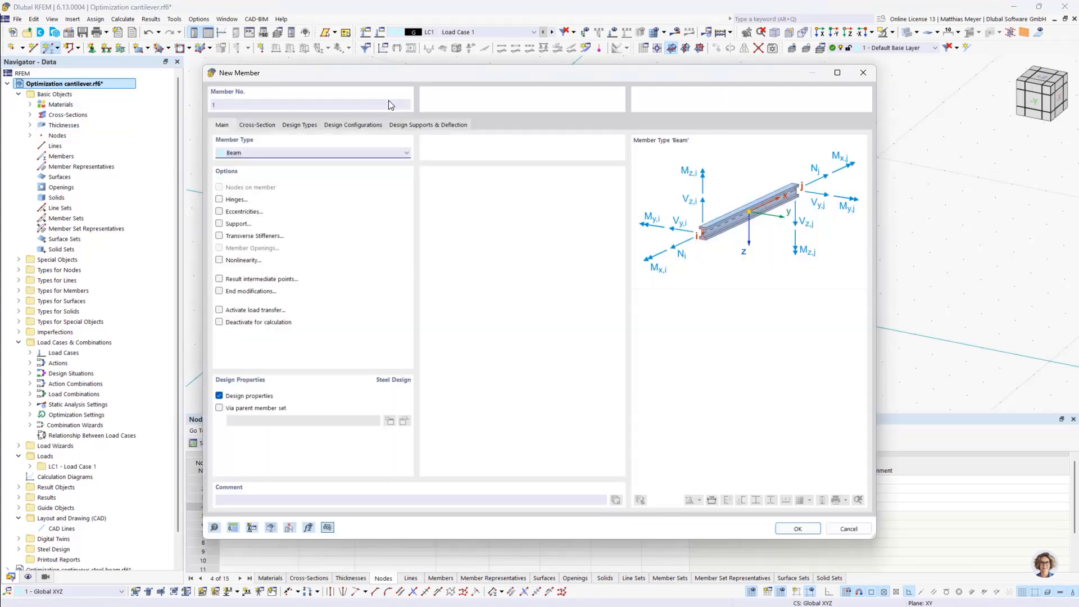
Create beam member 1 with cross-section SHS 200x5 in S235 from node 1 to node 2
{"action": "left_click", "coordinate": [266, 126]}
{"action": "left_click", "coordinate": [298, 410]}
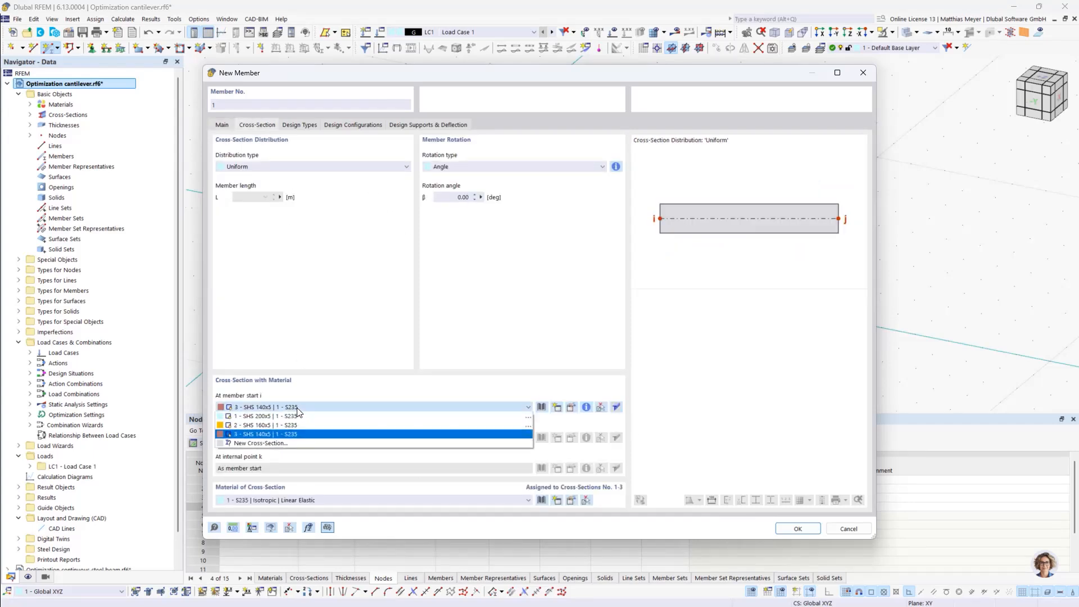
{"action": "left_click", "coordinate": [296, 418]}
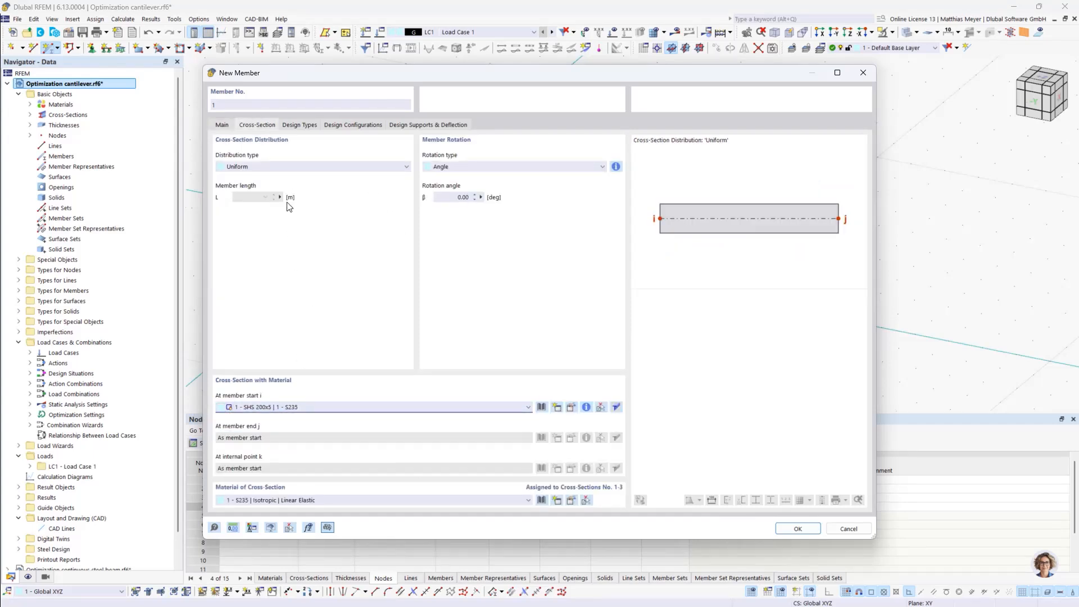
{"action": "left_click", "coordinate": [797, 528]}
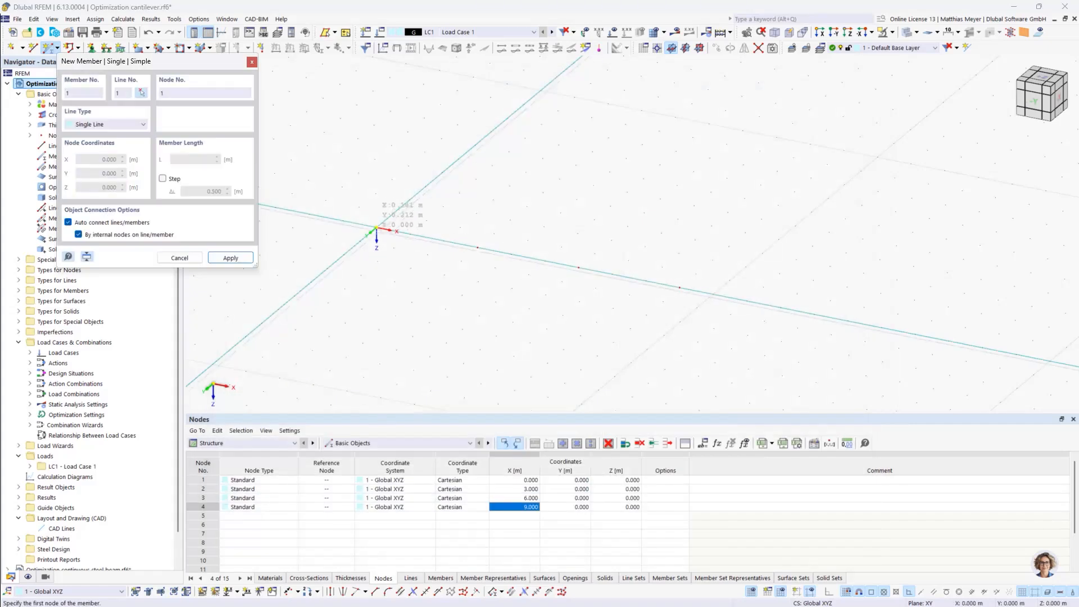
{"action": "left_click", "coordinate": [375, 227]}
{"action": "left_click", "coordinate": [478, 247]}
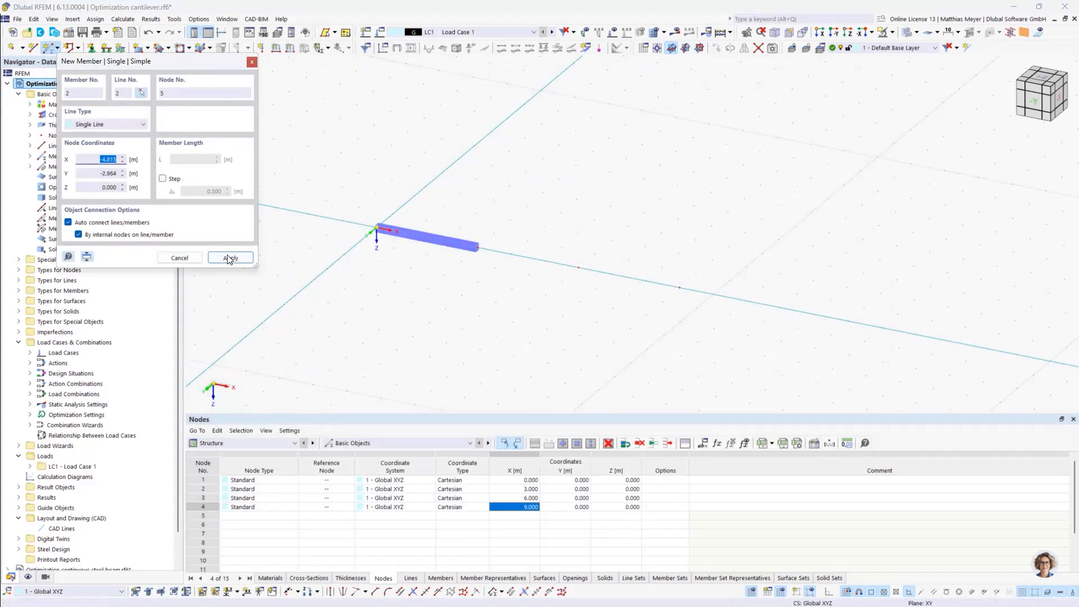
{"action": "left_click", "coordinate": [181, 257]}
Create beam member 2 with cross-section SHS 160x5 in S235 from node 2 to node 3
{"action": "left_click", "coordinate": [45, 47]}
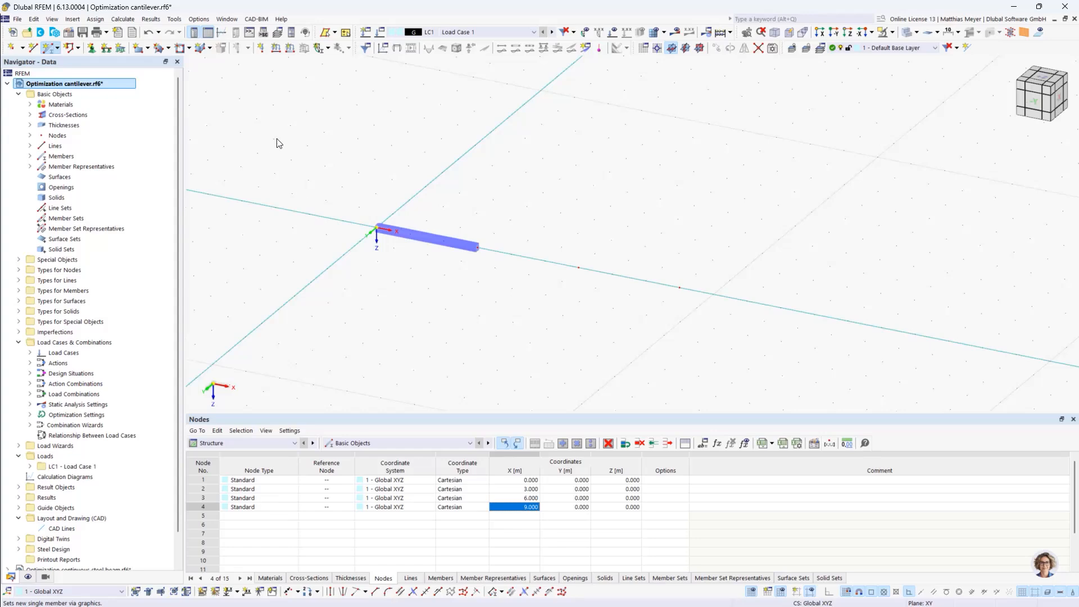
{"action": "left_click", "coordinate": [257, 124]}
{"action": "left_click", "coordinate": [304, 407]}
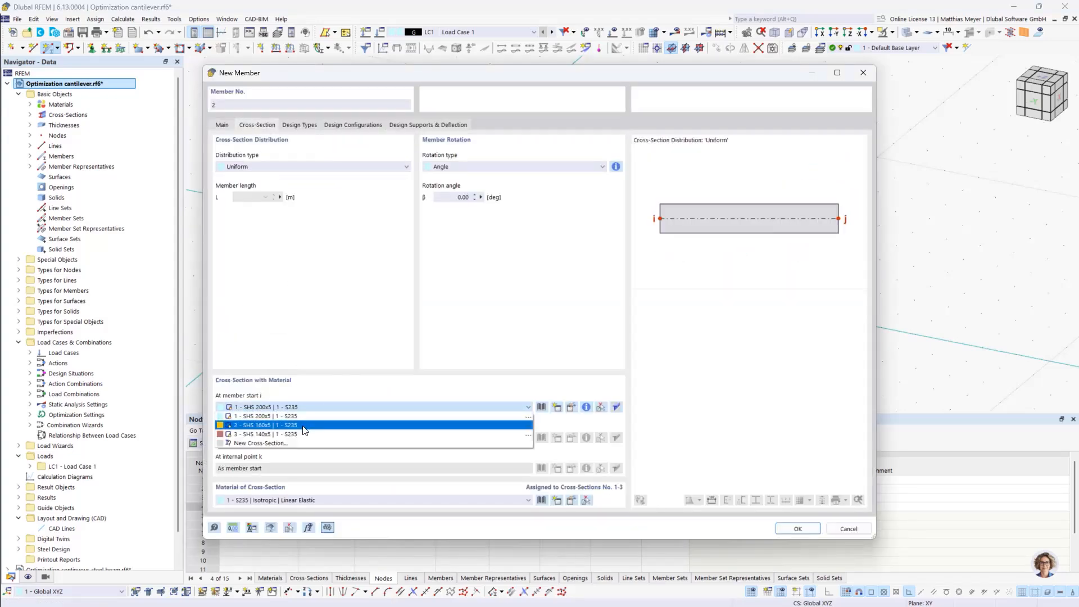
{"action": "left_click", "coordinate": [325, 434]}
{"action": "left_click", "coordinate": [793, 529]}
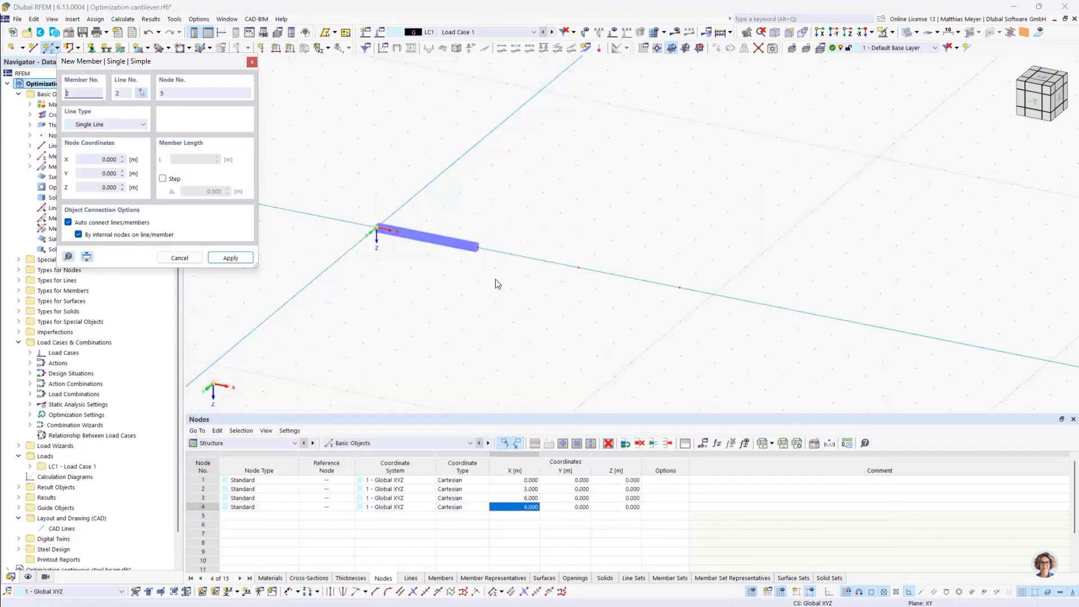
{"action": "left_click", "coordinate": [479, 248]}
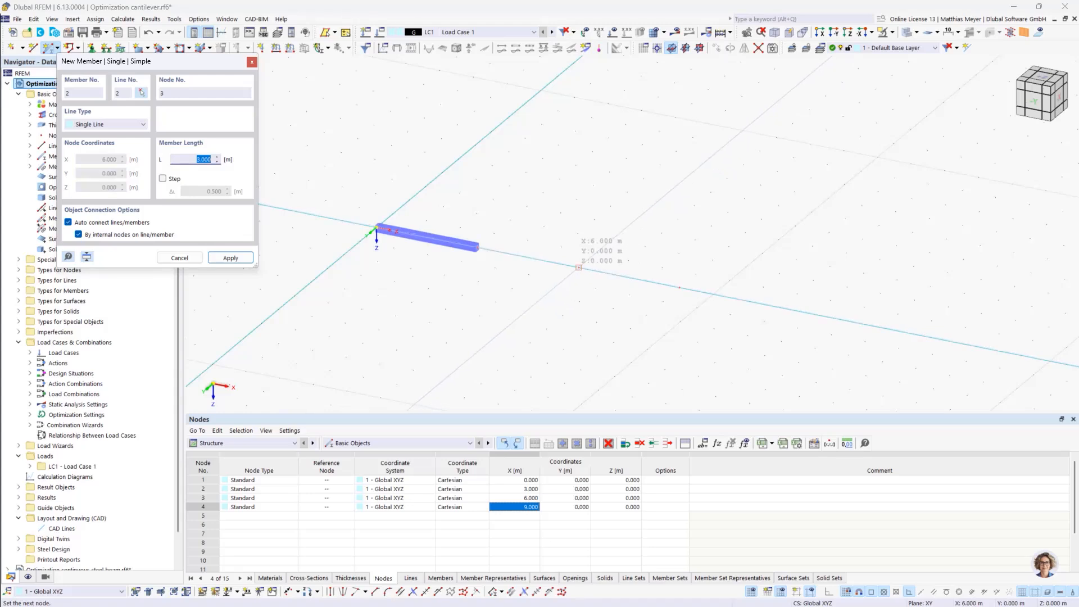
{"action": "left_click", "coordinate": [578, 267]}
{"action": "key", "text": "Escape"}
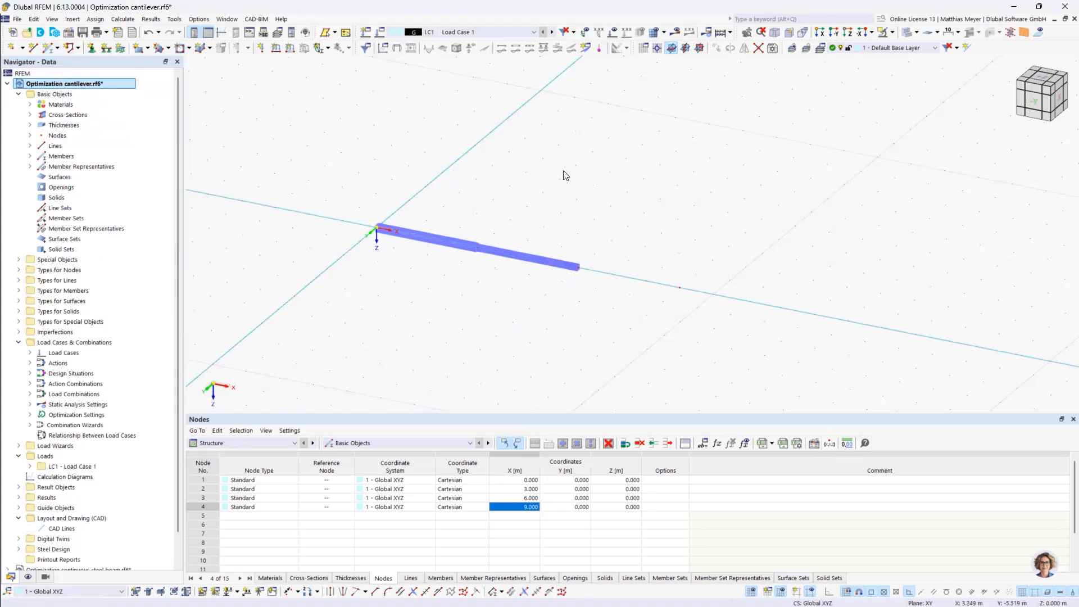
Create beam member 3 with cross-section SHS 140x5 in S235 from node 3 to node 4
{"action": "left_click", "coordinate": [51, 48]}
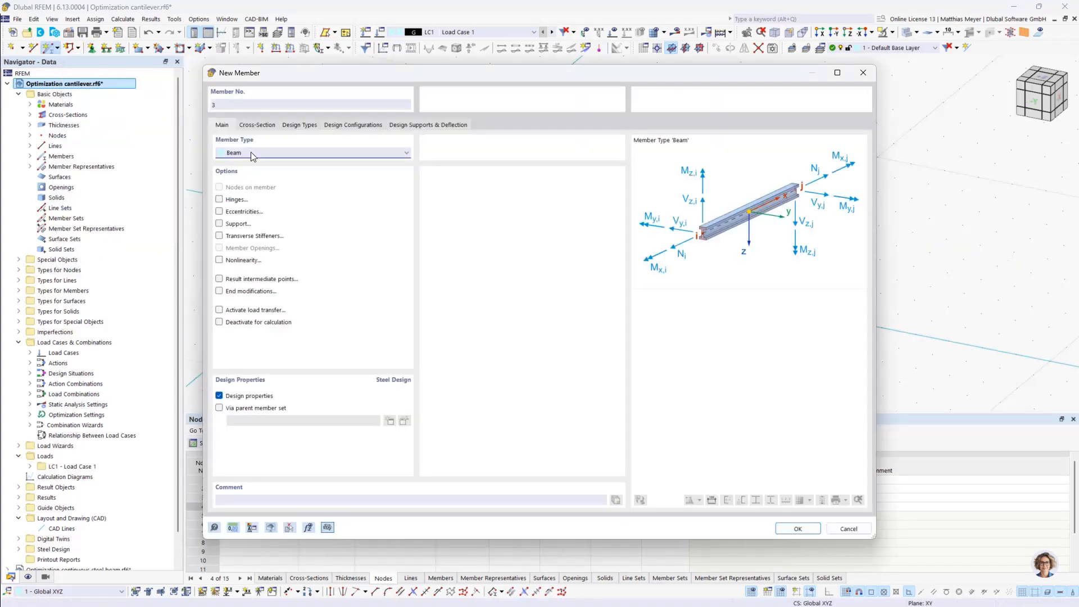
{"action": "left_click", "coordinate": [255, 125]}
{"action": "left_click", "coordinate": [278, 403]}
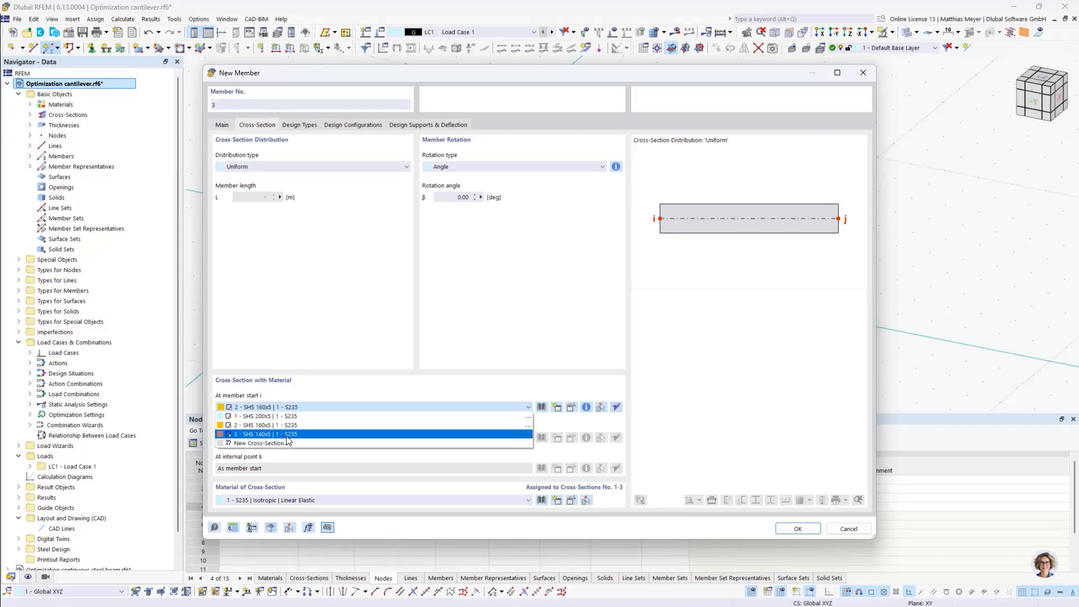
{"action": "left_click", "coordinate": [288, 435]}
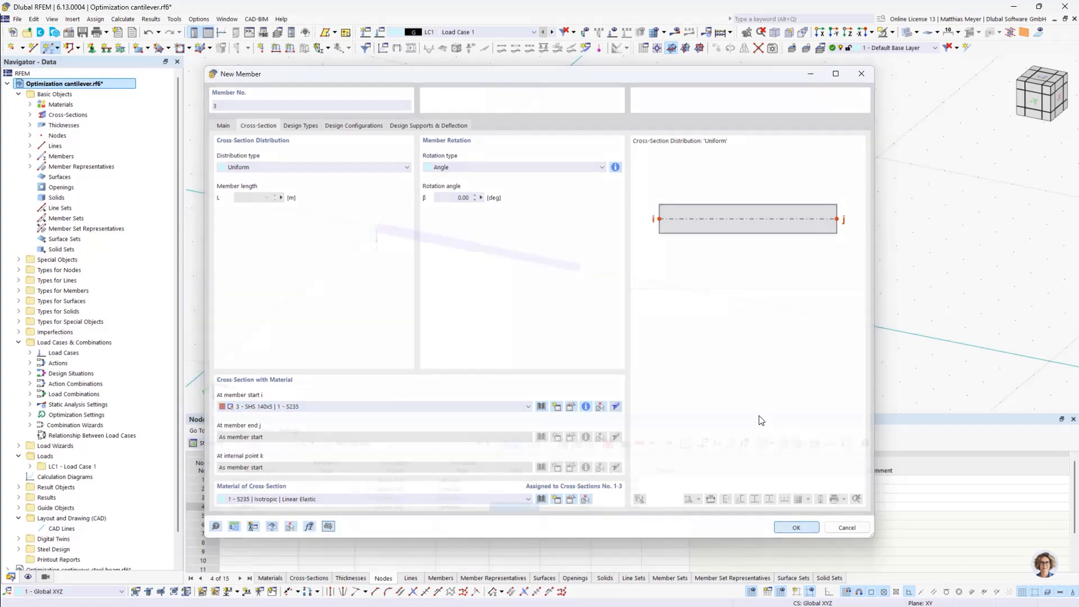
{"action": "left_click", "coordinate": [797, 528]}
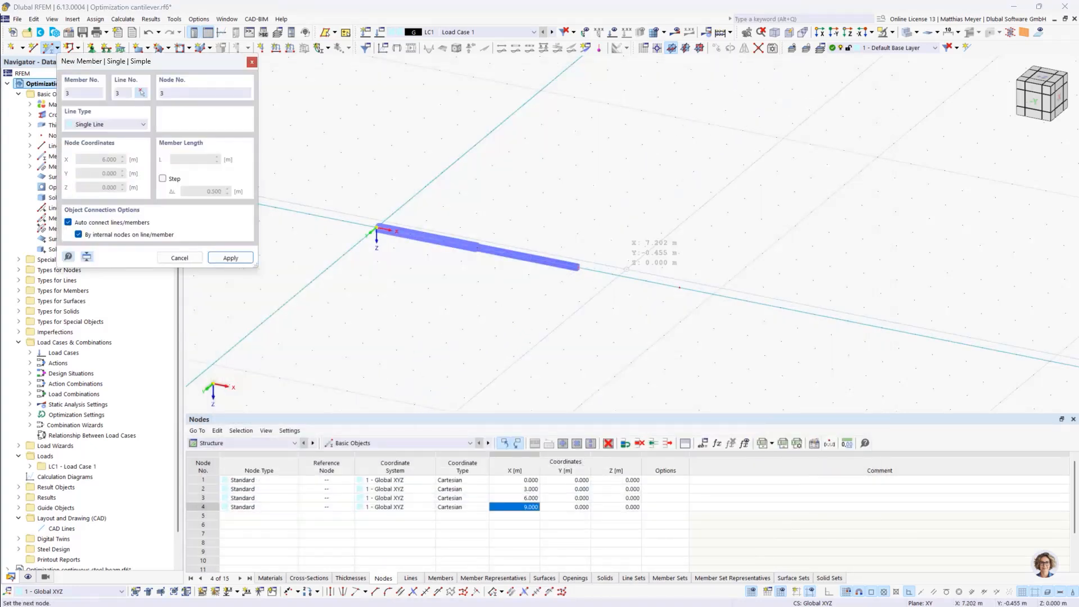
{"action": "left_click", "coordinate": [679, 287]}
{"action": "left_click", "coordinate": [679, 287]}
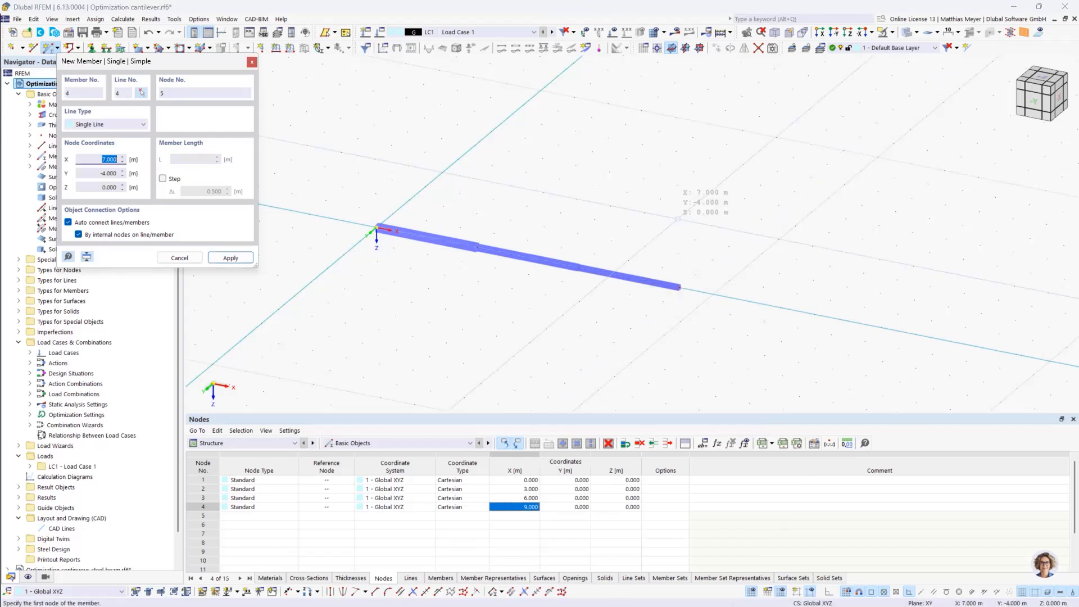
{"action": "key", "text": "Escape"}
Show the loads and apply a 5 kN nodal force in global Z to free-end node 4 in load case LC1
{"action": "left_click", "coordinate": [626, 31]}
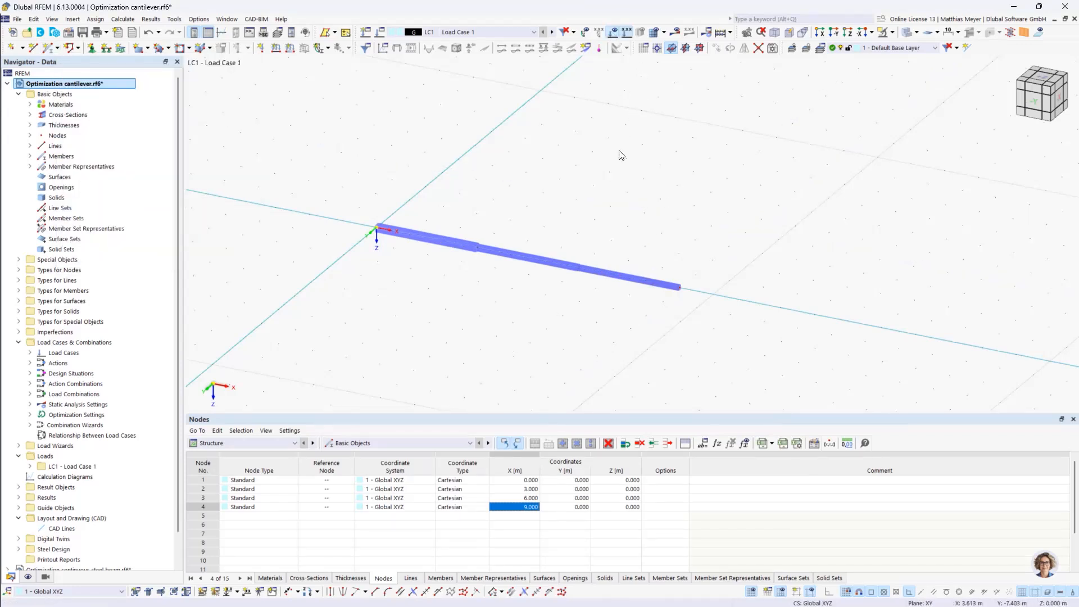
{"action": "left_click", "coordinate": [260, 47]}
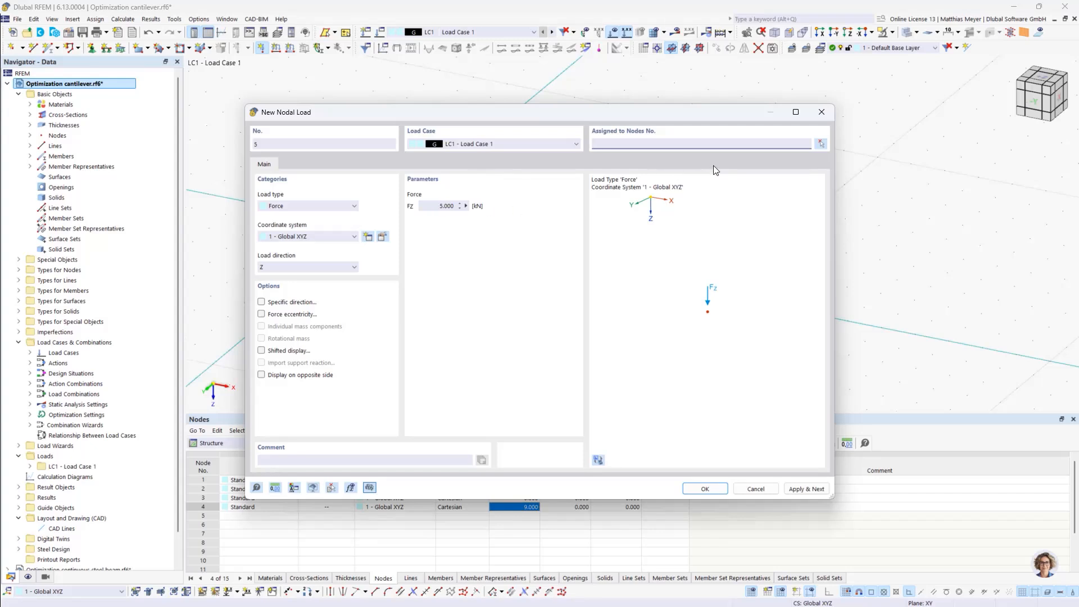
{"action": "left_click", "coordinate": [819, 145]}
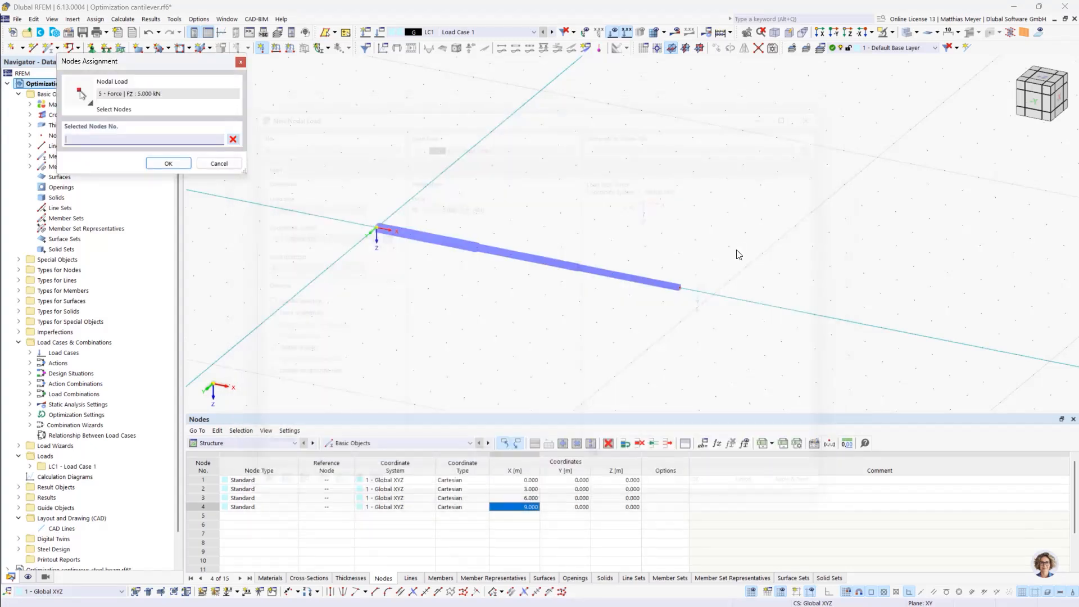
{"action": "left_click", "coordinate": [677, 286]}
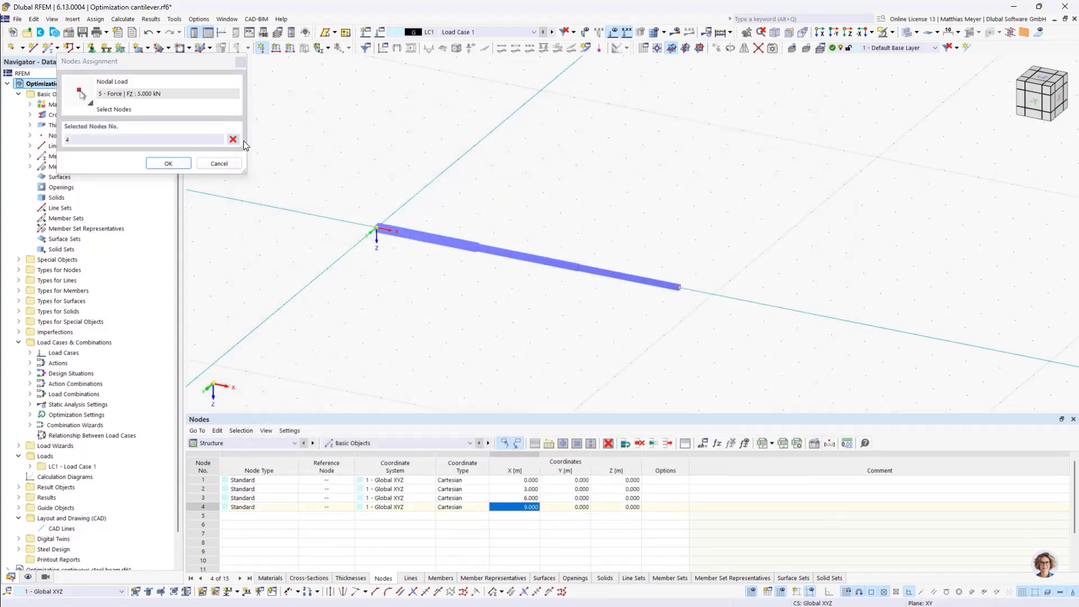
{"action": "left_click", "coordinate": [169, 163]}
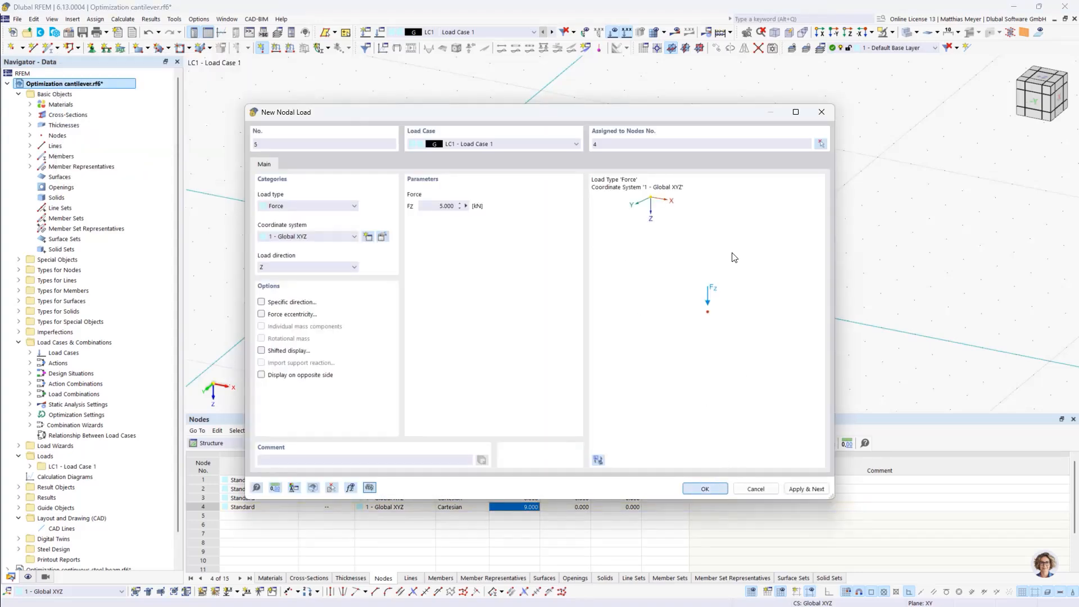
{"action": "key", "text": "Return"}
{"action": "scroll", "coordinate": [674, 201], "scroll_direction": "down", "scroll_amount": 3}
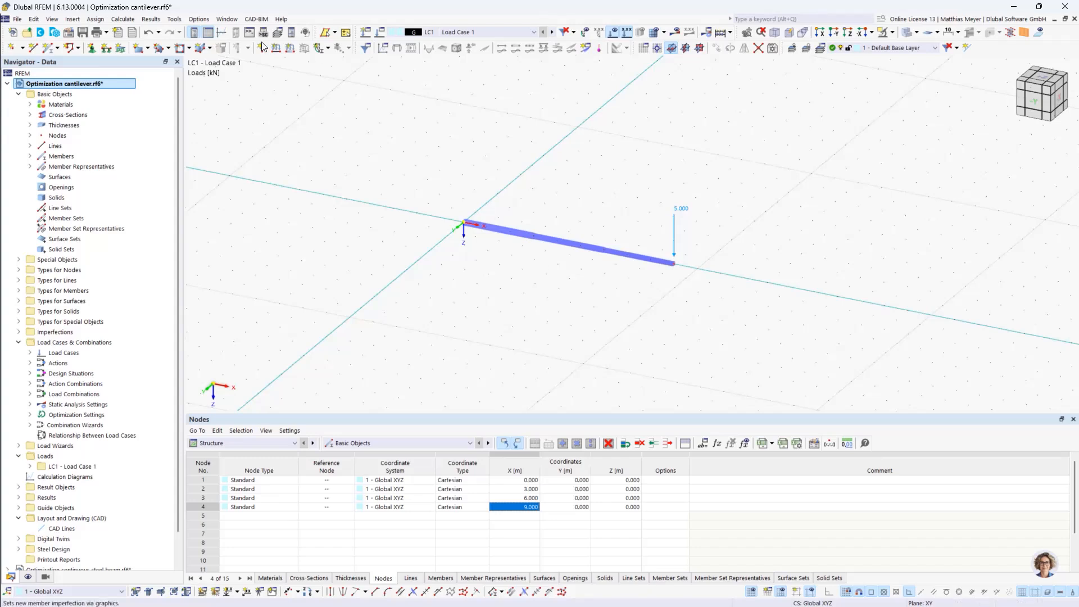
Assign the fixed nodal support "Fest" to node 1 at the cantilever's start
{"action": "left_click", "coordinate": [91, 48]}
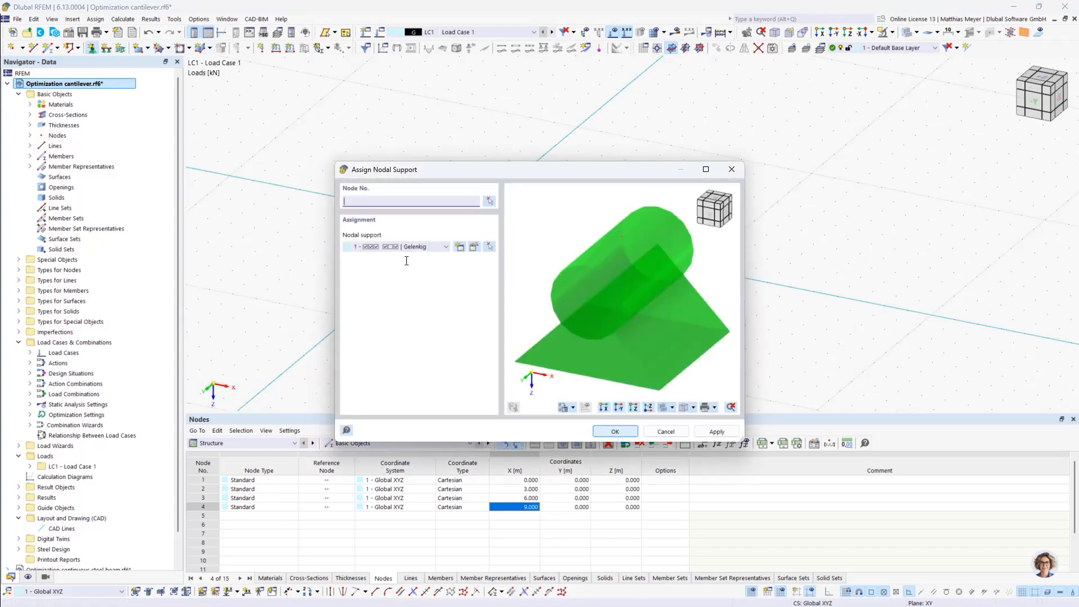
{"action": "left_click", "coordinate": [402, 247]}
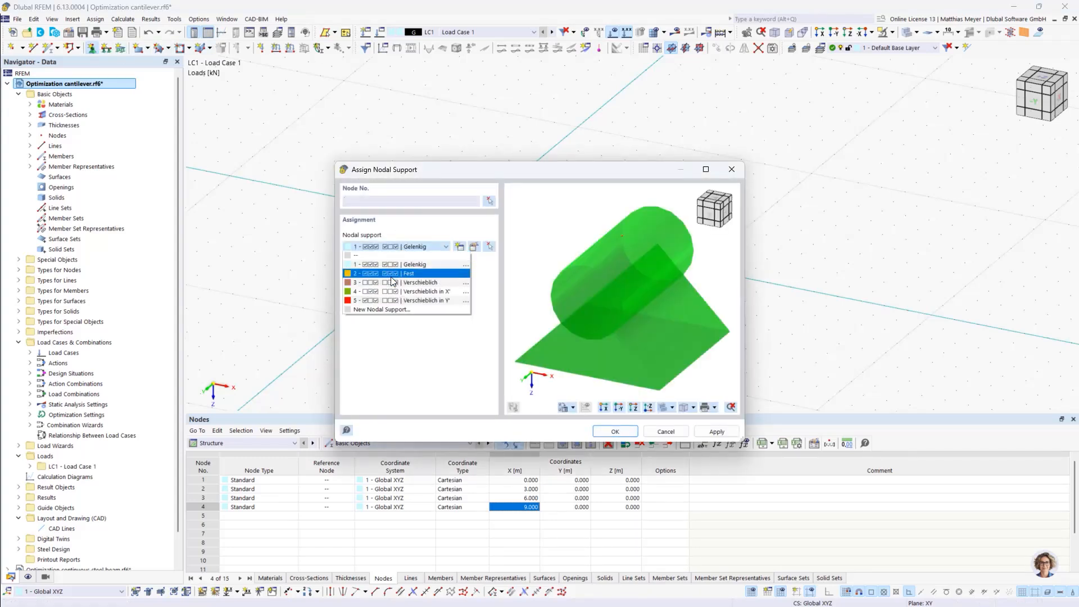
{"action": "left_click", "coordinate": [392, 274]}
{"action": "left_click", "coordinate": [614, 431]}
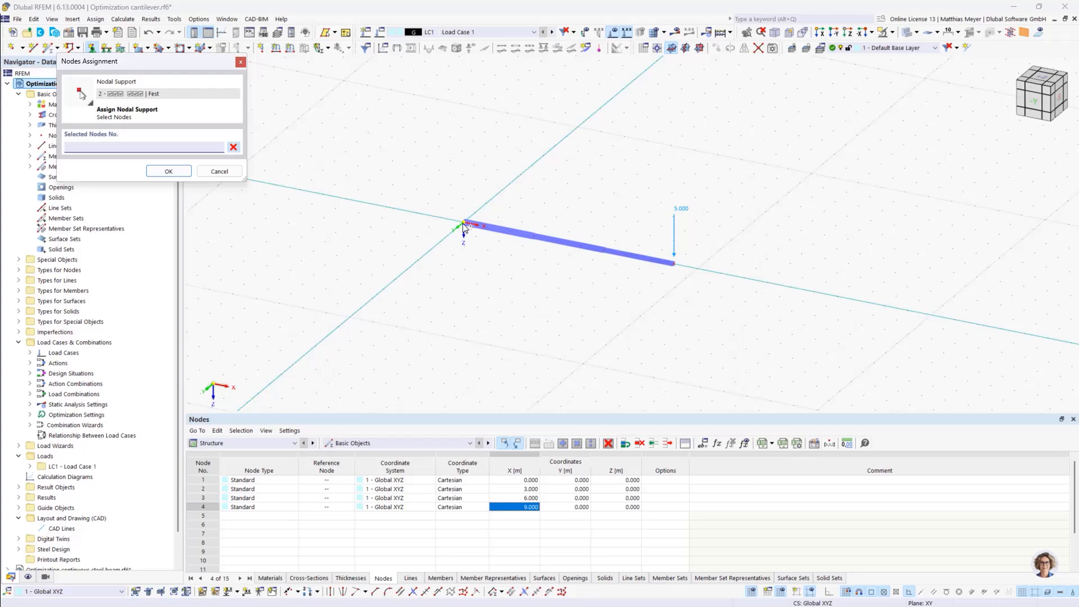
{"action": "left_click", "coordinate": [463, 226]}
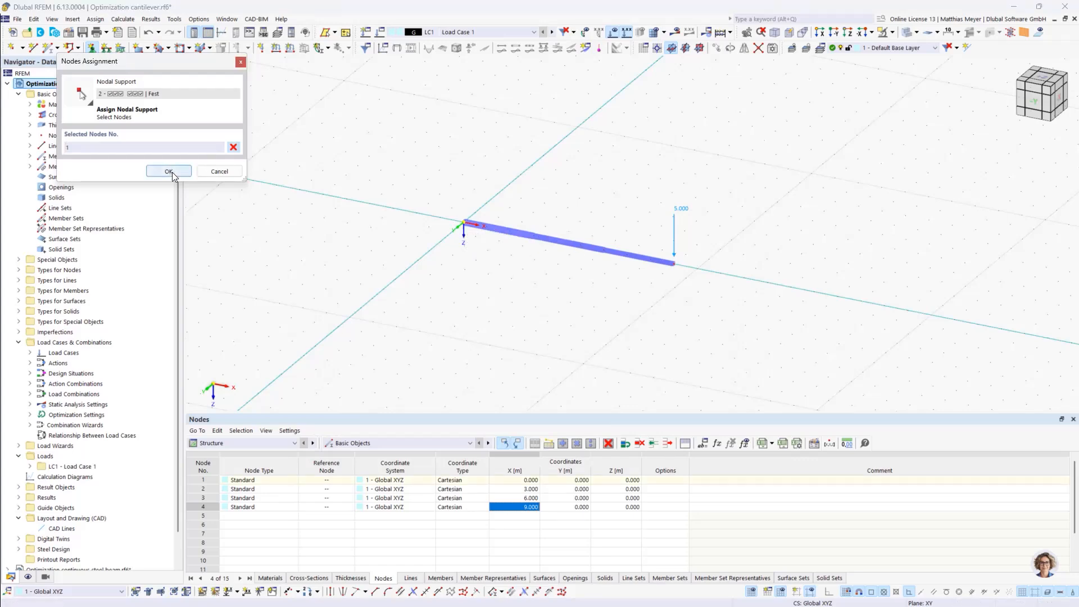
{"action": "left_click", "coordinate": [169, 171]}
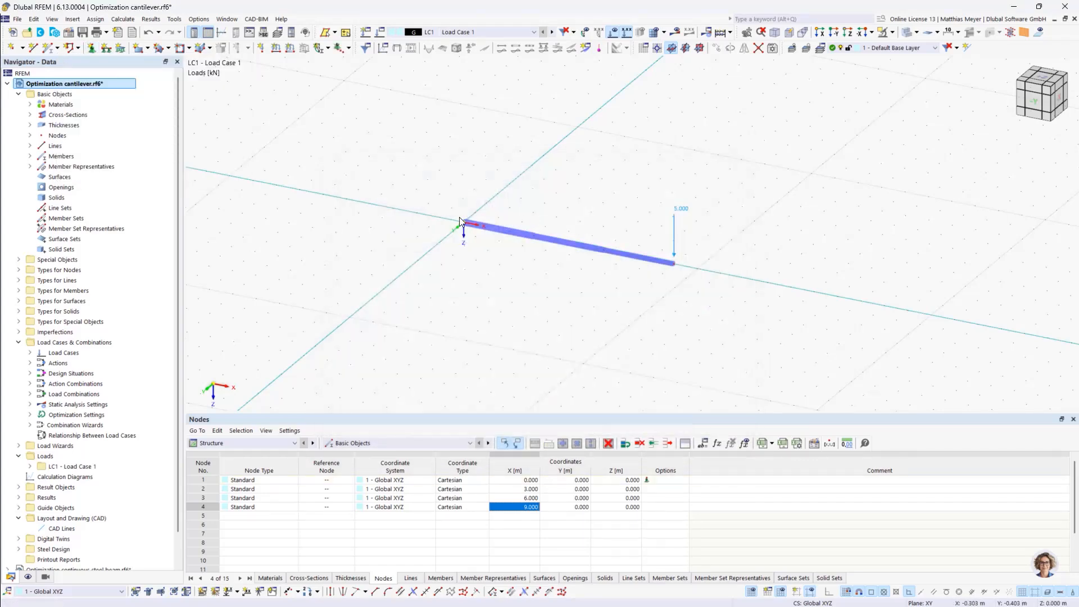
Check load case LC1's analysis type, action category and self-weight settings
{"action": "scroll", "coordinate": [460, 219], "scroll_direction": "up", "scroll_amount": 5}
{"action": "scroll", "coordinate": [500, 220], "scroll_direction": "down", "scroll_amount": 6}
{"action": "scroll", "coordinate": [503, 220], "scroll_direction": "up", "scroll_amount": 2}
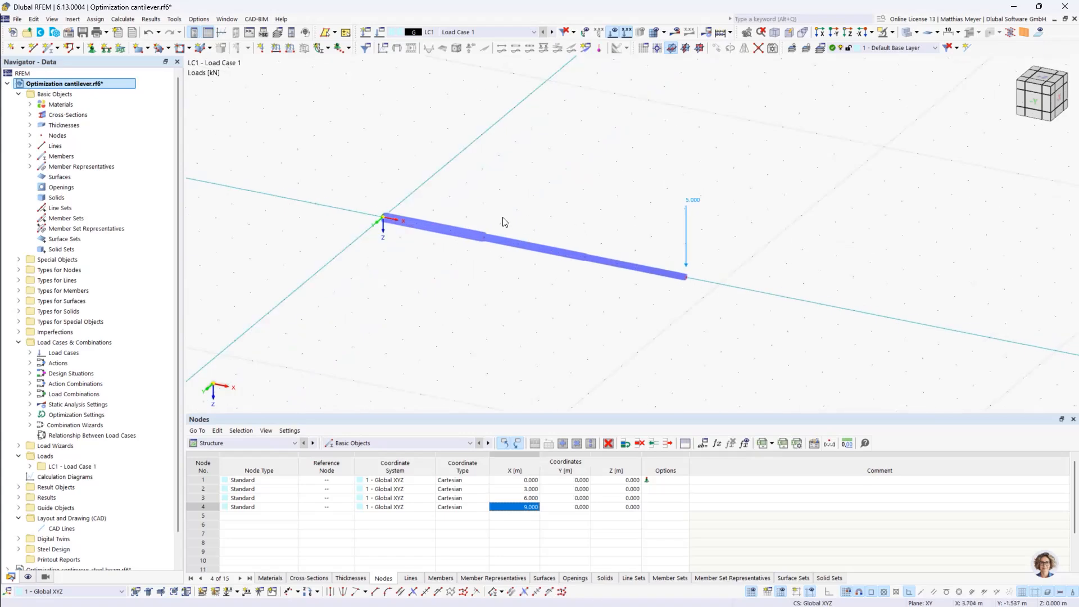
{"action": "left_click", "coordinate": [379, 34]}
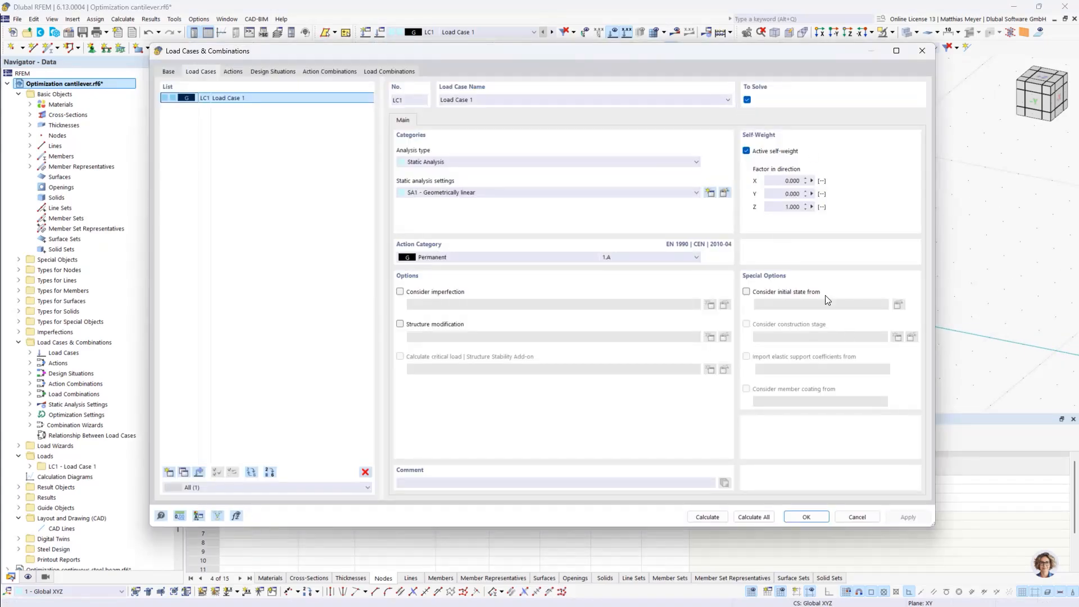
{"action": "left_click", "coordinate": [801, 515]}
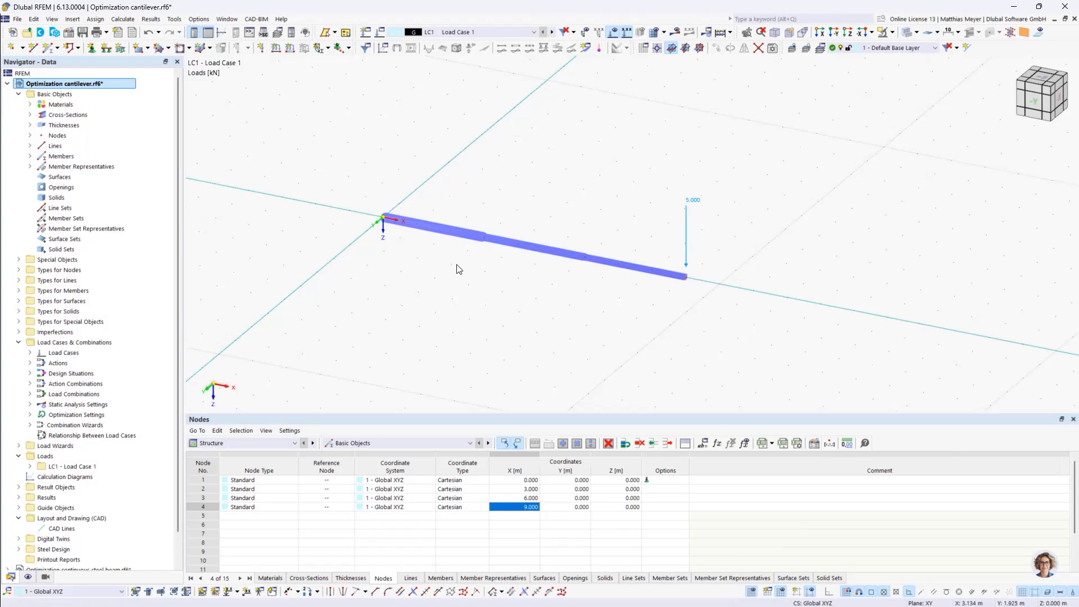
Add the global length parameter L_1 with the comment "Length of beam 1"
{"action": "left_click", "coordinate": [703, 444]}
{"action": "left_click_drag", "start_coordinate": [356, 125], "coordinate": [359, 95]}
{"action": "left_click", "coordinate": [221, 145]}
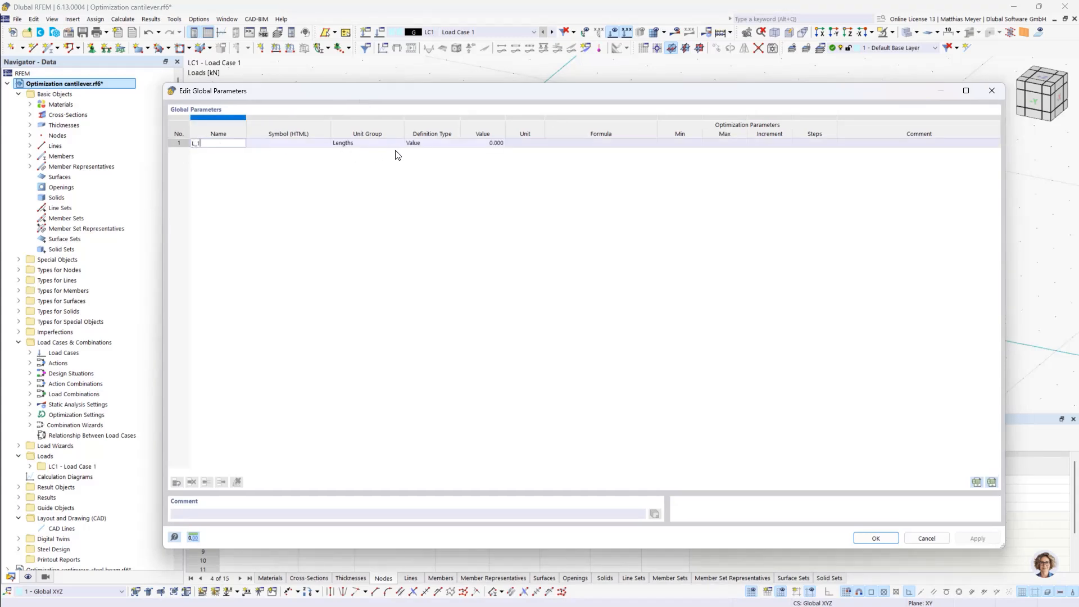
{"action": "left_click", "coordinate": [848, 144]}
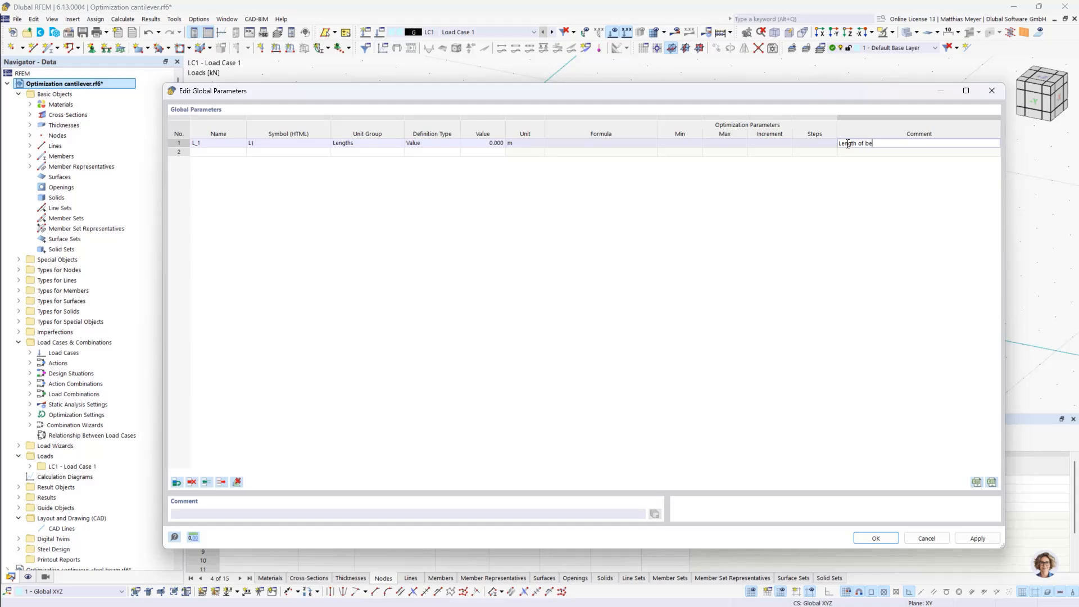
Add the global length parameters L_2 and L_3 with the comments "Length of beam 2" and "Length of beam 3"
{"action": "left_click", "coordinate": [205, 152]}
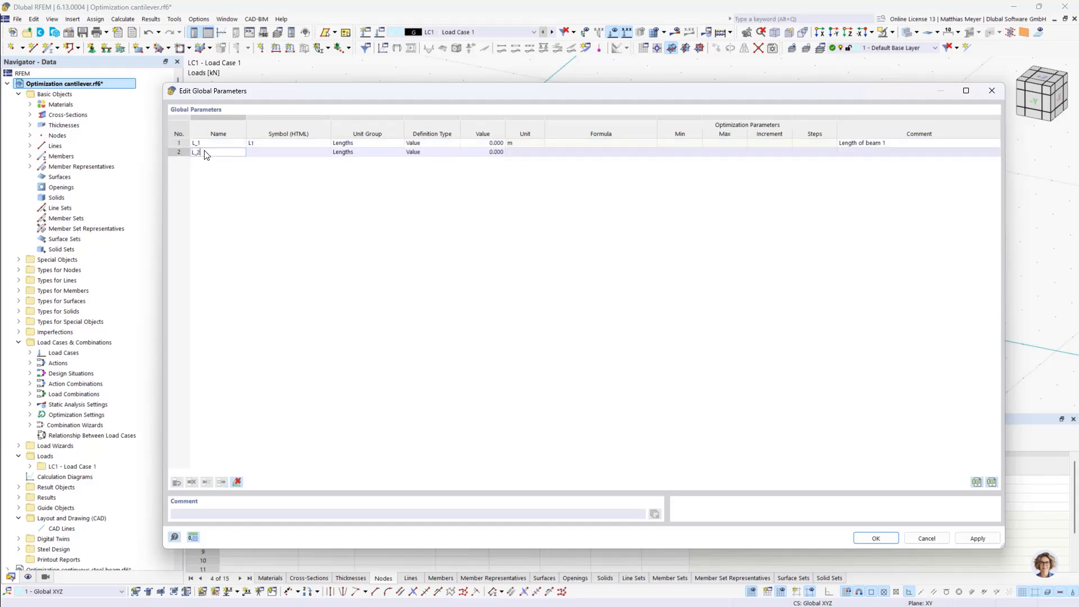
{"action": "key", "text": "Return"}
{"action": "left_click", "coordinate": [854, 151]}
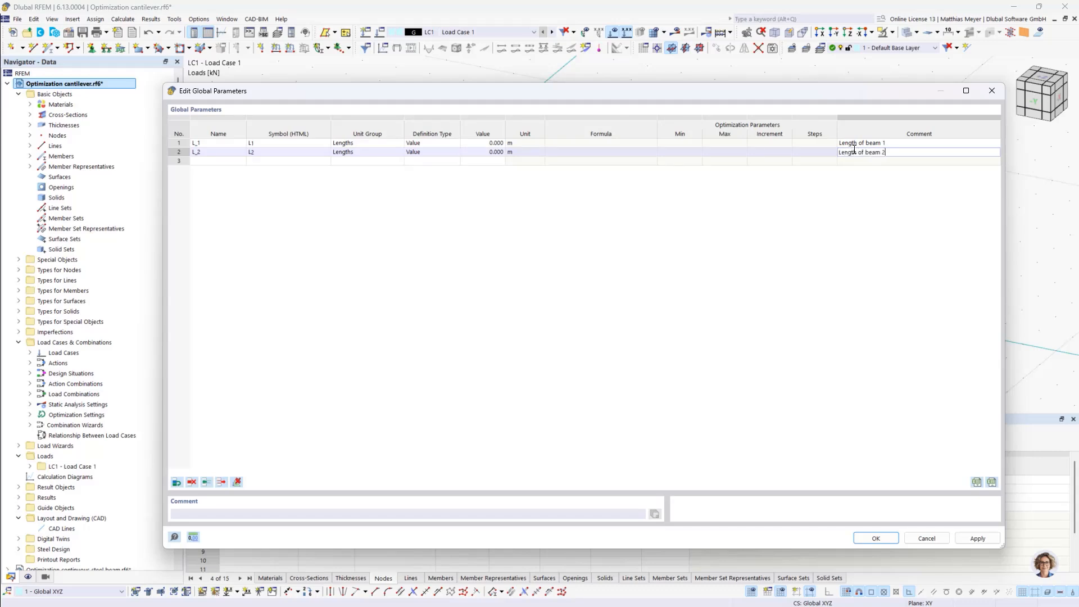
{"action": "left_click", "coordinate": [200, 161]}
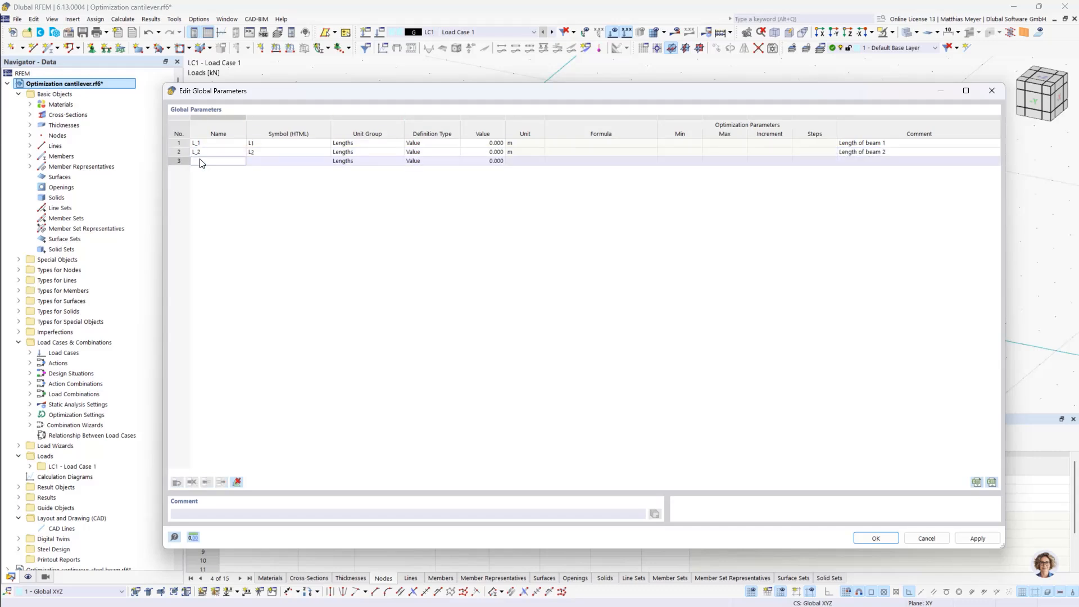
{"action": "left_click", "coordinate": [859, 161]}
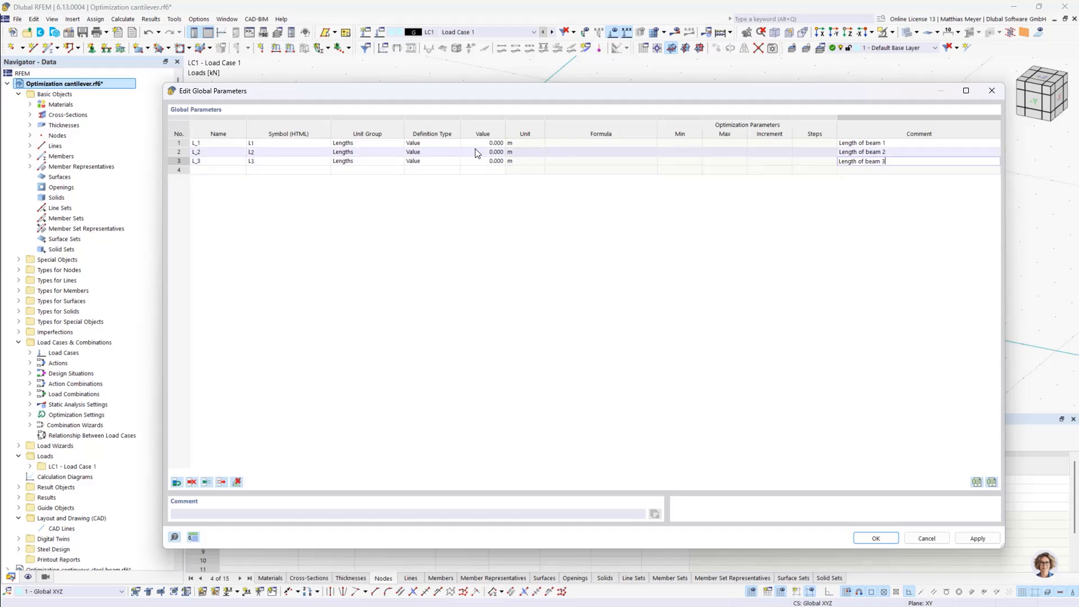
Set parameter L_1 to 3 m, trying the Optimization definition type and returning it to Value
{"action": "left_click", "coordinate": [440, 142]}
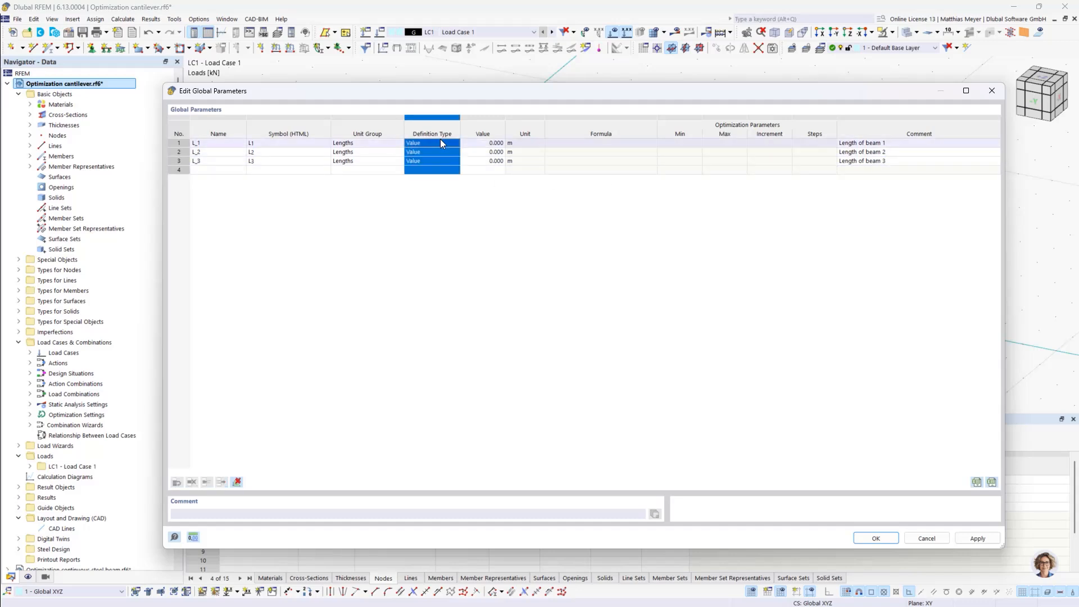
{"action": "left_click", "coordinate": [441, 144]}
{"action": "left_click", "coordinate": [435, 164]}
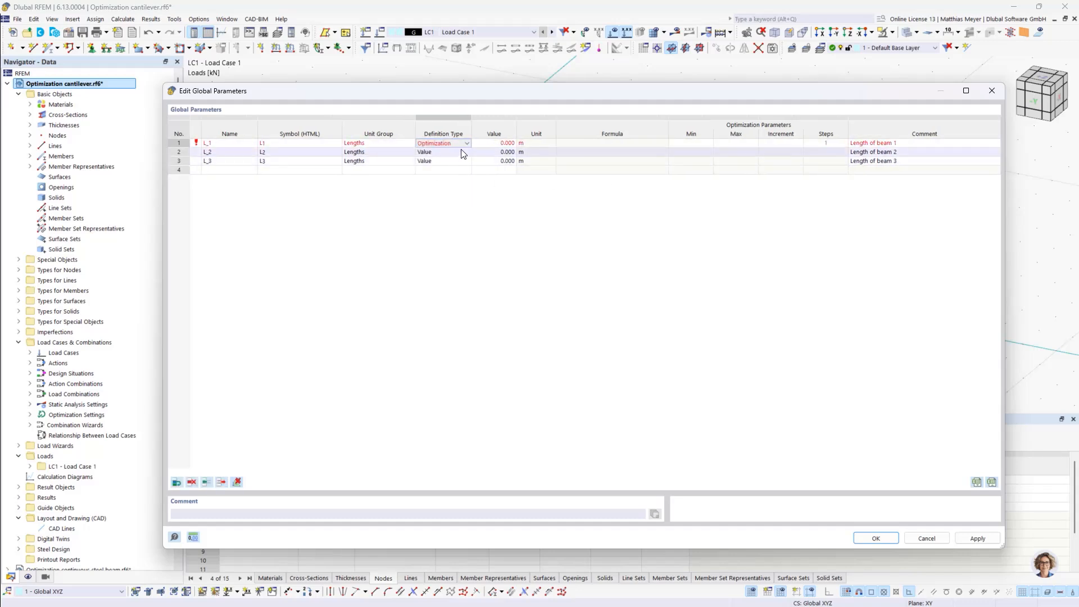
{"action": "left_click", "coordinate": [503, 143]}
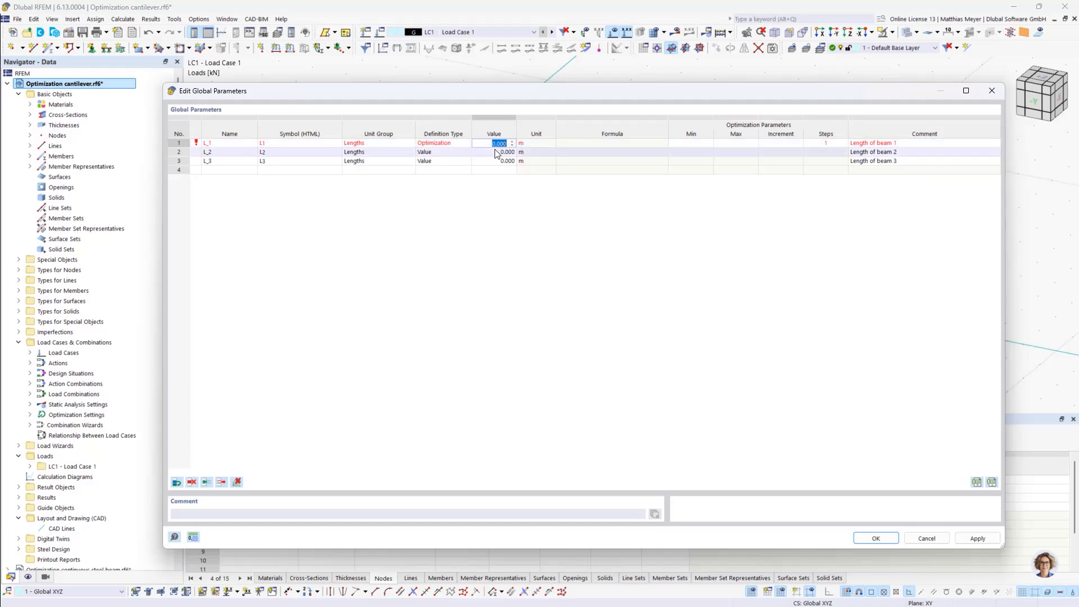
{"action": "type", "text": "3"}
{"action": "left_click", "coordinate": [454, 143]}
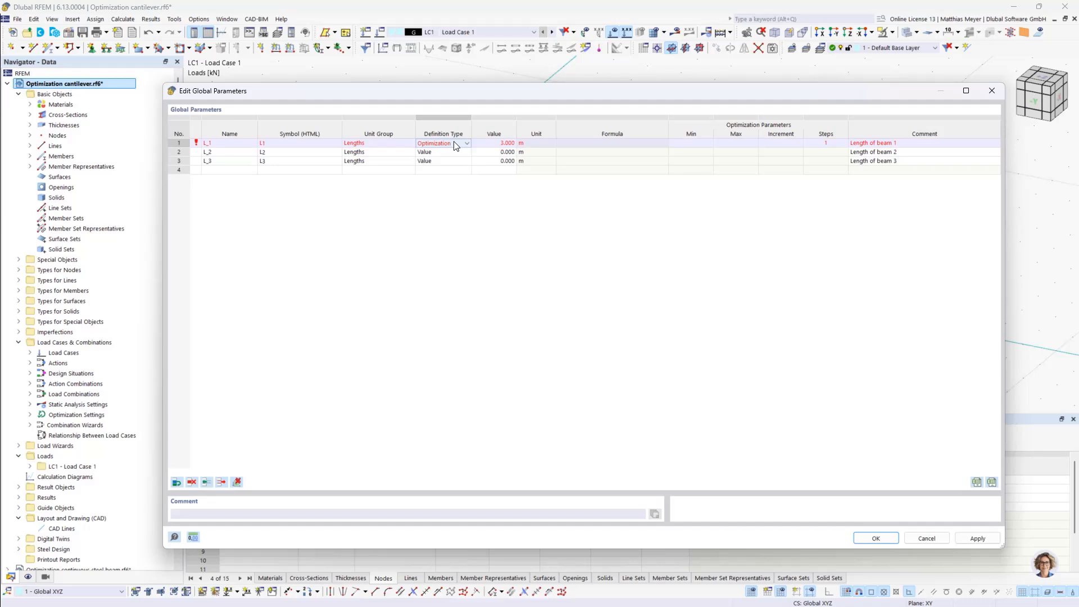
{"action": "left_click", "coordinate": [454, 142]}
{"action": "left_click", "coordinate": [455, 151]}
Set parameters L_2 and L_3 to 3 m each and accept the global parameters
{"action": "left_click", "coordinate": [470, 151]}
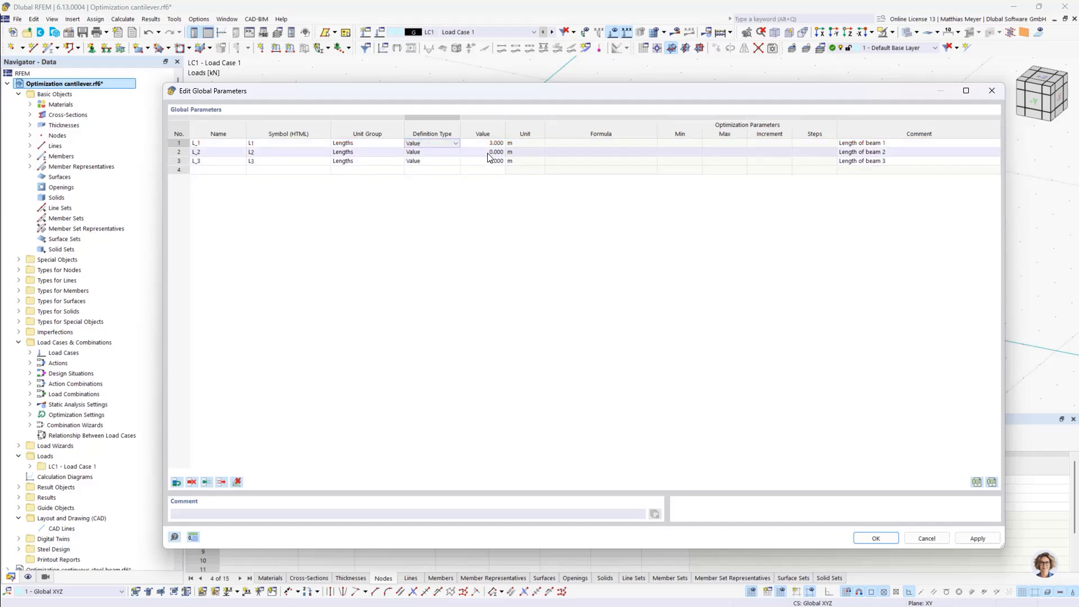
{"action": "type", "text": "3"}
{"action": "left_click", "coordinate": [470, 161]}
{"action": "type", "text": "3"}
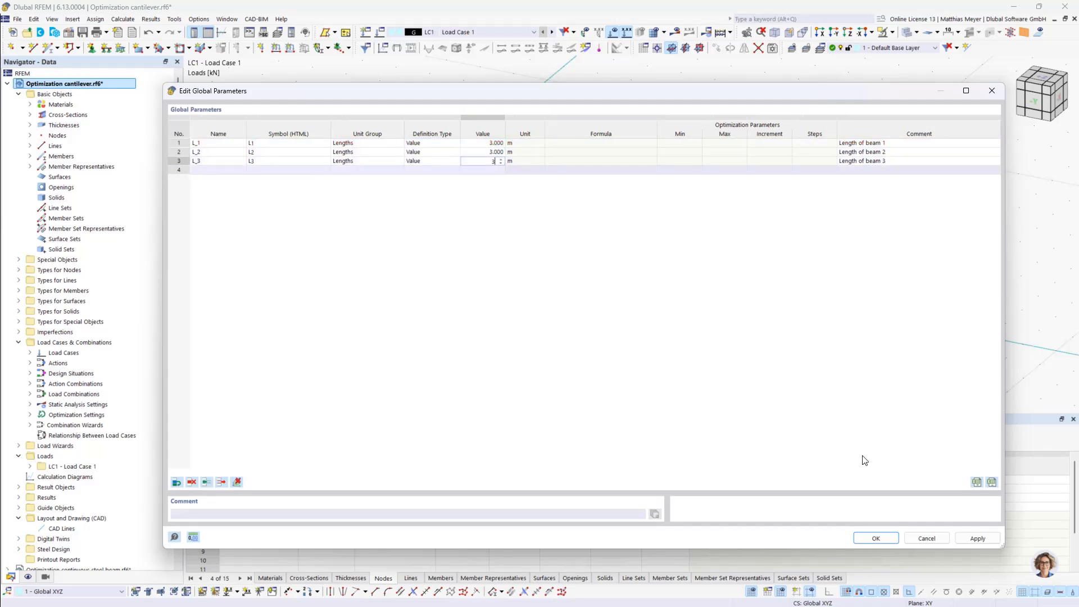
{"action": "left_click", "coordinate": [876, 538]}
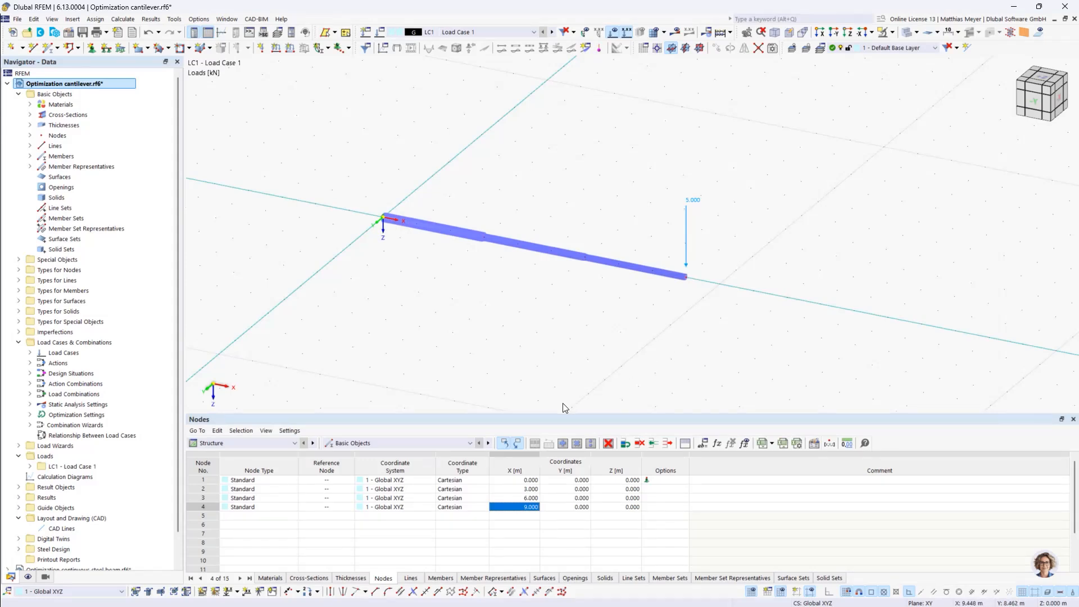
Define the X coordinate of node 2 with the formula L_1
{"action": "double_click", "coordinate": [523, 489]}
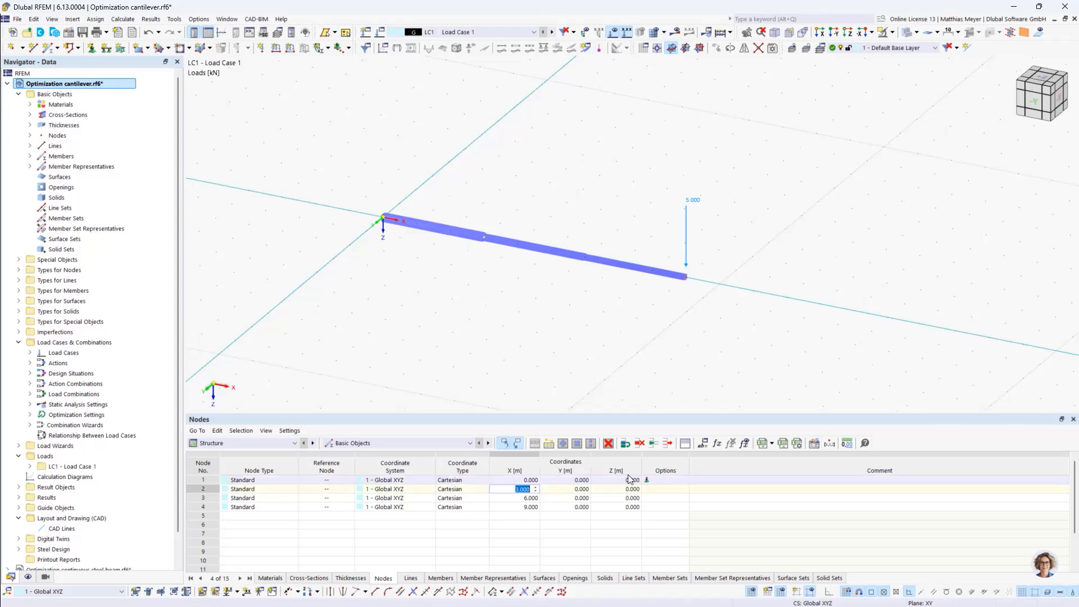
{"action": "left_click", "coordinate": [654, 488]}
{"action": "left_click", "coordinate": [534, 488]}
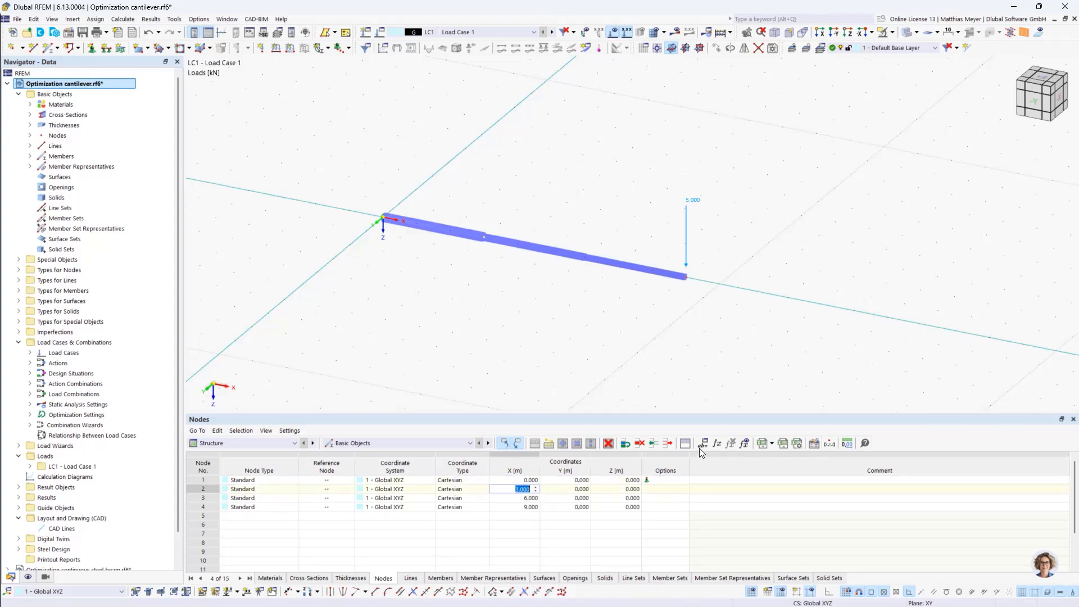
{"action": "left_click", "coordinate": [718, 444]}
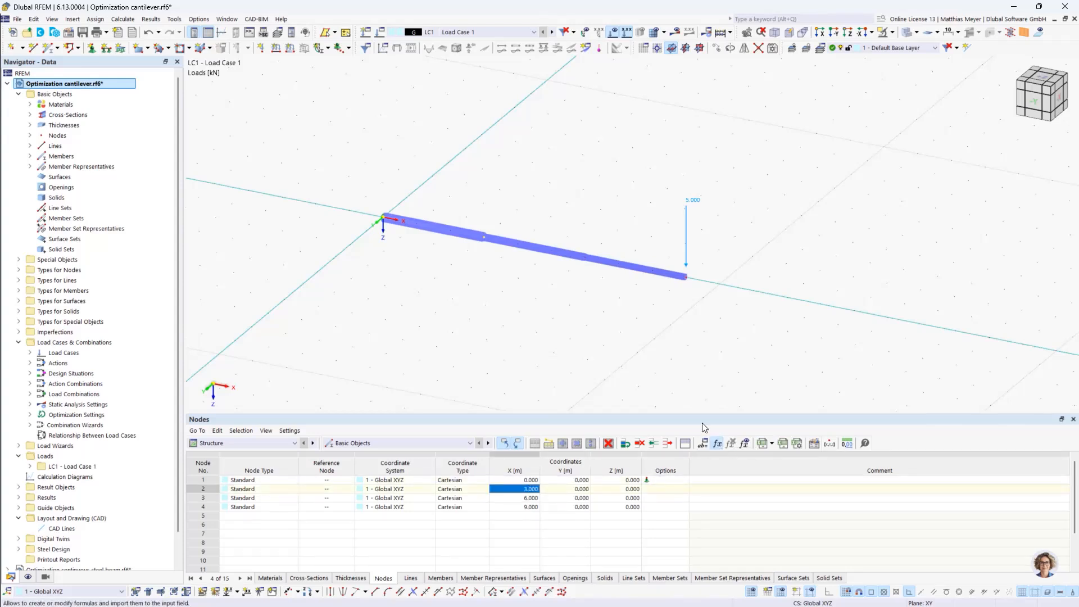
{"action": "left_click", "coordinate": [680, 319]}
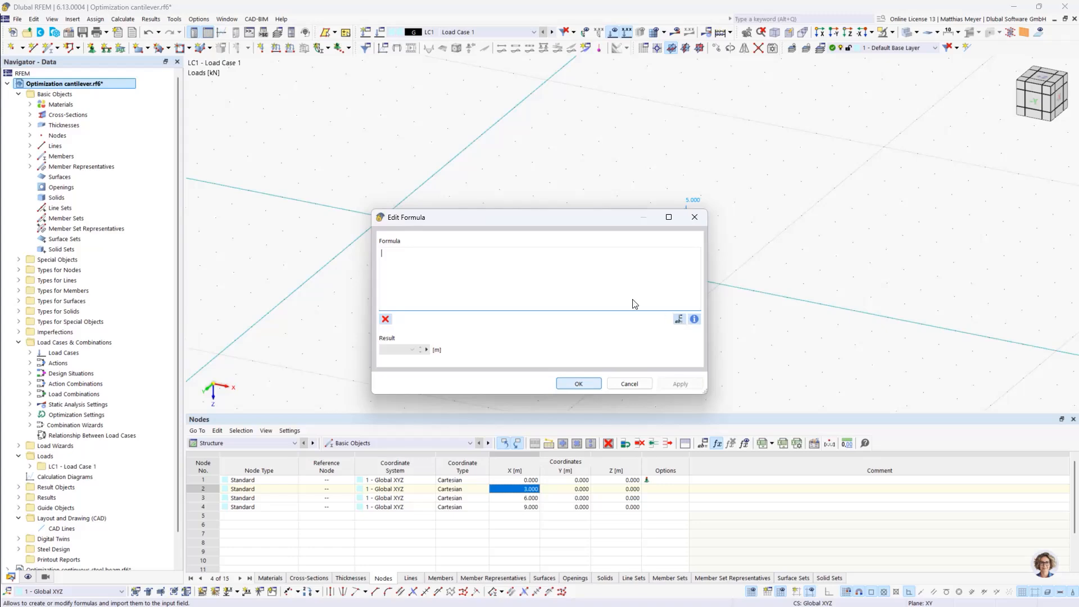
{"action": "double_click", "coordinate": [218, 142]}
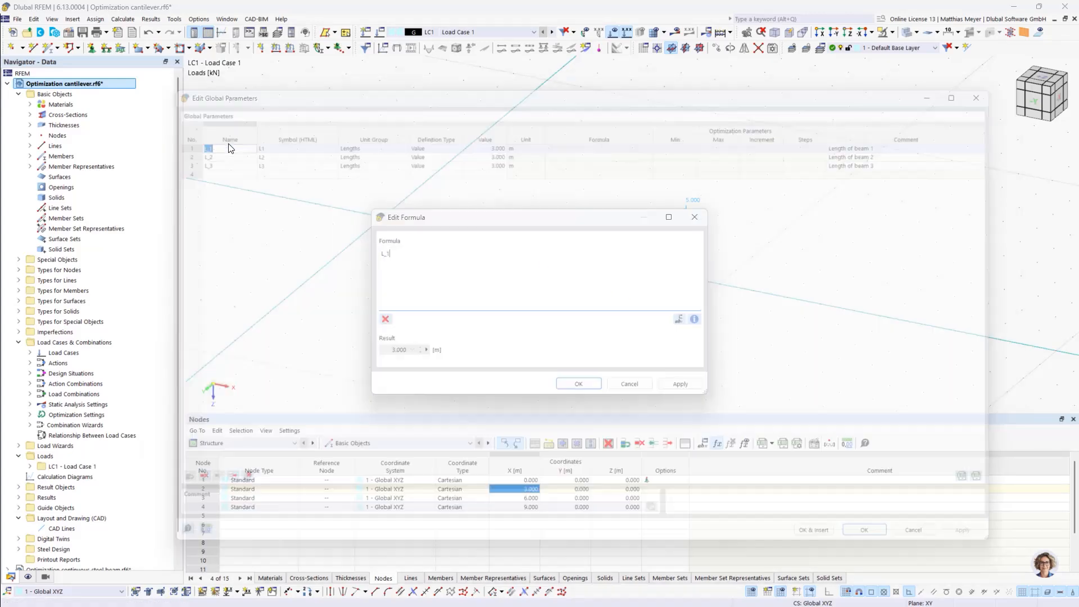
{"action": "left_click", "coordinate": [577, 384]}
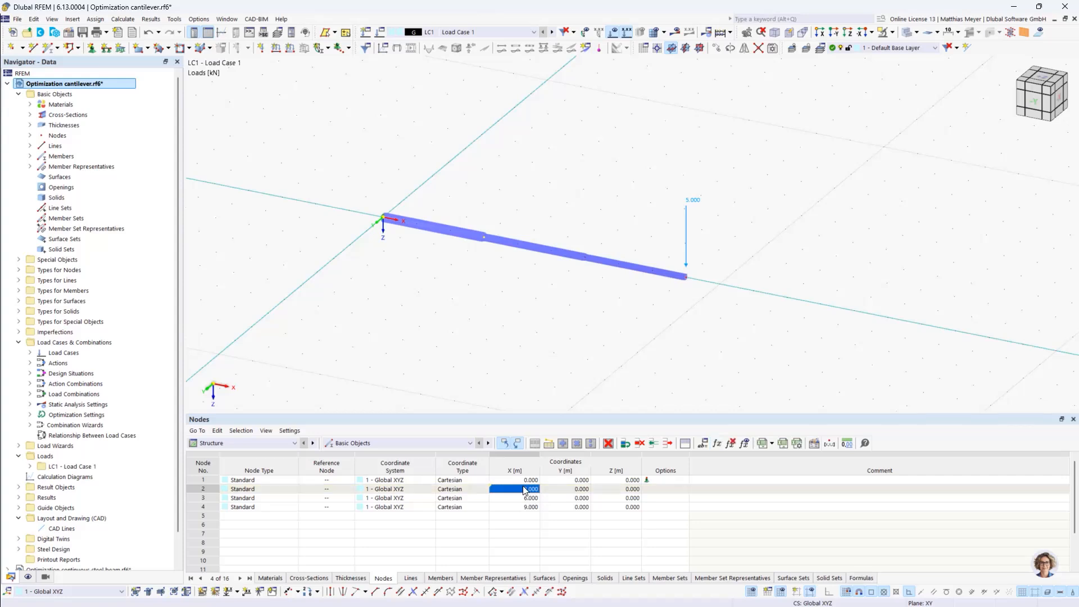
Define the X coordinate of node 3 with the formula L_1+L_2
{"action": "double_click", "coordinate": [531, 498]}
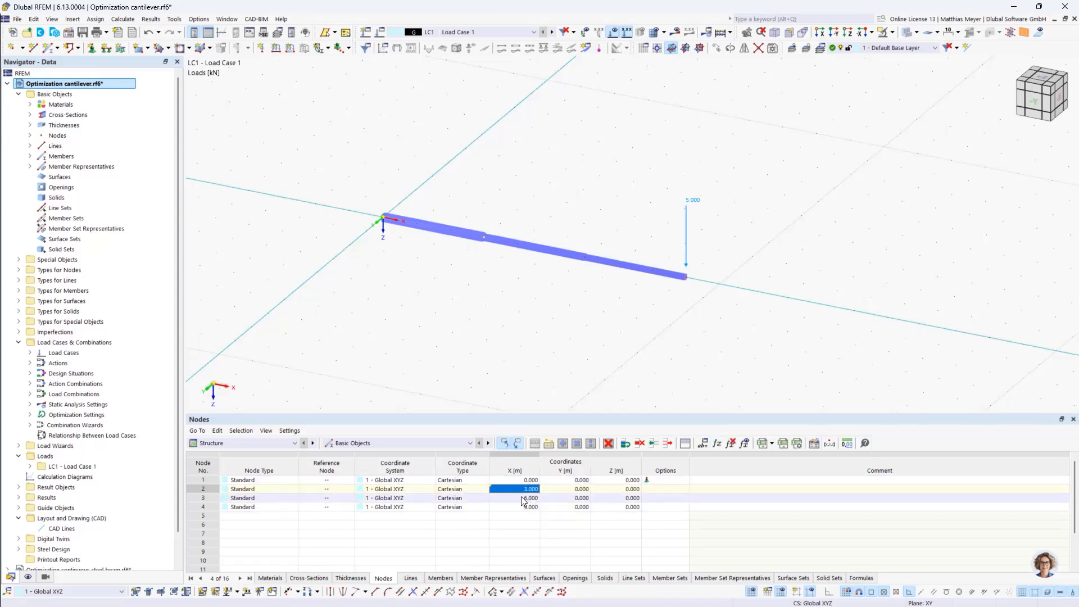
{"action": "left_click", "coordinate": [717, 443]}
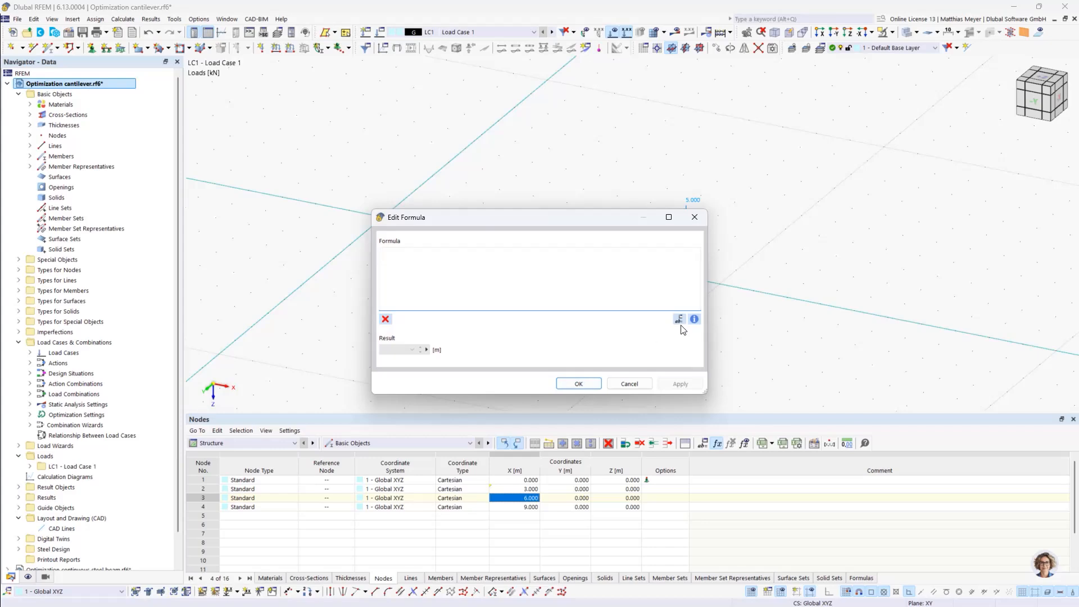
{"action": "left_click", "coordinate": [678, 319]}
{"action": "double_click", "coordinate": [221, 145]}
{"action": "left_click", "coordinate": [679, 318]}
{"action": "double_click", "coordinate": [238, 152]}
{"action": "left_click", "coordinate": [579, 383]}
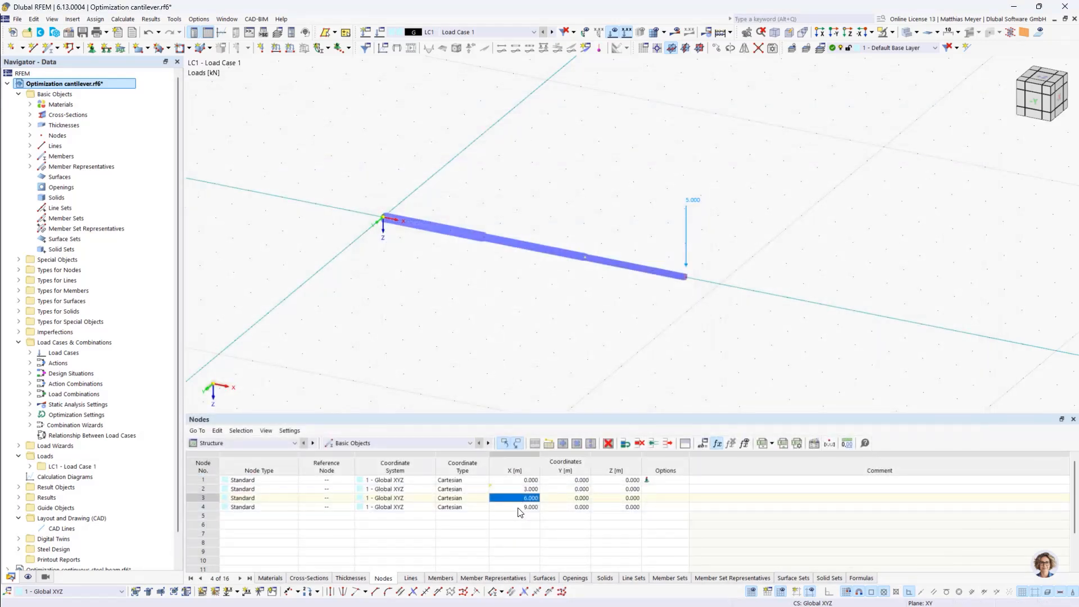
Define the X coordinate of node 4 with the formula L_1+L_2+L_3
{"action": "left_click", "coordinate": [517, 507]}
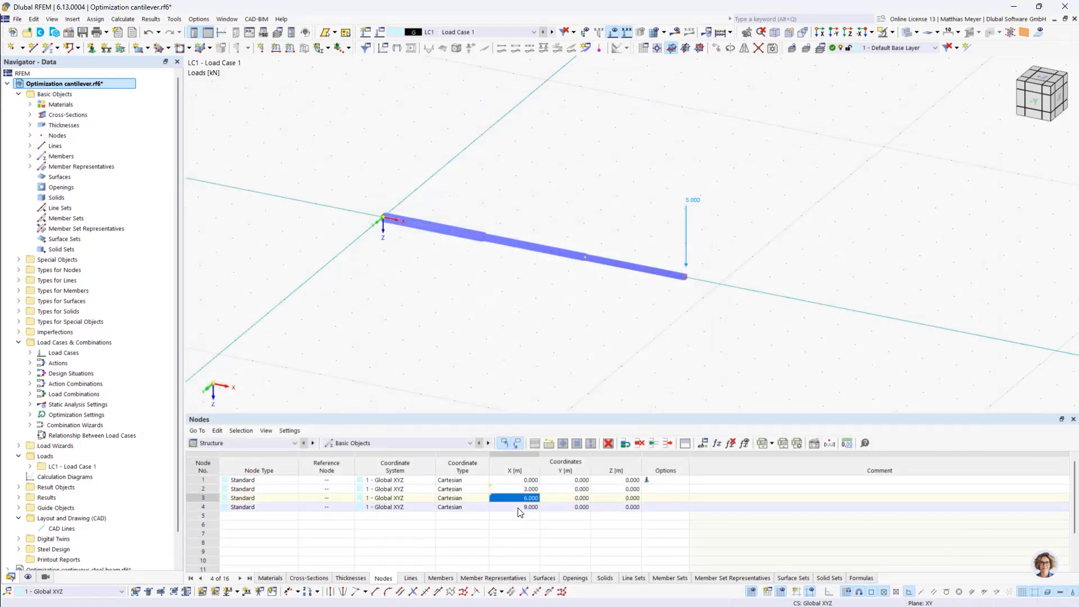
{"action": "left_click", "coordinate": [715, 444]}
{"action": "left_click", "coordinate": [678, 319]}
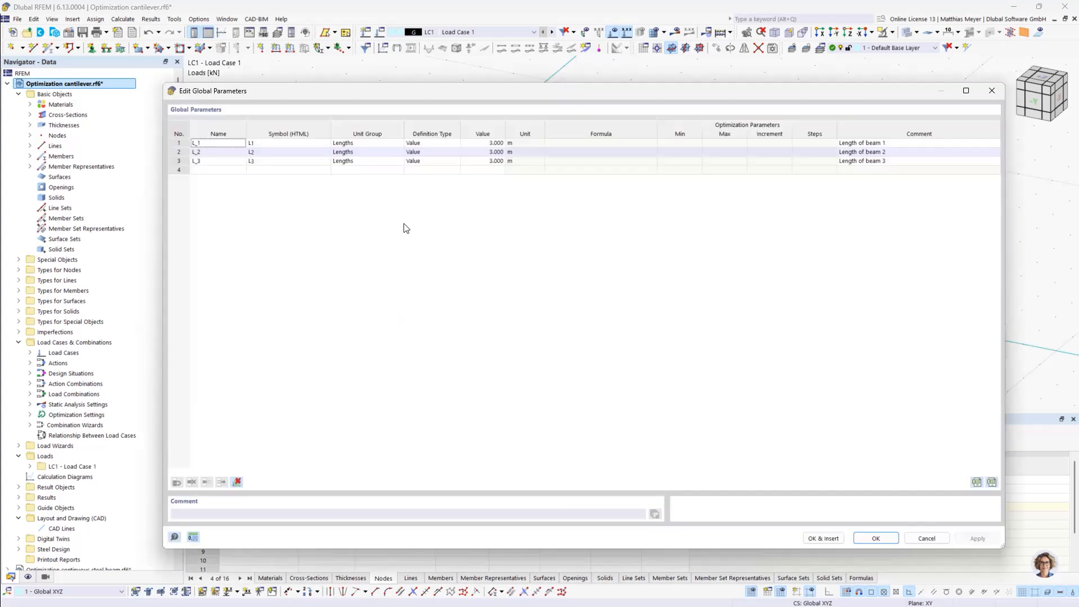
{"action": "double_click", "coordinate": [225, 143]}
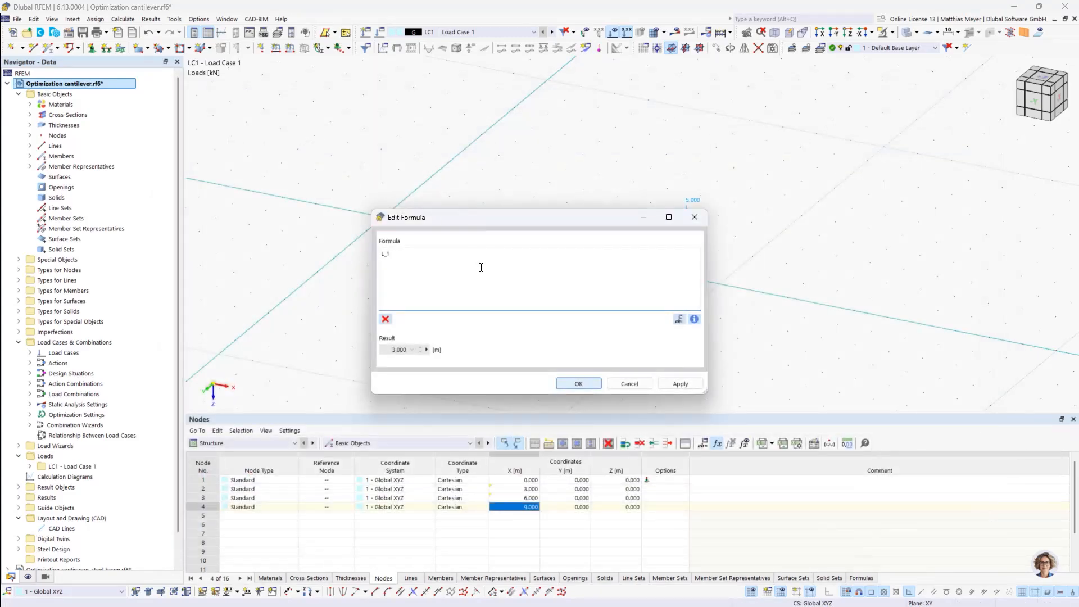
{"action": "type", "text": "+"}
{"action": "left_click", "coordinate": [679, 319]}
{"action": "double_click", "coordinate": [225, 153]}
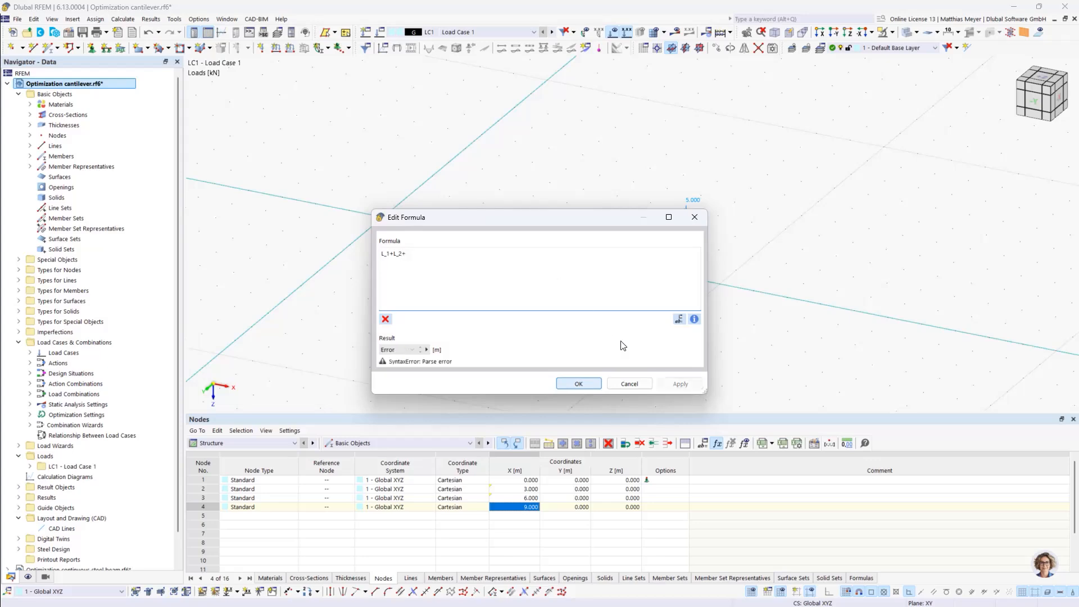
{"action": "left_click", "coordinate": [679, 319]}
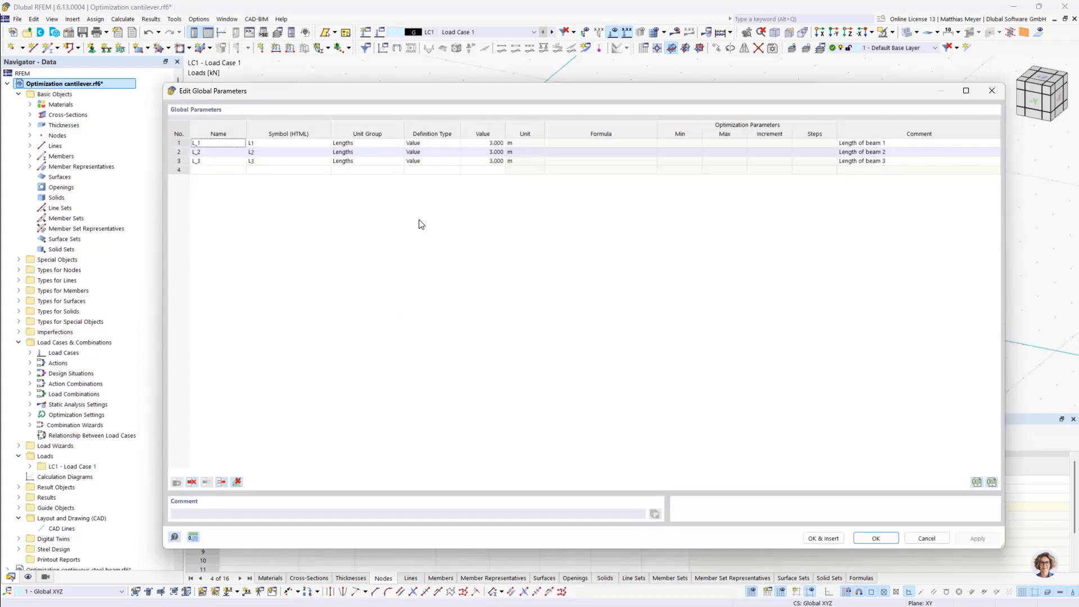
{"action": "double_click", "coordinate": [228, 161]}
{"action": "left_click", "coordinate": [579, 381]}
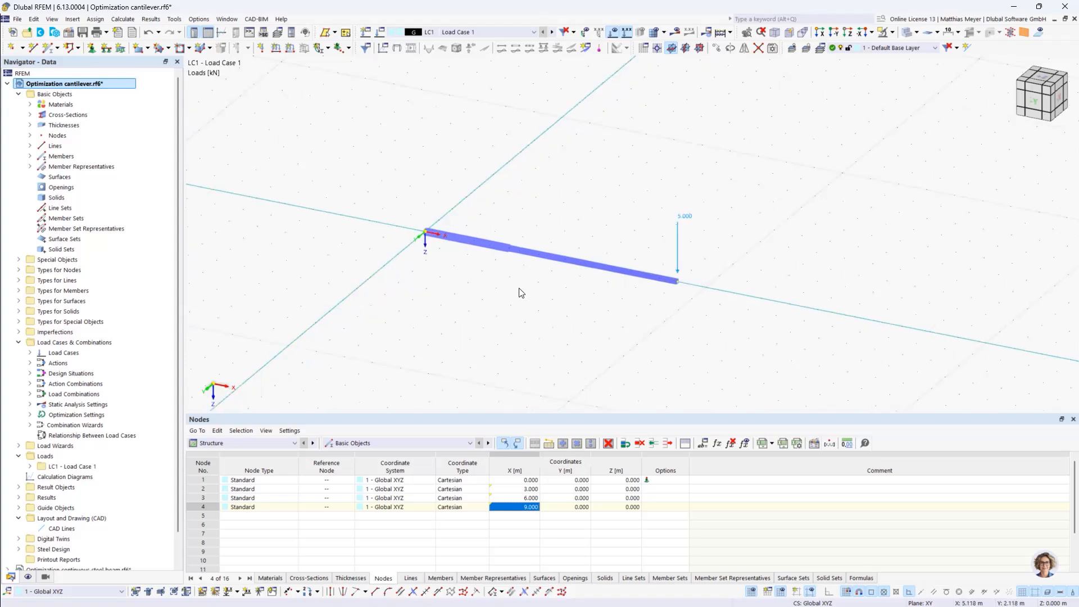
Show the Steel Design input data for the design situations and run the steel design calculation
{"action": "left_click", "coordinate": [242, 443]}
{"action": "left_click", "coordinate": [214, 497]}
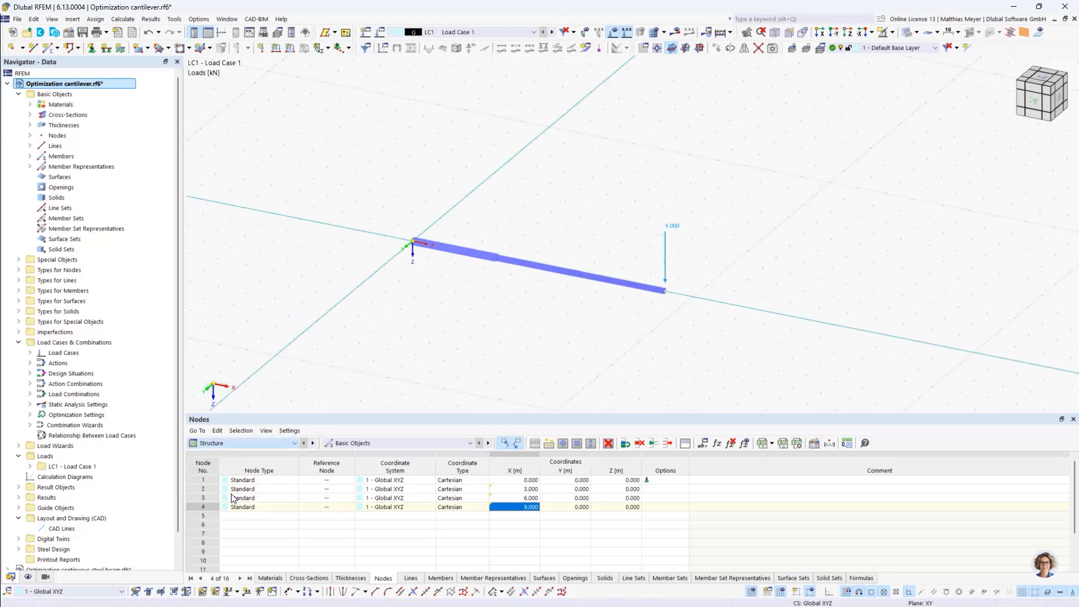
{"action": "left_click", "coordinate": [396, 443]}
{"action": "left_click", "coordinate": [397, 453]}
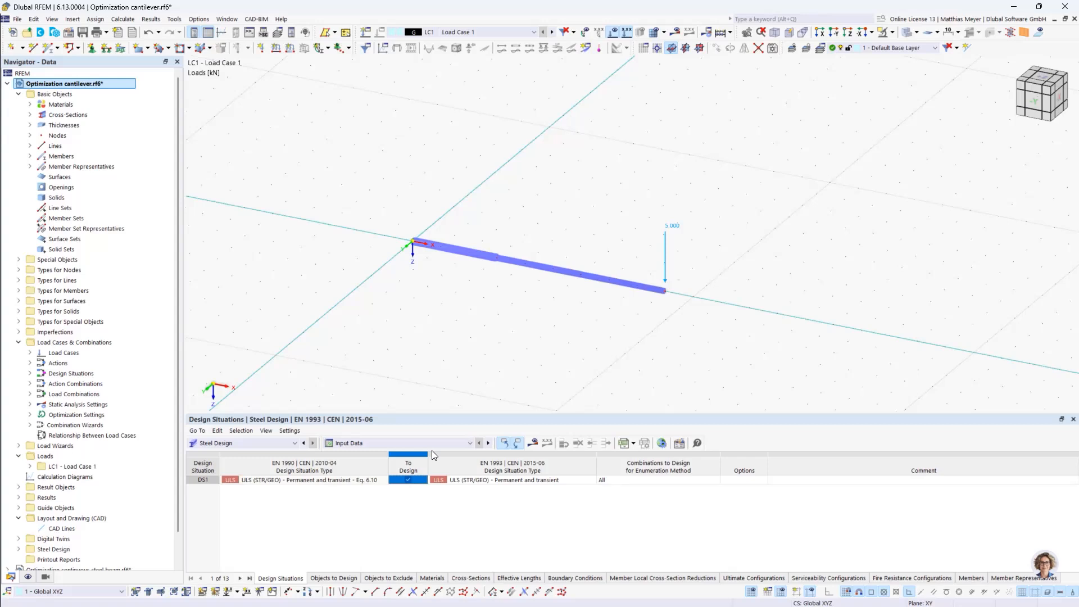
{"action": "left_click", "coordinate": [532, 443]}
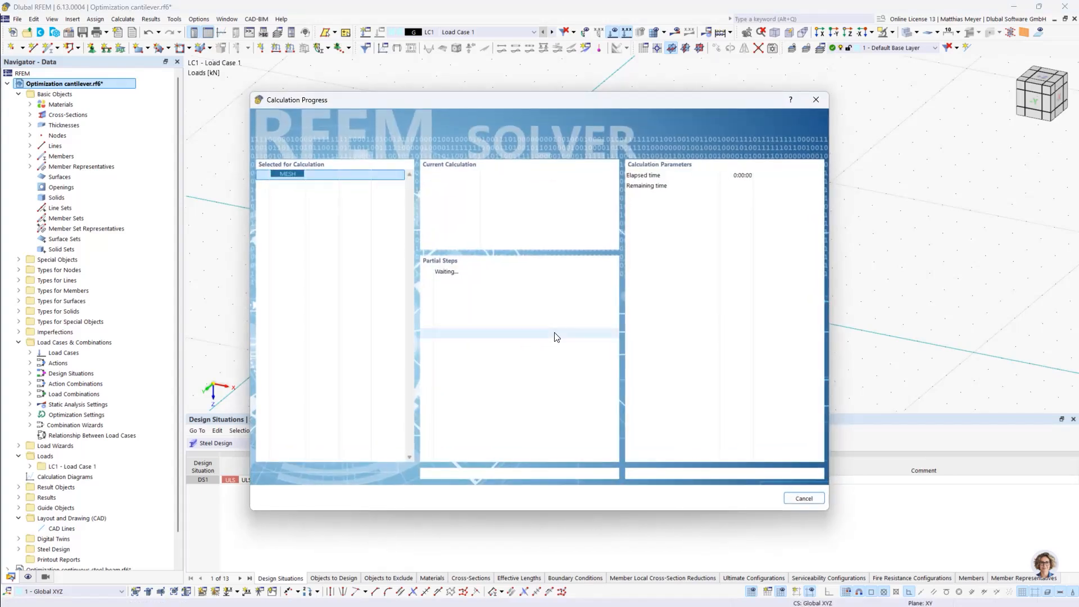
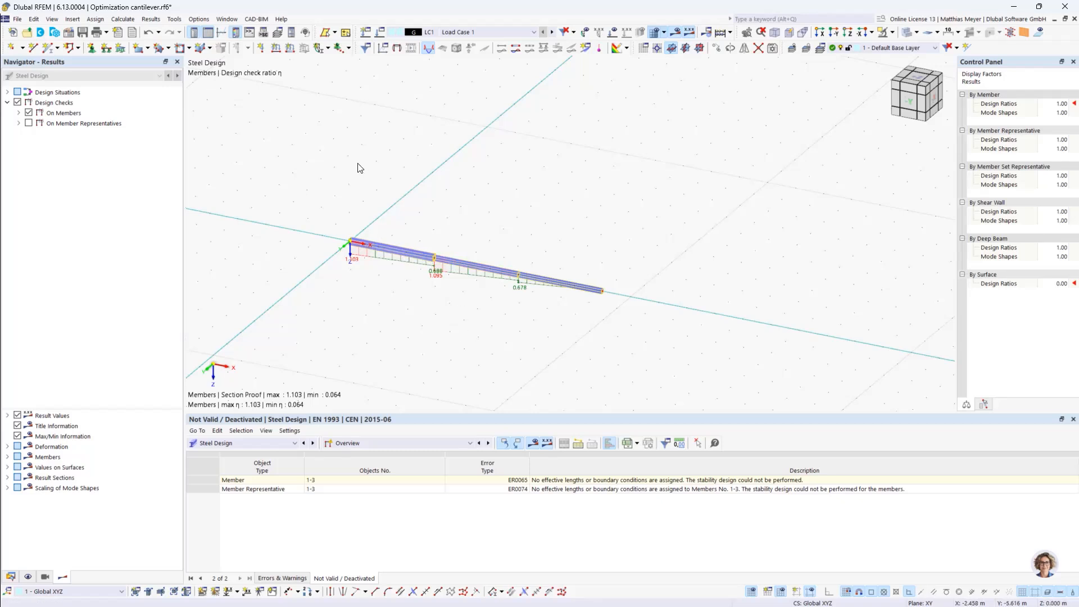
Set the definition type of the global parameters L_1, L_2 and L_3 to Optimization
{"action": "left_click", "coordinate": [33, 19]}
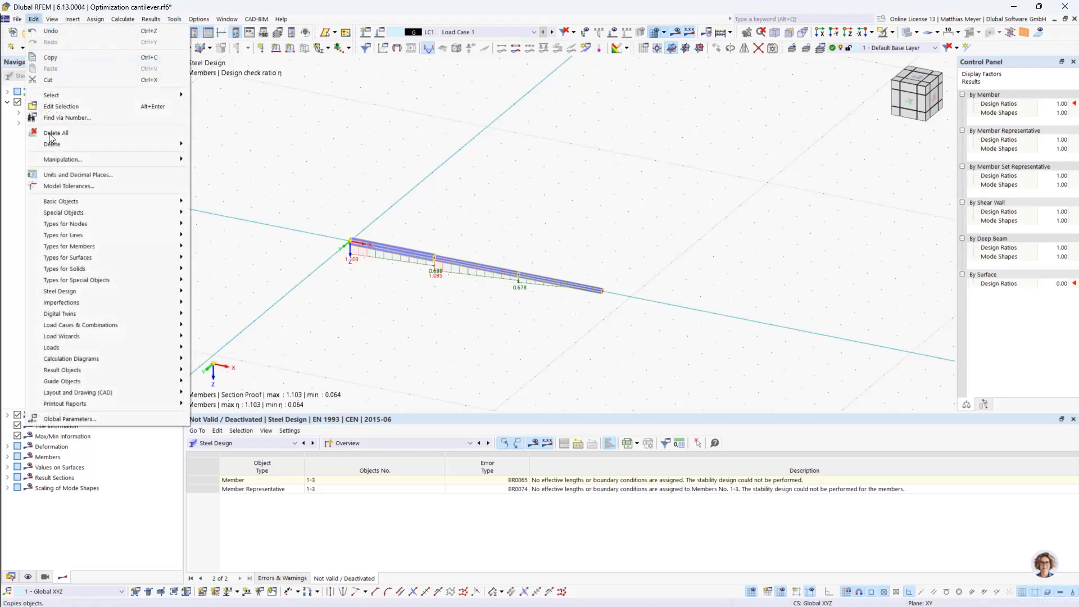
{"action": "left_click", "coordinate": [75, 421]}
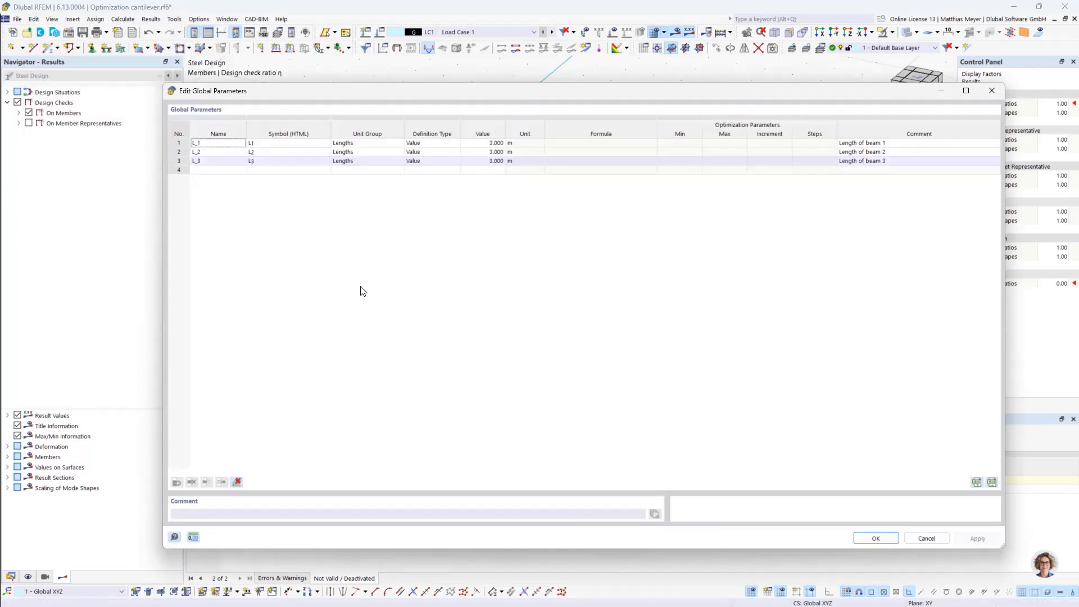
{"action": "left_click", "coordinate": [448, 146]}
{"action": "left_click", "coordinate": [454, 144]}
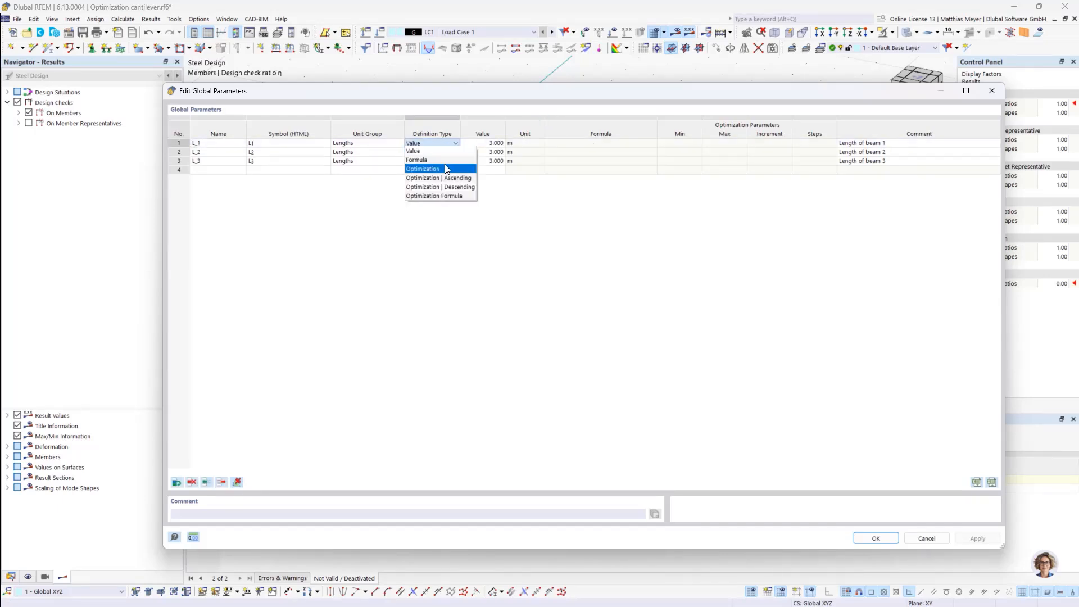
{"action": "left_click", "coordinate": [443, 164]}
{"action": "left_click", "coordinate": [439, 154]}
{"action": "left_click", "coordinate": [441, 153]}
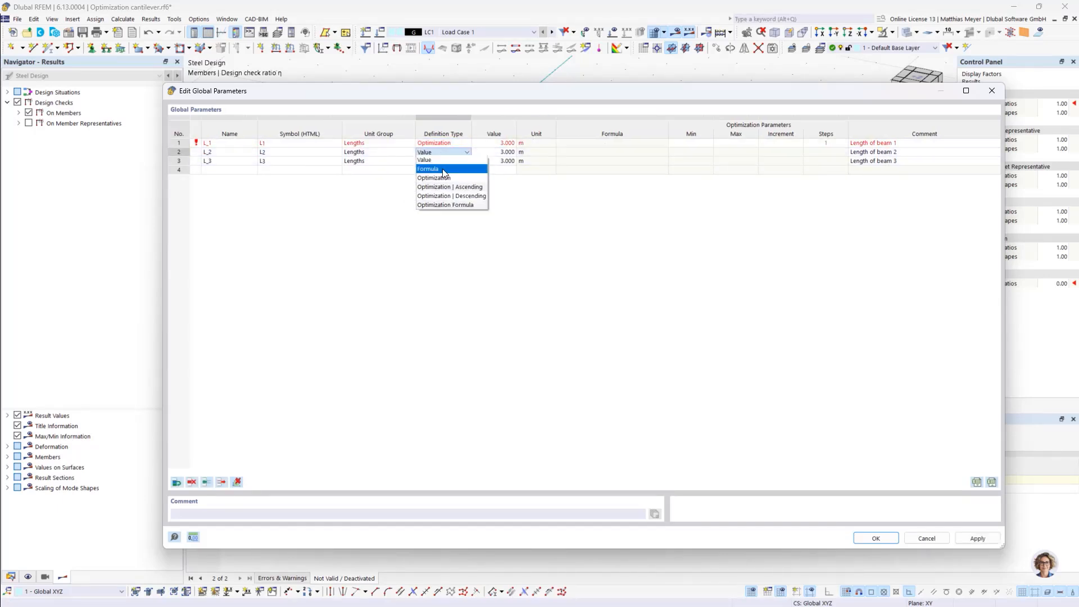
{"action": "left_click", "coordinate": [448, 175]}
{"action": "left_click", "coordinate": [446, 161]}
{"action": "left_click", "coordinate": [445, 161]}
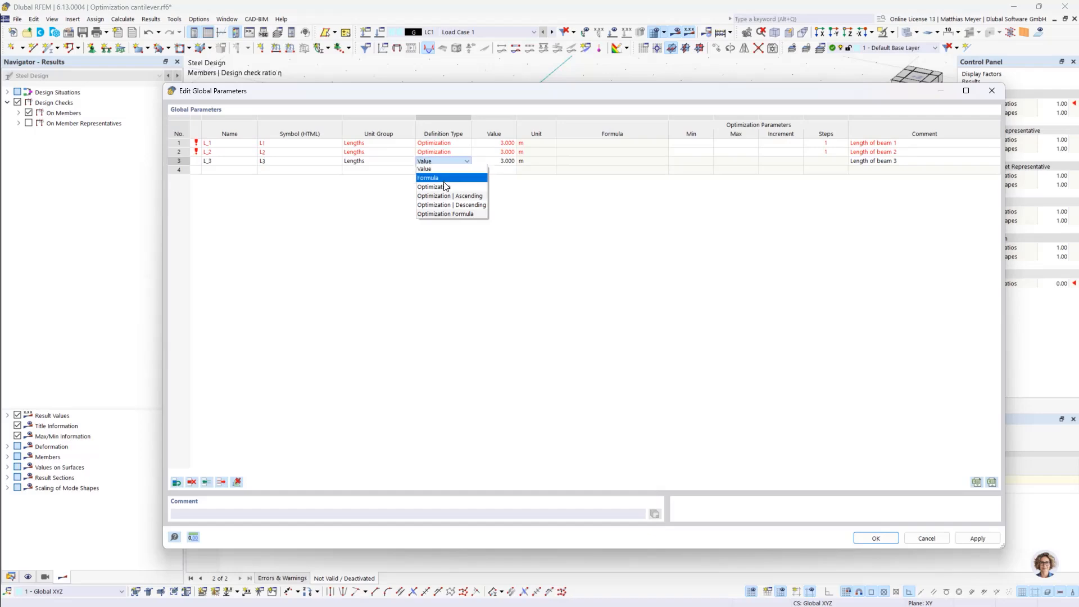
{"action": "left_click", "coordinate": [445, 187]}
Give L_3 an optimization range from 3 m to 6 m with 5 steps
{"action": "left_click_drag", "start_coordinate": [474, 92], "coordinate": [412, 357]}
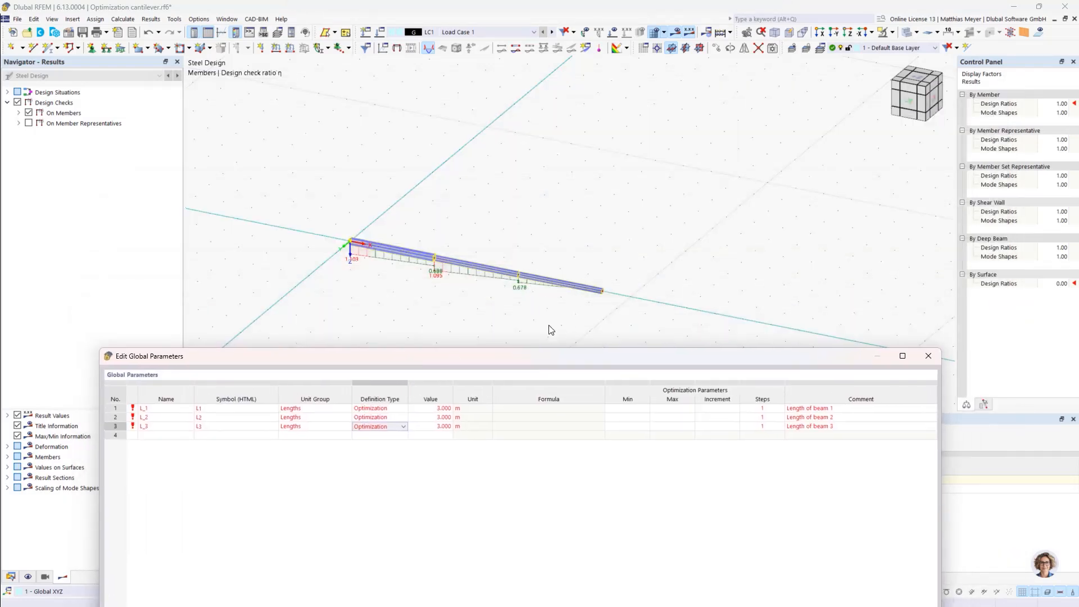
{"action": "left_click_drag", "start_coordinate": [530, 358], "coordinate": [553, 102]}
{"action": "left_click", "coordinate": [652, 169]}
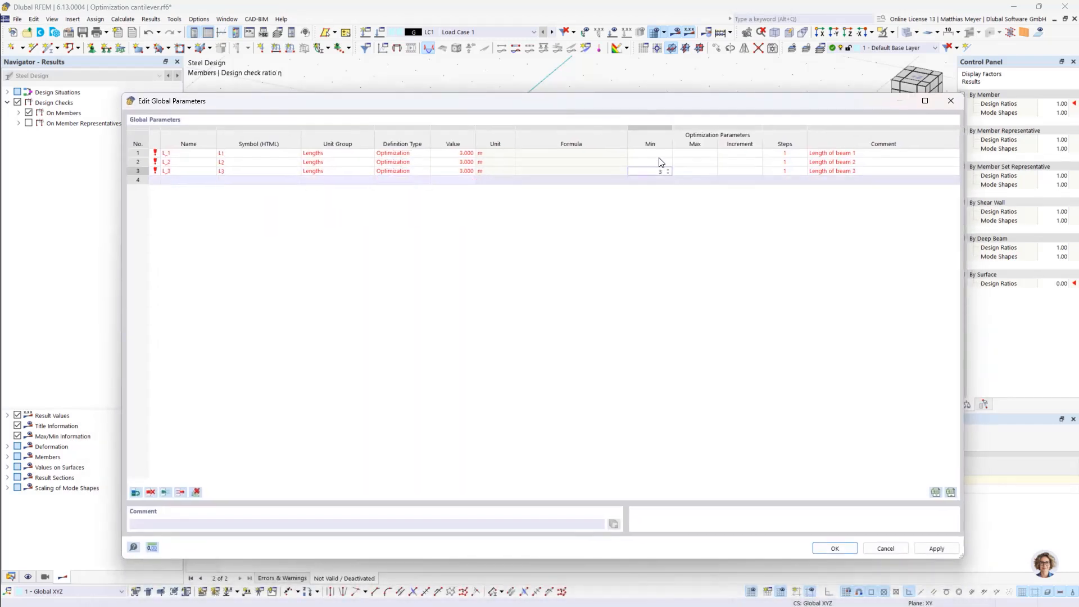
{"action": "key", "text": "Tab"}
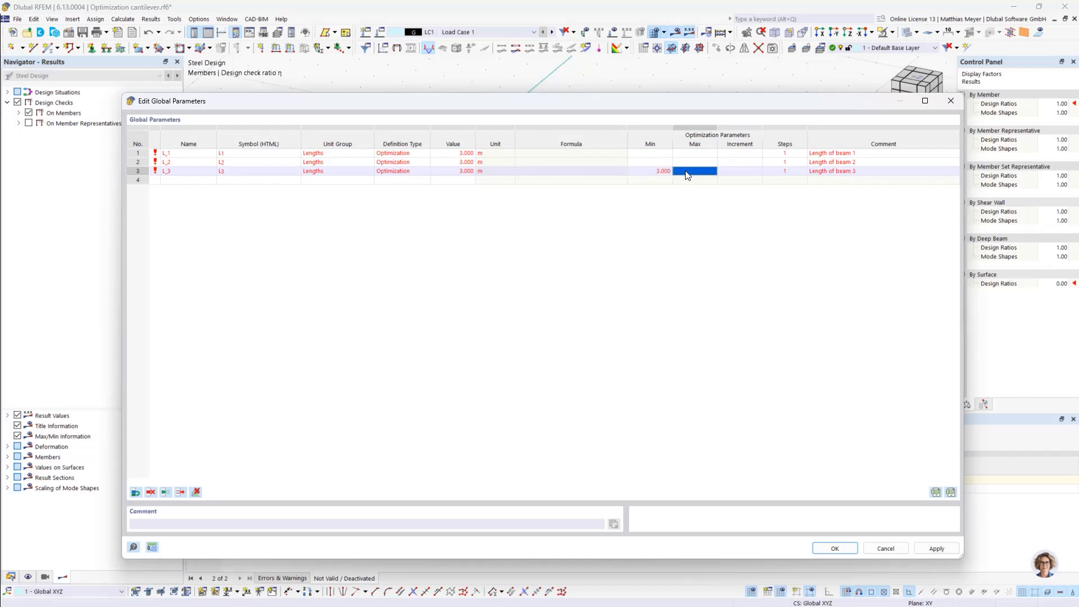
{"action": "left_click", "coordinate": [782, 172]}
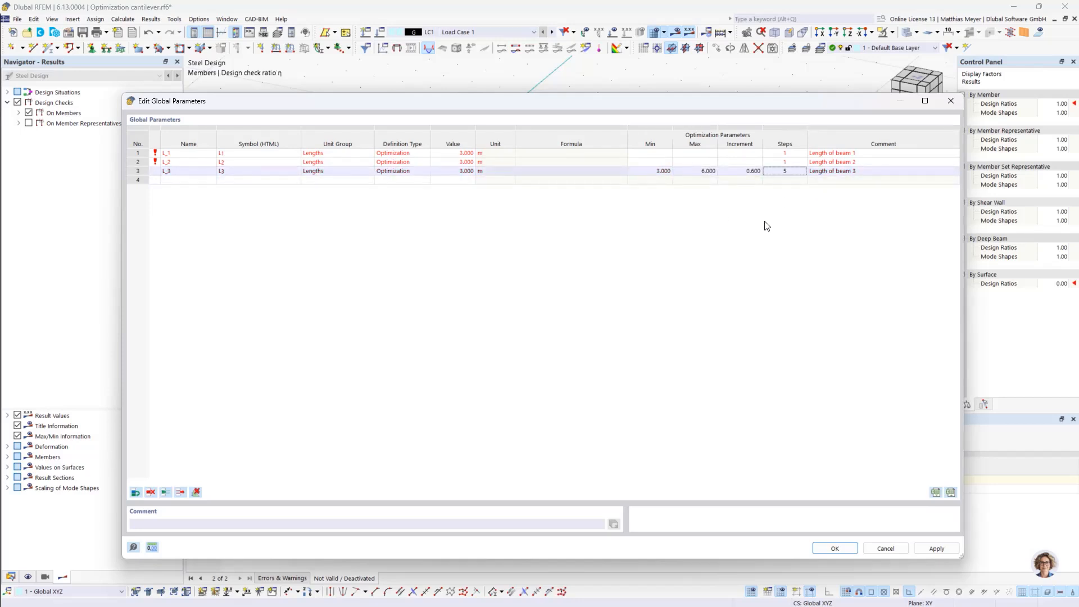
{"action": "key", "text": "Return"}
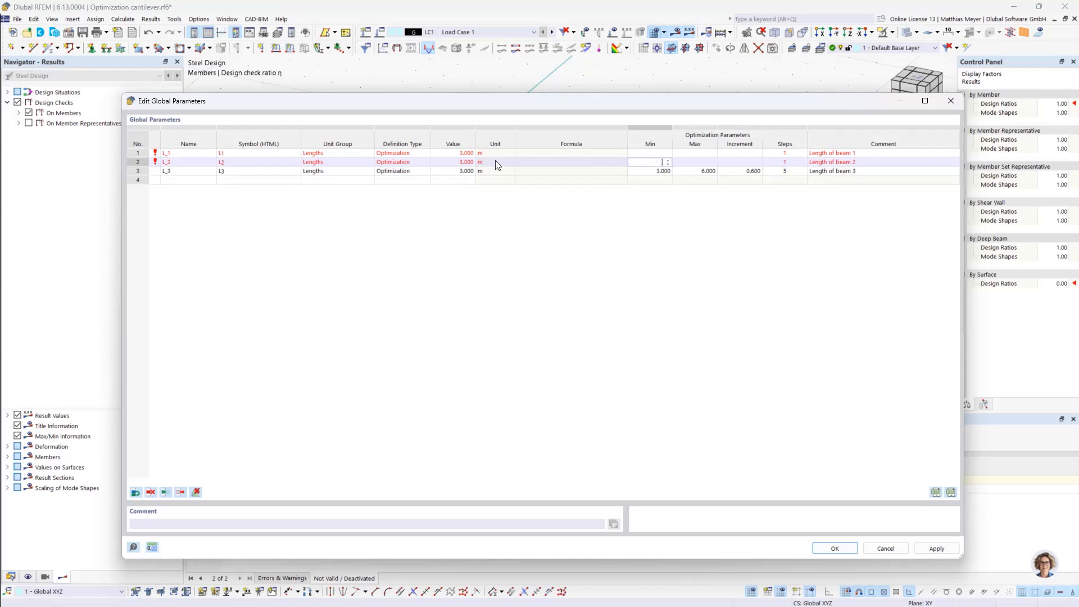
Give L_2 an optimization range from 0.5 m to 2 m and set its value to 0.5 m
{"action": "left_click", "coordinate": [638, 161]}
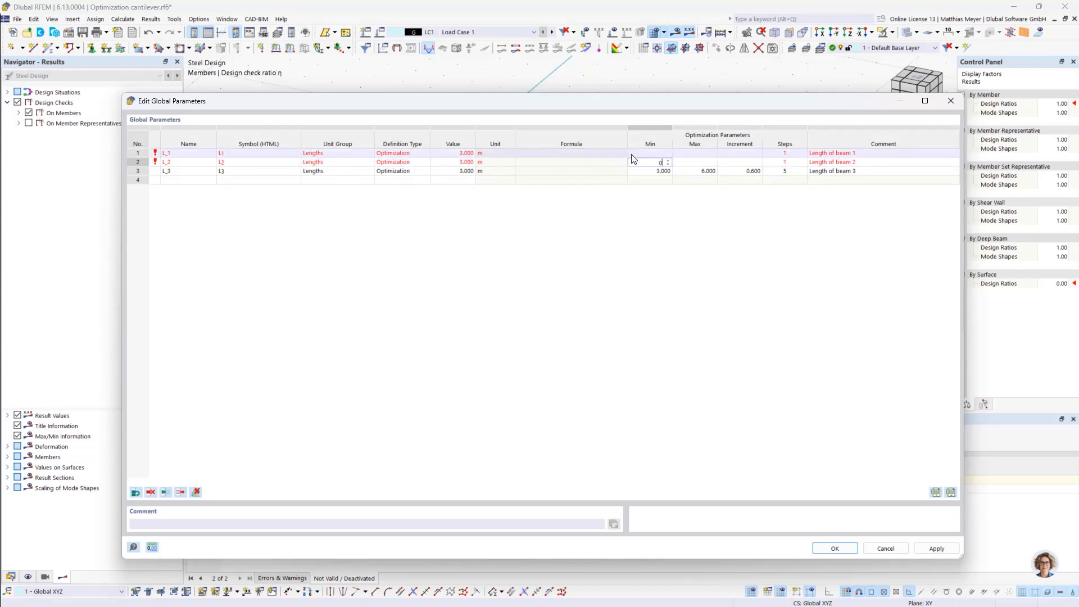
{"action": "left_click", "coordinate": [687, 164]}
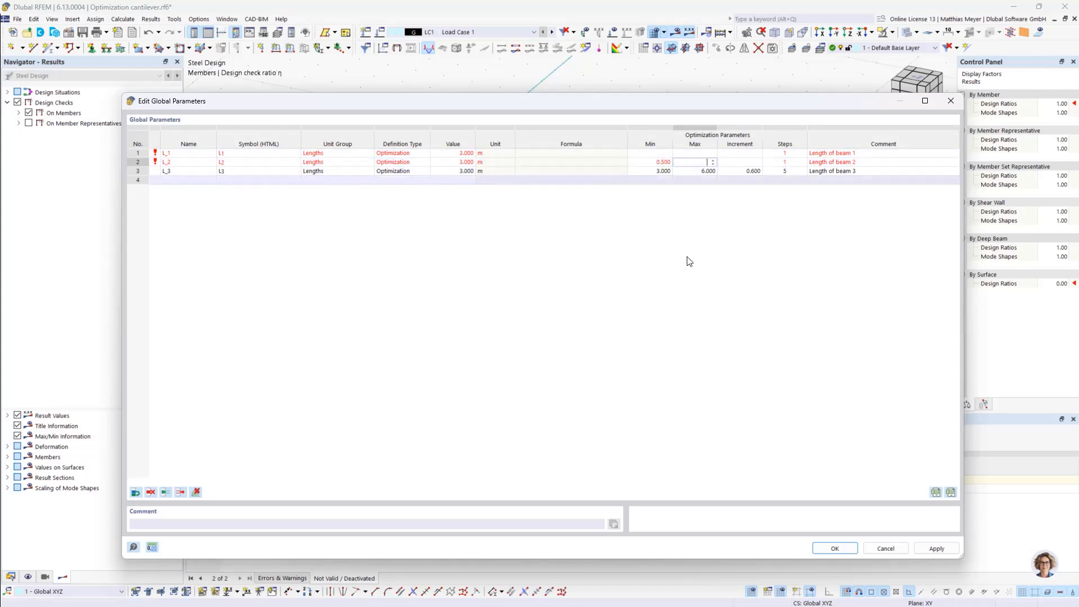
{"action": "type", "text": "2"}
{"action": "left_click", "coordinate": [520, 195]}
{"action": "left_click", "coordinate": [463, 164]}
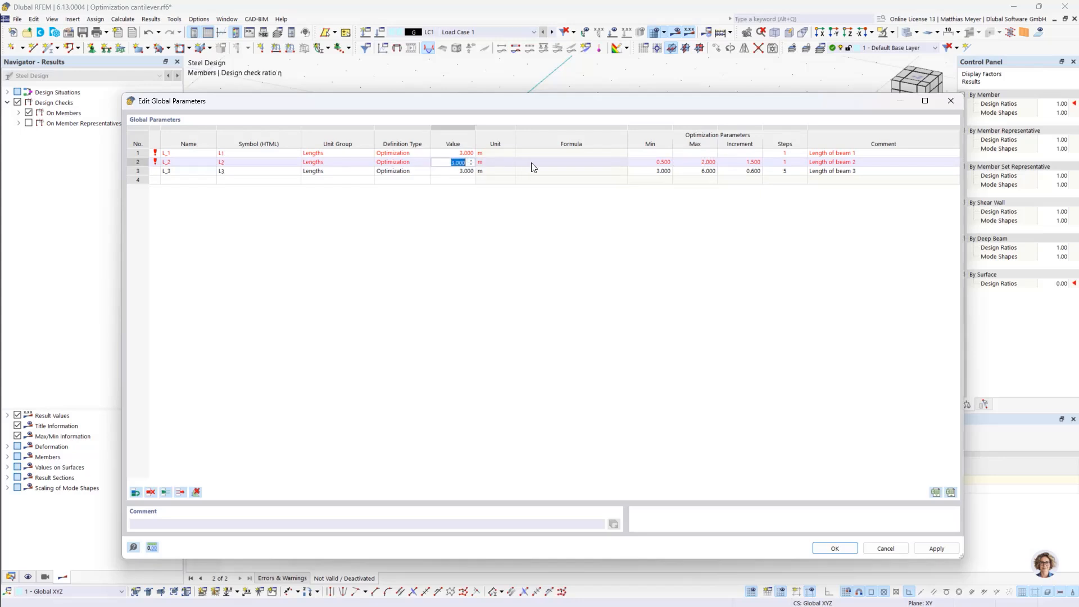
{"action": "type", "text": "0.5"}
{"action": "left_click", "coordinate": [511, 306]}
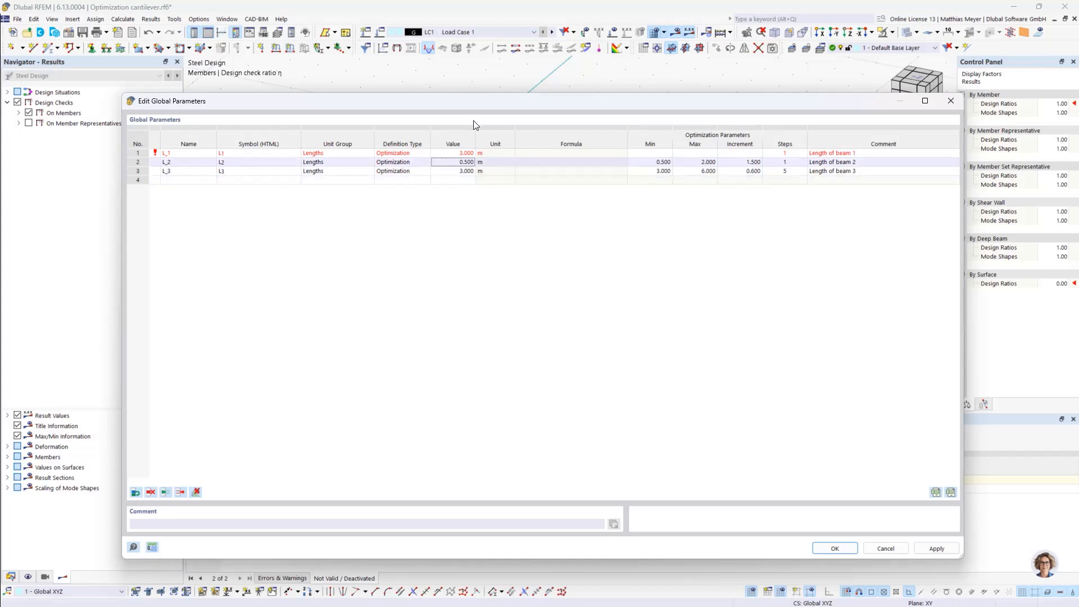
Set the value of L_1 to 2 m and its optimization range from 2 m to 4 m
{"action": "left_click", "coordinate": [452, 152]}
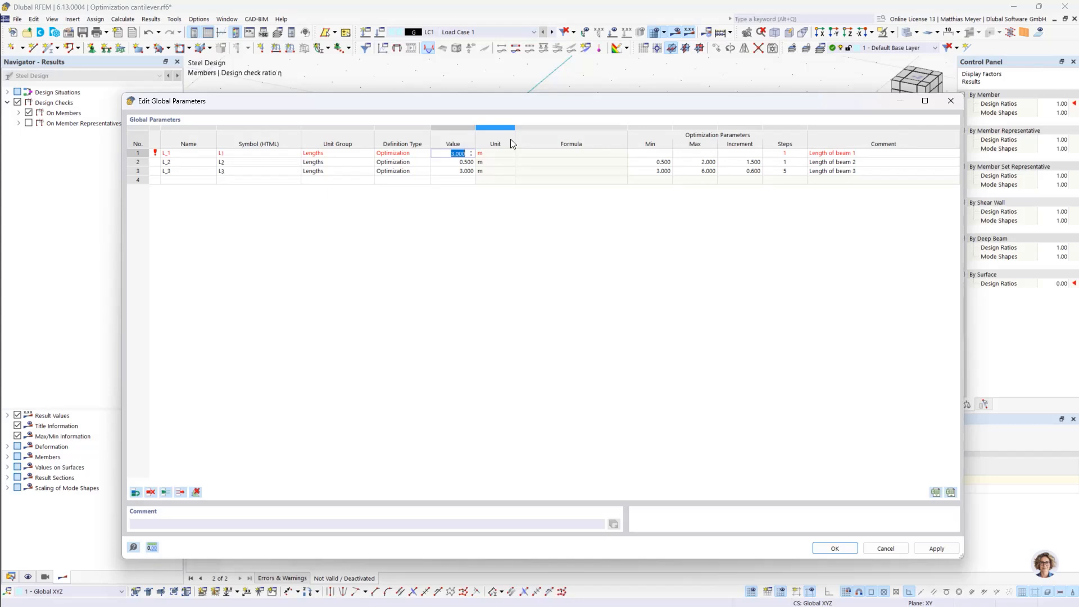
{"action": "type", "text": "2"}
{"action": "left_click", "coordinate": [666, 153]}
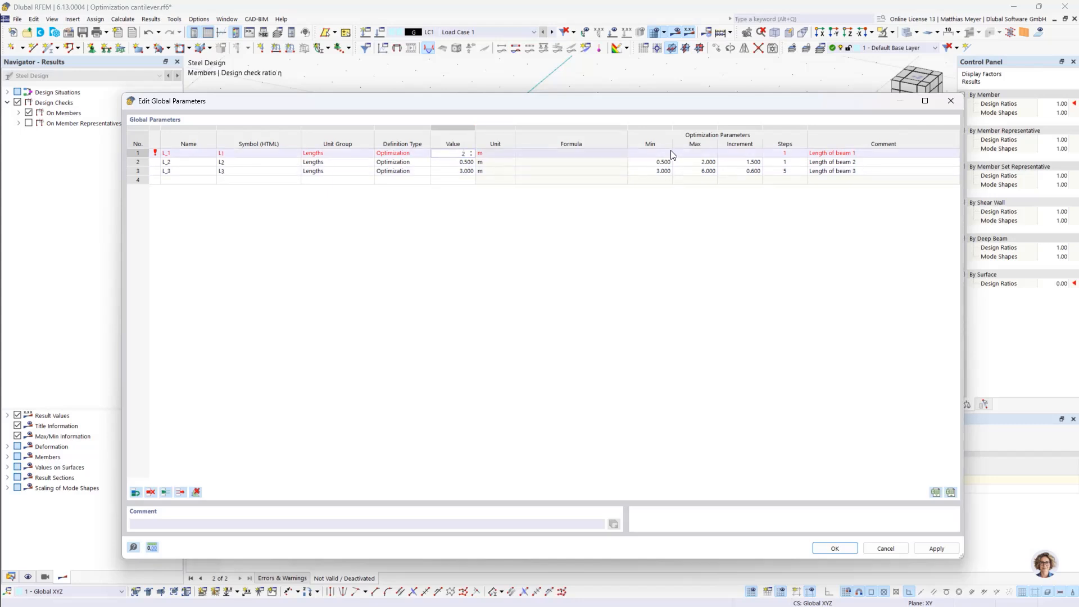
{"action": "type", "text": "2"}
{"action": "key", "text": "Tab"}
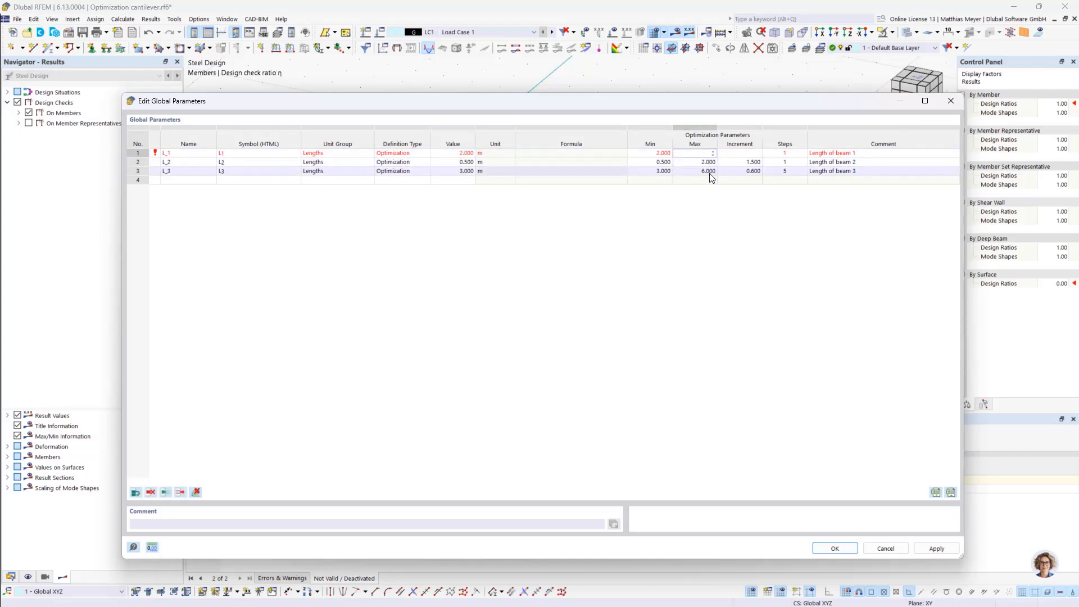
Set 5 optimization steps for both L_1 and L_2 and accept the global parameters
{"action": "left_click", "coordinate": [770, 152]}
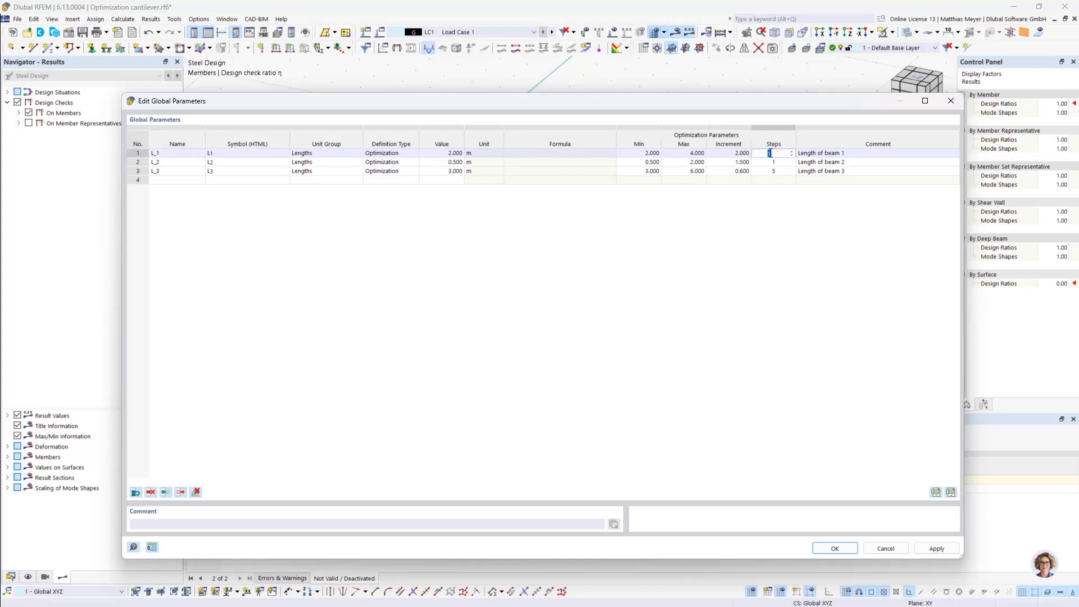
{"action": "left_click", "coordinate": [770, 163]}
{"action": "type", "text": "5"}
{"action": "left_click", "coordinate": [765, 228]}
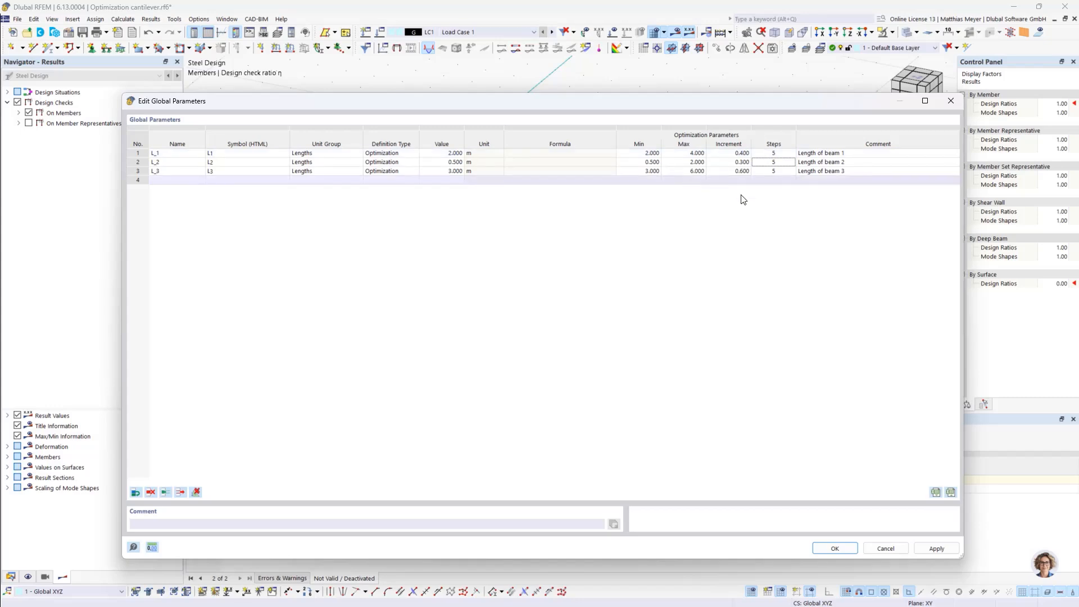
{"action": "left_click", "coordinate": [847, 549]}
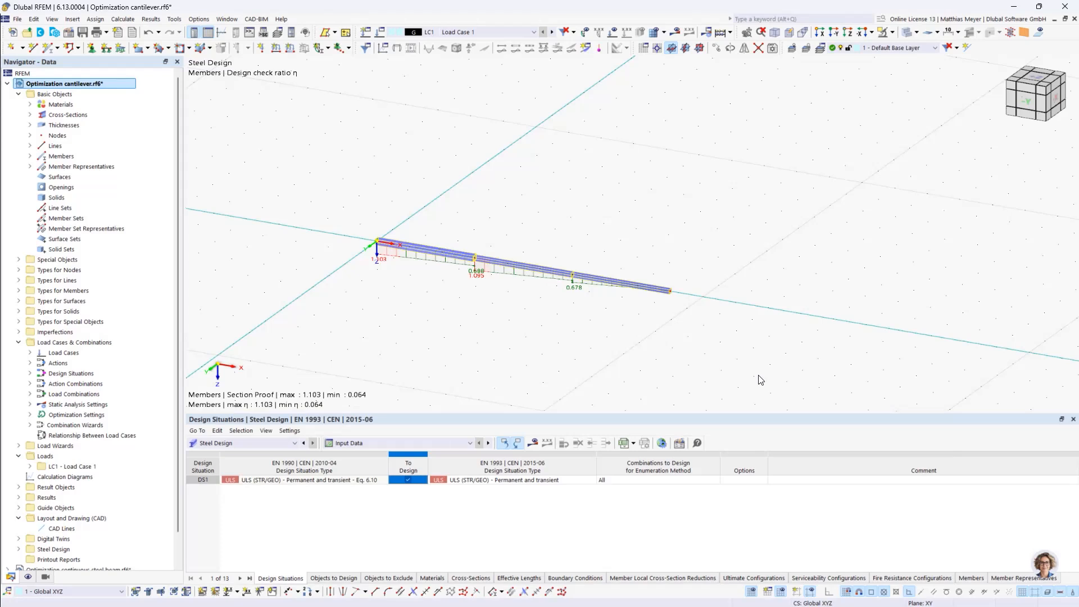
Open the optimization settings and set the target value to Max. global parameter
{"action": "left_click", "coordinate": [198, 19]}
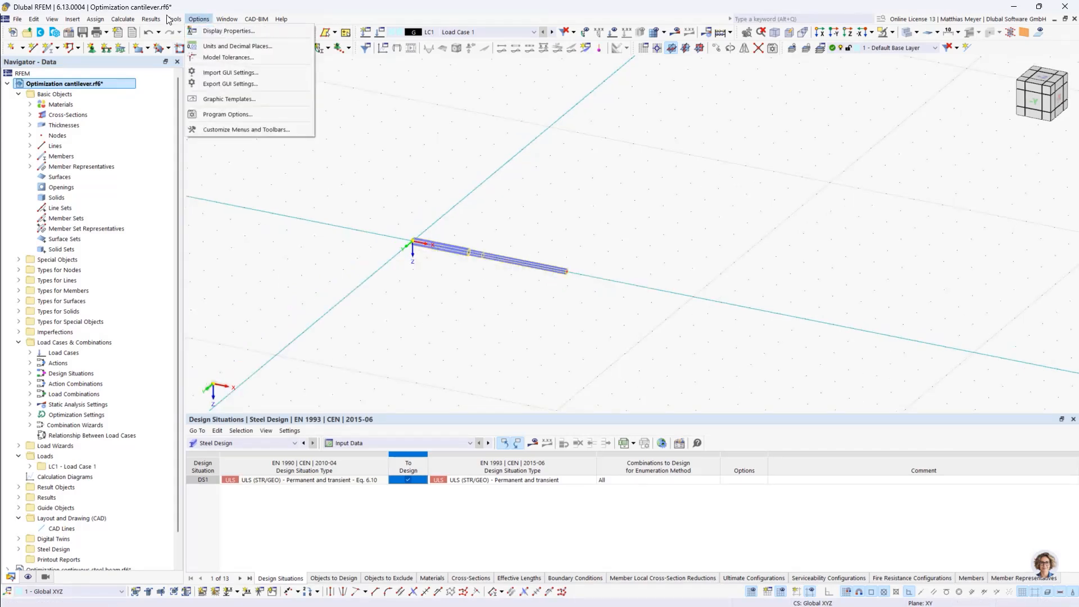
{"action": "left_click", "coordinate": [123, 19]}
{"action": "left_click", "coordinate": [154, 292]}
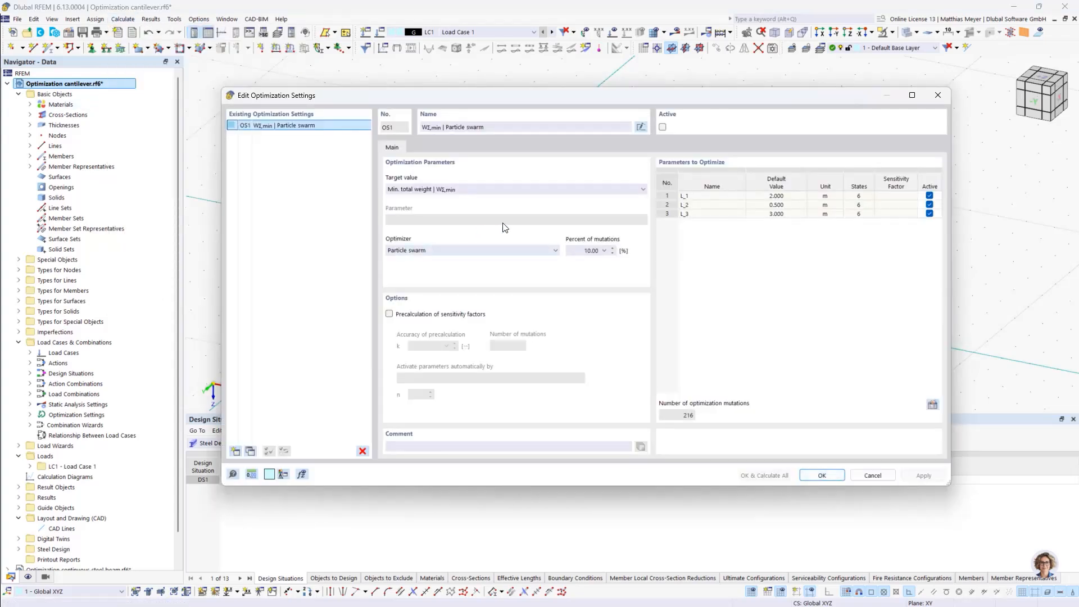
{"action": "left_click", "coordinate": [461, 189]}
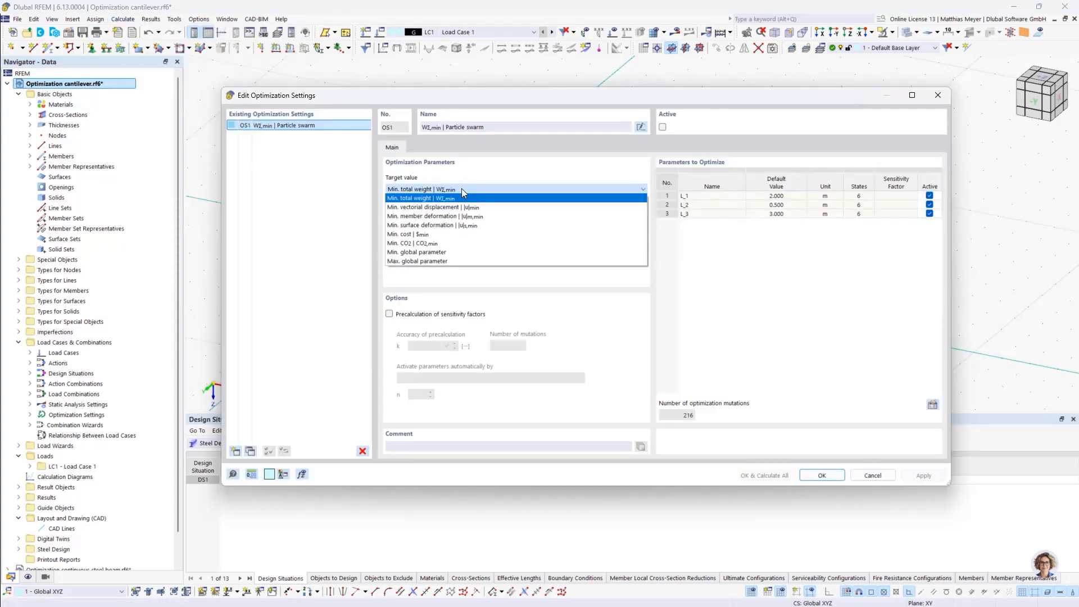
{"action": "left_click", "coordinate": [427, 261]}
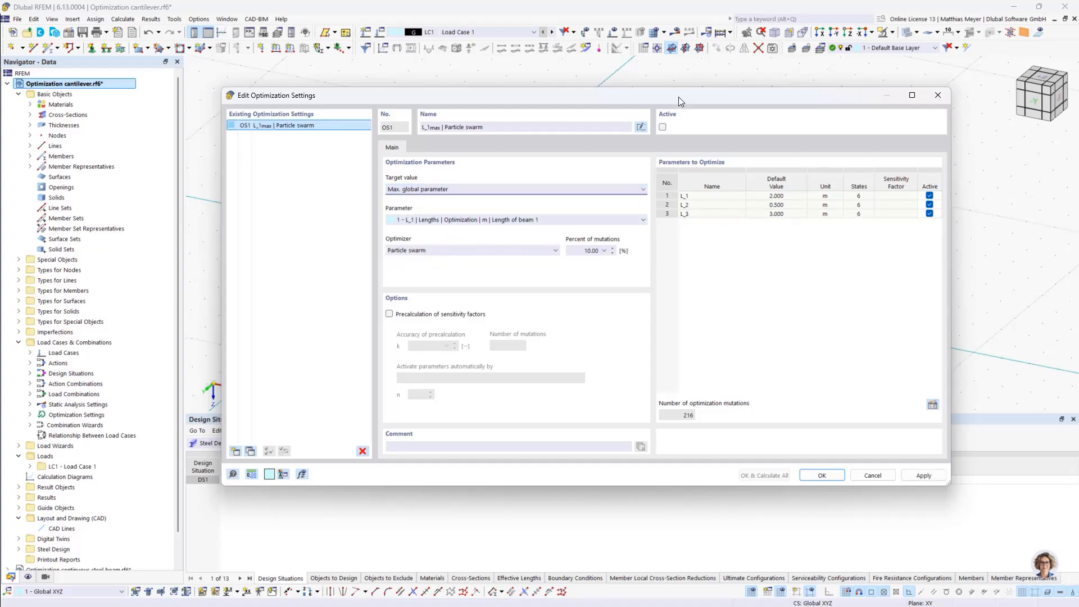
Choose L_3, the length of beam 3, as the target parameter and exclude L_1 and L_2 from the parameters to optimize
{"action": "left_click_drag", "start_coordinate": [679, 96], "coordinate": [623, 330]}
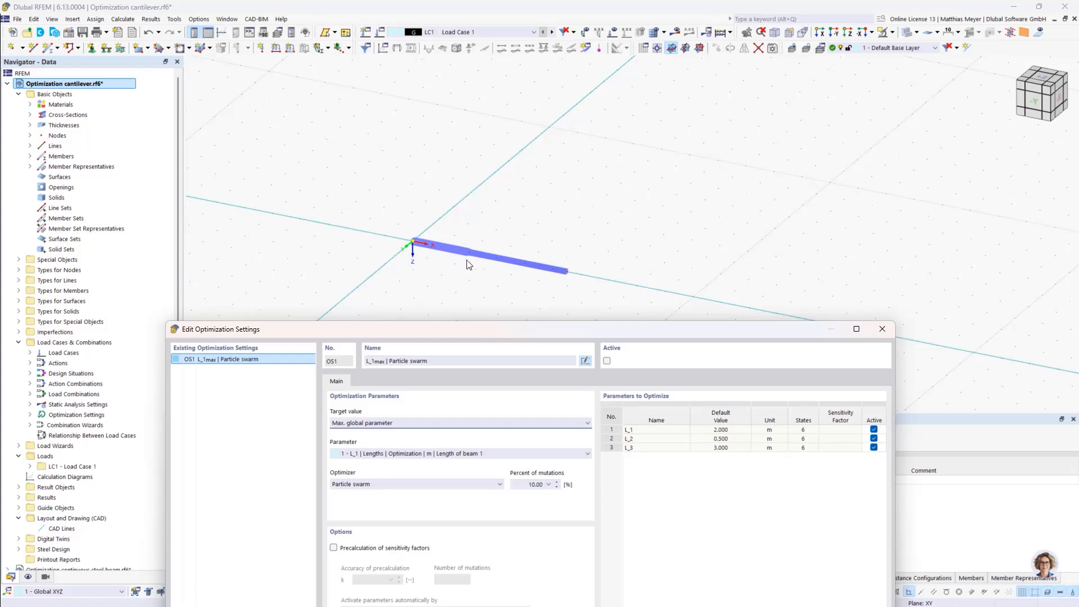
{"action": "left_click_drag", "start_coordinate": [487, 332], "coordinate": [521, 126]}
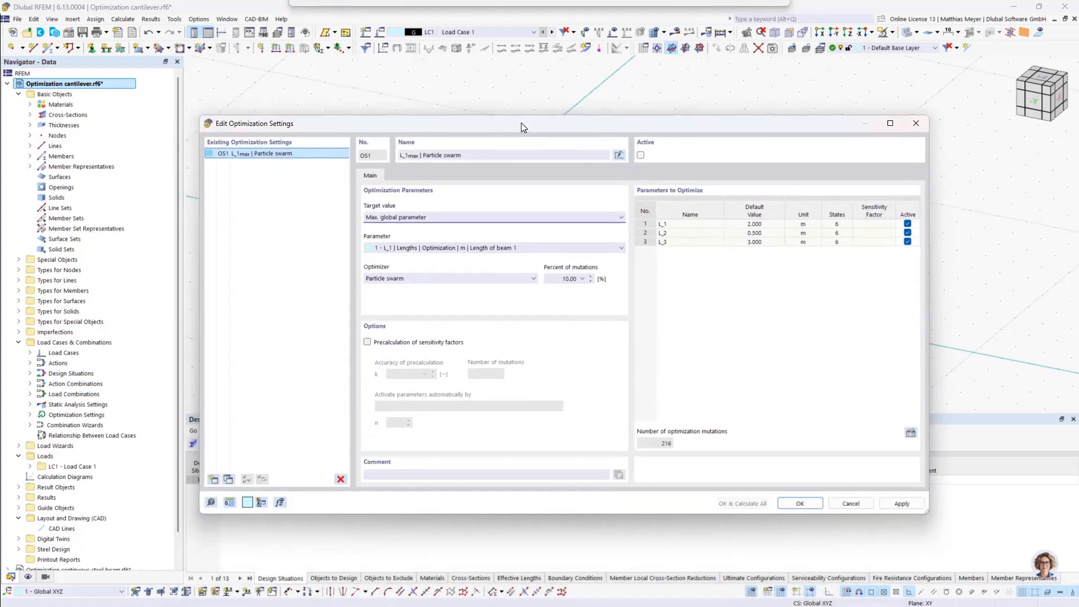
{"action": "left_click", "coordinate": [451, 247]}
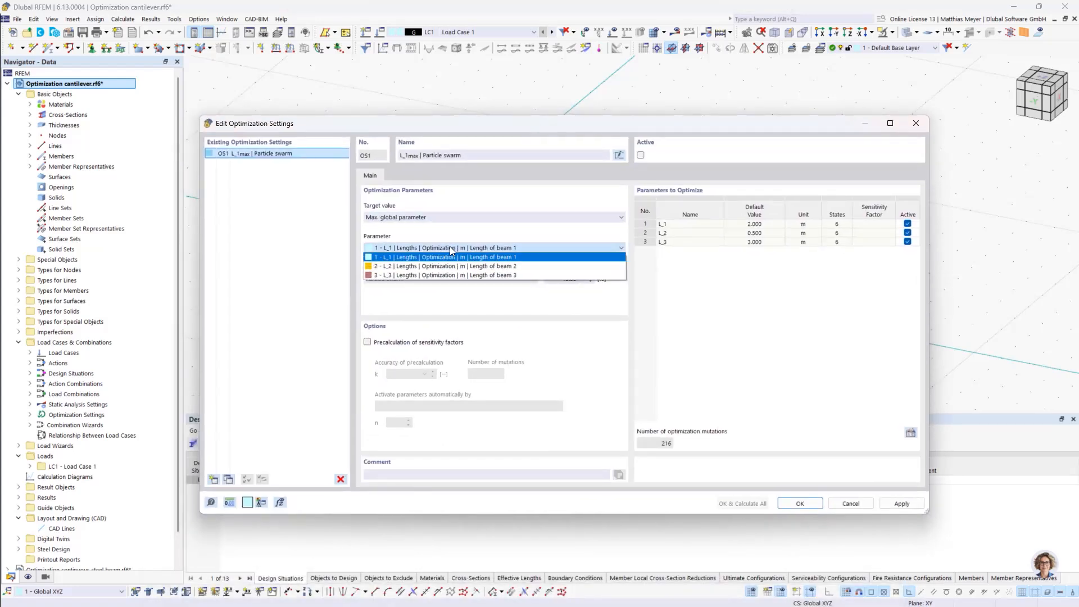
{"action": "left_click", "coordinate": [450, 276]}
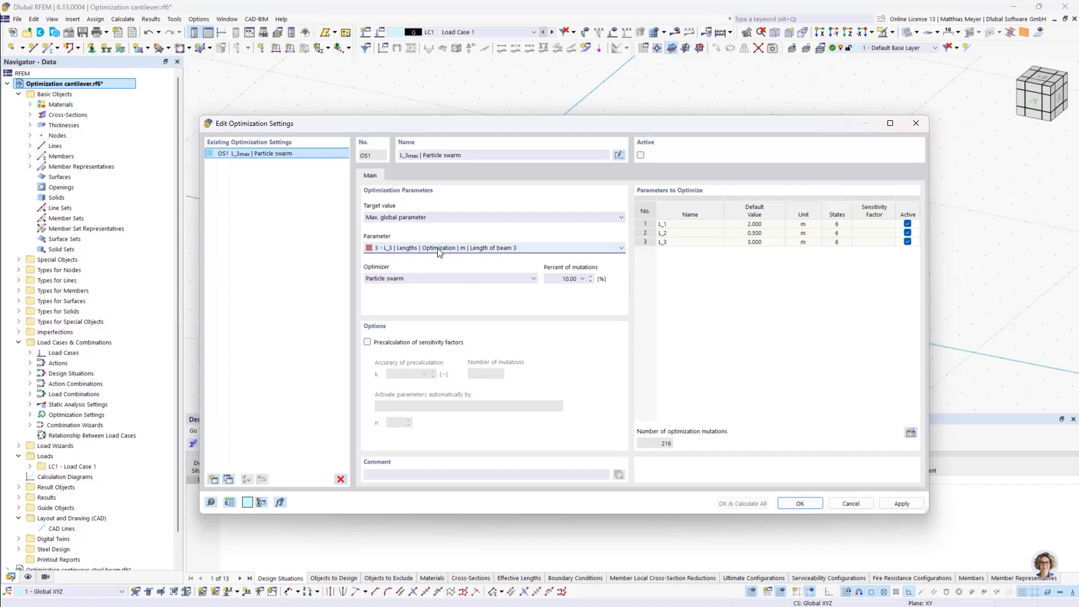
{"action": "left_click", "coordinate": [907, 224]}
{"action": "left_click", "coordinate": [907, 232]}
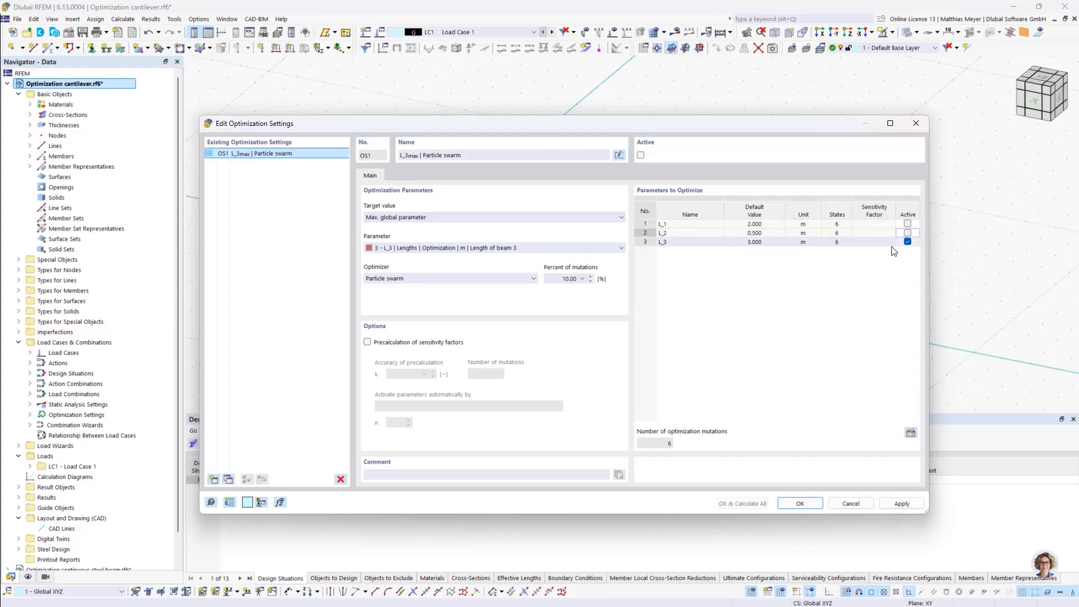
Activate the optimization setting OS1 and run the calculation of everything with it
{"action": "left_click", "coordinate": [640, 156]}
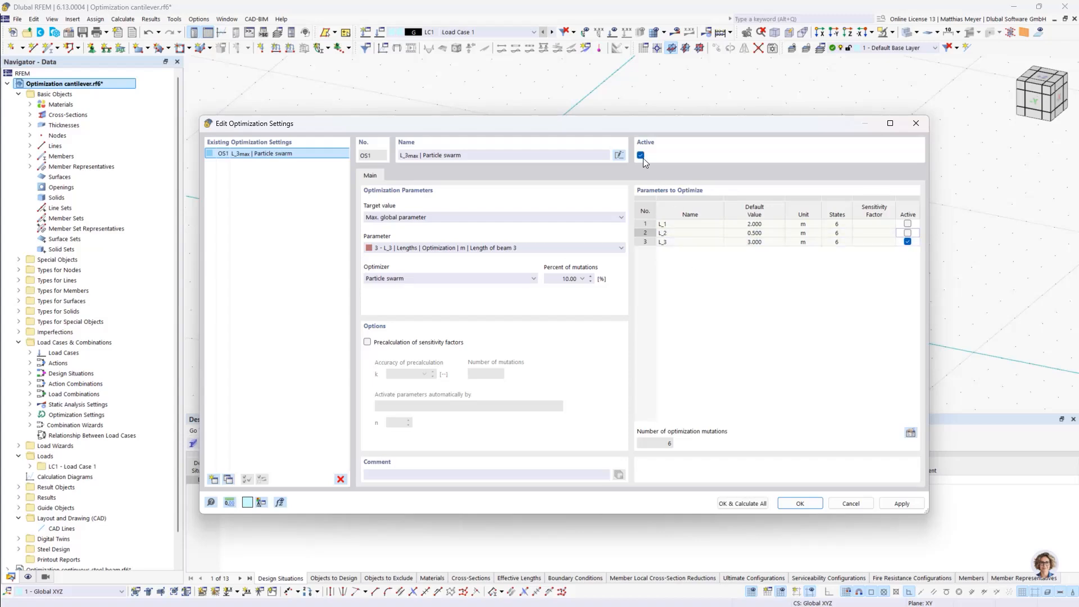
{"action": "left_click_drag", "start_coordinate": [643, 128], "coordinate": [625, 99]}
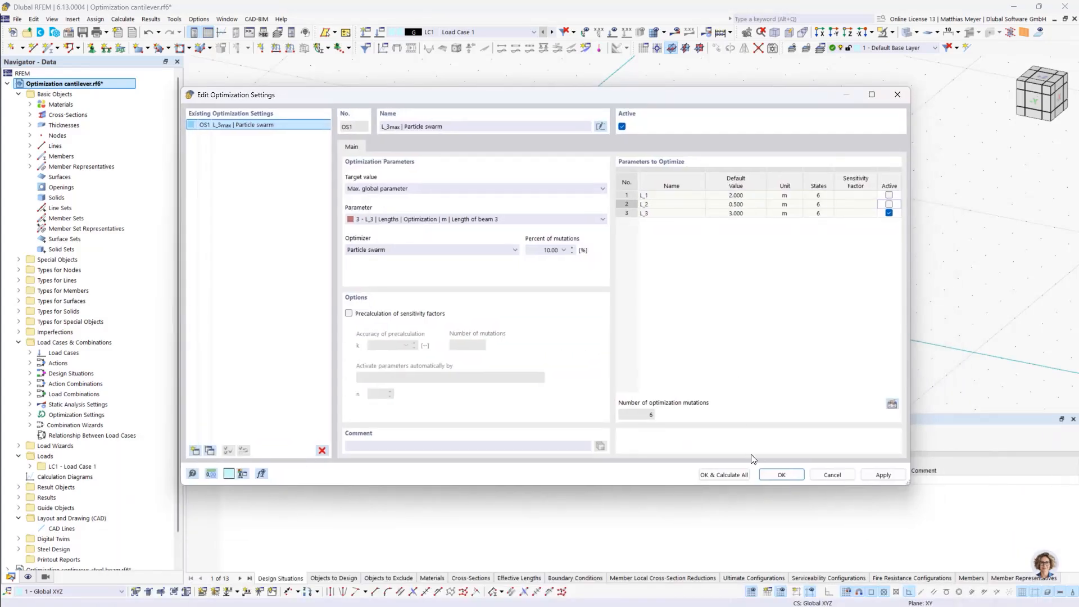
{"action": "left_click", "coordinate": [730, 476]}
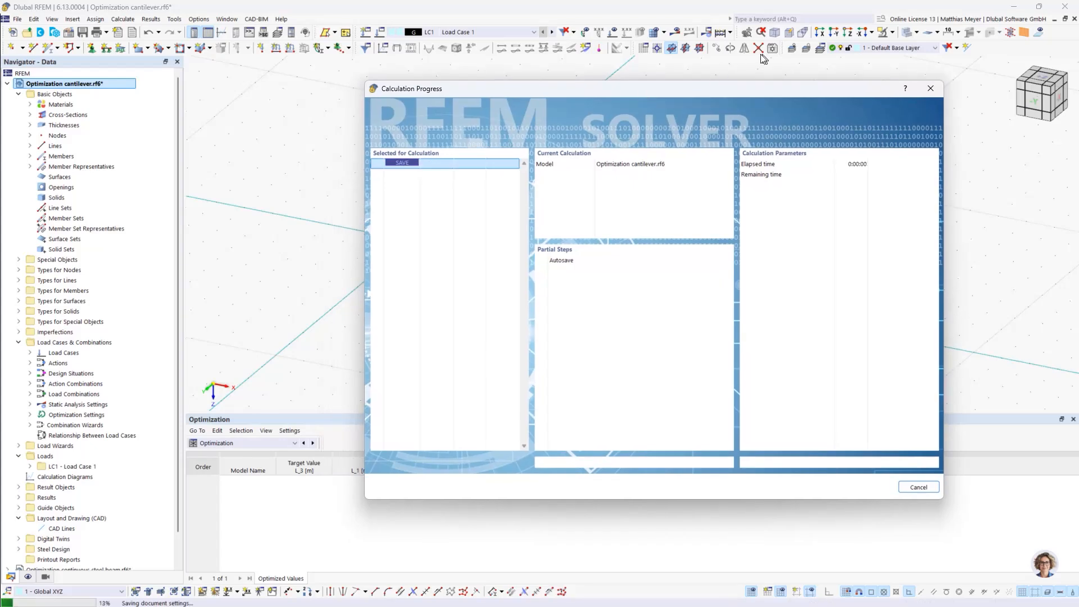
{"action": "left_click_drag", "start_coordinate": [656, 92], "coordinate": [764, 43]}
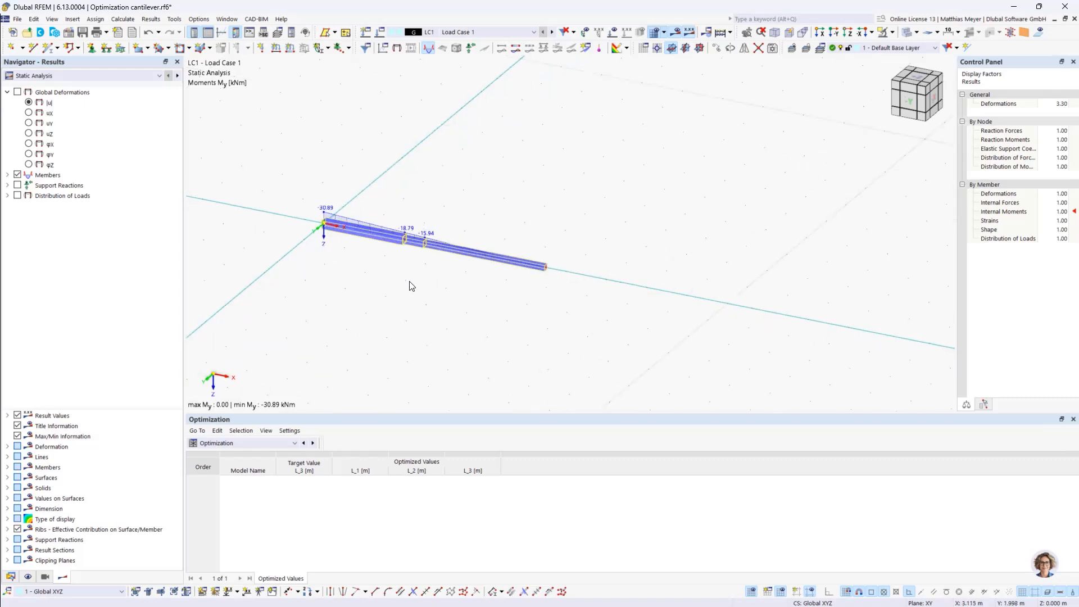
Open the optimization settings, review the global parameters of the three beam lengths and set the optimizer to All mutations
{"action": "scroll", "coordinate": [409, 282], "scroll_direction": "up", "scroll_amount": 1}
{"action": "scroll", "coordinate": [431, 266], "scroll_direction": "down", "scroll_amount": 2}
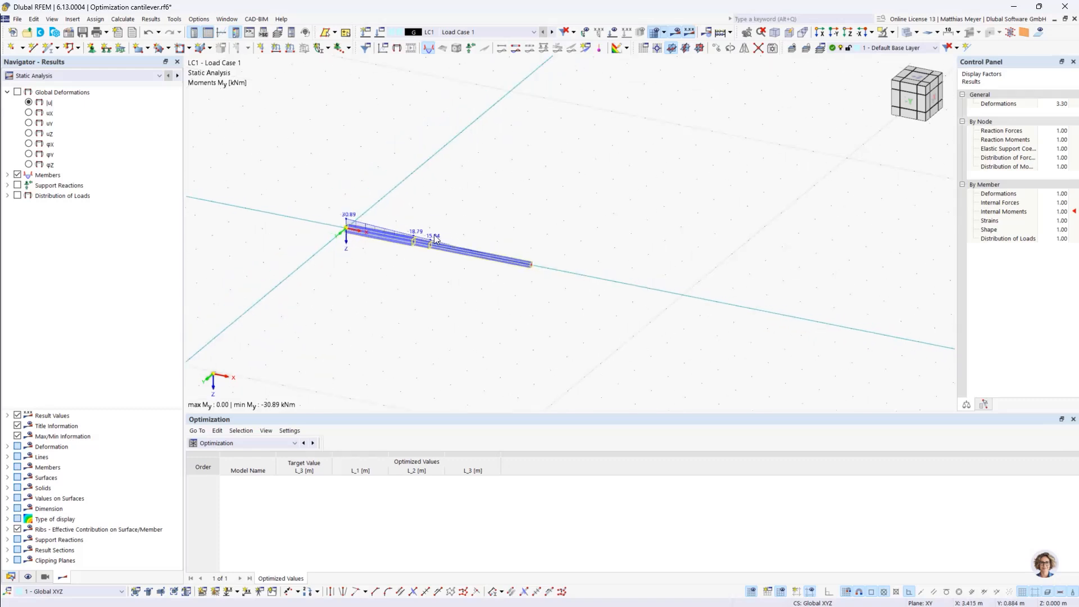
{"action": "left_click", "coordinate": [195, 20]}
{"action": "mouse_move", "coordinate": [175, 19]}
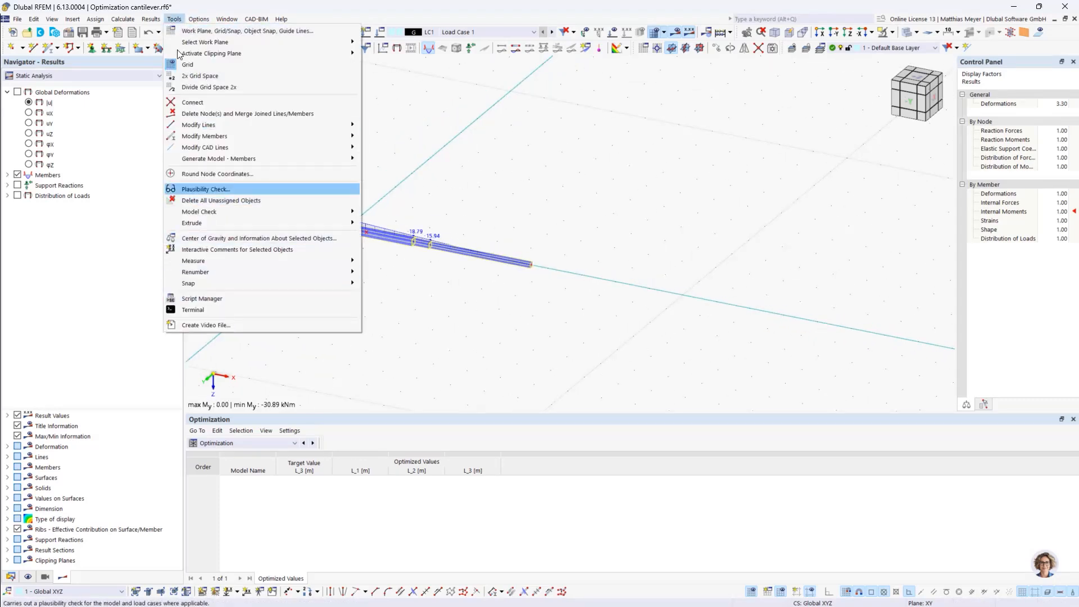
{"action": "mouse_move", "coordinate": [122, 19]}
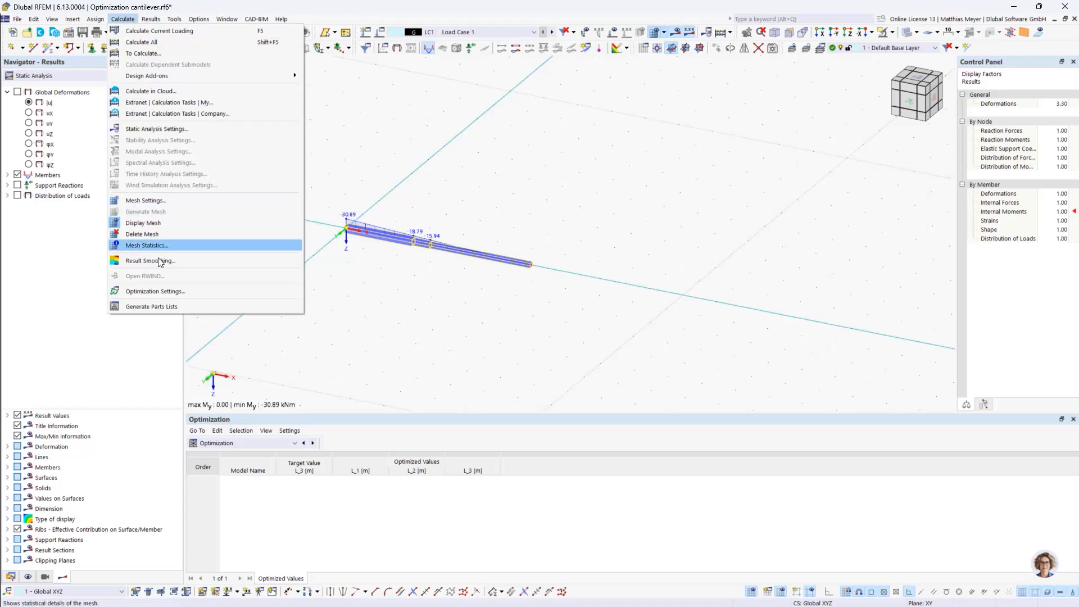
{"action": "left_click", "coordinate": [167, 291]}
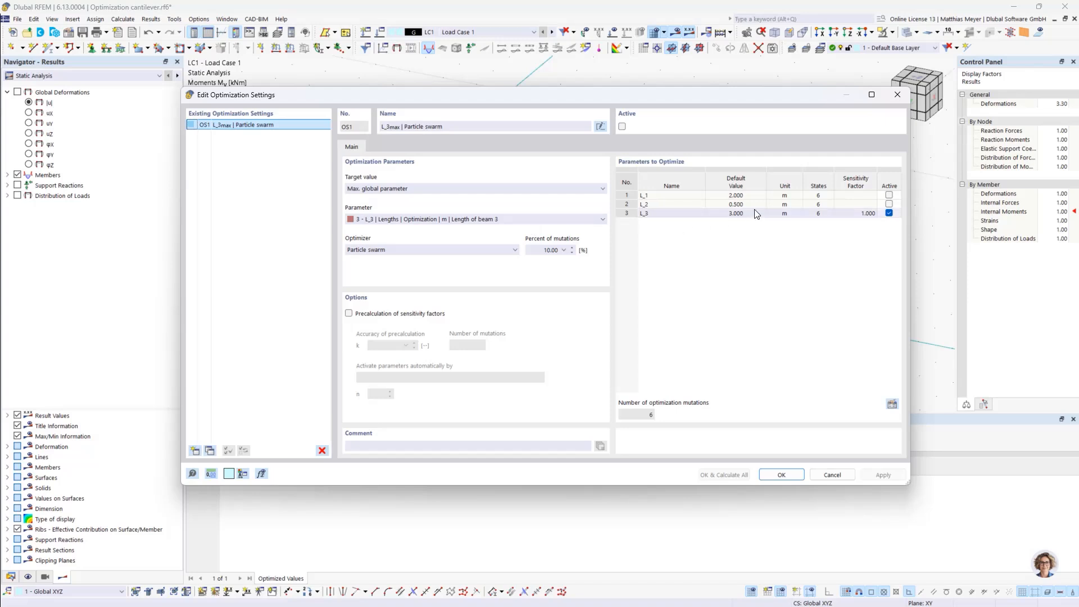
{"action": "left_click", "coordinate": [894, 405]}
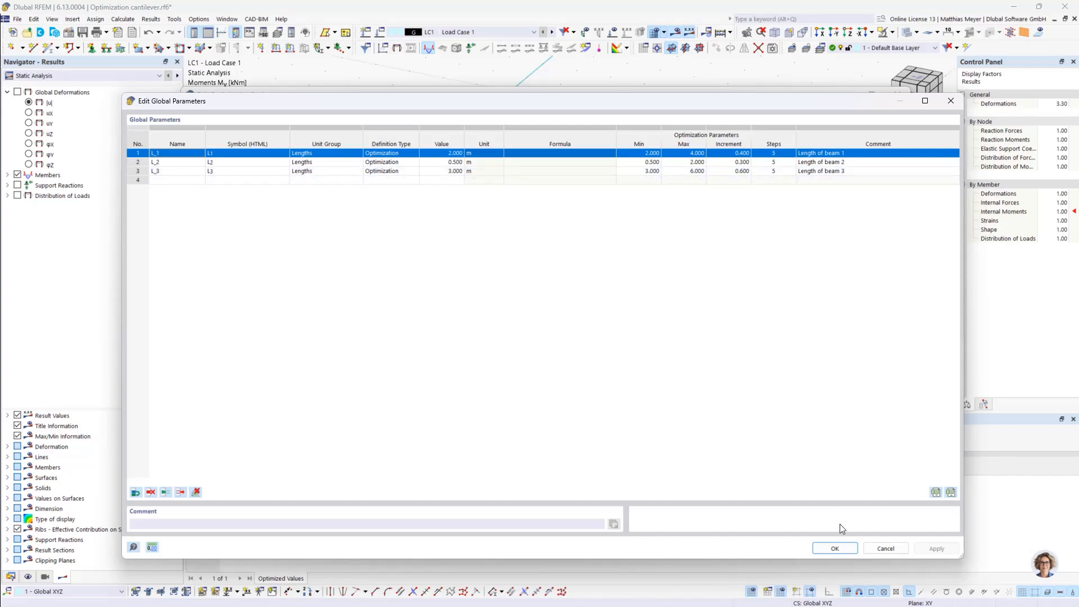
{"action": "left_click", "coordinate": [835, 548]}
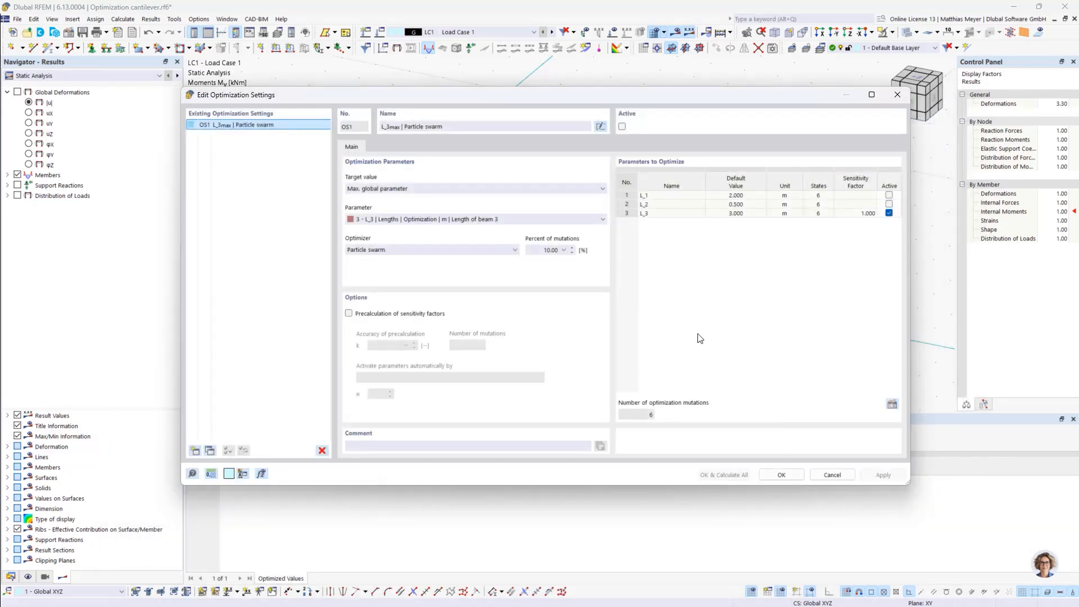
{"action": "left_click", "coordinate": [456, 250]}
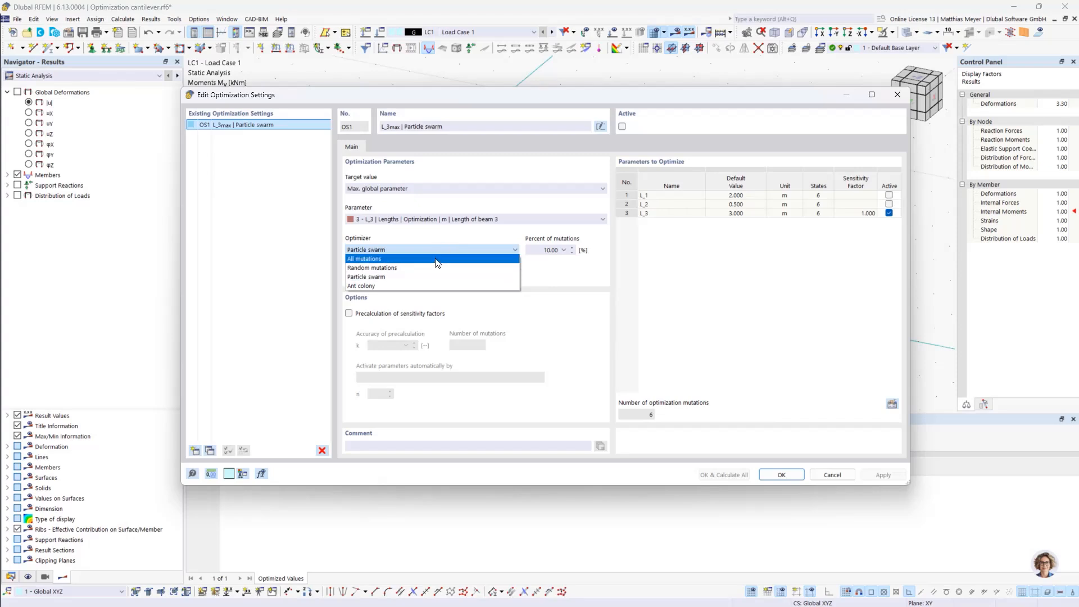
{"action": "left_click", "coordinate": [395, 260]}
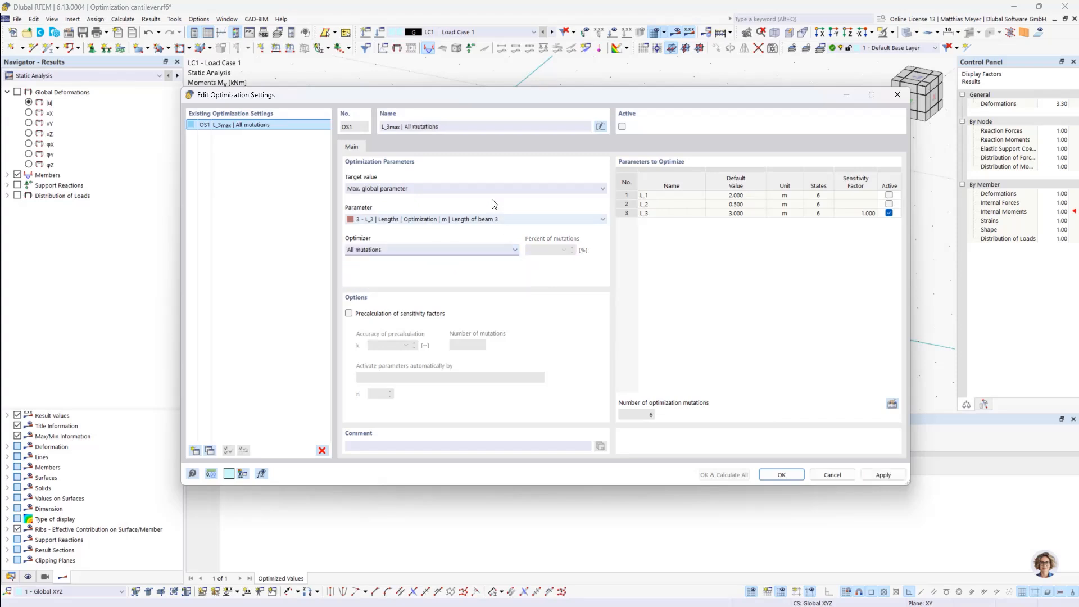
Activate OS1, calculate everything with all mutations for L_3 and move the solver window clear of the results table
{"action": "left_click_drag", "start_coordinate": [555, 95], "coordinate": [542, 53]}
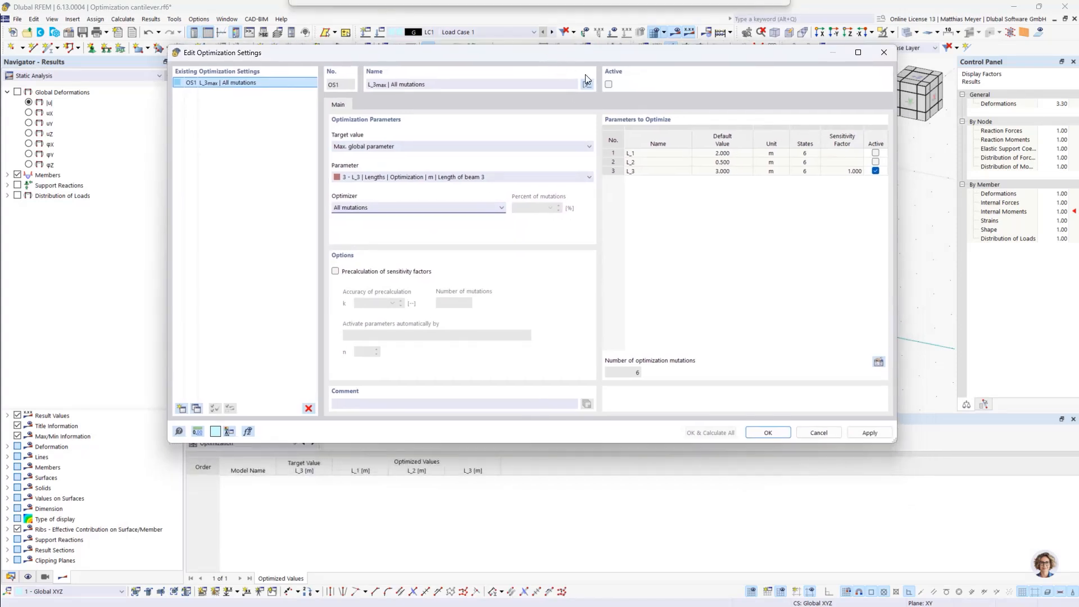
{"action": "left_click", "coordinate": [607, 85]}
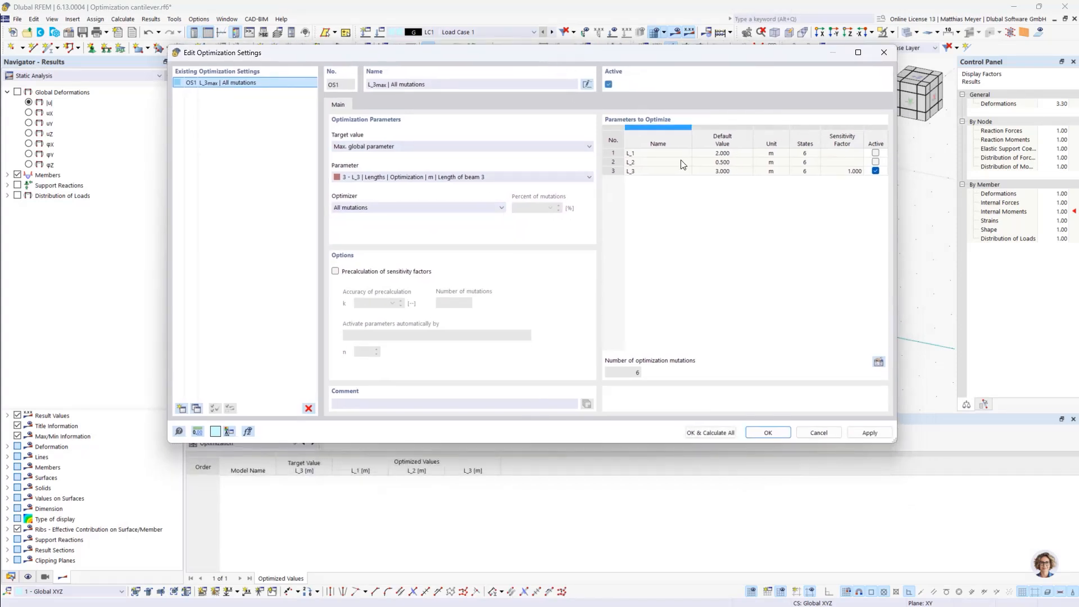
{"action": "left_click", "coordinate": [719, 431]}
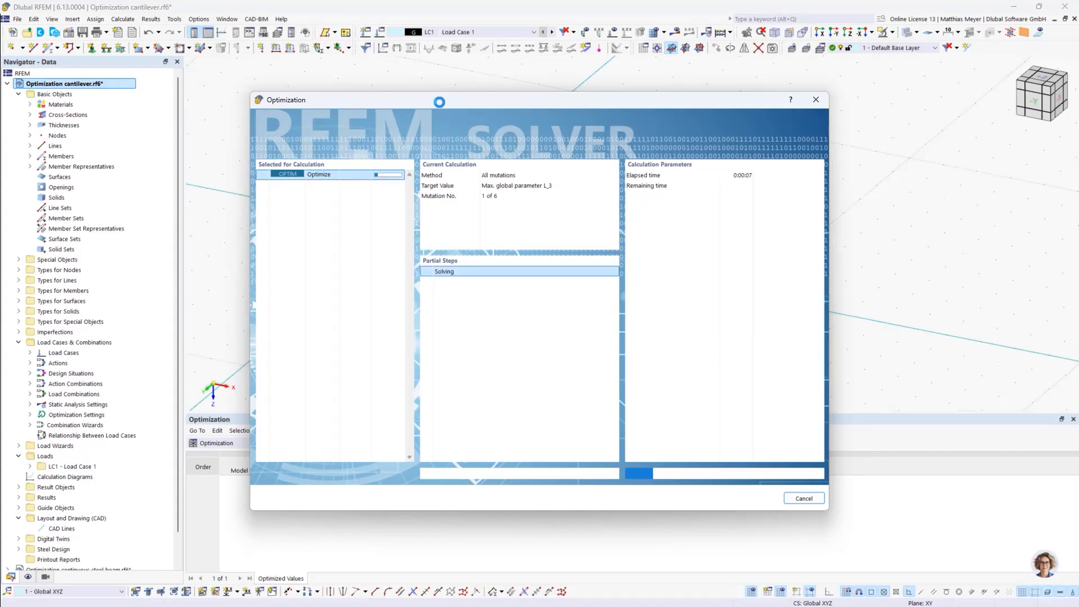
{"action": "left_click_drag", "start_coordinate": [487, 101], "coordinate": [692, 44]}
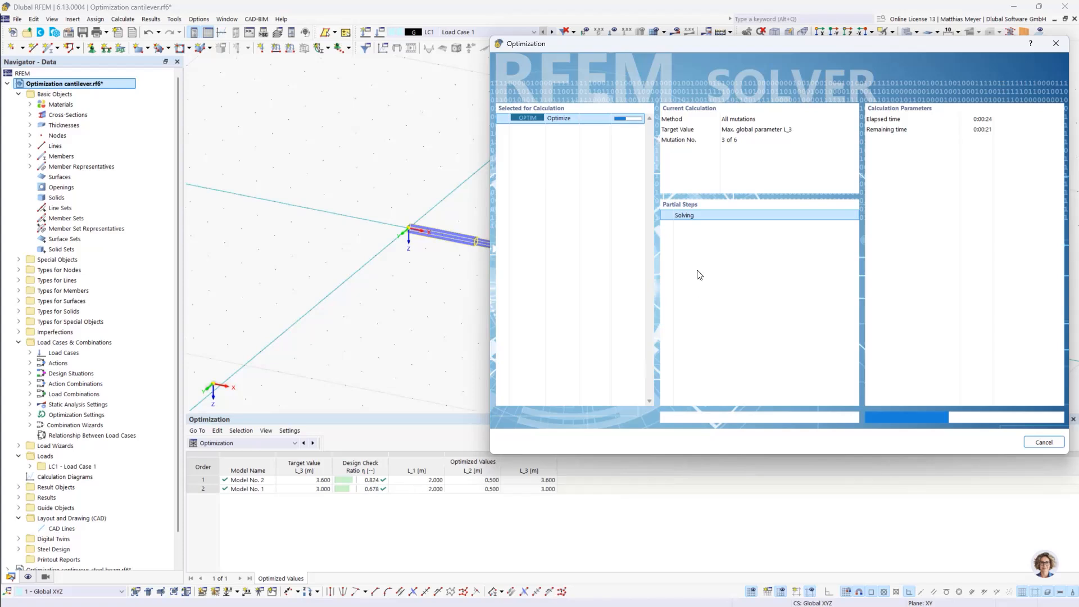
{"action": "left_click_drag", "start_coordinate": [686, 40], "coordinate": [690, 27]}
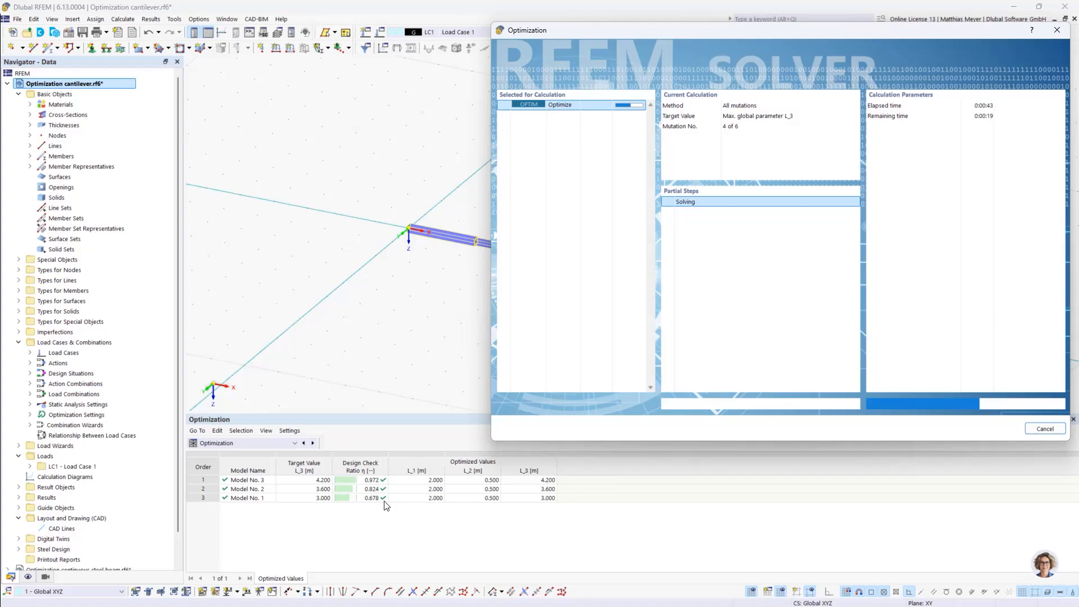
Cancel the running L_3 optimization and inspect the length properties of members 1-3
{"action": "left_click", "coordinate": [1044, 430]}
{"action": "left_click", "coordinate": [782, 290]}
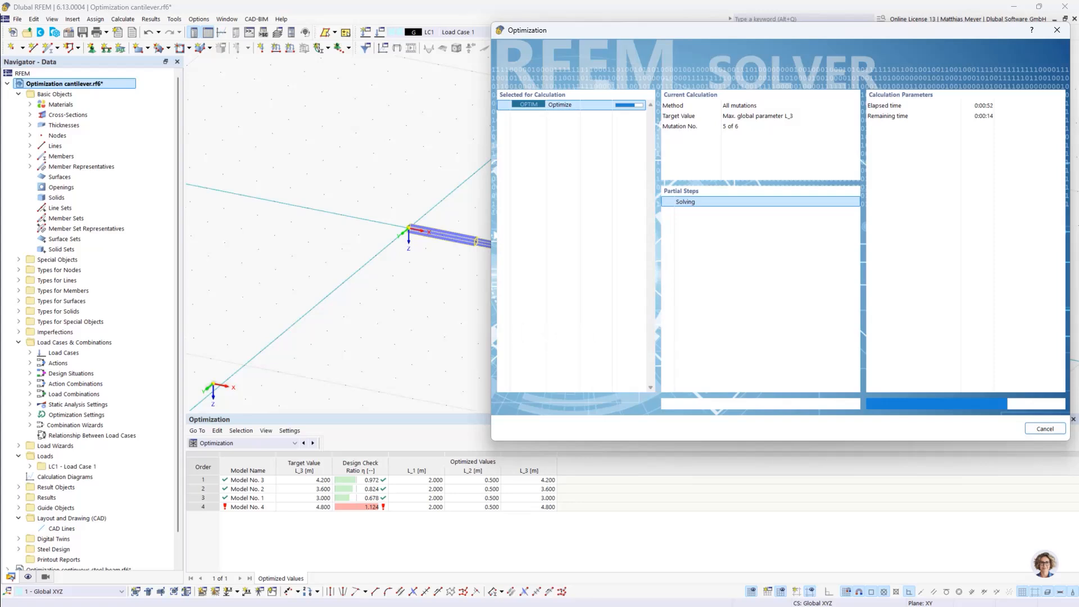
{"action": "left_click", "coordinate": [1046, 429]}
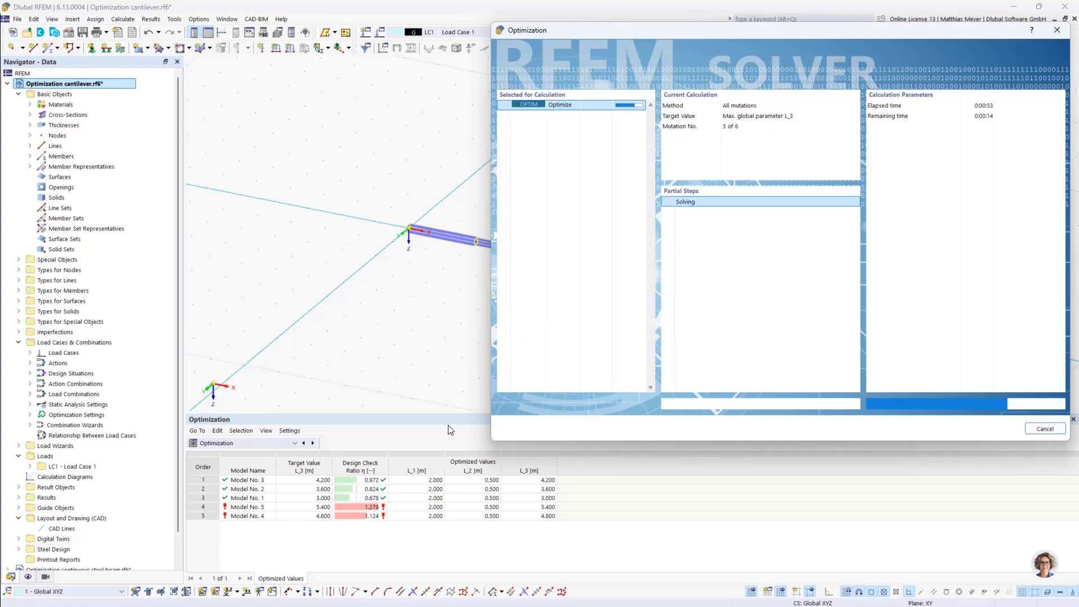
{"action": "left_click", "coordinate": [629, 359]}
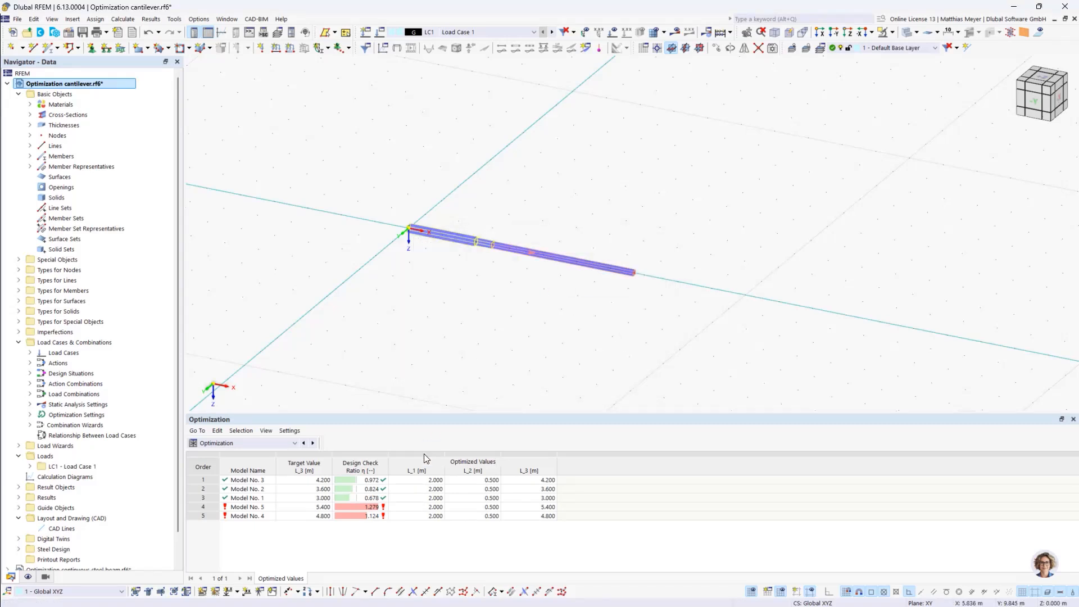
{"action": "double_click", "coordinate": [569, 258]}
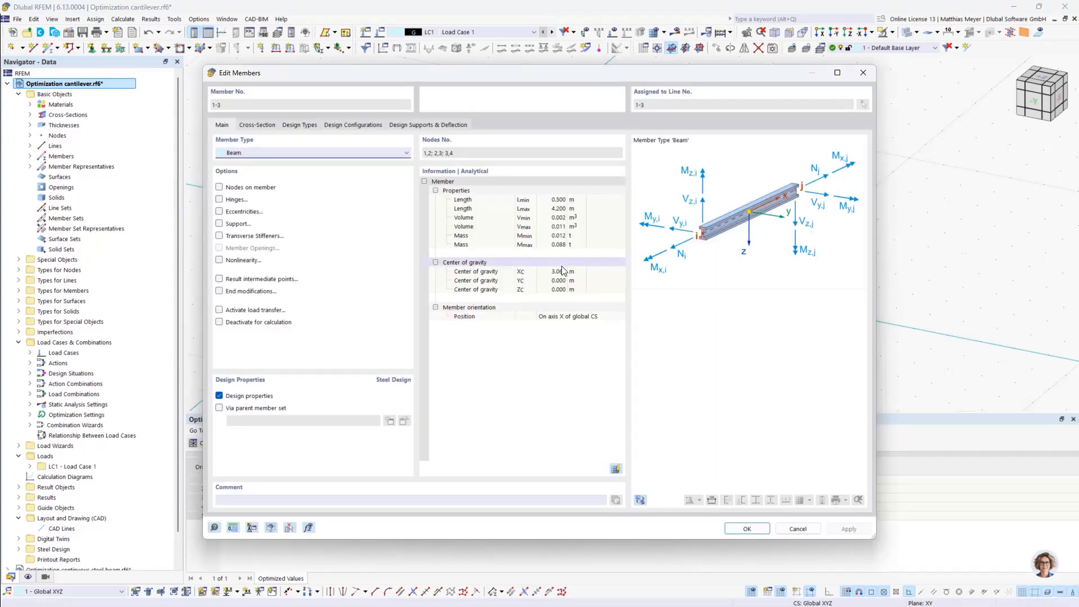
{"action": "left_click", "coordinate": [747, 529]}
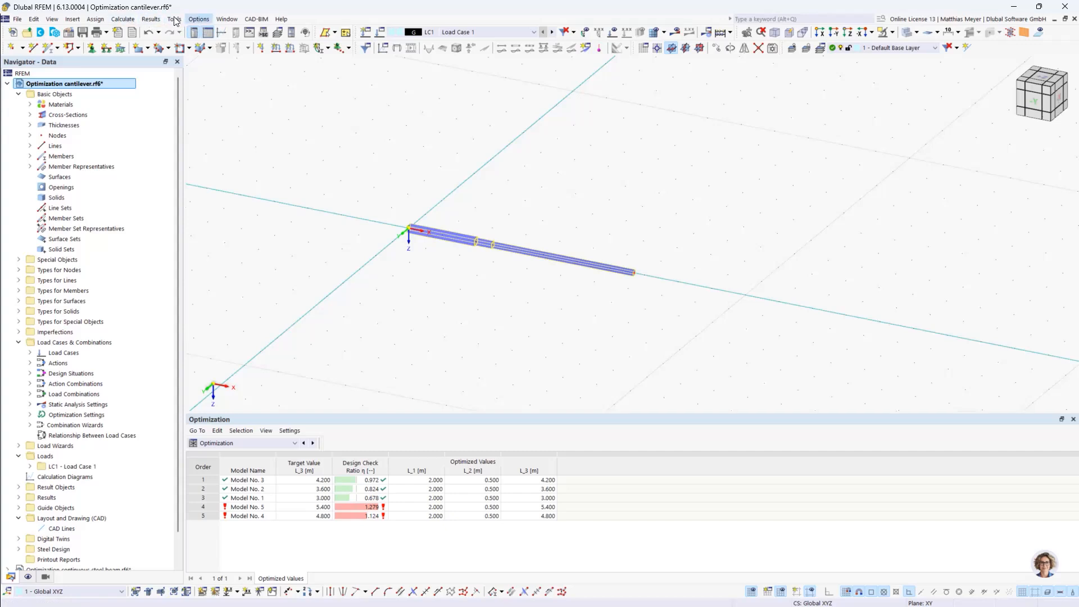
Change the definition type of global parameter L_3 to Value through the optimization settings and accept the global parameters
{"action": "left_click", "coordinate": [123, 19]}
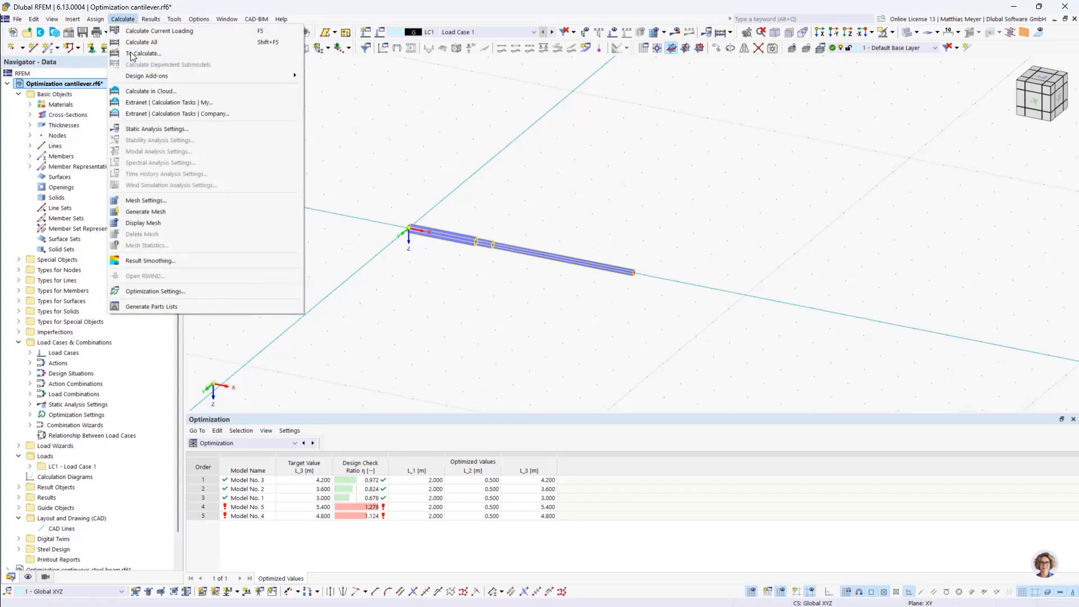
{"action": "left_click", "coordinate": [153, 291]}
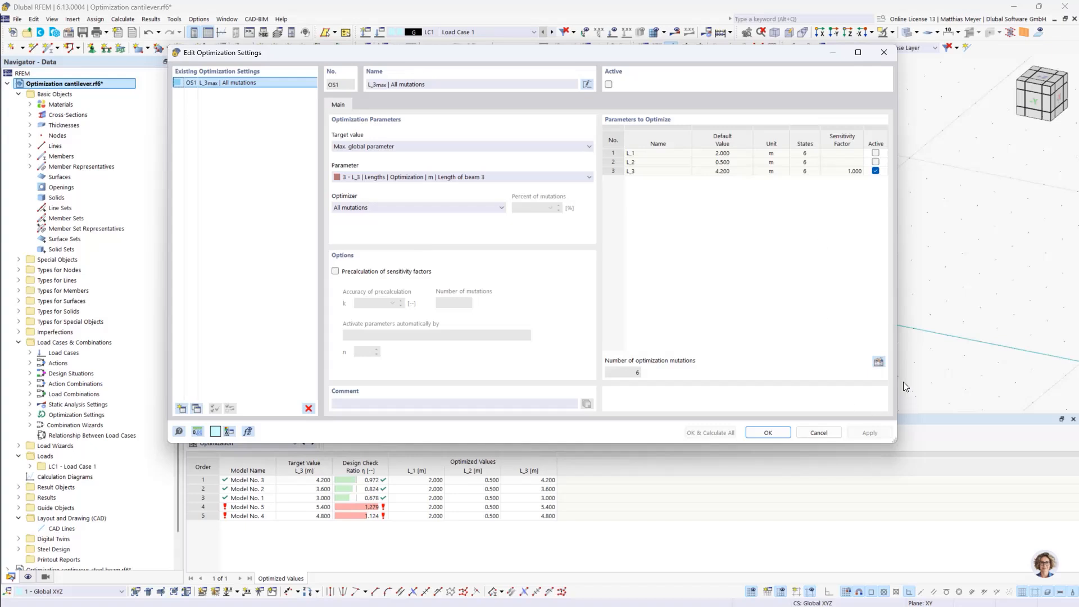
{"action": "left_click", "coordinate": [878, 362]}
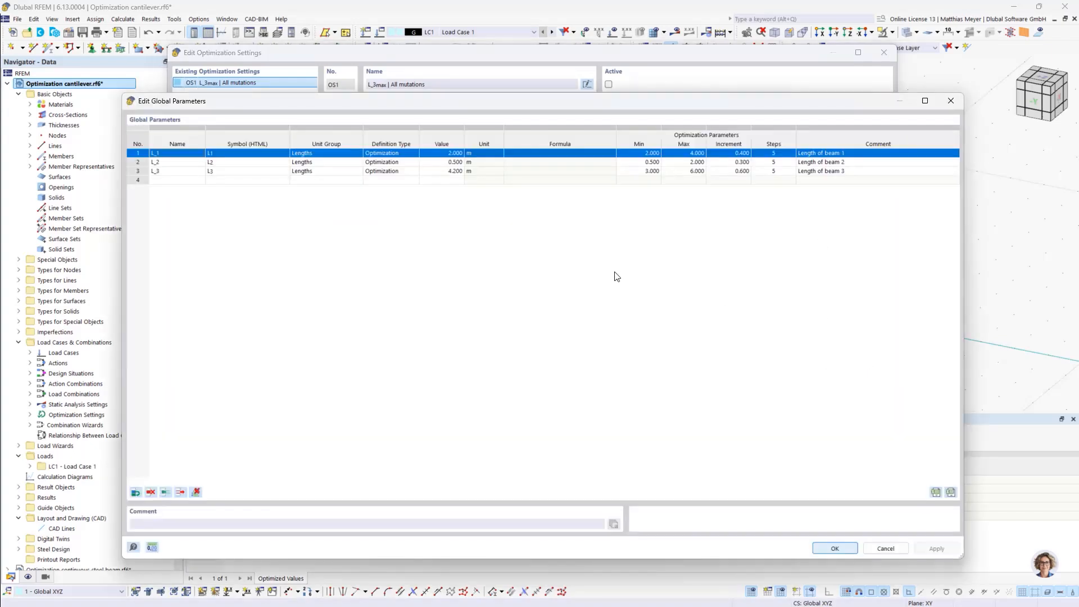
{"action": "left_click", "coordinate": [392, 173]}
{"action": "left_click", "coordinate": [392, 174]}
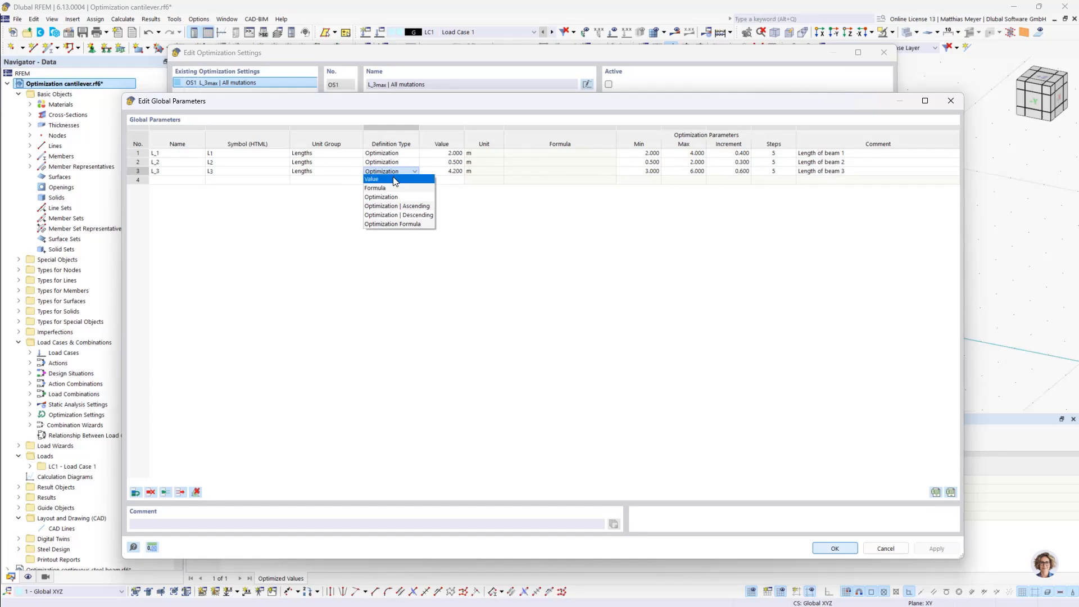
{"action": "left_click", "coordinate": [395, 181]}
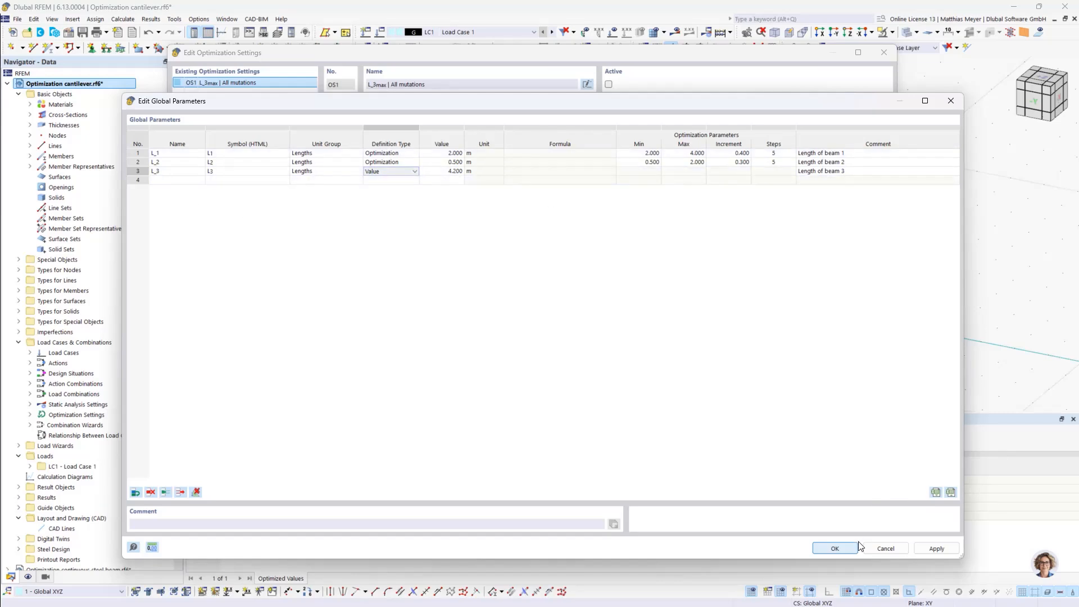
{"action": "left_click", "coordinate": [836, 546]}
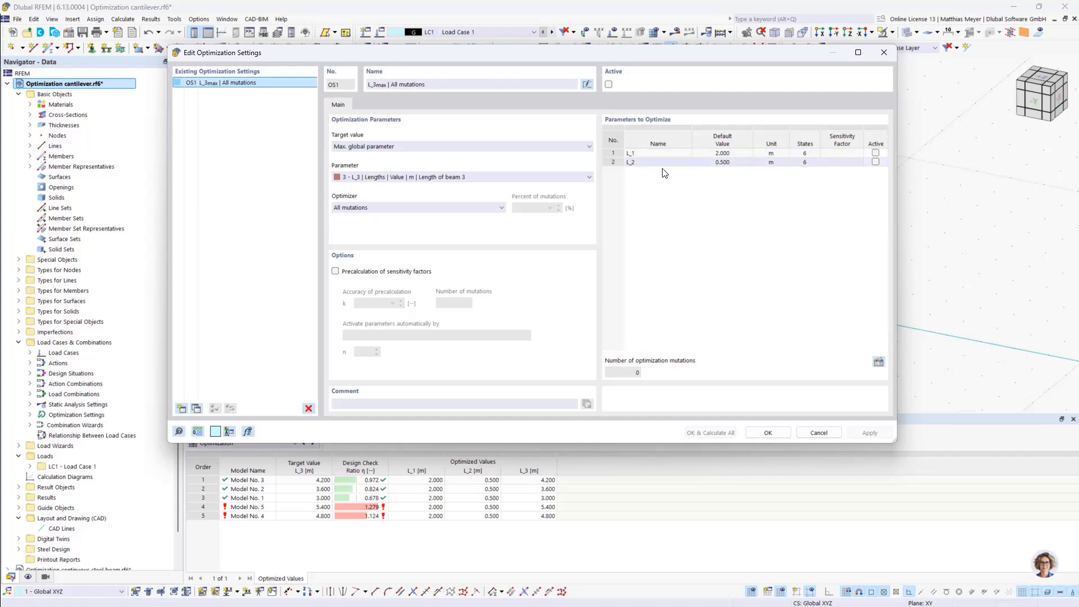
Choose L_2, the length of beam 2, as the target parameter to maximize and include it in the parameters to optimize
{"action": "left_click", "coordinate": [437, 147]}
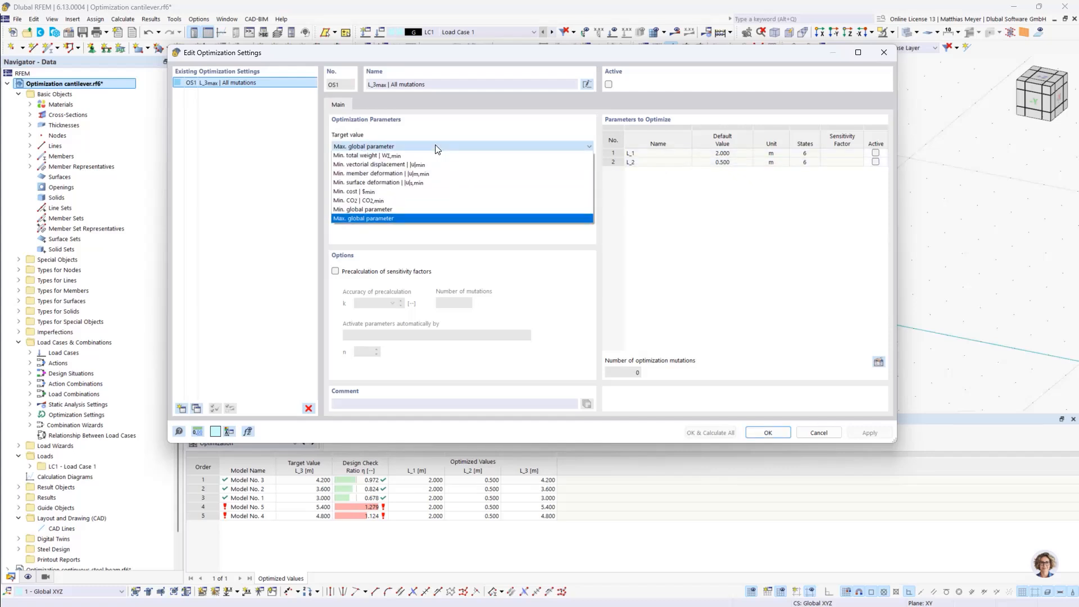
{"action": "left_click", "coordinate": [415, 214]}
{"action": "left_click", "coordinate": [404, 179]}
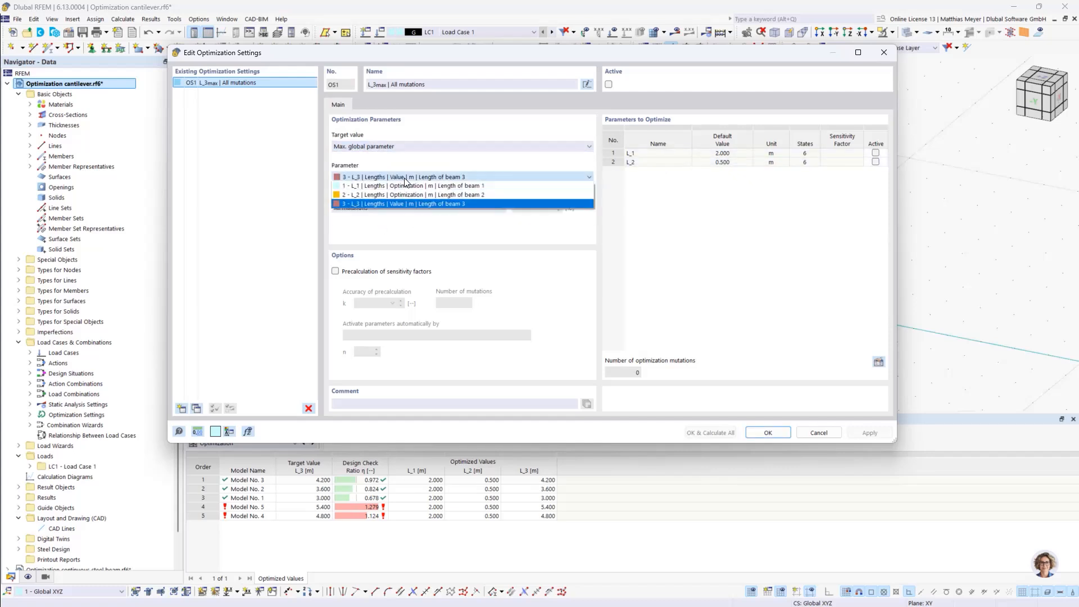
{"action": "left_click", "coordinate": [402, 194]}
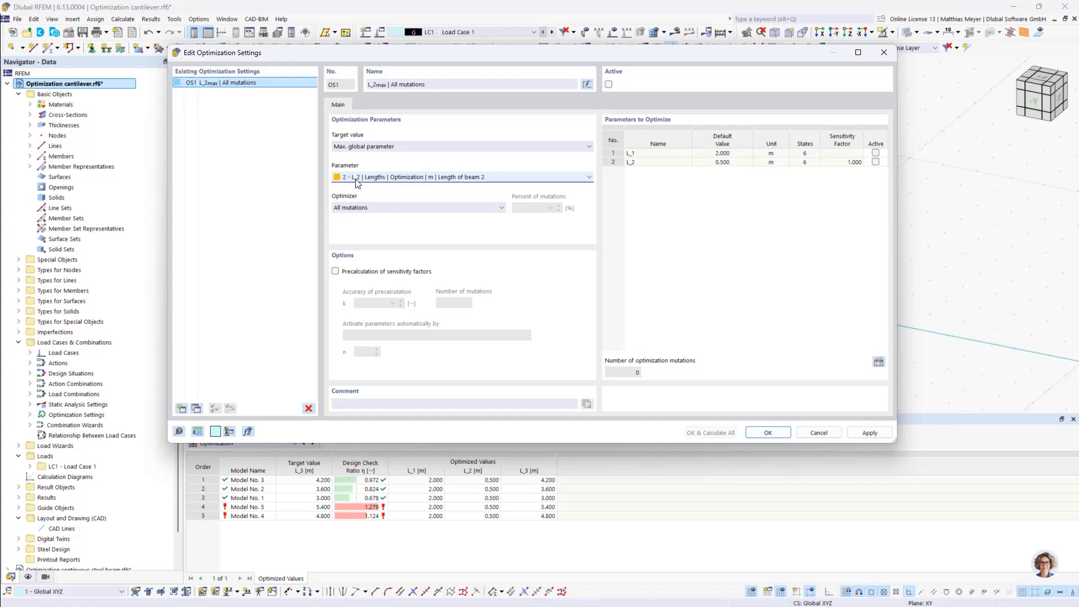
{"action": "left_click", "coordinate": [875, 162]}
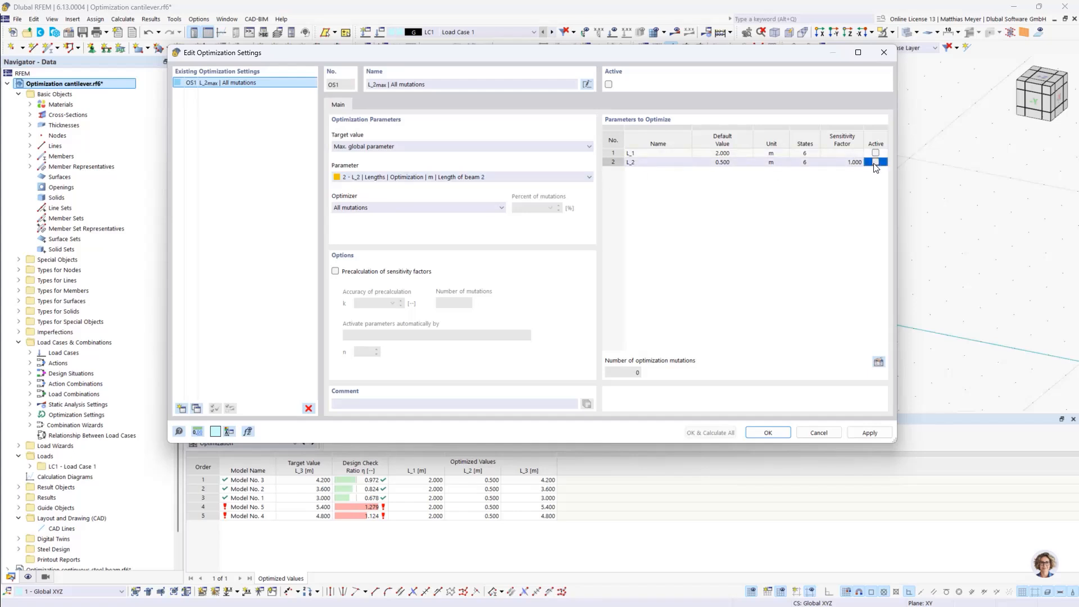
{"action": "left_click", "coordinate": [874, 162]}
Activate OS1, calculate everything for maximum L_2 and move the solver window clear of the model and results table
{"action": "left_click", "coordinate": [608, 84]}
{"action": "left_click", "coordinate": [704, 433]}
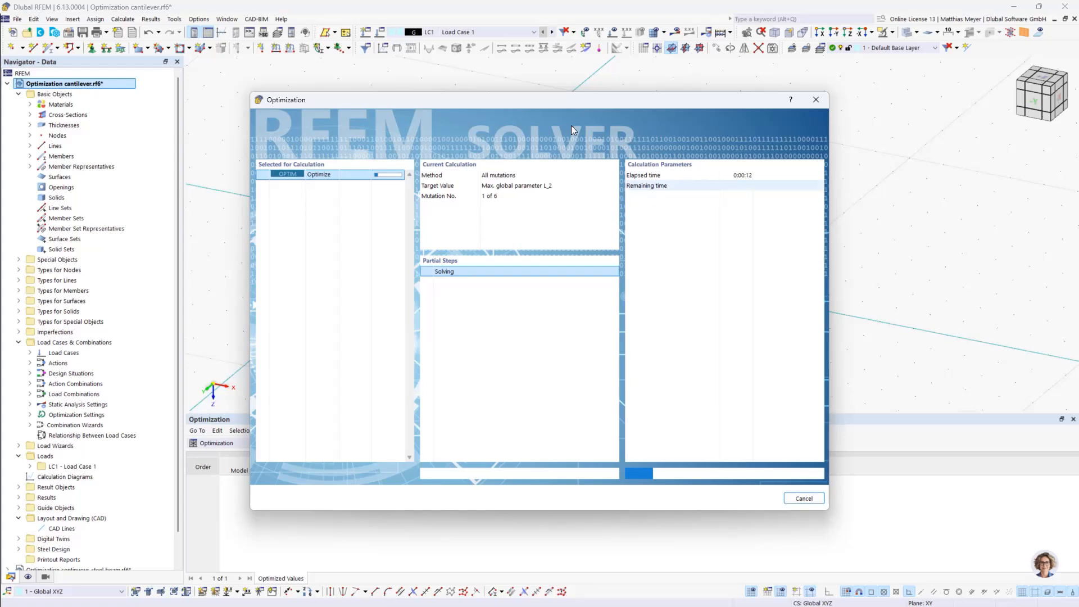
{"action": "left_click_drag", "start_coordinate": [549, 99], "coordinate": [763, 39]}
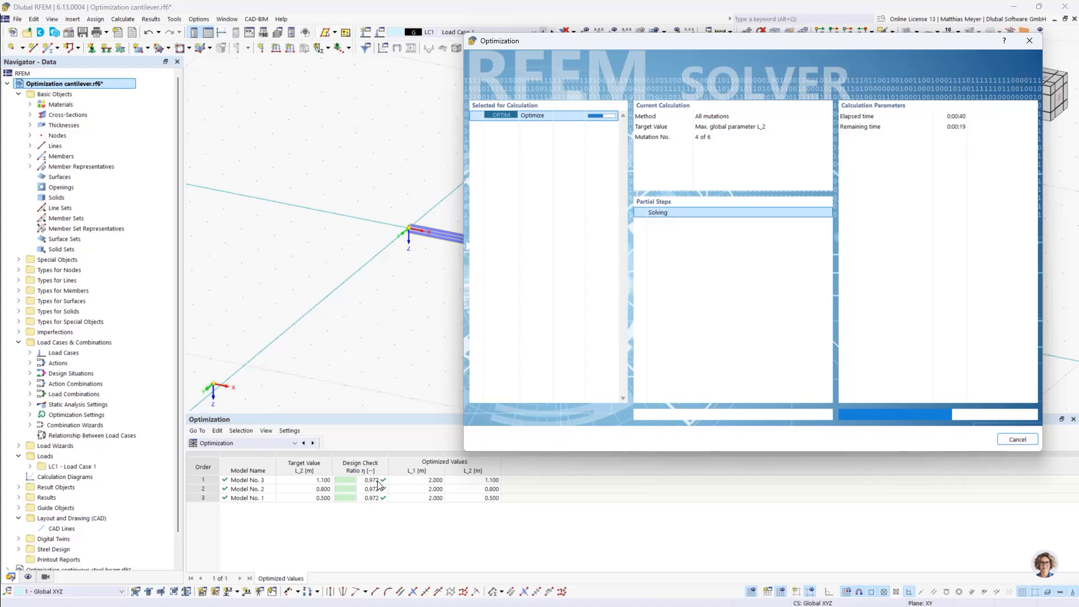
{"action": "left_click_drag", "start_coordinate": [621, 45], "coordinate": [878, 143]}
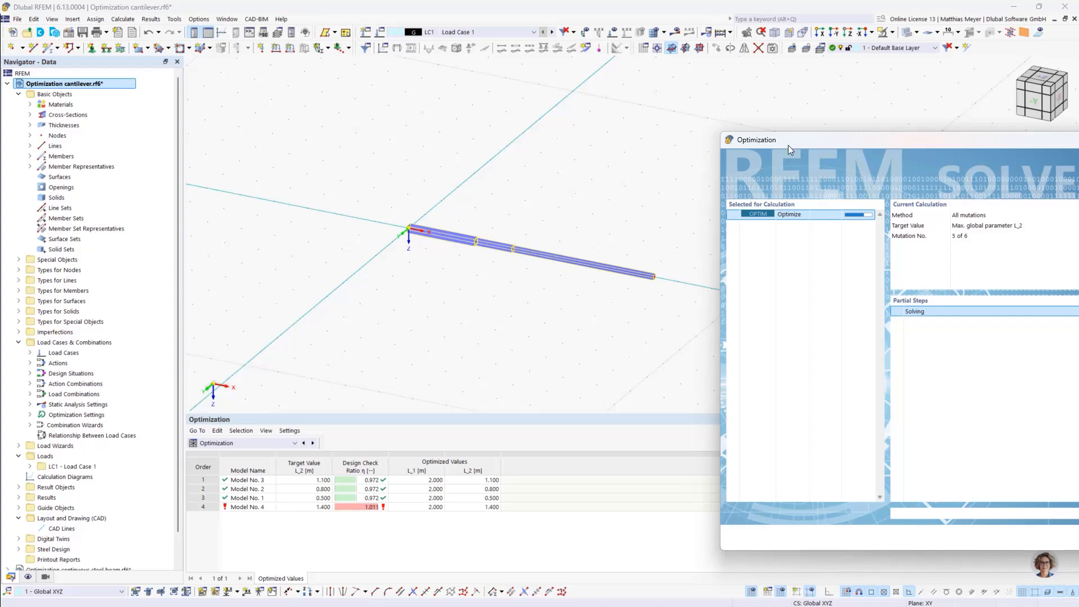
{"action": "left_click_drag", "start_coordinate": [794, 140], "coordinate": [767, 93]}
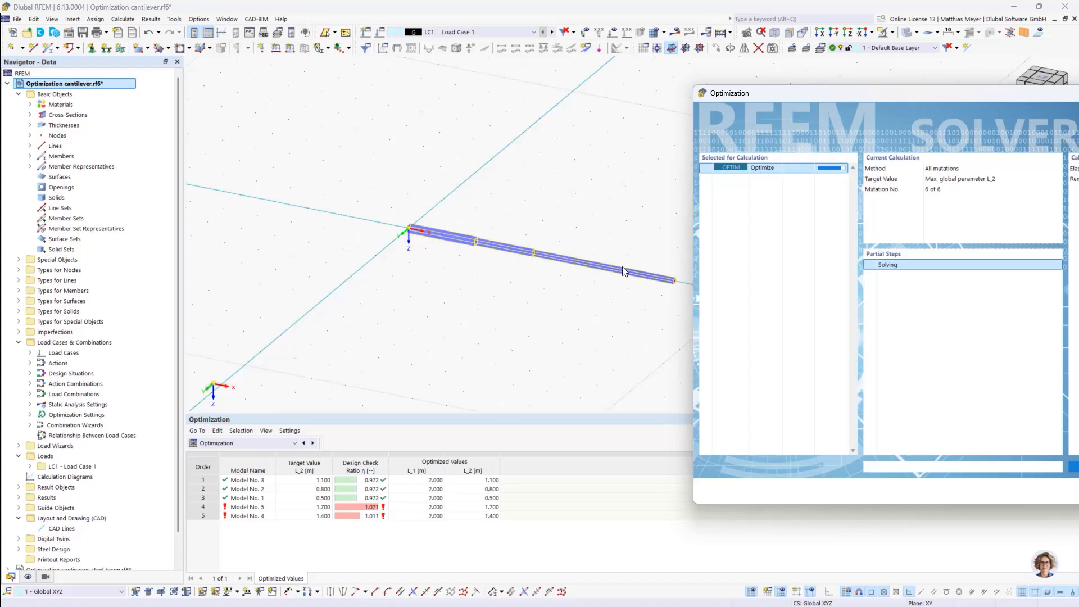
Reposition the solver window and cancel the calculation that follows the L_2 optimization
{"action": "left_click_drag", "start_coordinate": [778, 94], "coordinate": [625, 65]}
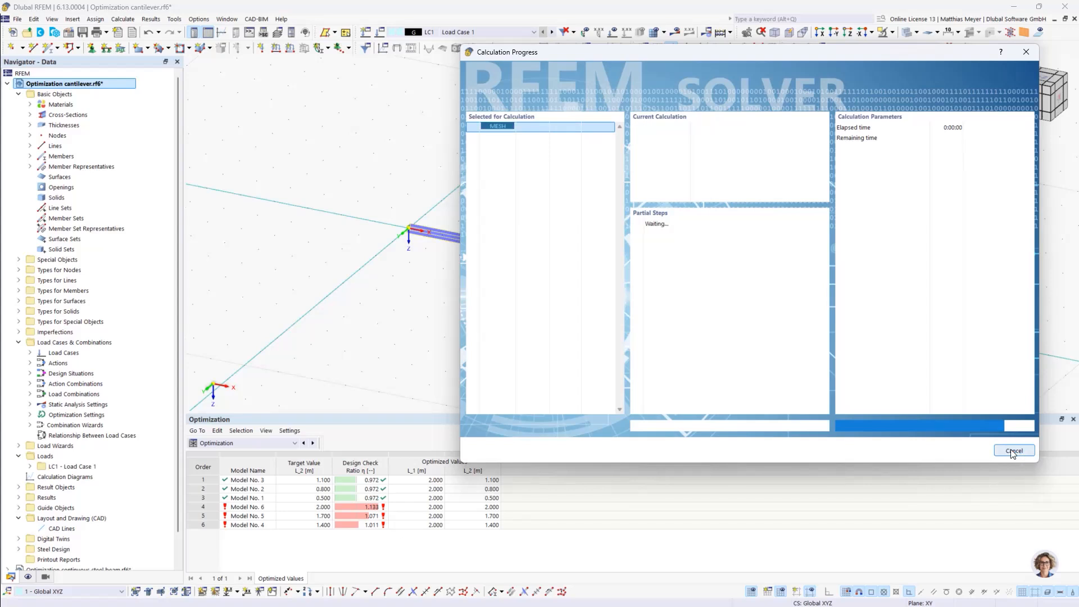
{"action": "left_click", "coordinate": [1014, 450]}
{"action": "left_click", "coordinate": [751, 308]}
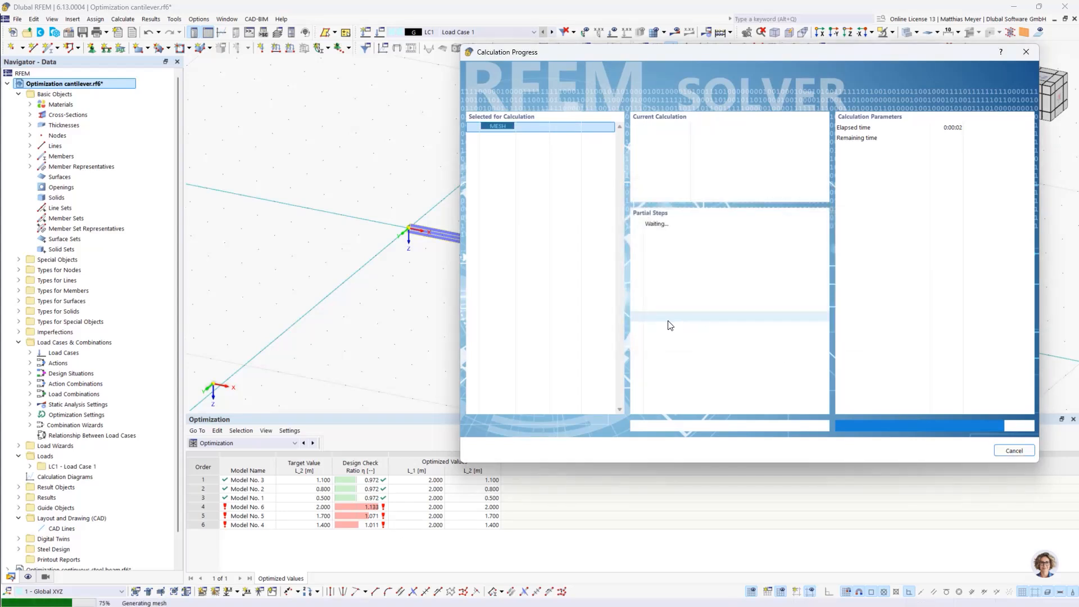
Change the definition type of global parameter L_2 to Value through the optimization settings and accept the global parameters
{"action": "left_click", "coordinate": [633, 370]}
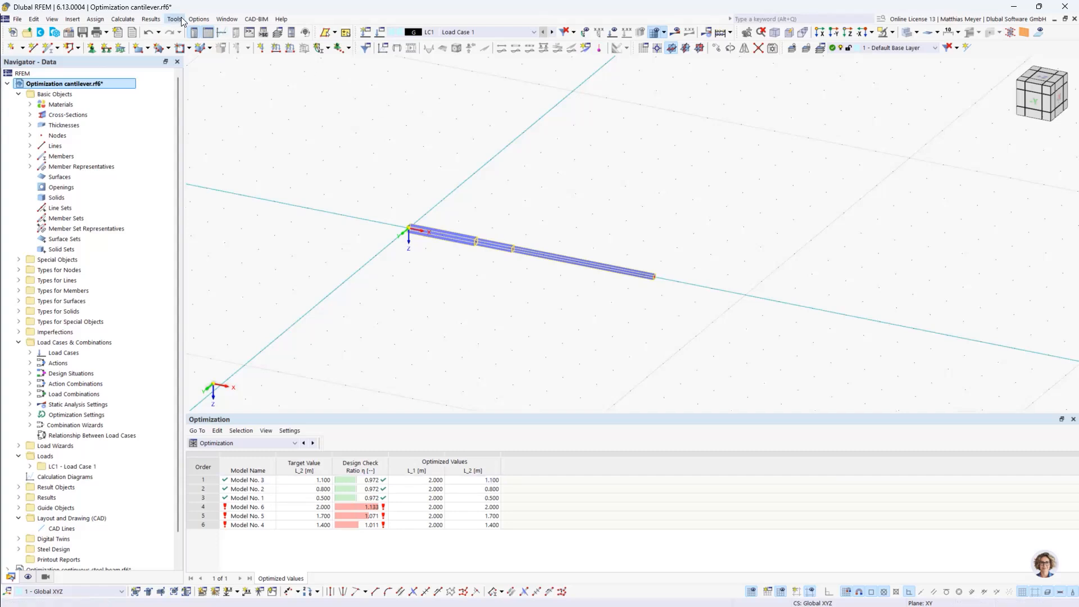
{"action": "left_click", "coordinate": [123, 18]}
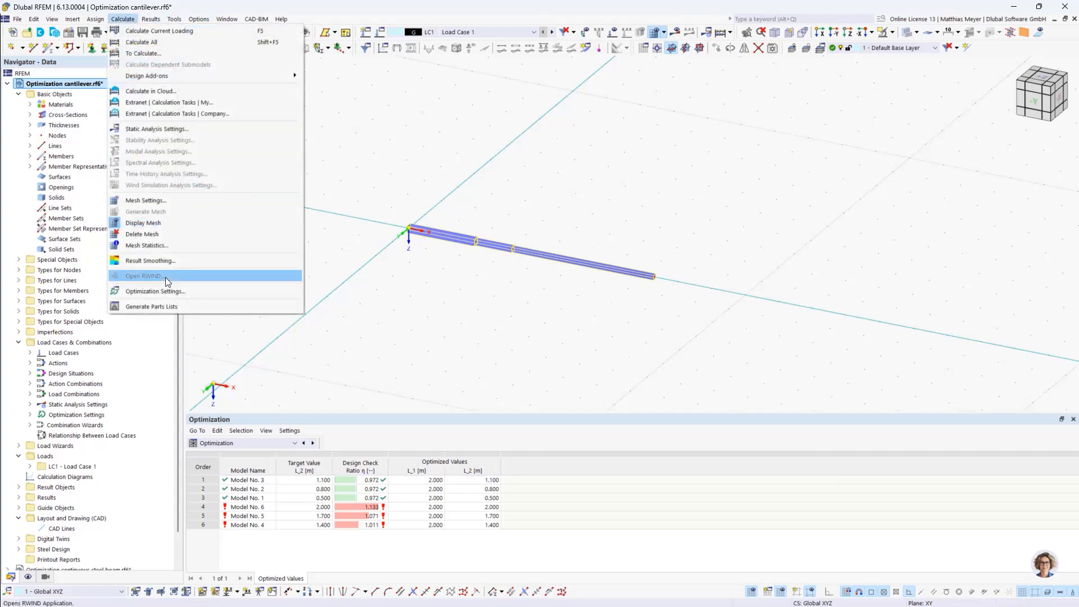
{"action": "left_click", "coordinate": [163, 284]}
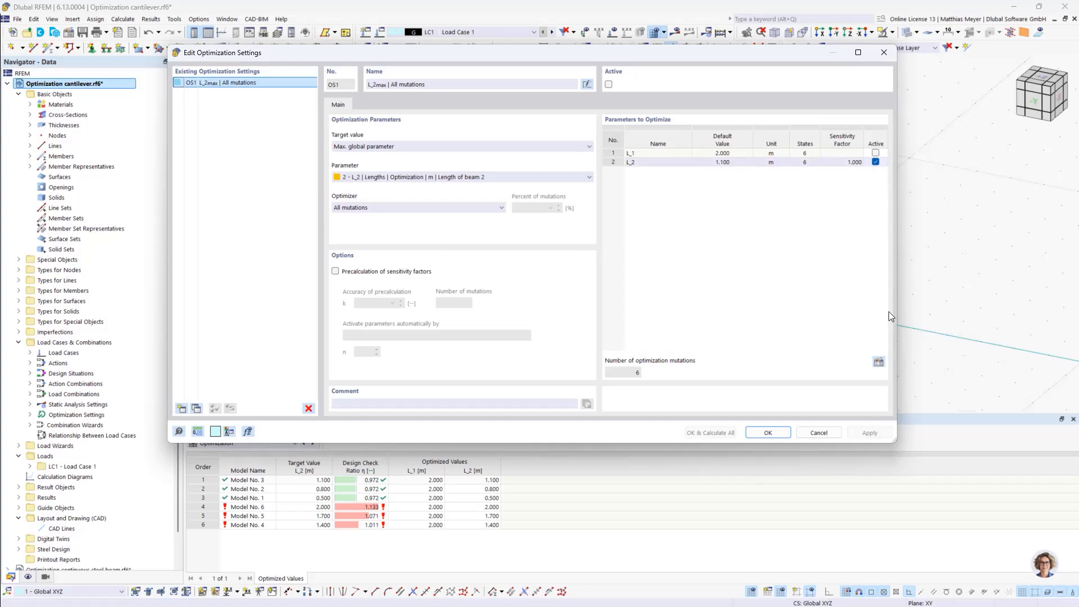
{"action": "left_click", "coordinate": [879, 362]}
{"action": "left_click", "coordinate": [380, 163]}
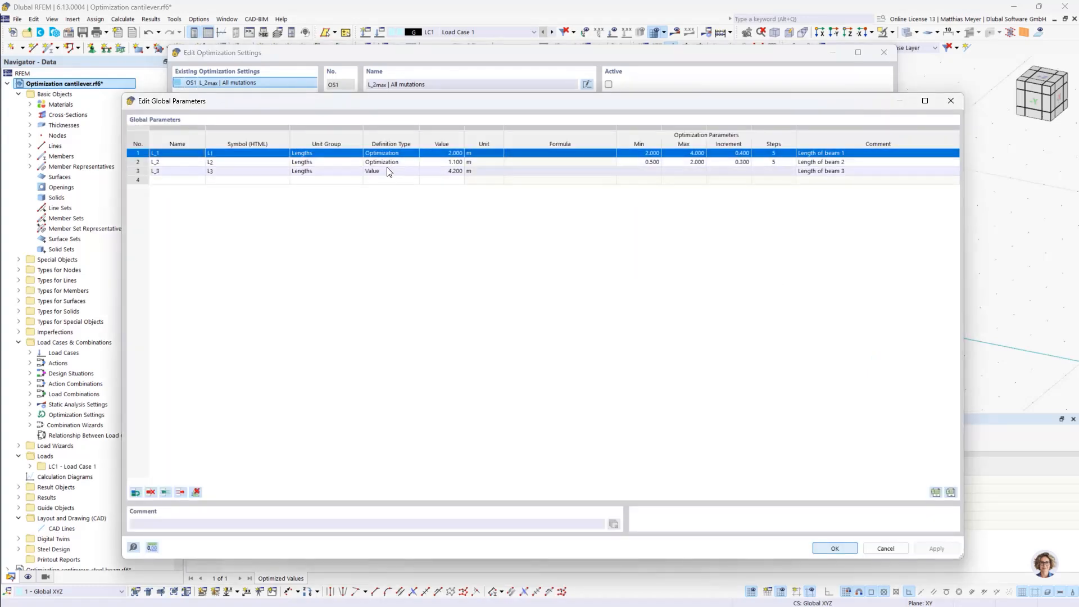
{"action": "left_click", "coordinate": [381, 163]}
{"action": "left_click", "coordinate": [388, 162]}
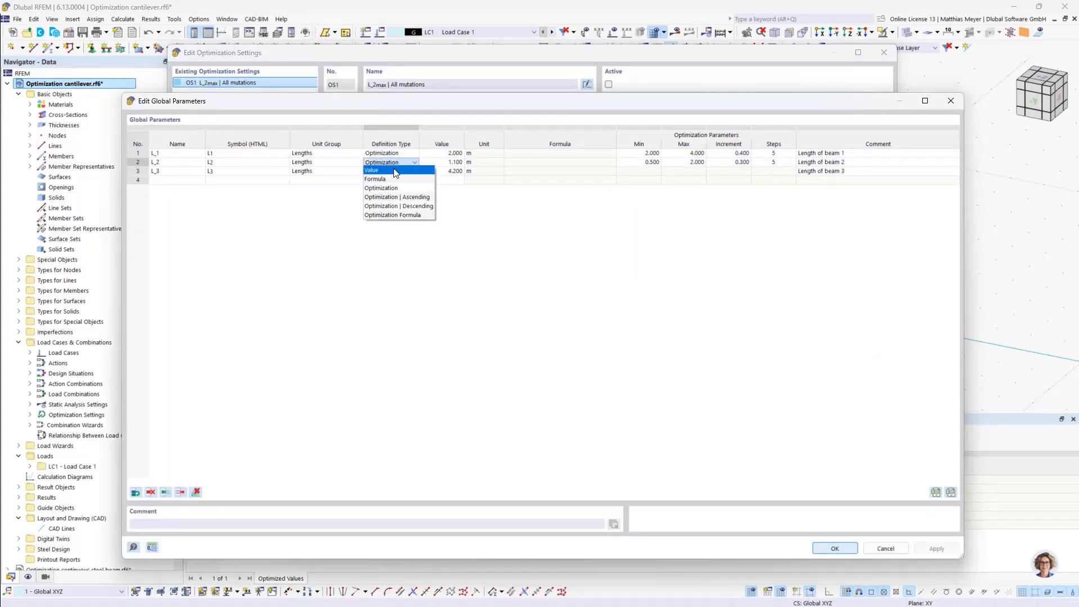
{"action": "left_click", "coordinate": [396, 171]}
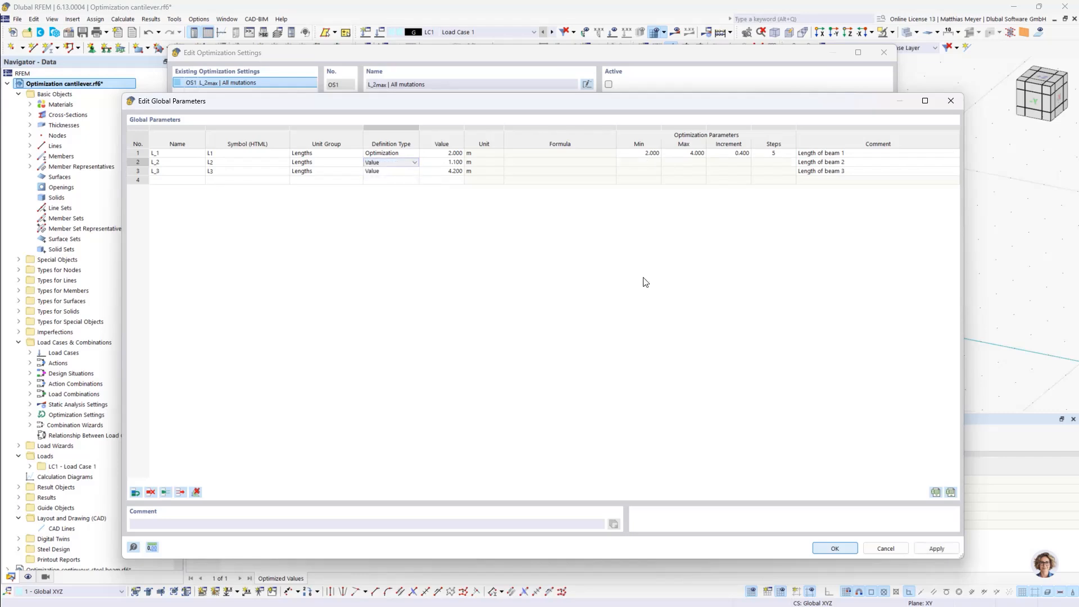
{"action": "left_click", "coordinate": [848, 549]}
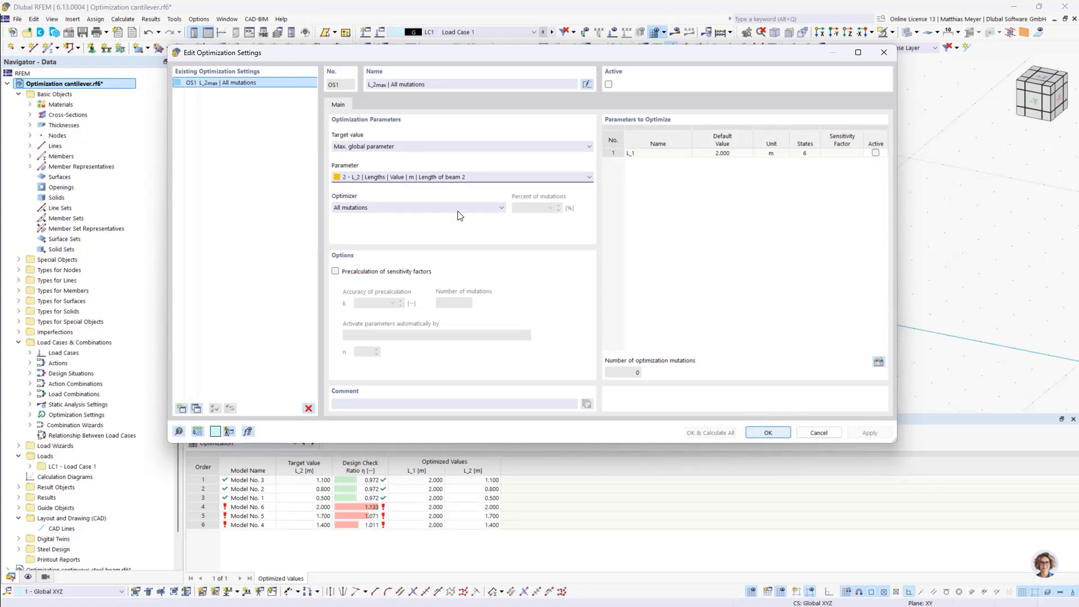
Choose L_1, the length of beam 1, as the target parameter to maximize, include it in the parameters to optimize and accept the settings
{"action": "left_click", "coordinate": [419, 177]}
{"action": "left_click", "coordinate": [418, 187]}
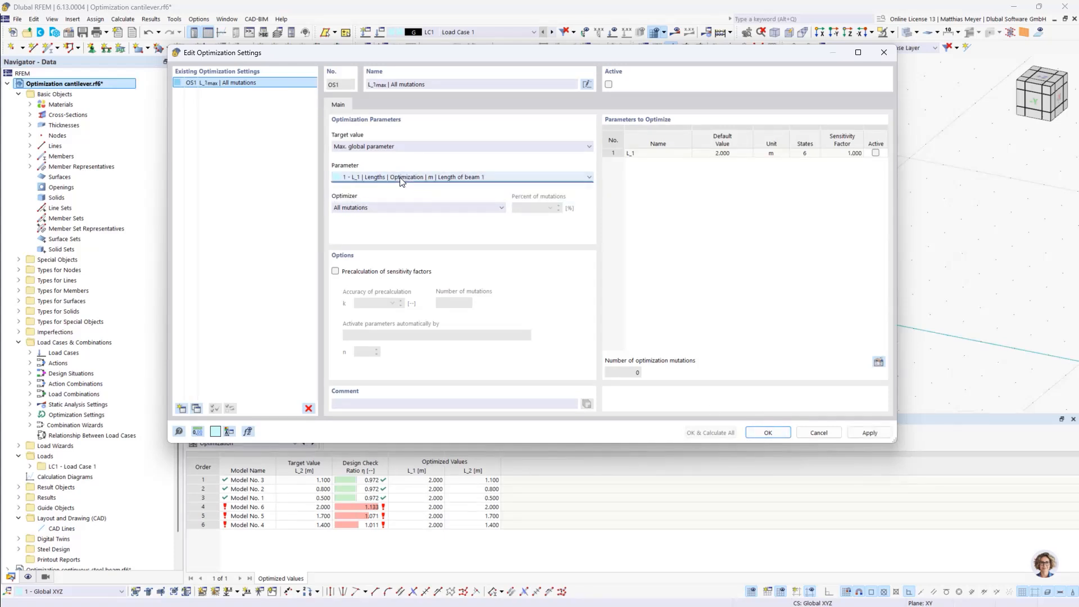
{"action": "left_click", "coordinate": [410, 178]}
{"action": "left_click", "coordinate": [768, 433]}
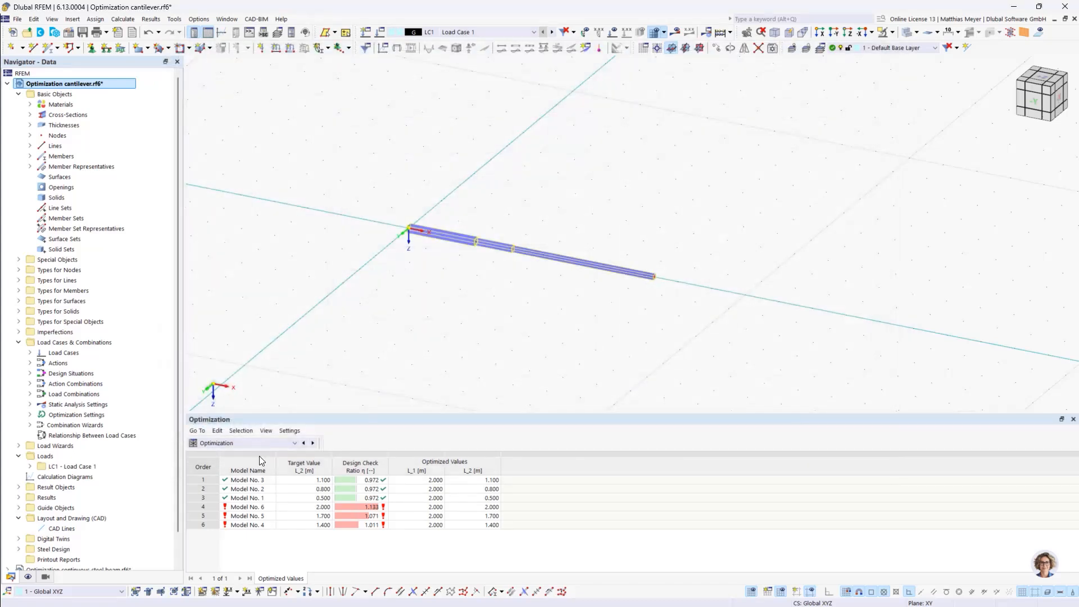
Restrict the Steel Design objects to design to member 1, turning off Design All for members and member representatives
{"action": "left_click", "coordinate": [265, 441]}
{"action": "left_click", "coordinate": [248, 519]}
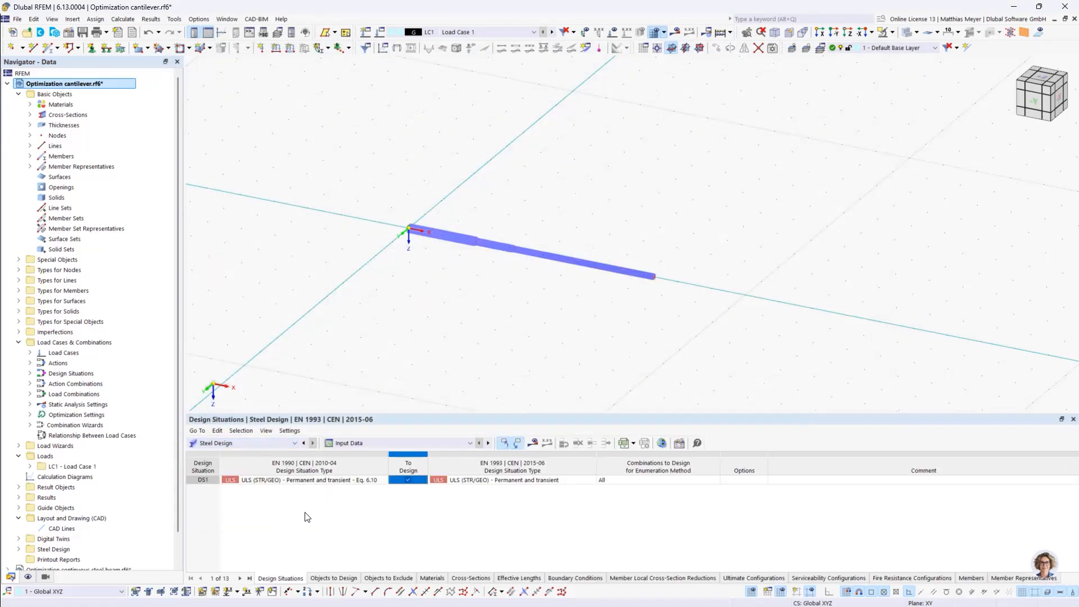
{"action": "left_click", "coordinate": [334, 578]}
{"action": "left_click", "coordinate": [465, 479]}
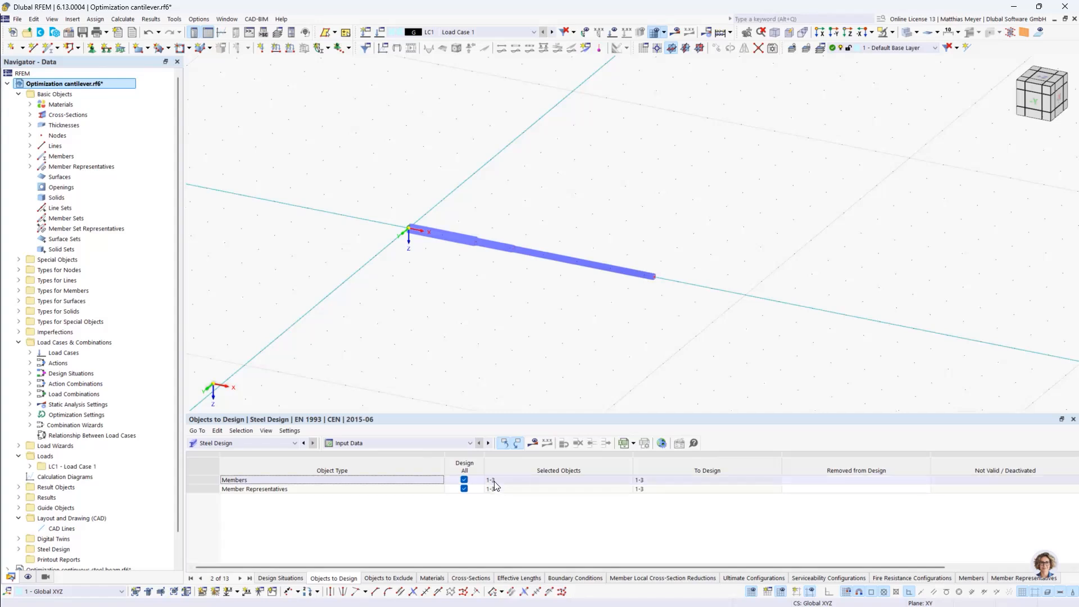
{"action": "left_click", "coordinate": [465, 489]}
{"action": "left_click", "coordinate": [465, 489]}
{"action": "left_click", "coordinate": [464, 479]}
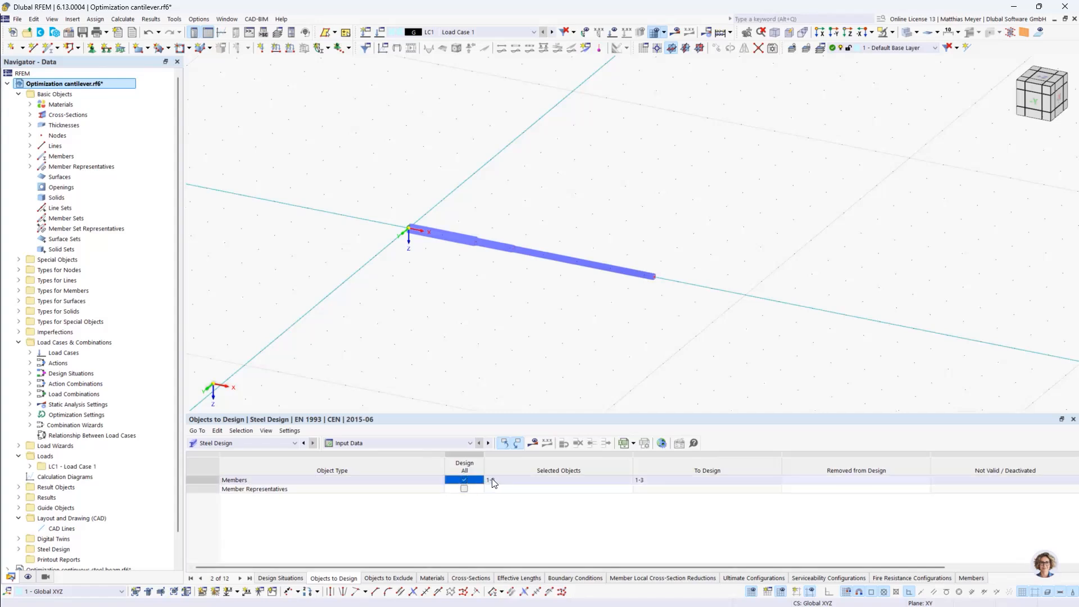
{"action": "left_click", "coordinate": [501, 481]}
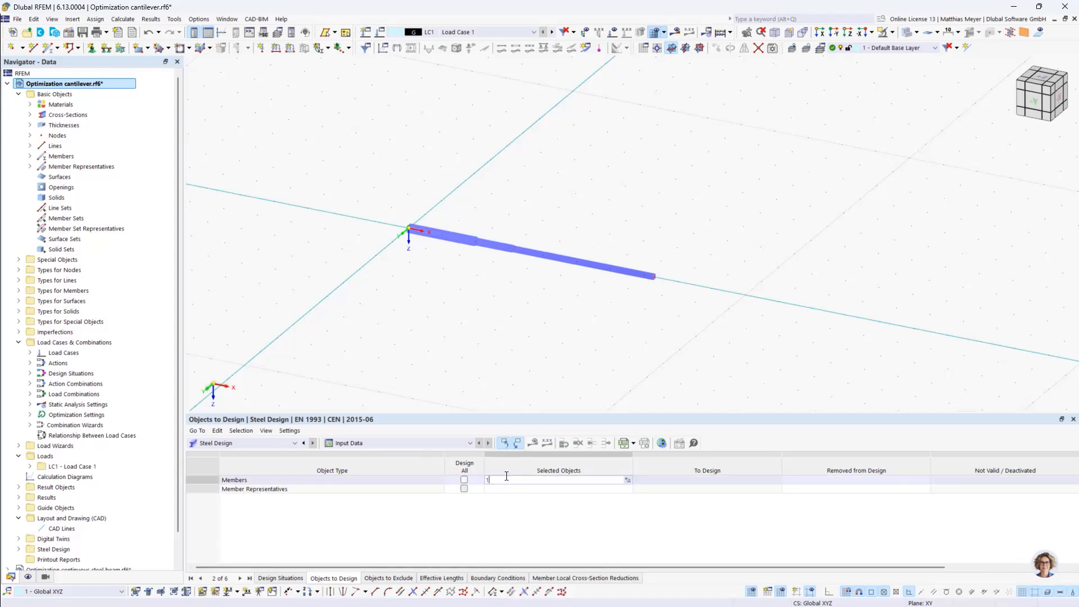
{"action": "key", "text": "Return"}
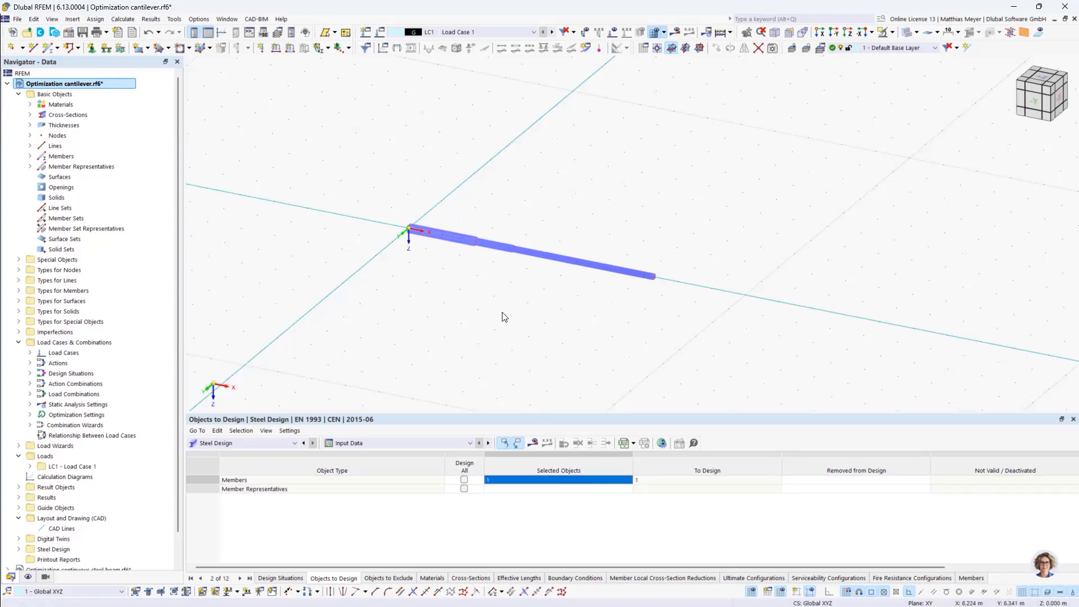
Activate OS1, calculate everything for maximum L_1 and move the solver window clear of the results table
{"action": "left_click", "coordinate": [198, 21]}
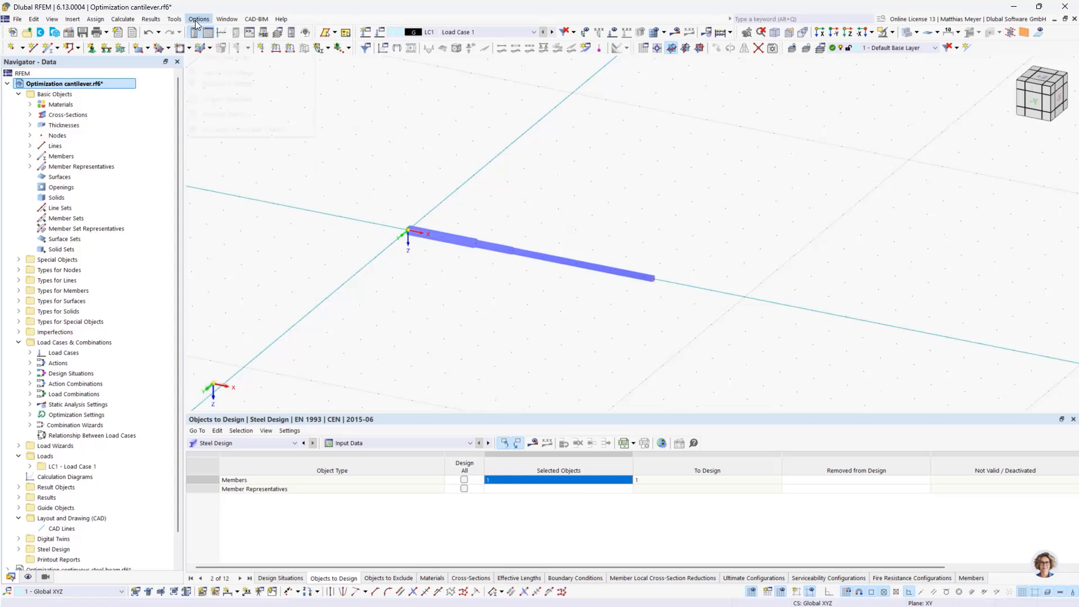
{"action": "mouse_move", "coordinate": [122, 19]}
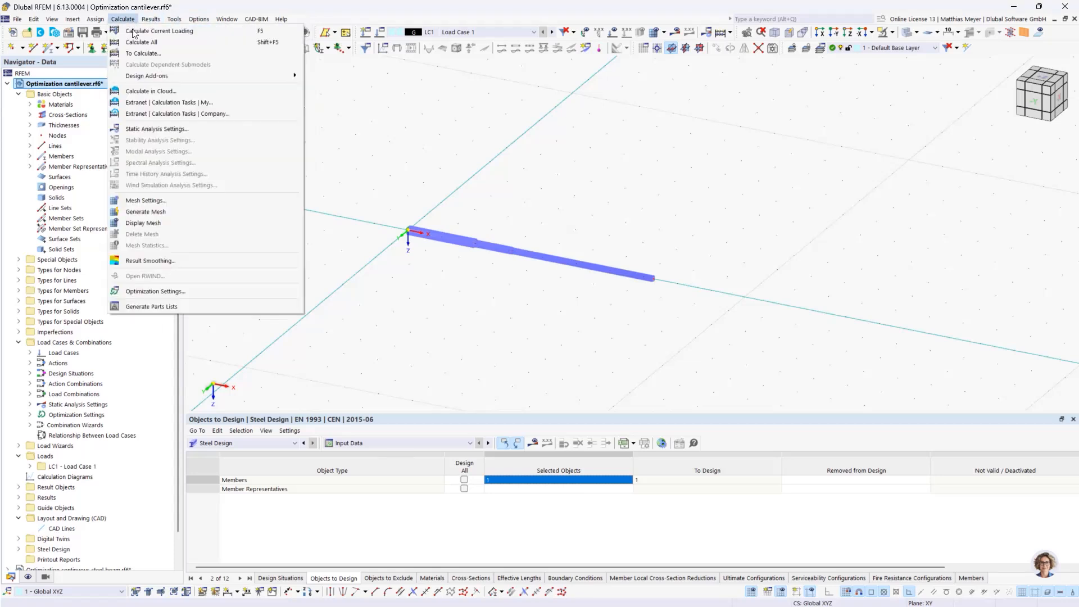
{"action": "left_click", "coordinate": [166, 291]}
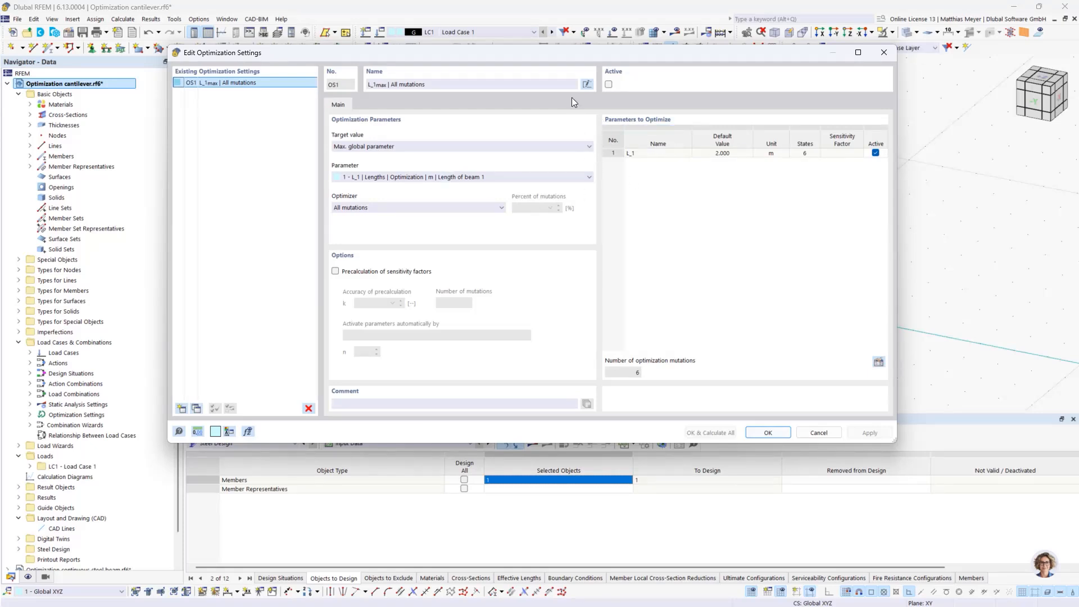
{"action": "left_click", "coordinate": [608, 84]}
{"action": "left_click", "coordinate": [720, 429]}
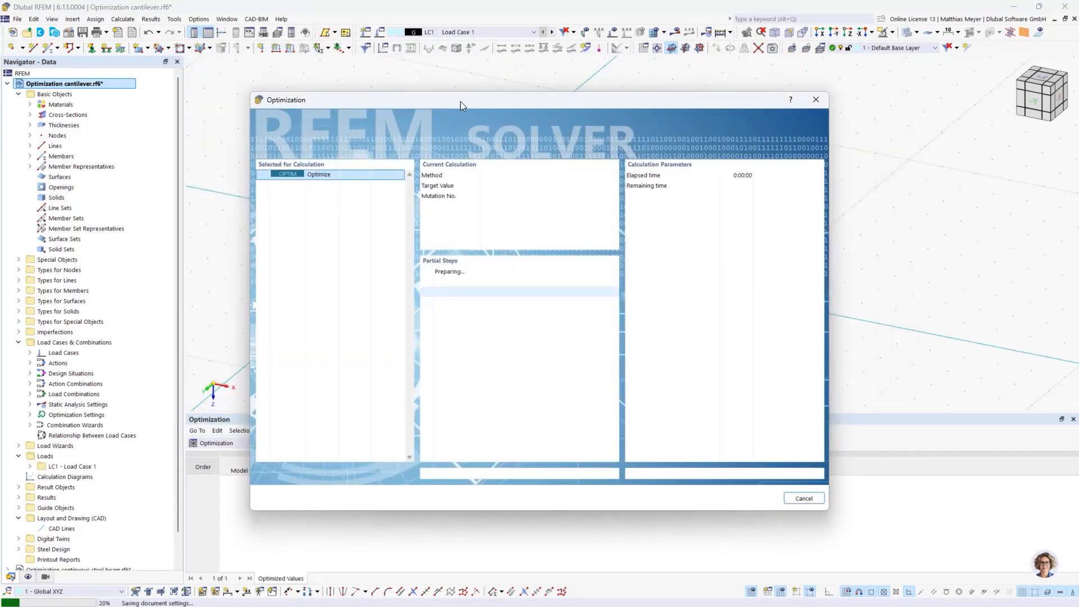
{"action": "left_click_drag", "start_coordinate": [460, 101], "coordinate": [582, 98]}
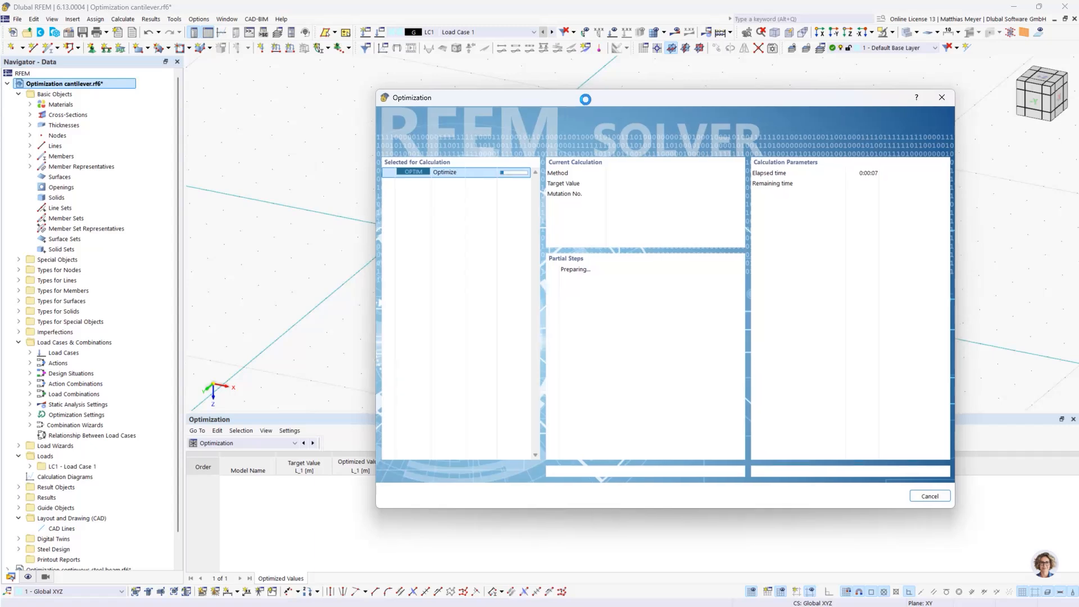
{"action": "left_click_drag", "start_coordinate": [585, 99], "coordinate": [733, 56]}
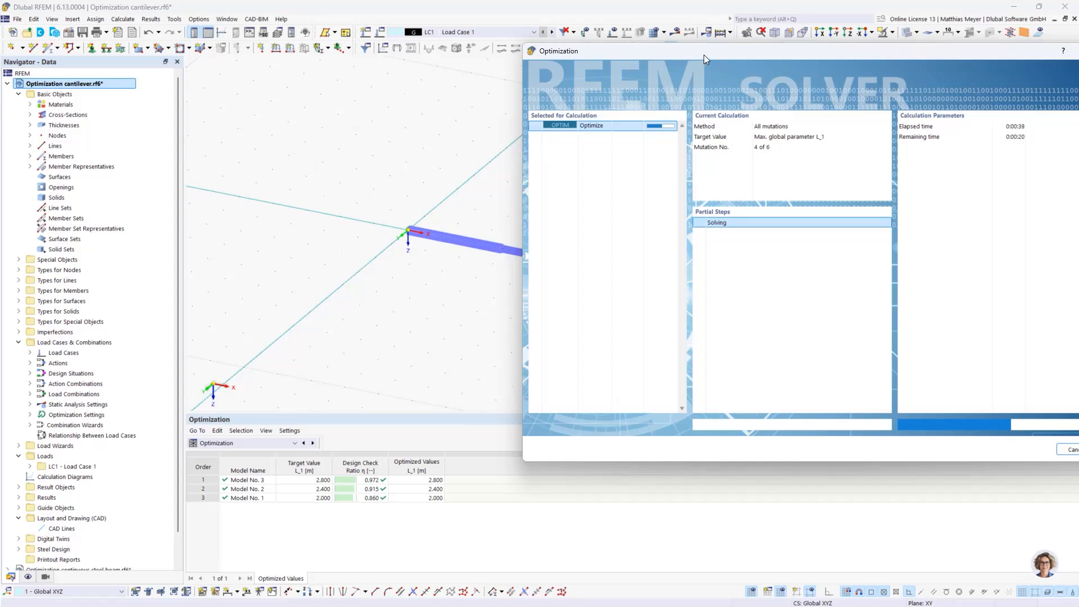
Reposition the solver window and cancel the L_1 optimization during its fifth mutation, along with the calculation that follows
{"action": "left_click_drag", "start_coordinate": [699, 52], "coordinate": [641, 41]}
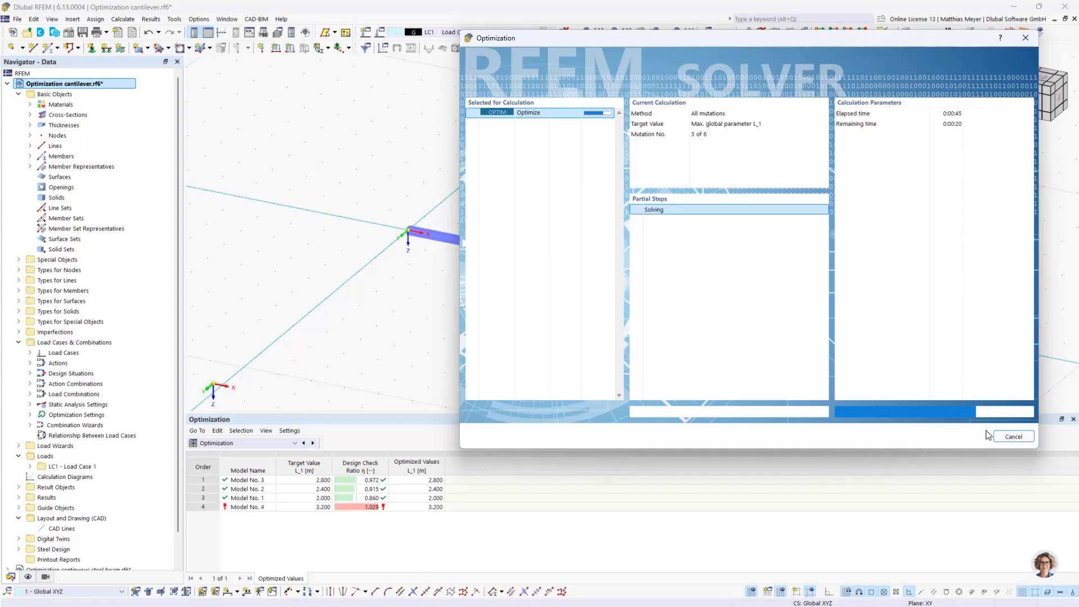
{"action": "left_click", "coordinate": [1004, 442]}
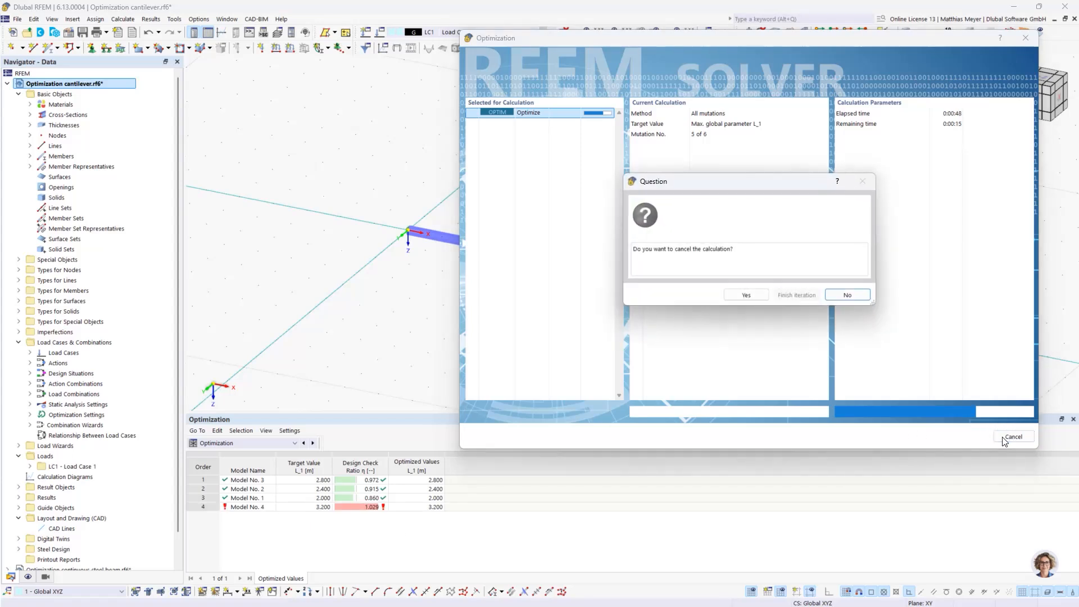
{"action": "left_click", "coordinate": [751, 299]}
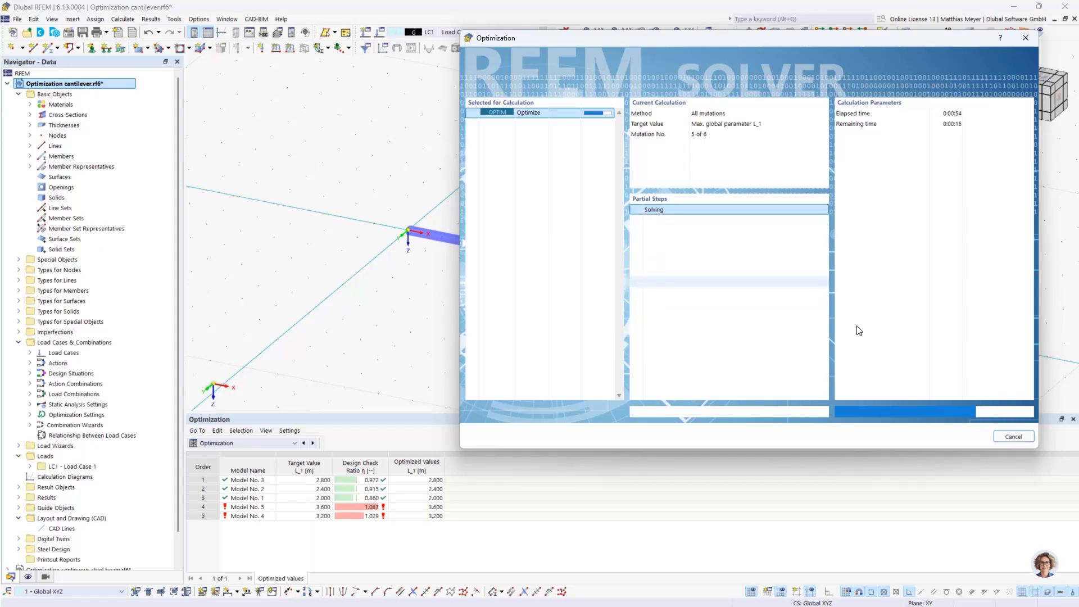
{"action": "key", "text": "Escape"}
{"action": "left_click", "coordinate": [637, 357]}
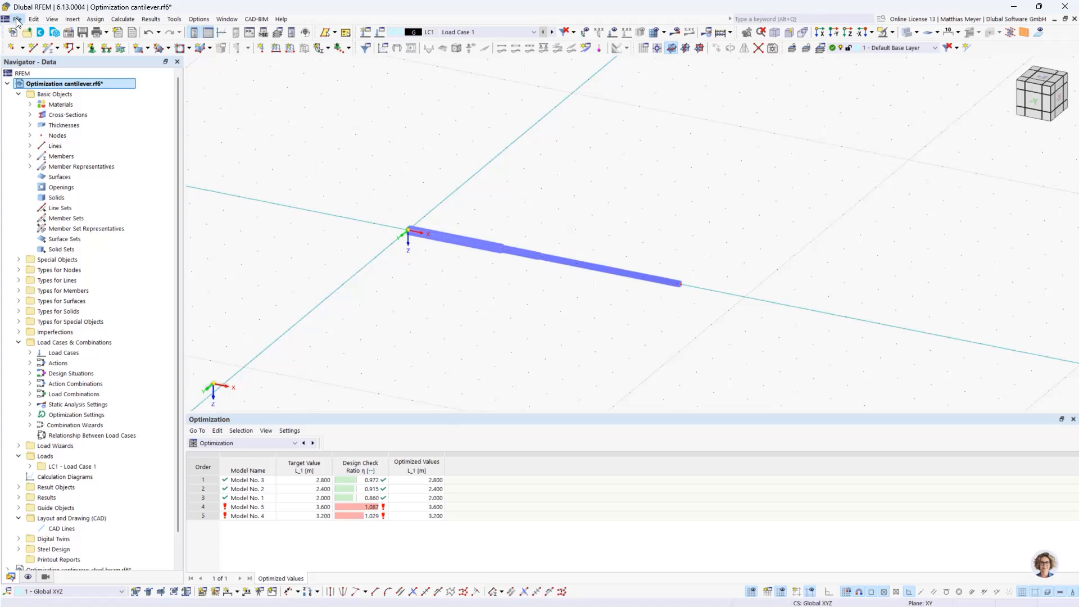
Dimension the cantilever's total length from the origin node to the free end with a linear dimension offset to global axes, about 3.5 m in Y
{"action": "left_click", "coordinate": [73, 19]}
{"action": "mouse_move", "coordinate": [111, 168]}
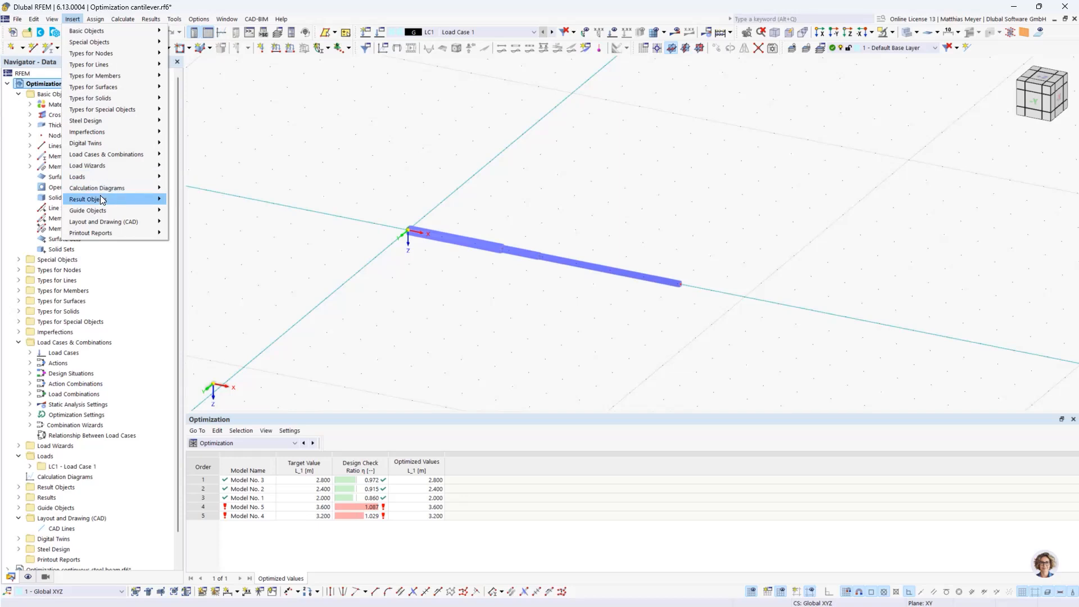
{"action": "mouse_move", "coordinate": [92, 211]}
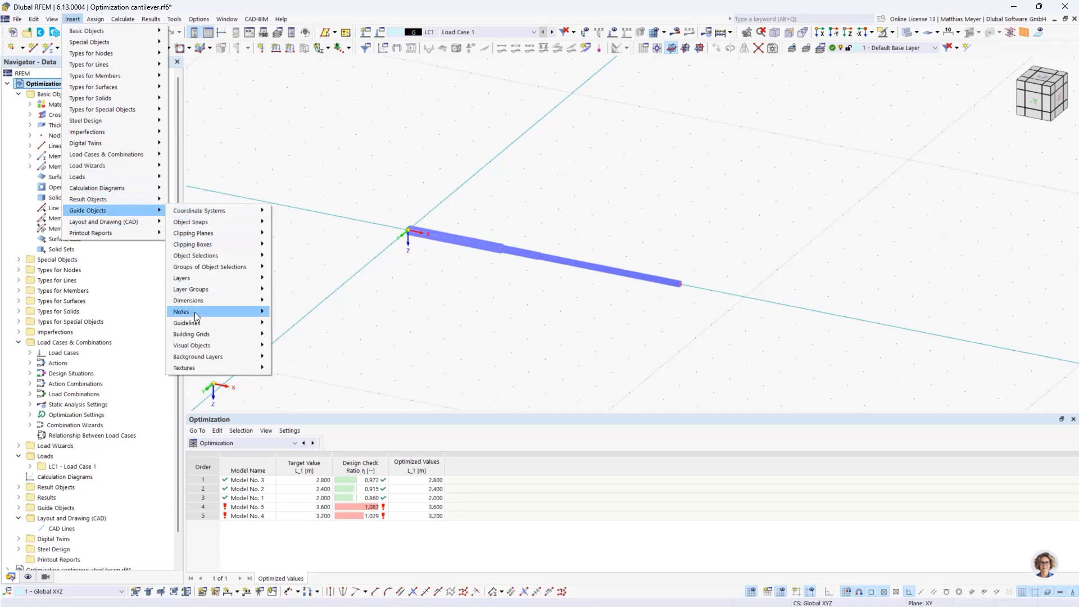
{"action": "mouse_move", "coordinate": [228, 300]}
{"action": "mouse_move", "coordinate": [295, 300]}
{"action": "left_click", "coordinate": [360, 301]}
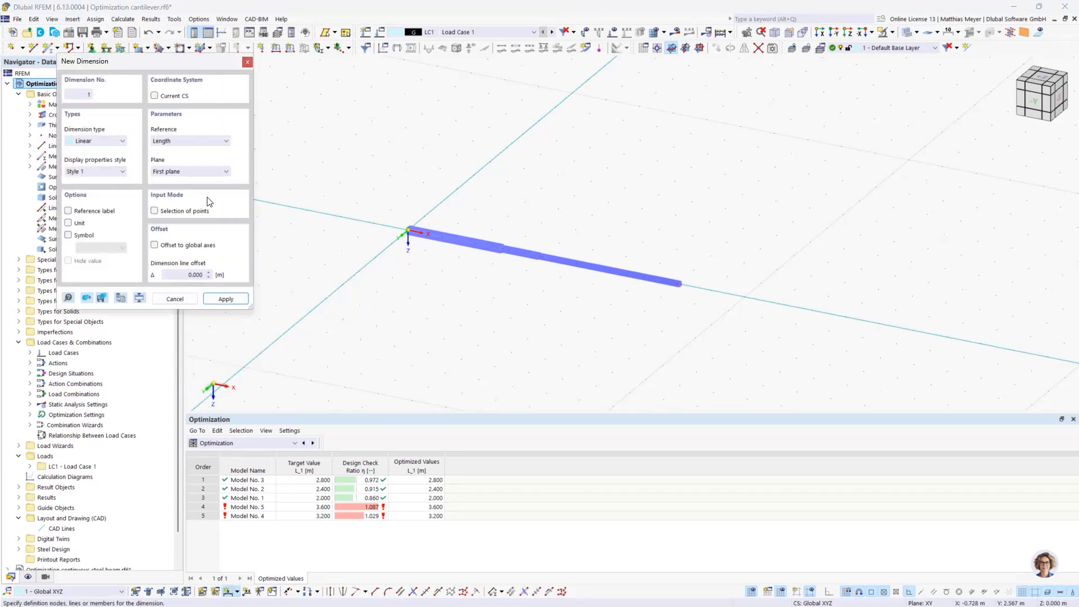
{"action": "left_click", "coordinate": [154, 244]}
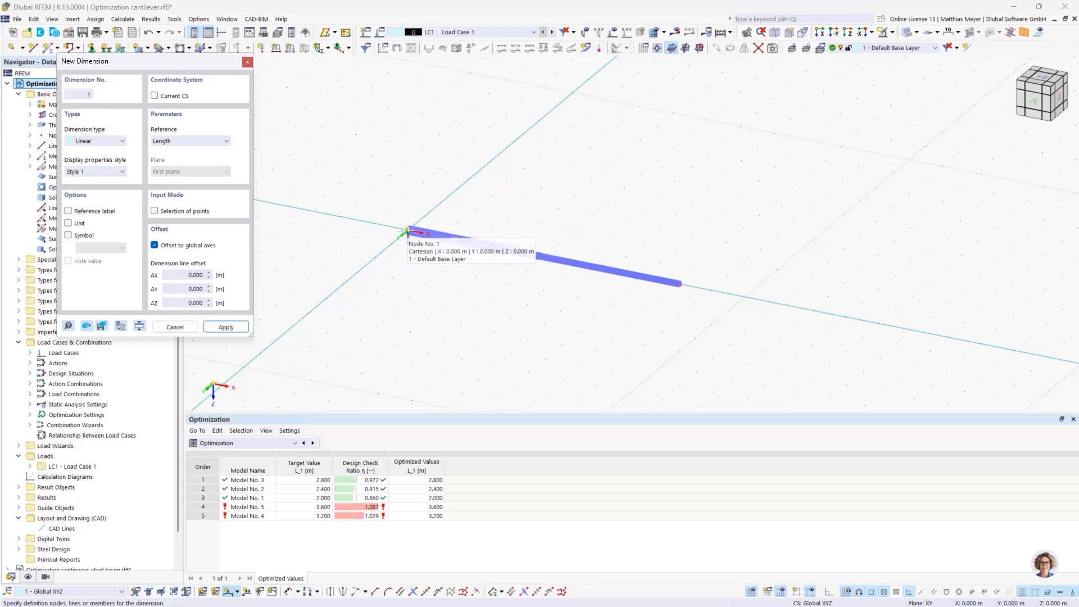
{"action": "left_click", "coordinate": [406, 231]}
{"action": "left_click", "coordinate": [681, 285]}
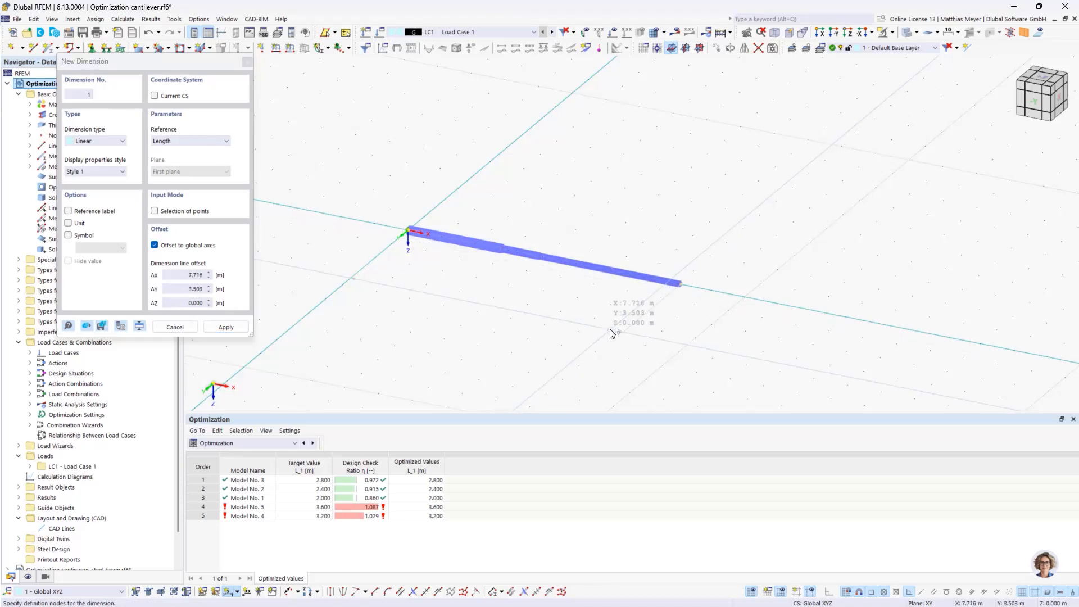
{"action": "left_click", "coordinate": [585, 334]}
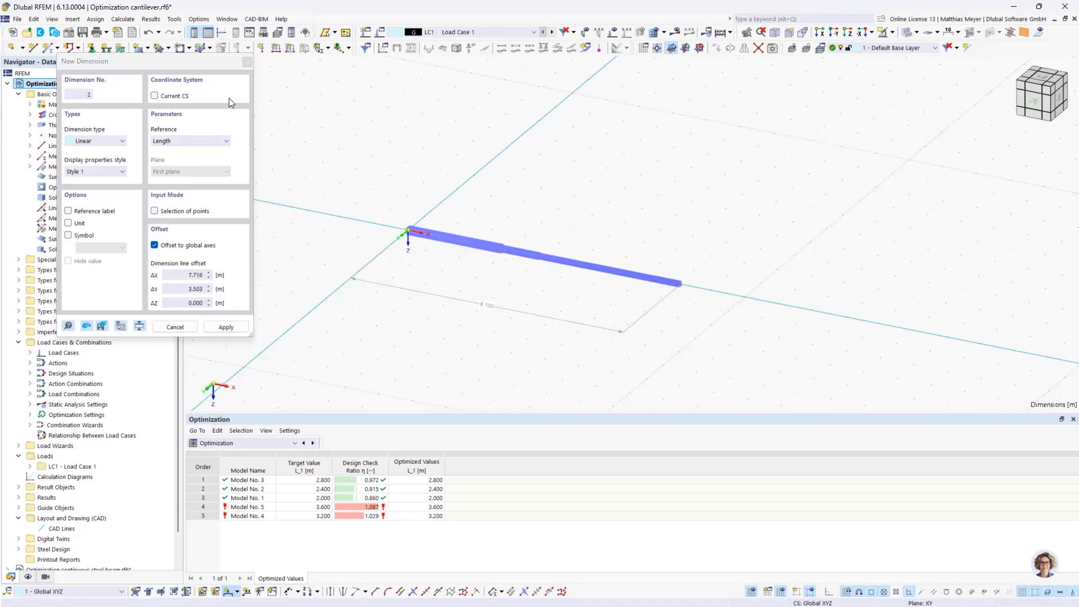
{"action": "left_click", "coordinate": [175, 327]}
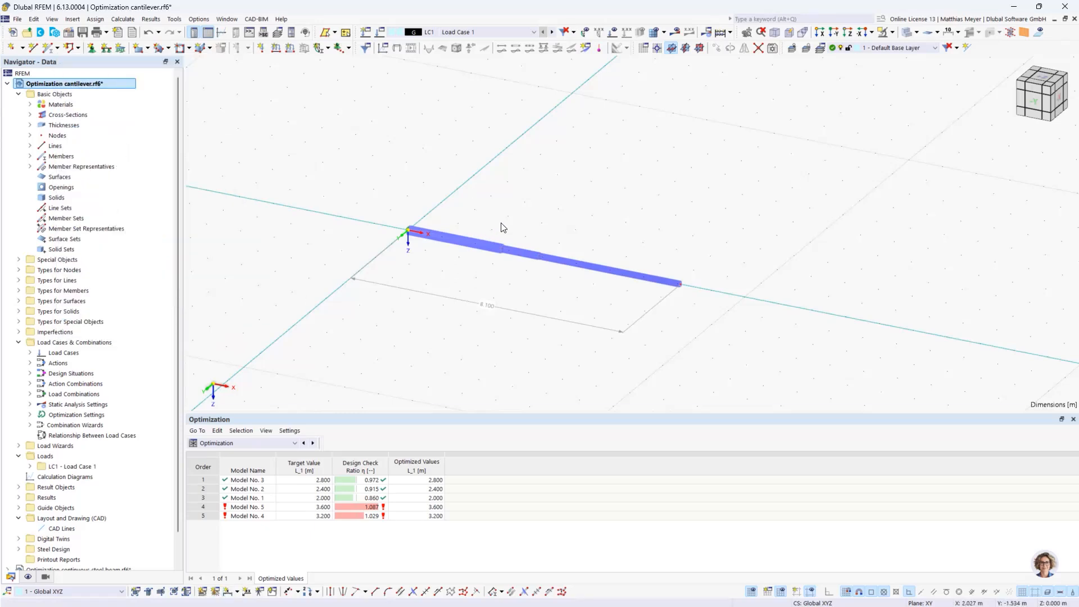
Return to the Steel Design objects to design, include all three members and calculate their design check ratios
{"action": "scroll", "coordinate": [99, 209], "scroll_direction": "down", "scroll_amount": 1}
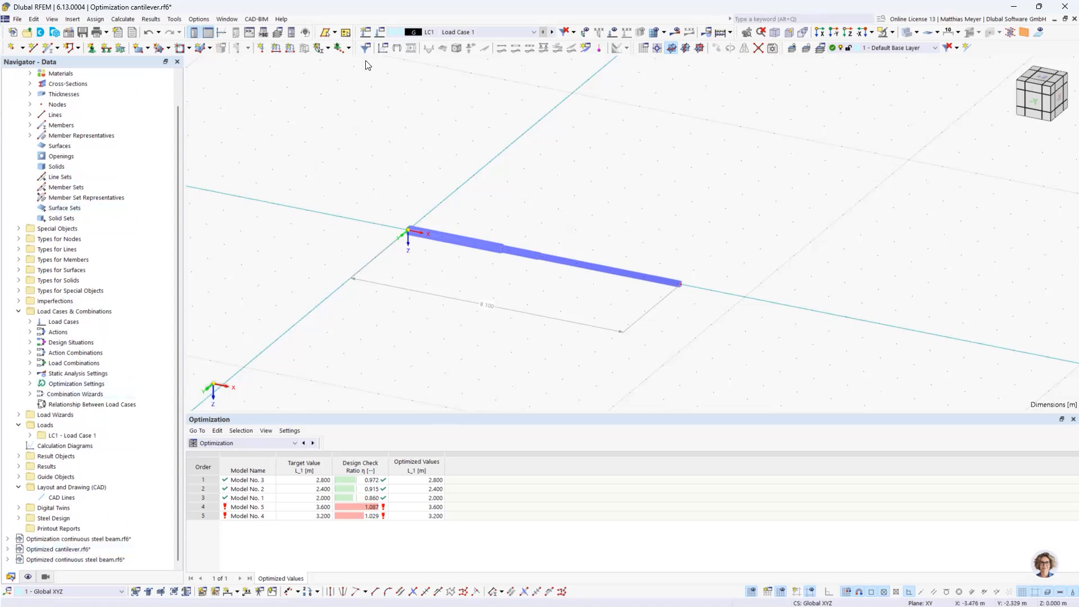
{"action": "left_click", "coordinate": [264, 444]}
{"action": "left_click", "coordinate": [247, 506]}
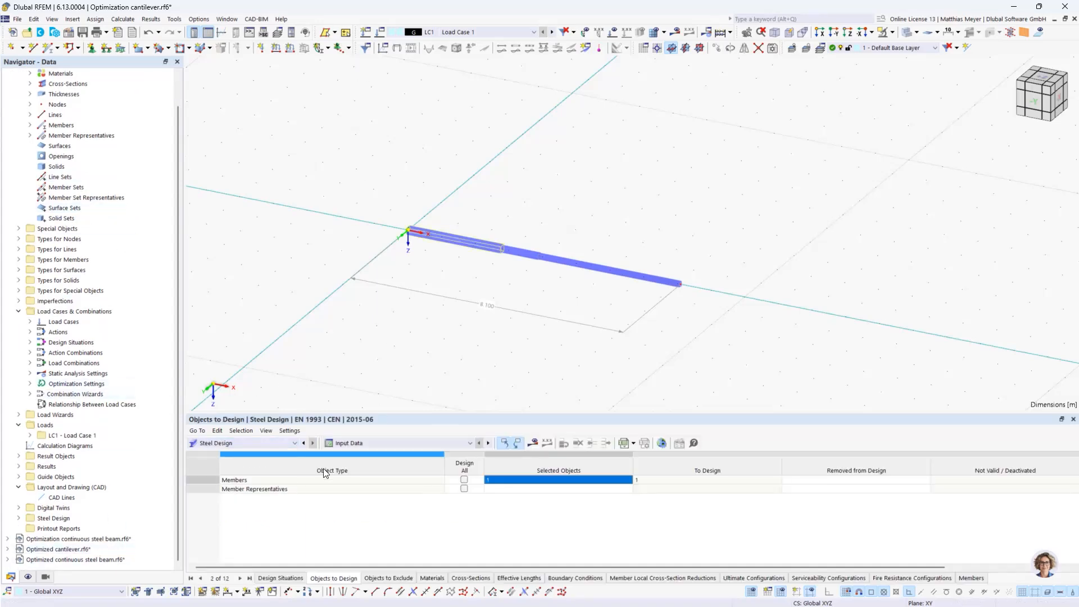
{"action": "left_click", "coordinate": [532, 443]}
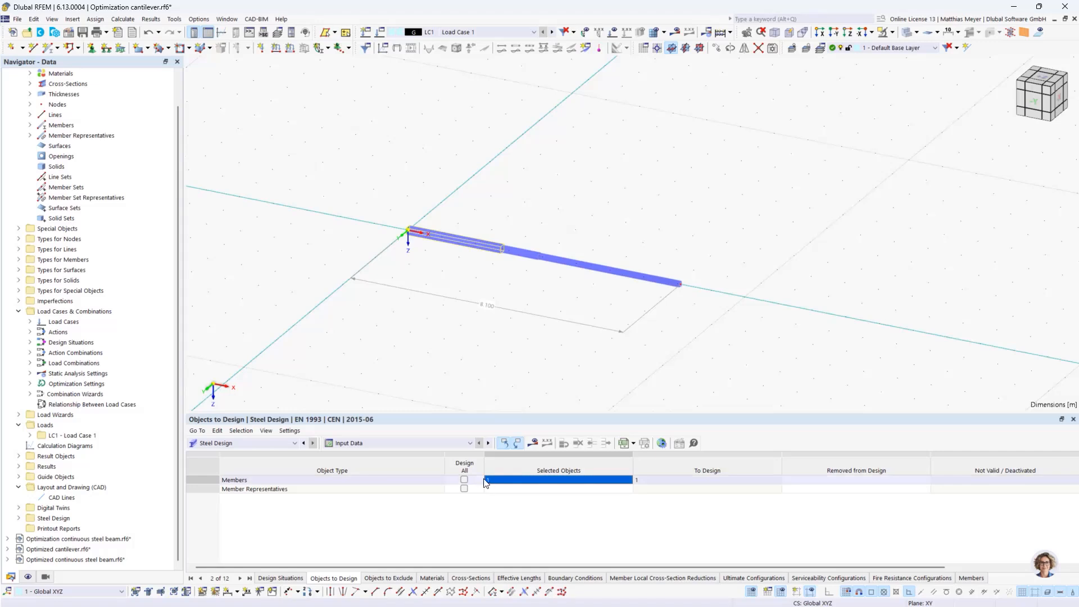
{"action": "left_click", "coordinate": [531, 443]}
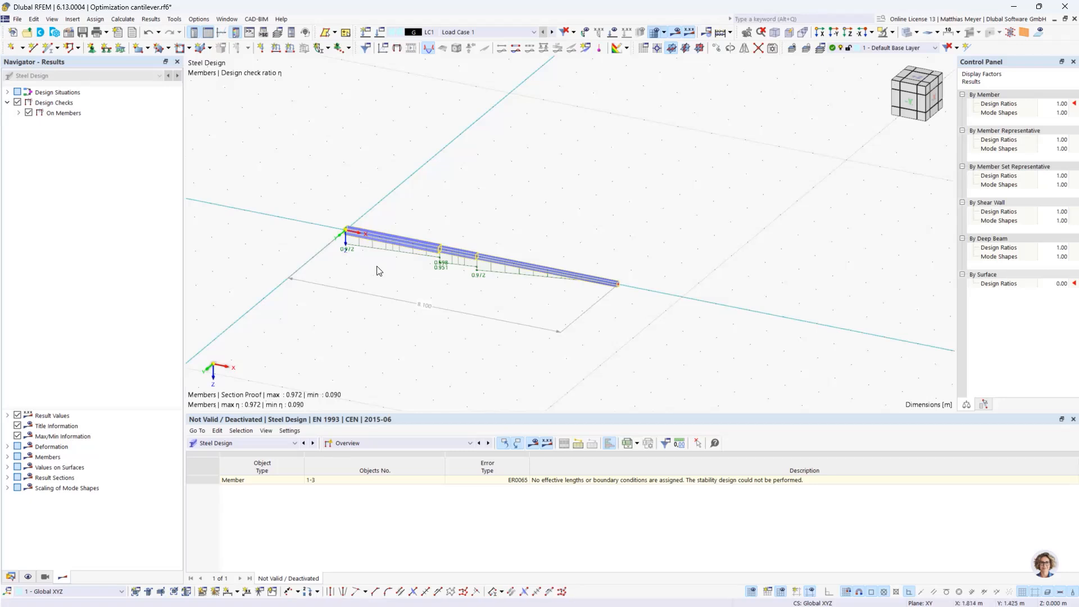
Switch to the model Optimized cantilever.rf6, review its optimization settings for maximum L_1 and close them without changes
{"action": "left_click", "coordinate": [11, 577]}
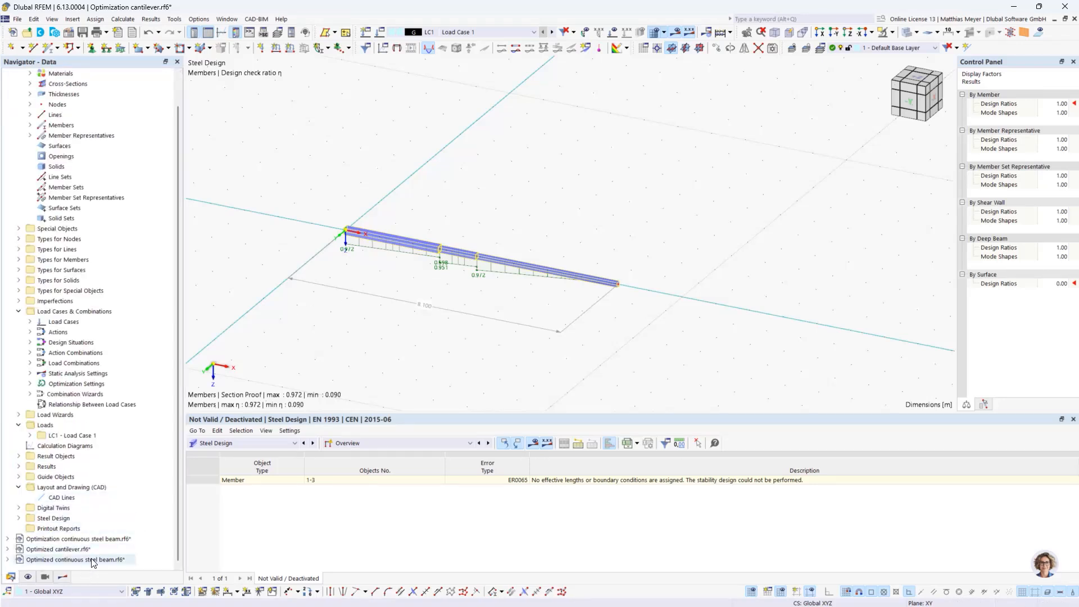
{"action": "double_click", "coordinate": [74, 549]}
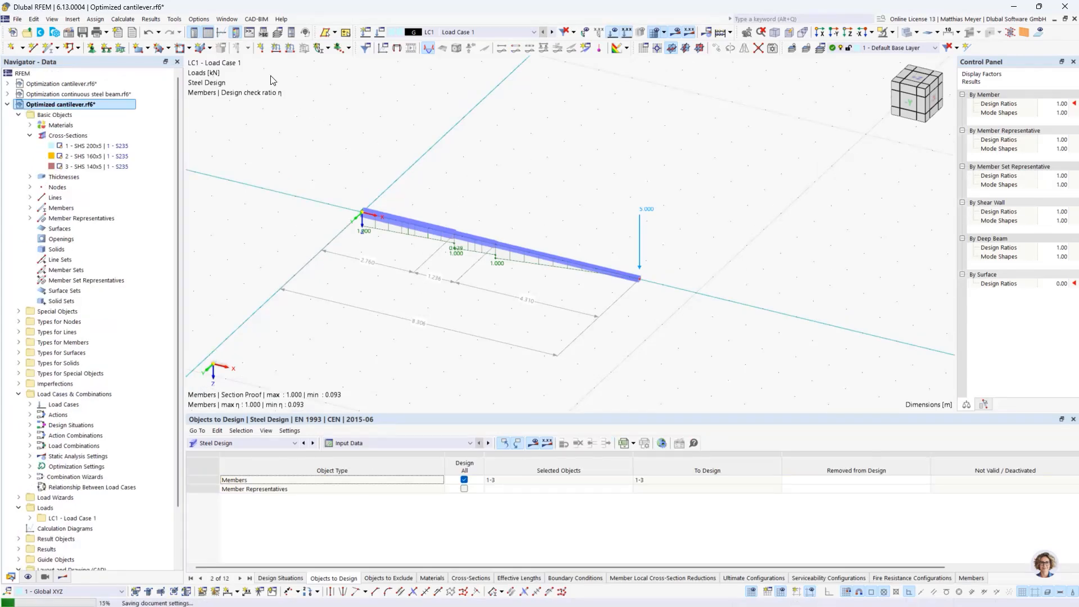
{"action": "left_click", "coordinate": [129, 19]}
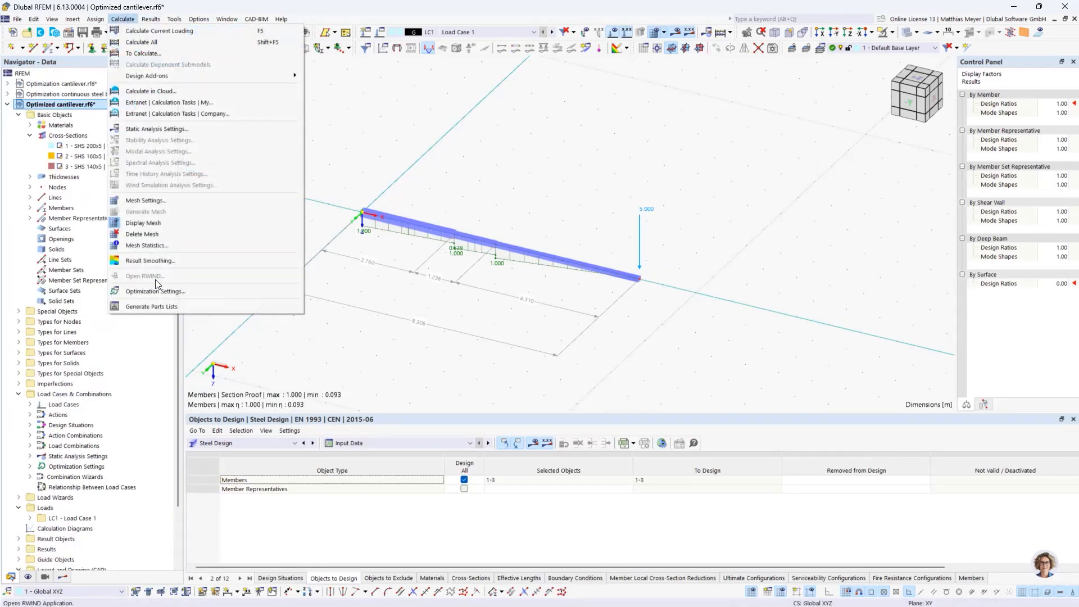
{"action": "left_click", "coordinate": [159, 287]}
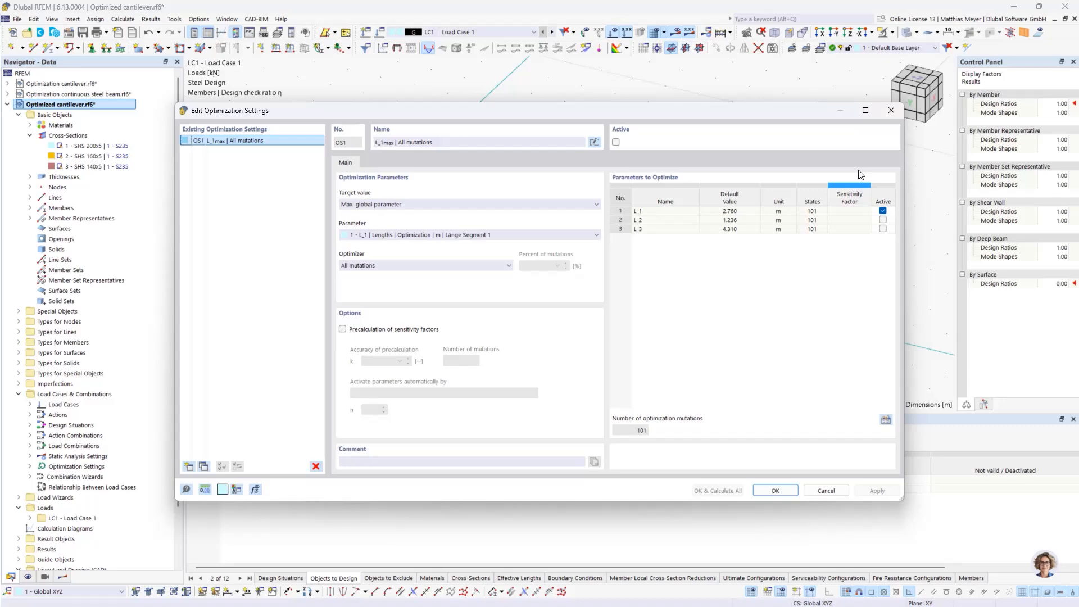
{"action": "left_click", "coordinate": [891, 110]}
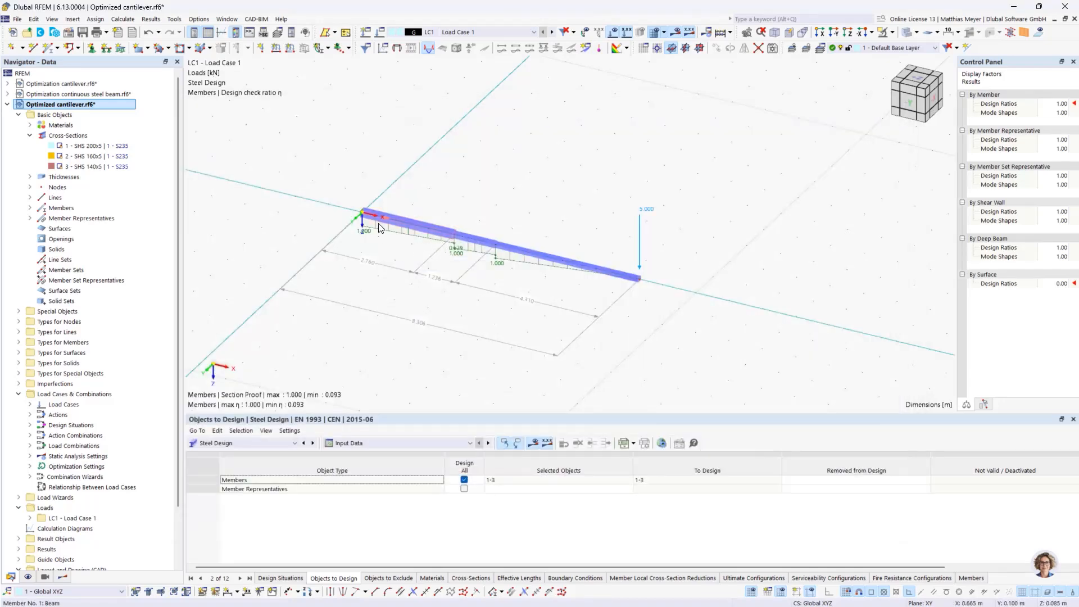